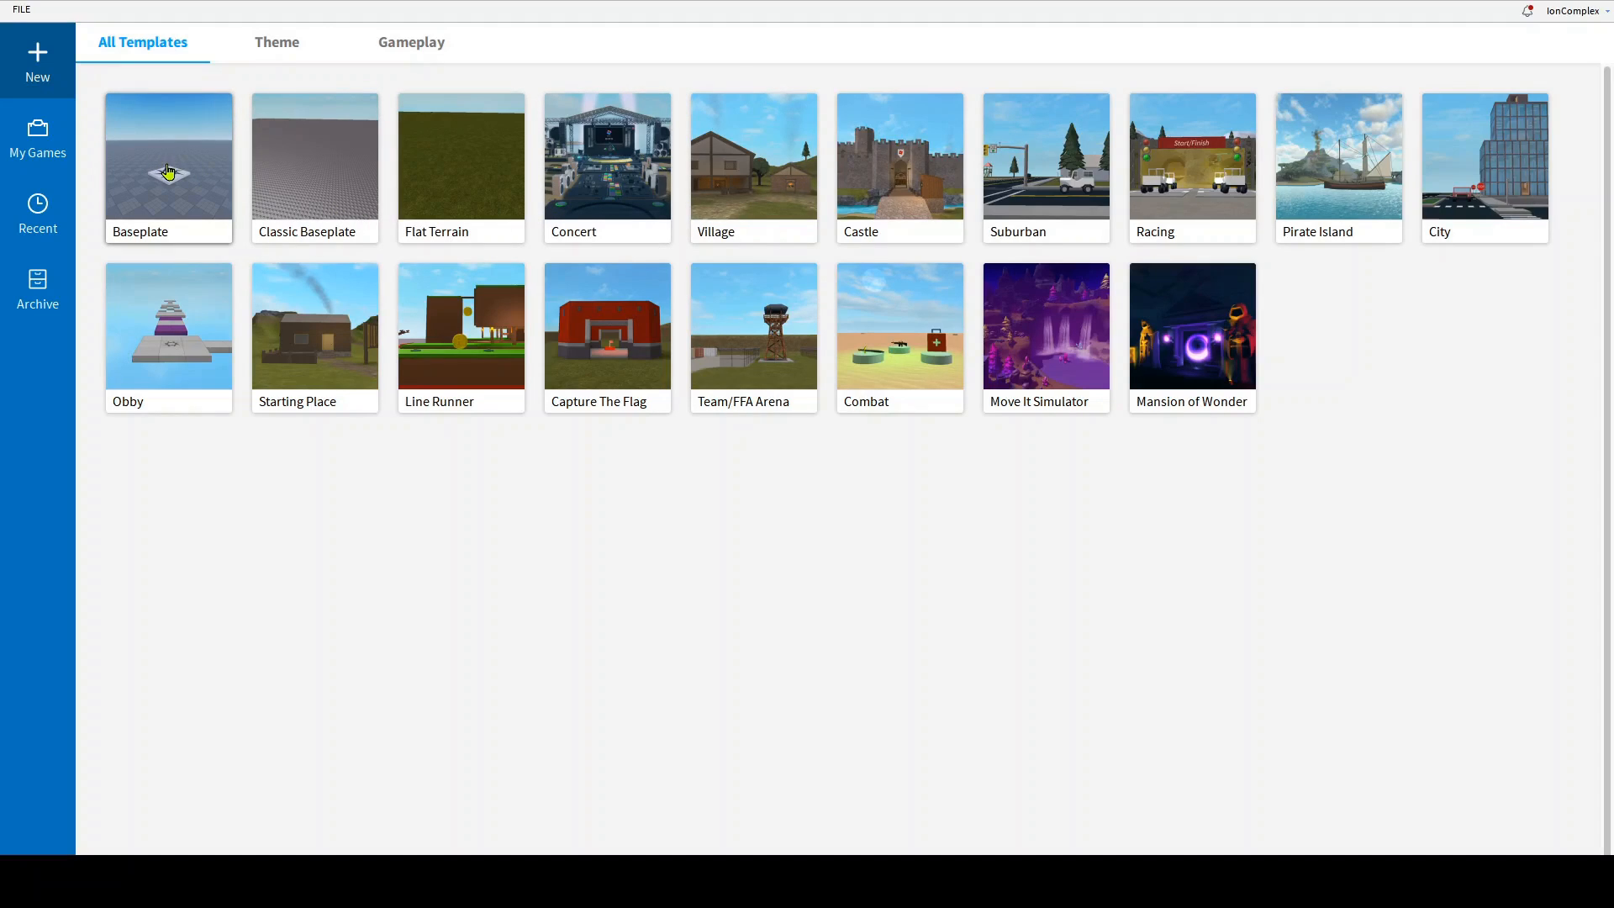
Step: Create a new place from the Baseplate template
{"action": "left_click", "coordinate": [168, 171]}
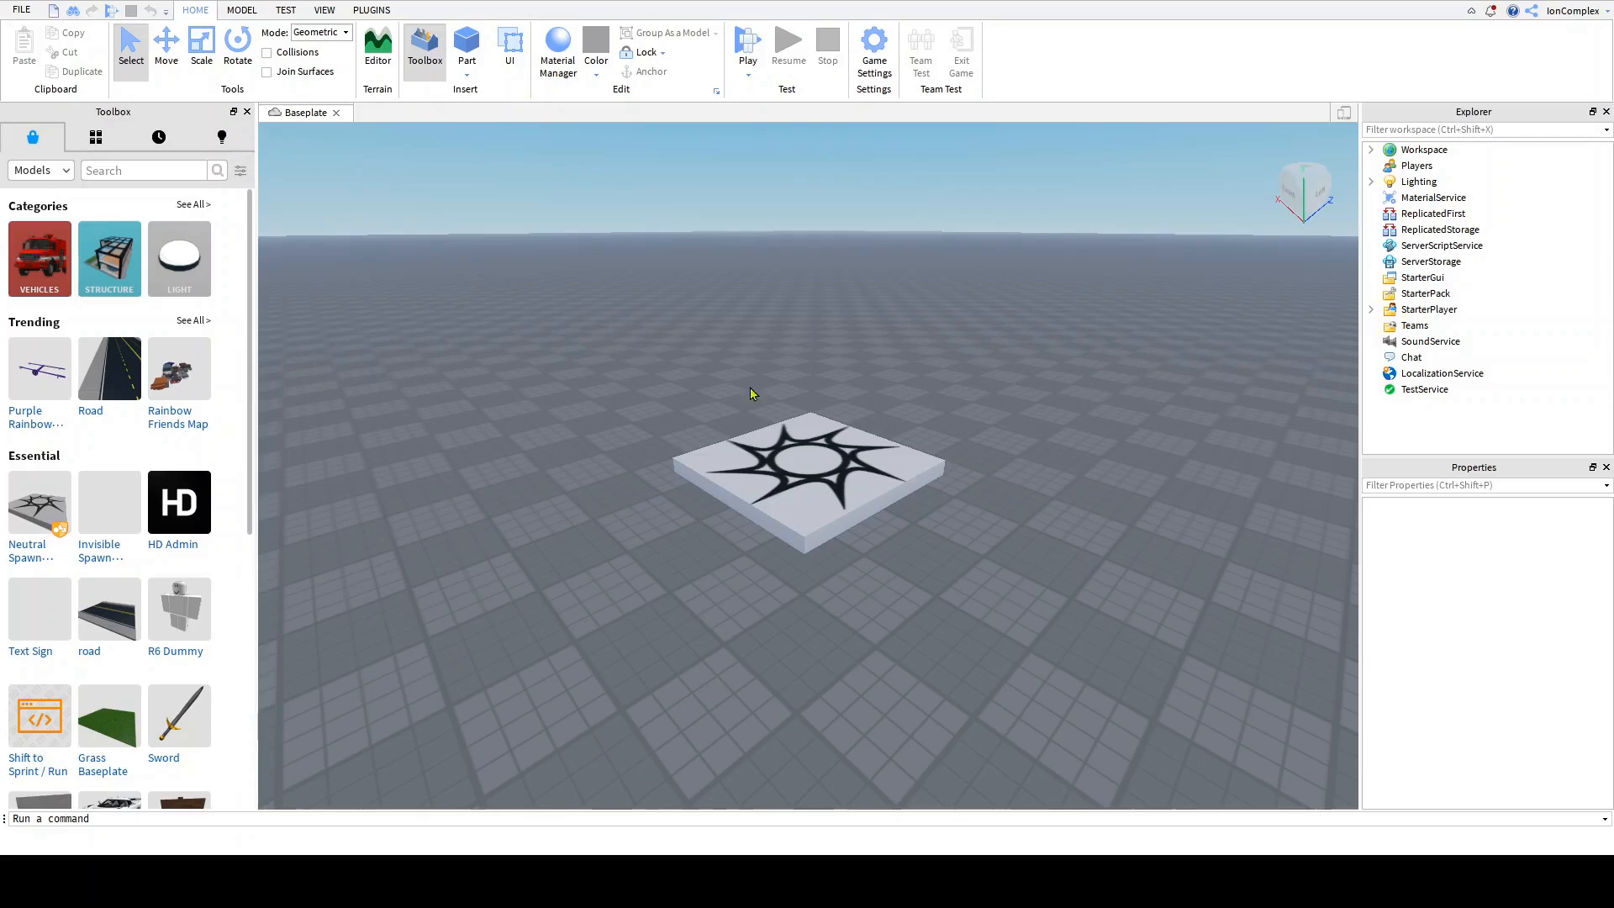
{"action": "right_click_drag", "start_coordinate": [753, 396], "coordinate": [701, 420]}
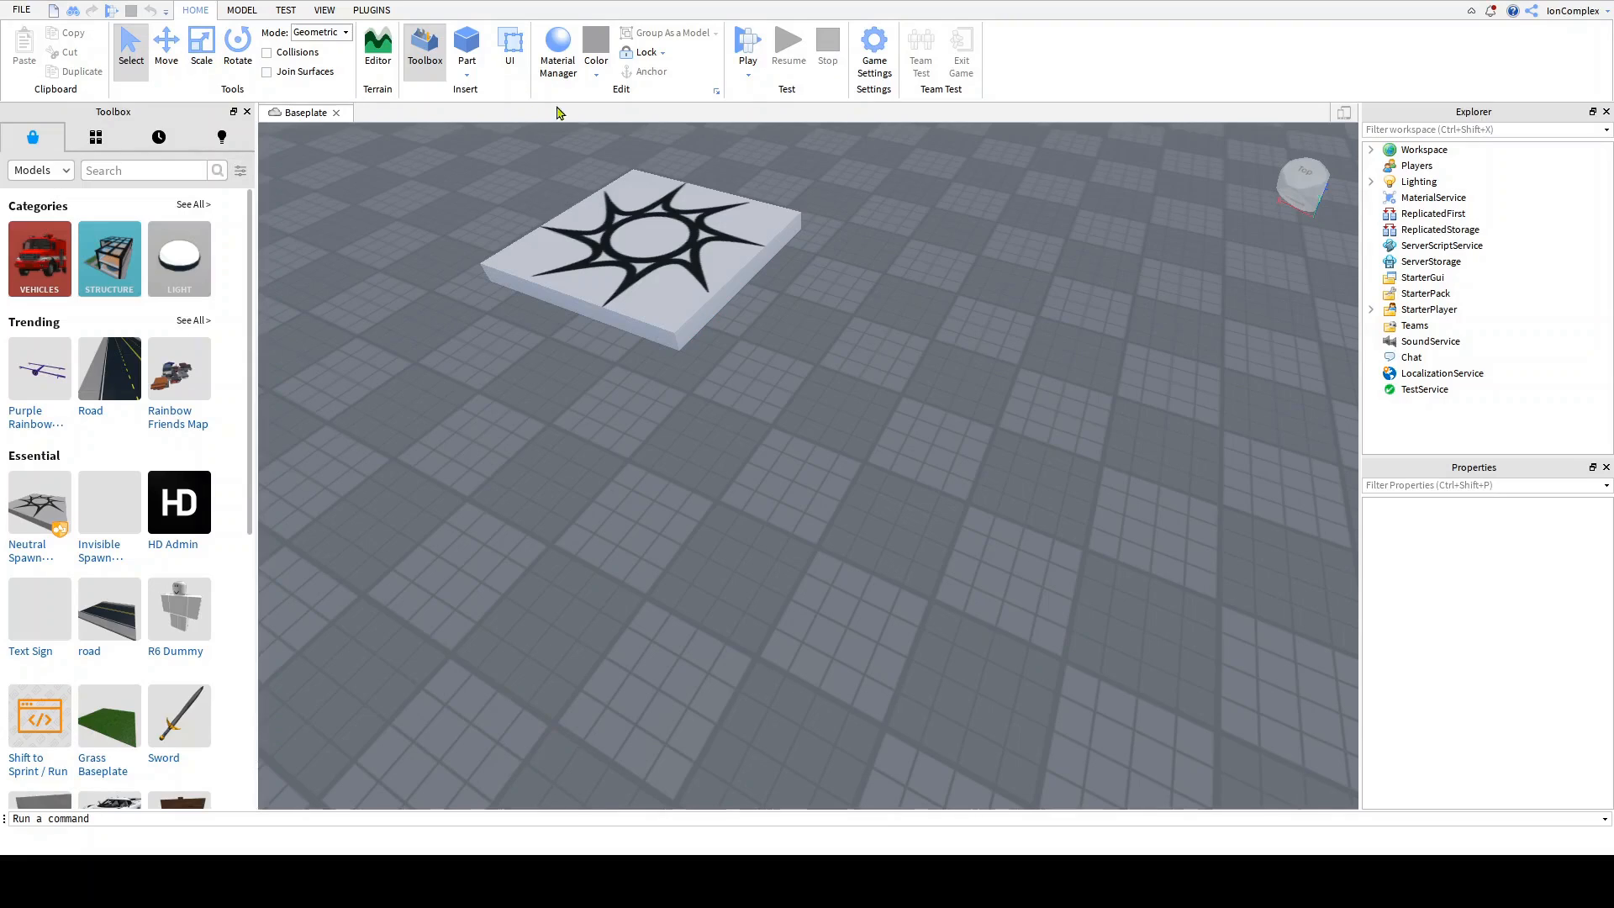
{"action": "left_click", "coordinate": [247, 11]}
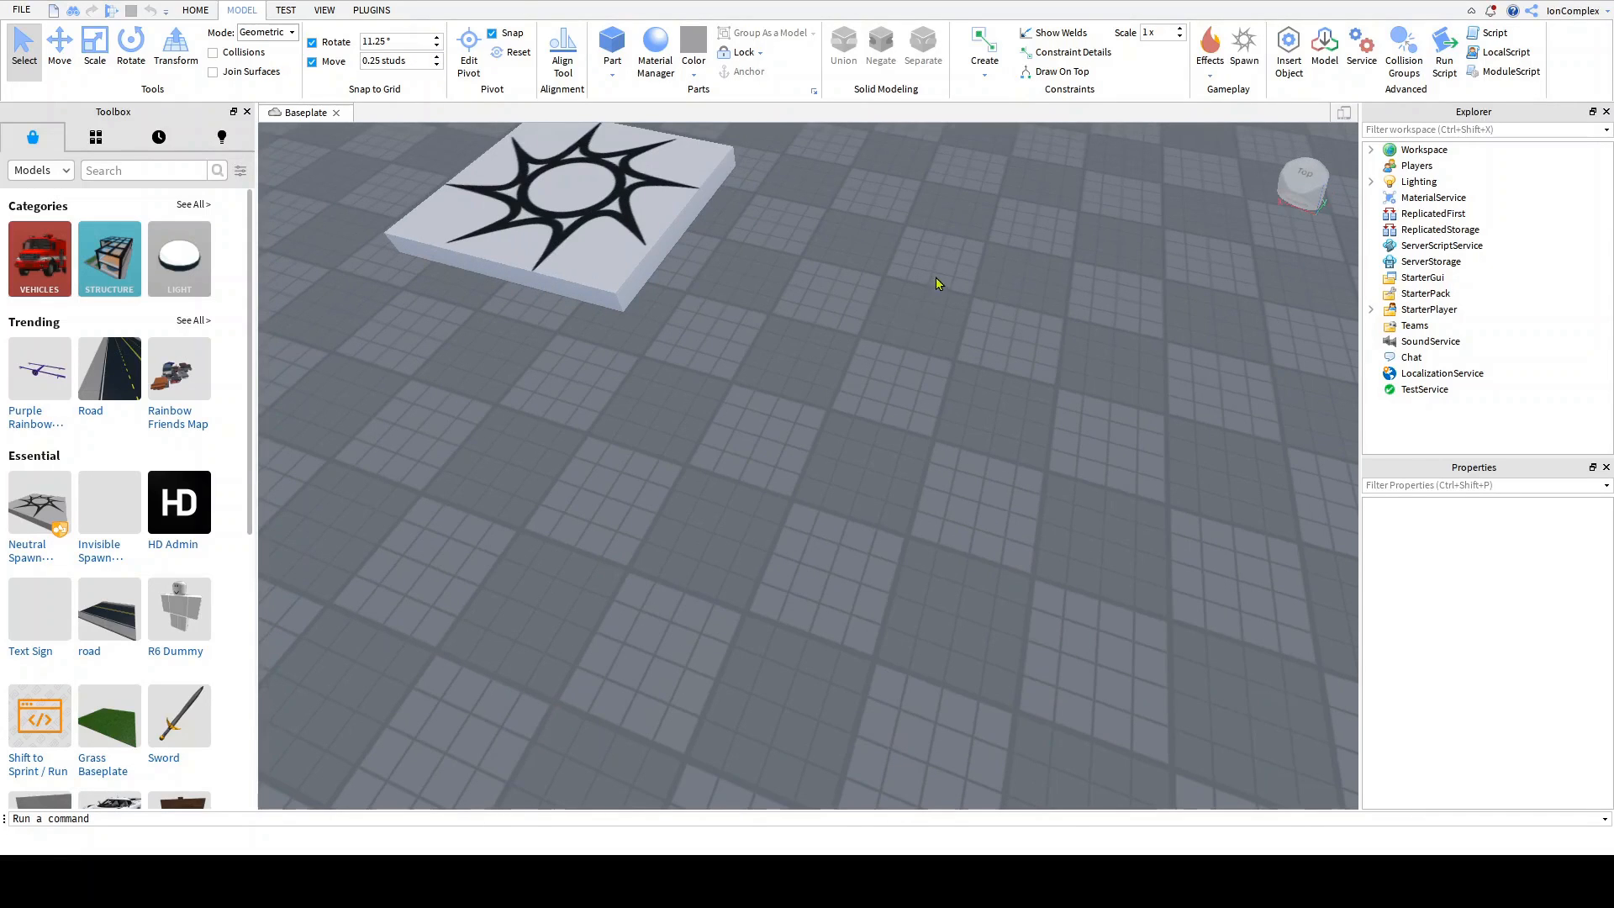
Step: Delete the spawn location from the baseplate
{"action": "right_click_drag", "start_coordinate": [937, 277], "coordinate": [913, 295]}
{"action": "right_click_drag", "start_coordinate": [996, 436], "coordinate": [996, 435]}
{"action": "key", "text": "s"}
{"action": "left_click", "coordinate": [694, 505]}
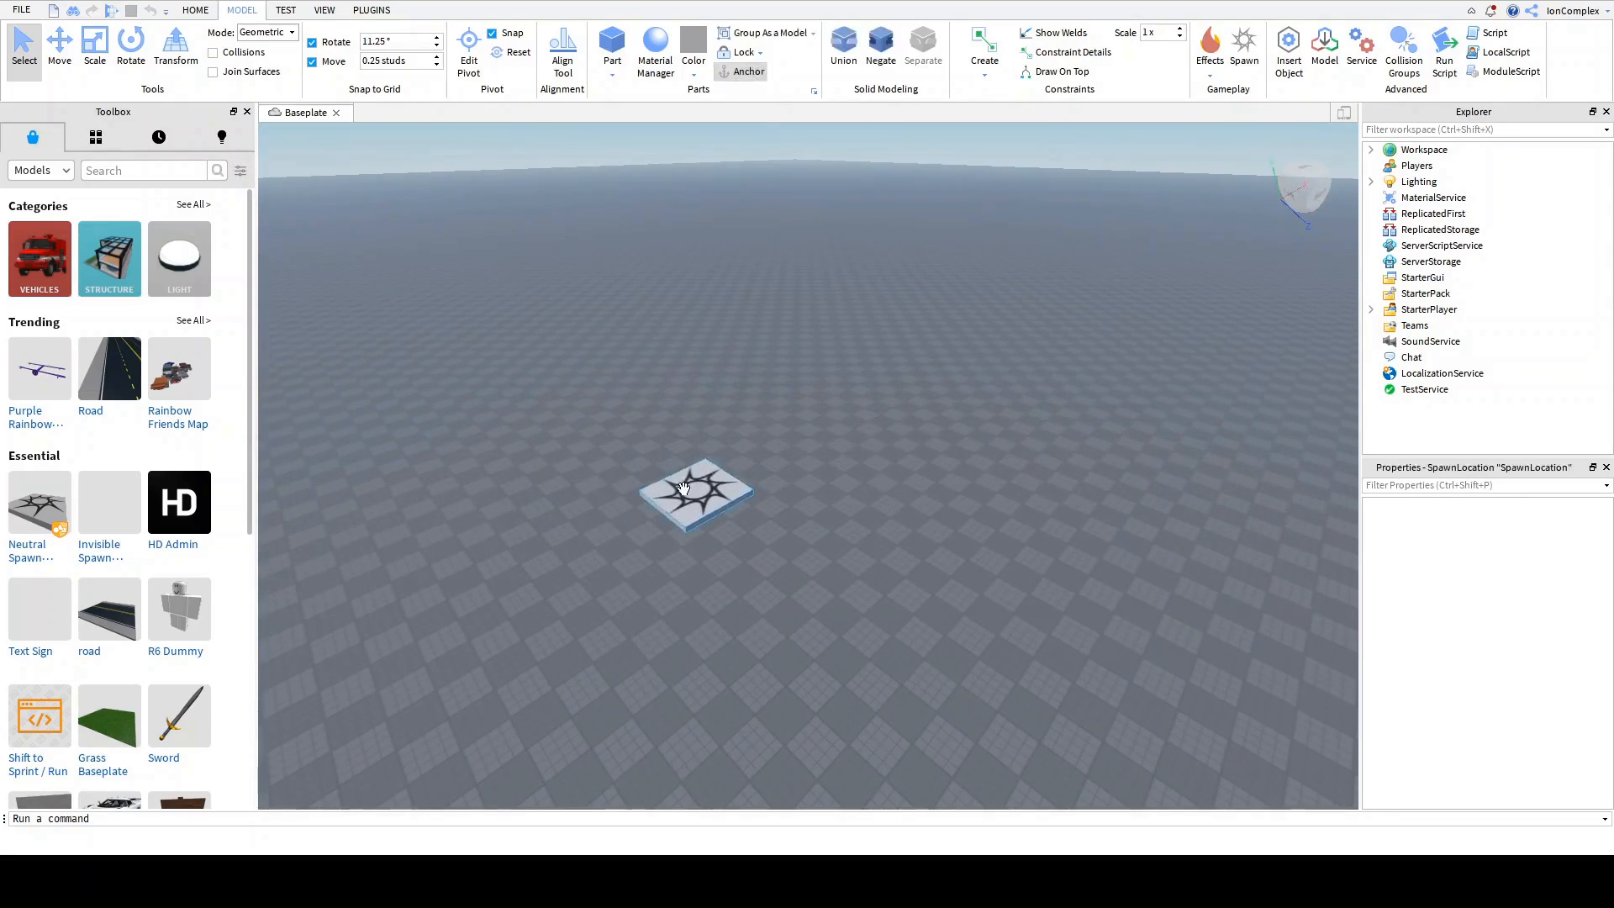
{"action": "key", "text": "Delete"}
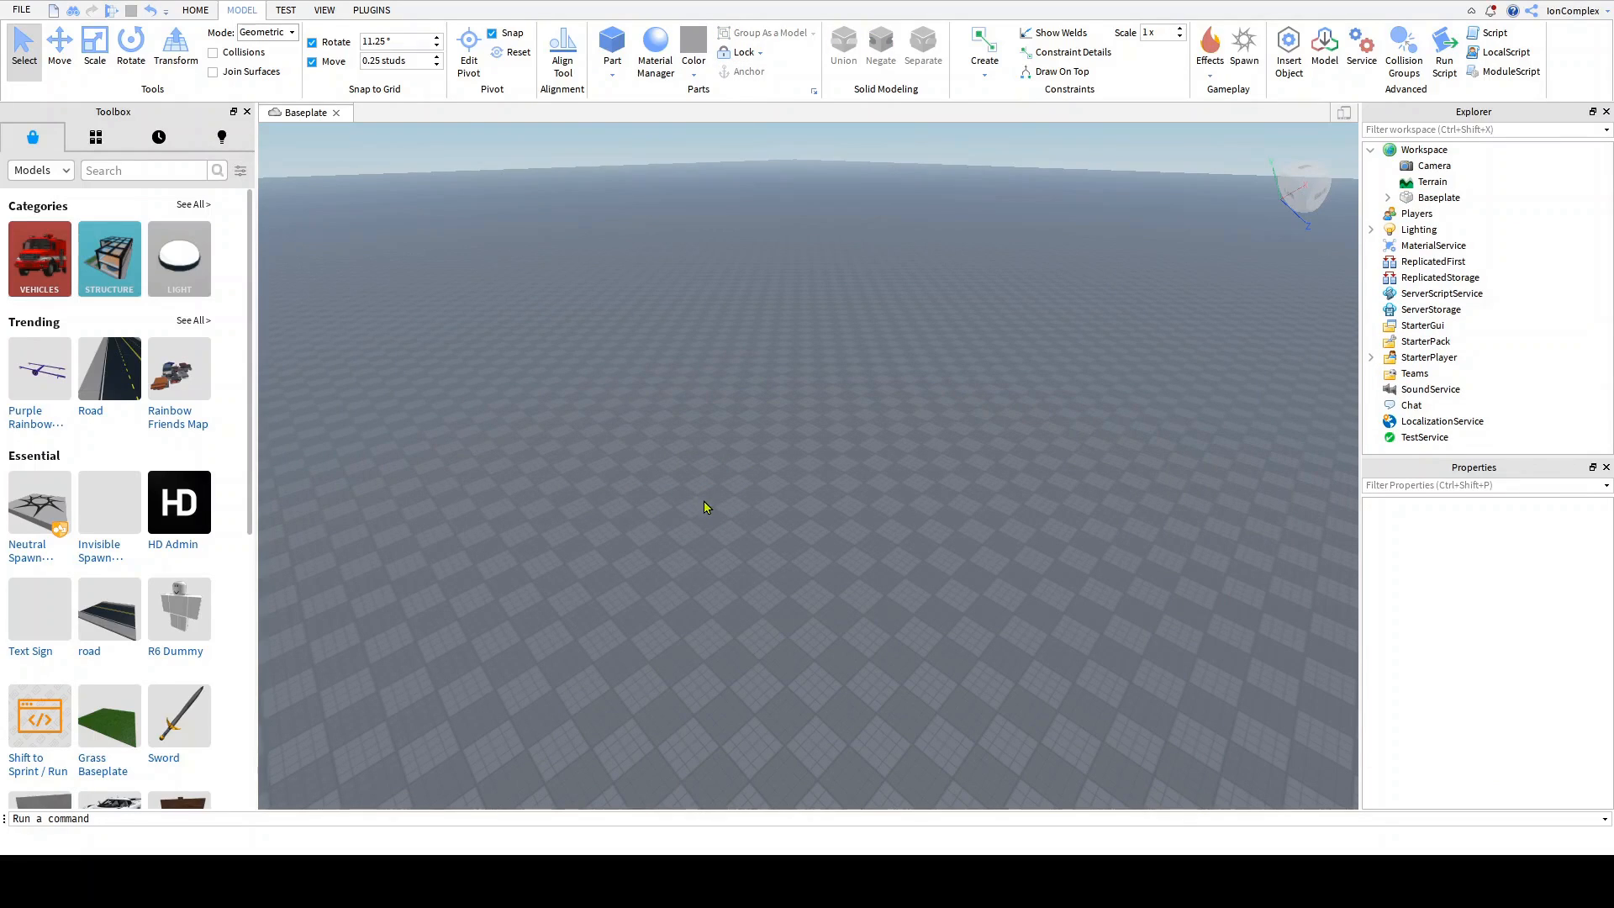
Step: Delete the Baseplate part from the Workspace and undo the deletion
{"action": "left_click", "coordinate": [1438, 197]}
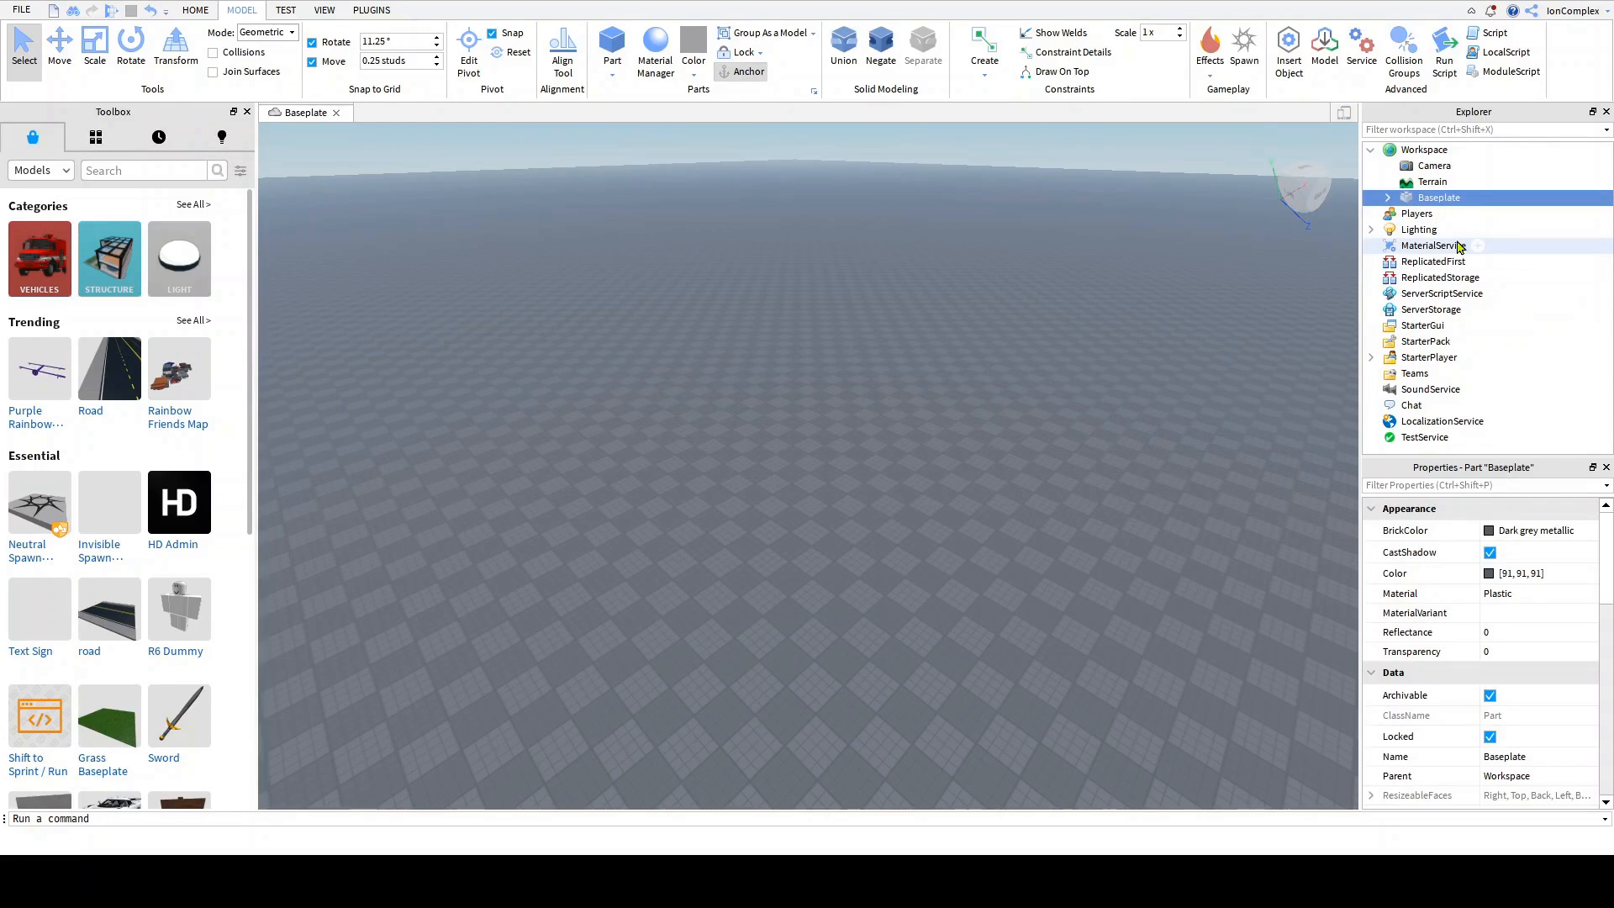
{"action": "right_click_drag", "start_coordinate": [924, 340], "coordinate": [930, 335]}
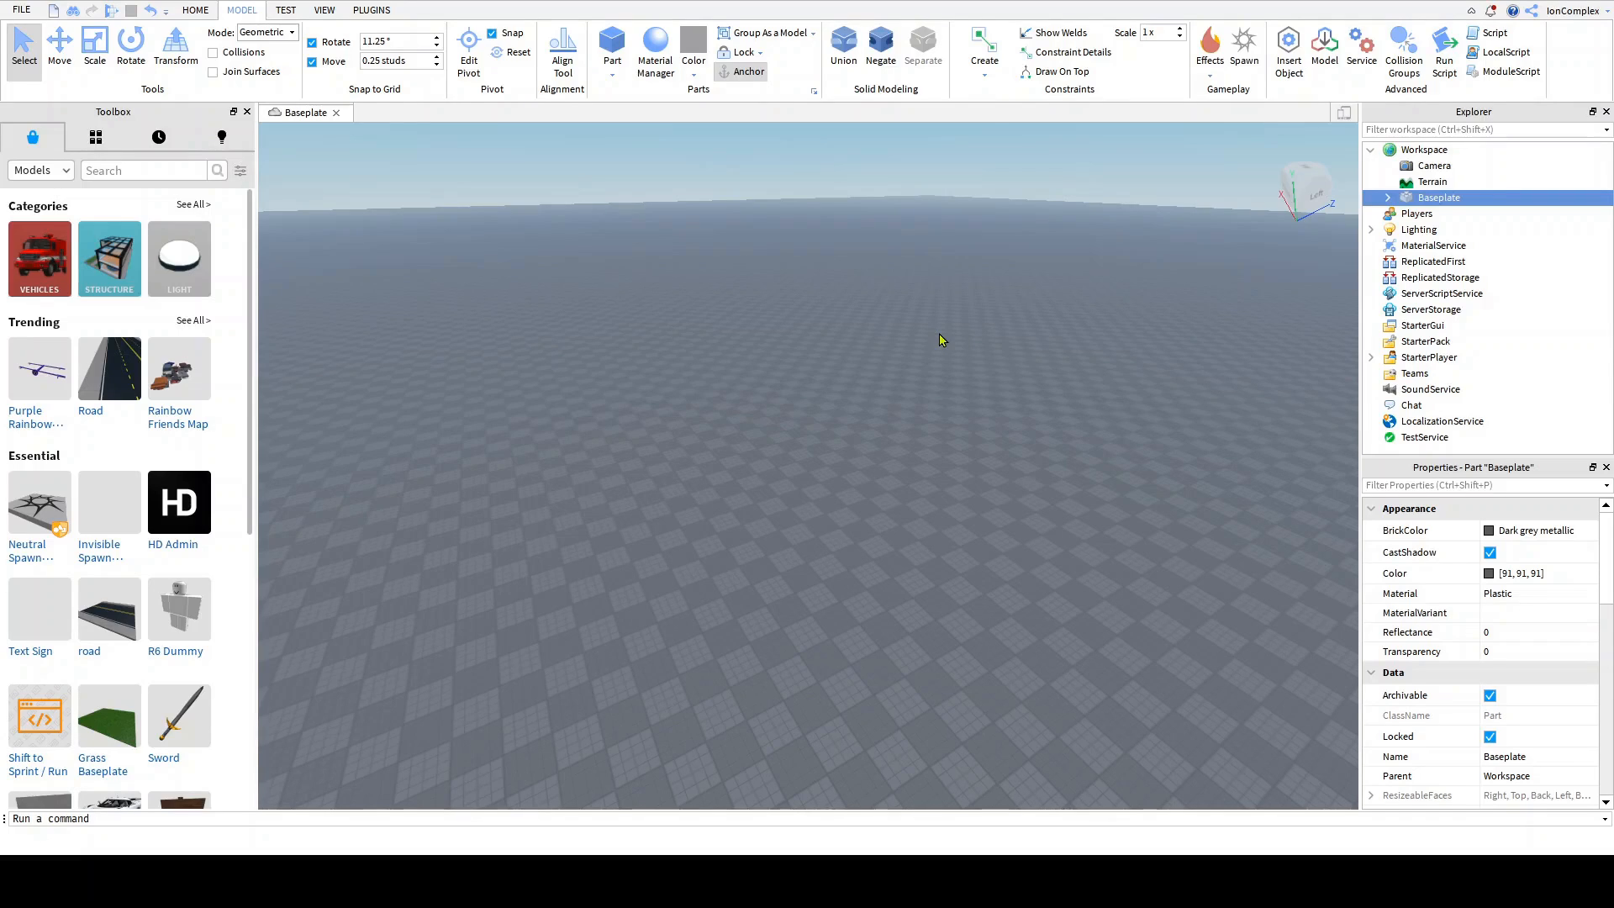
{"action": "key", "text": "Delete"}
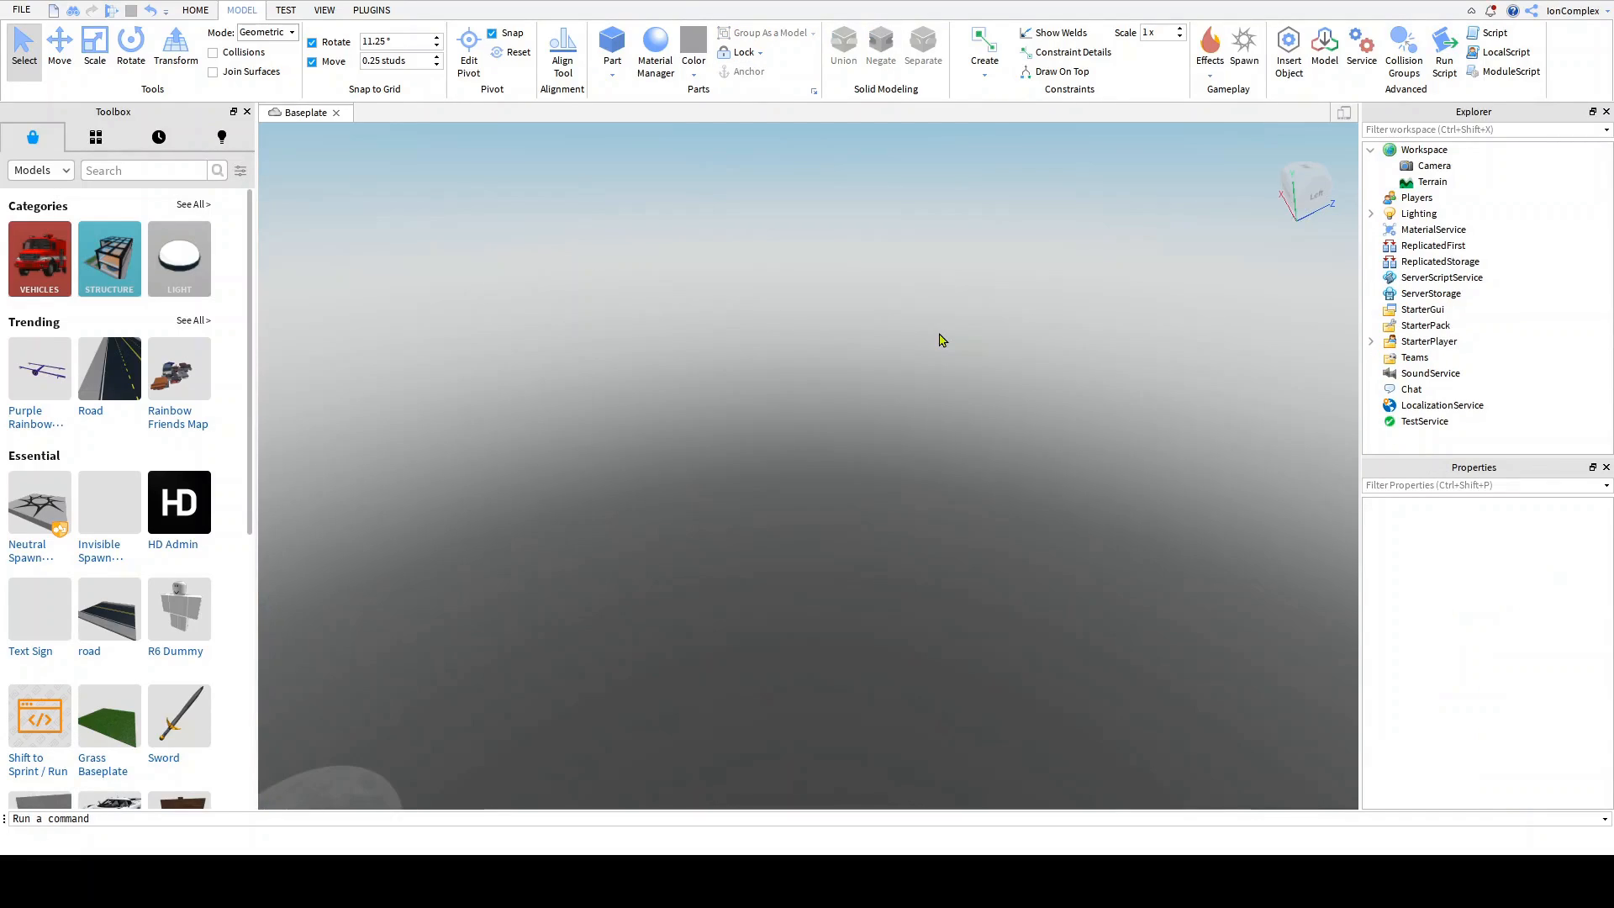
{"action": "key", "text": "ctrl+z"}
{"action": "key", "text": "f"}
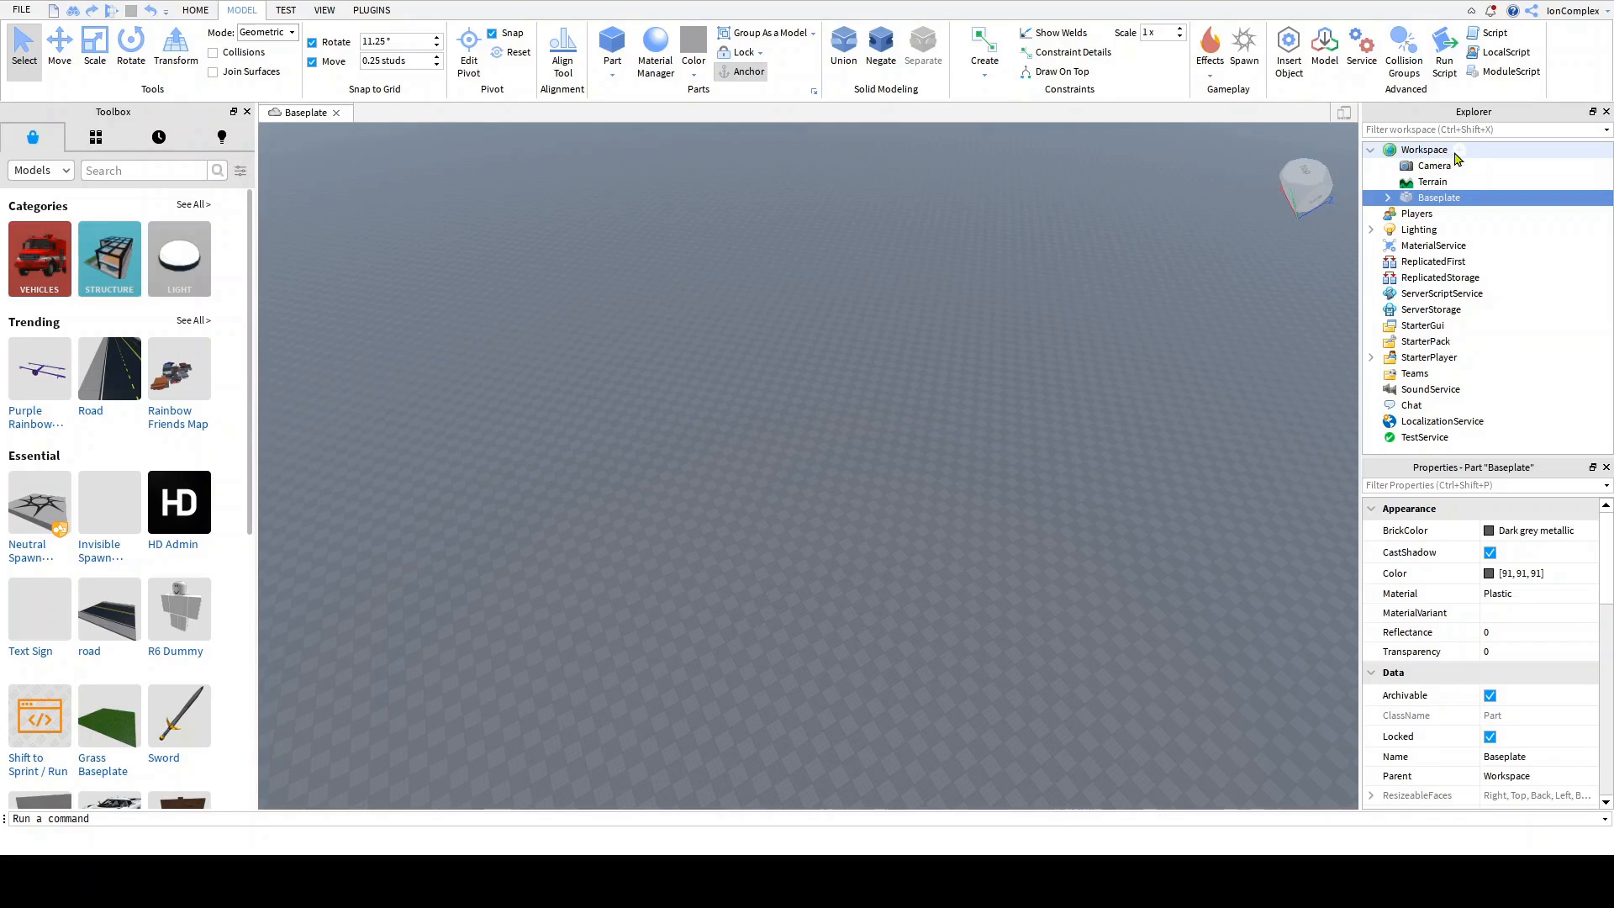
Step: Add a new block part to the Workspace and select it on the baseplate
{"action": "left_click", "coordinate": [1424, 149]}
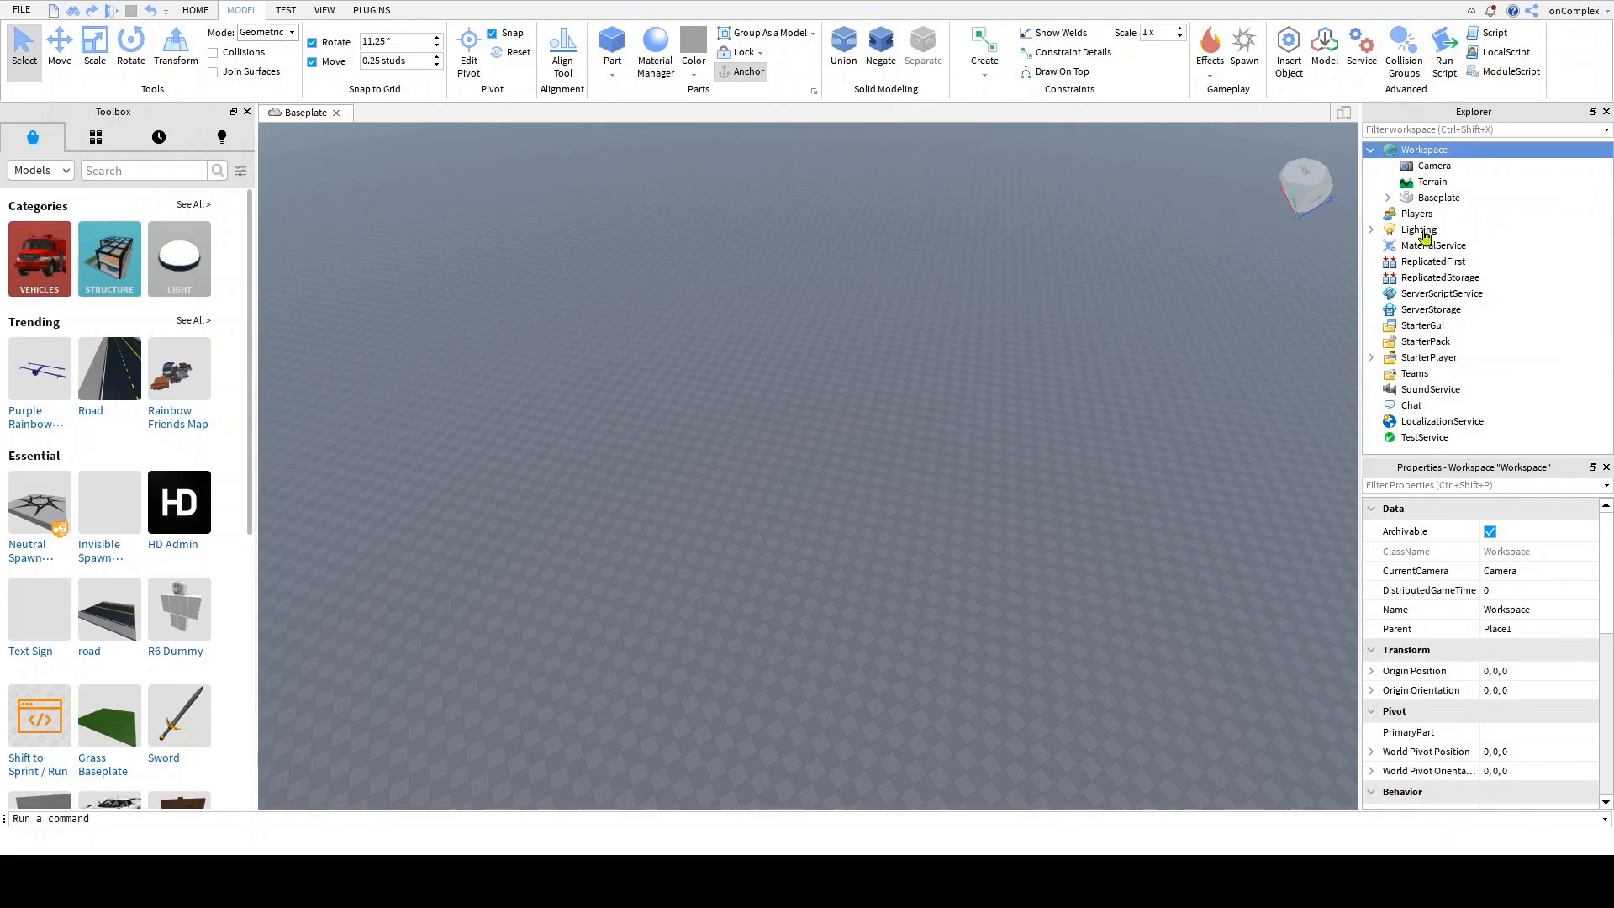
{"action": "key", "text": "ctrl+v"}
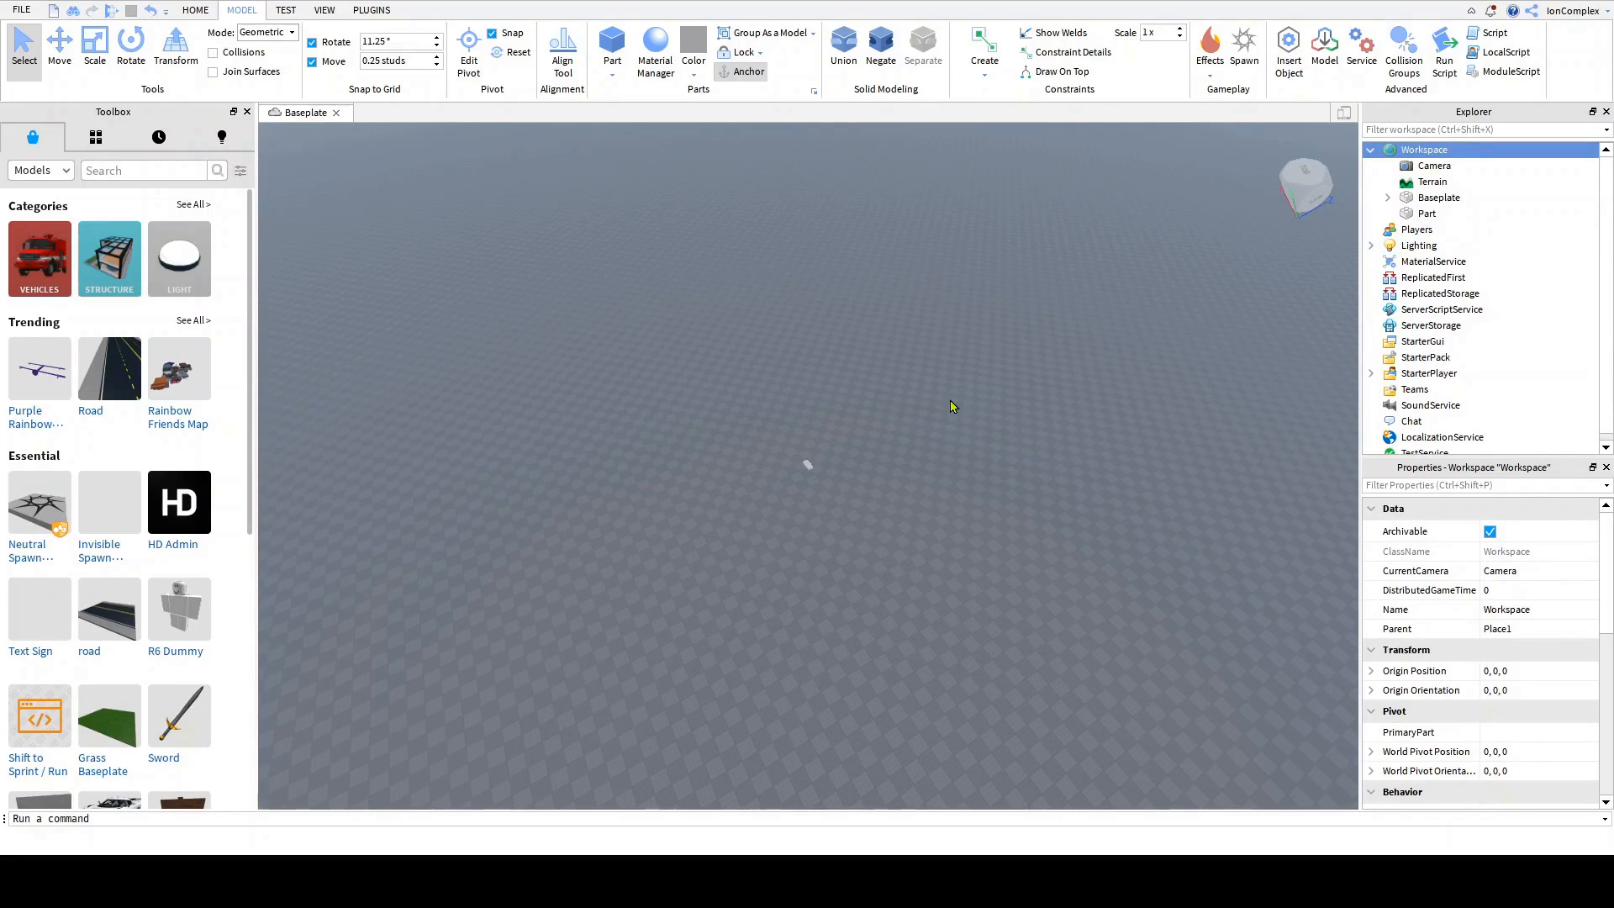
{"action": "left_click", "coordinate": [732, 467]}
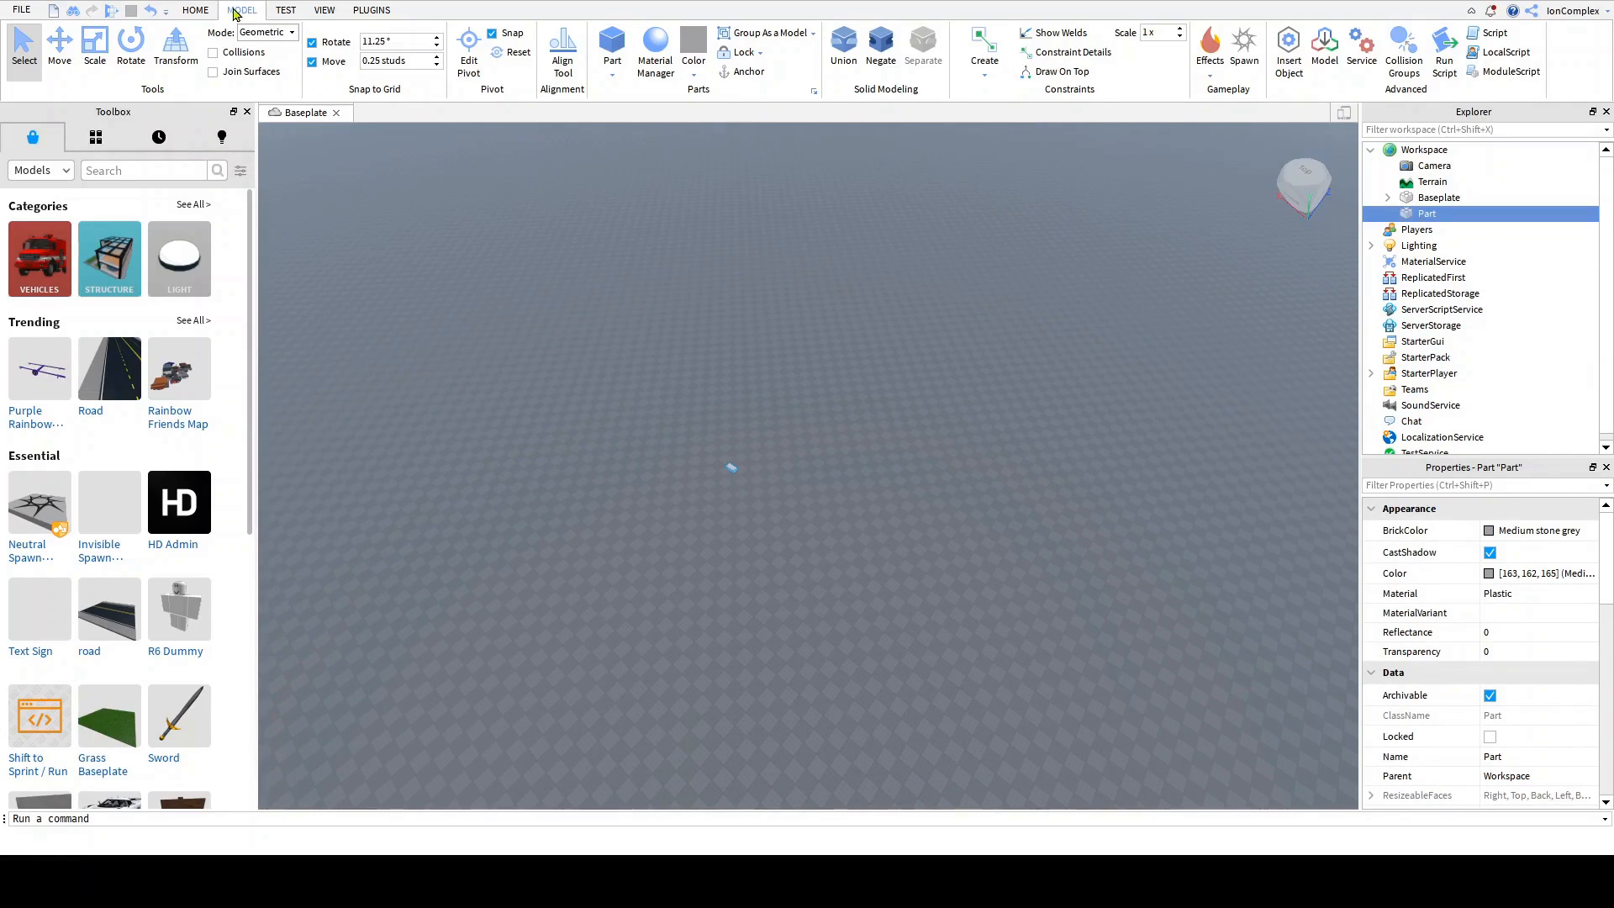
Step: Stretch the new part lengthwise along its X axis into a long, narrow strip with the Scale tool
{"action": "left_click", "coordinate": [195, 10]}
{"action": "left_click", "coordinate": [237, 46]}
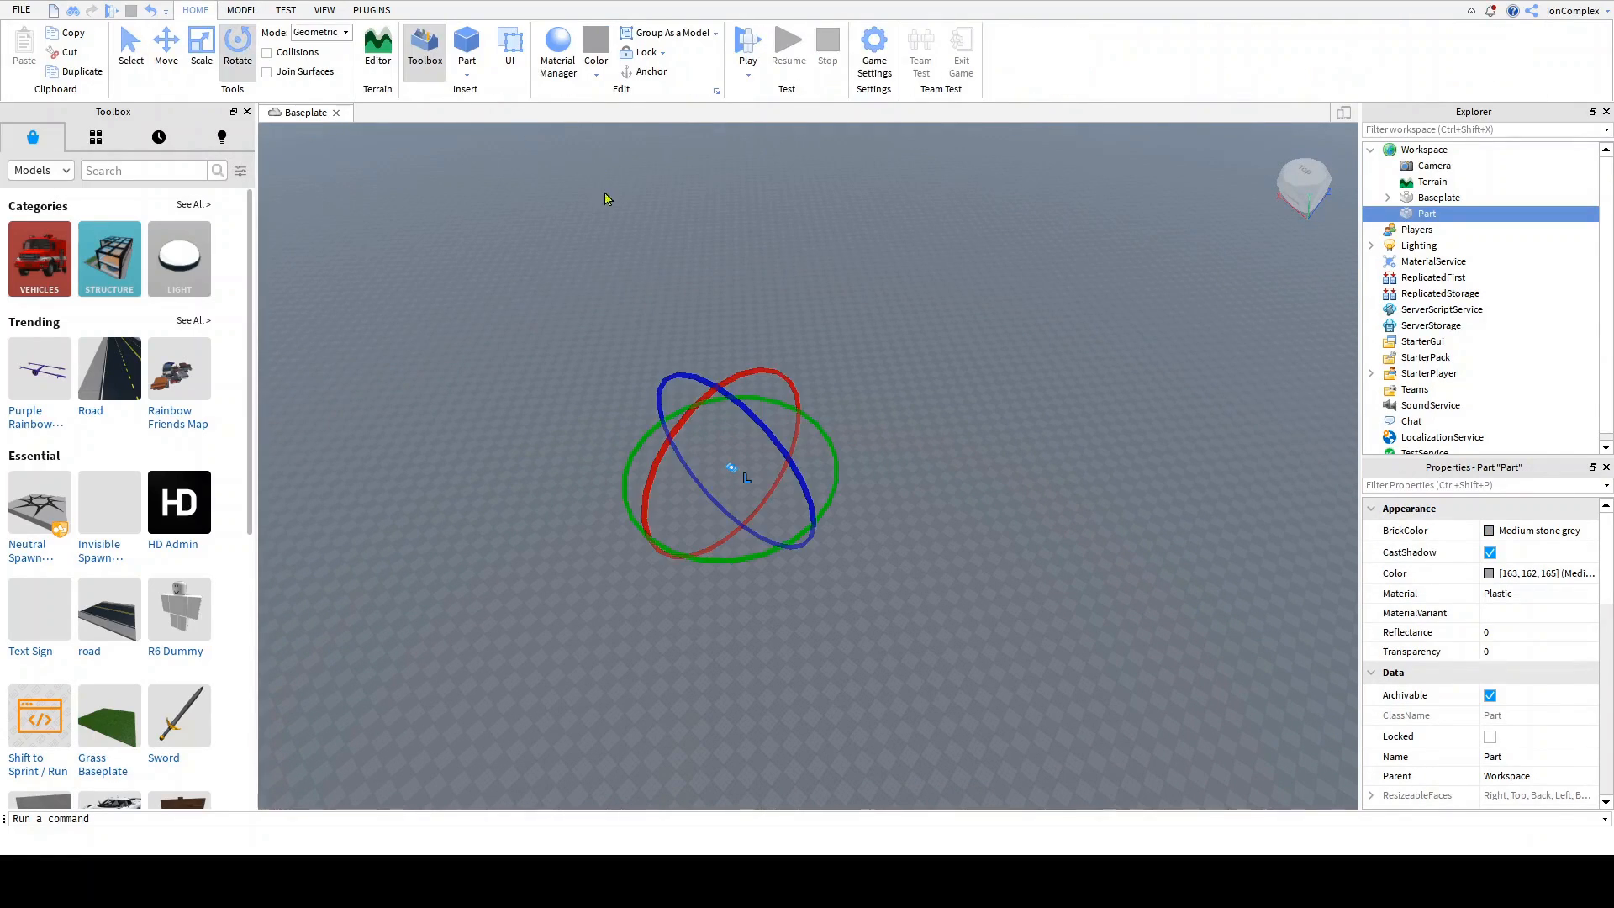
{"action": "left_click", "coordinate": [202, 42]}
{"action": "key", "text": "a"}
{"action": "right_click_drag", "start_coordinate": [708, 322], "coordinate": [708, 323]}
{"action": "key", "text": "w"}
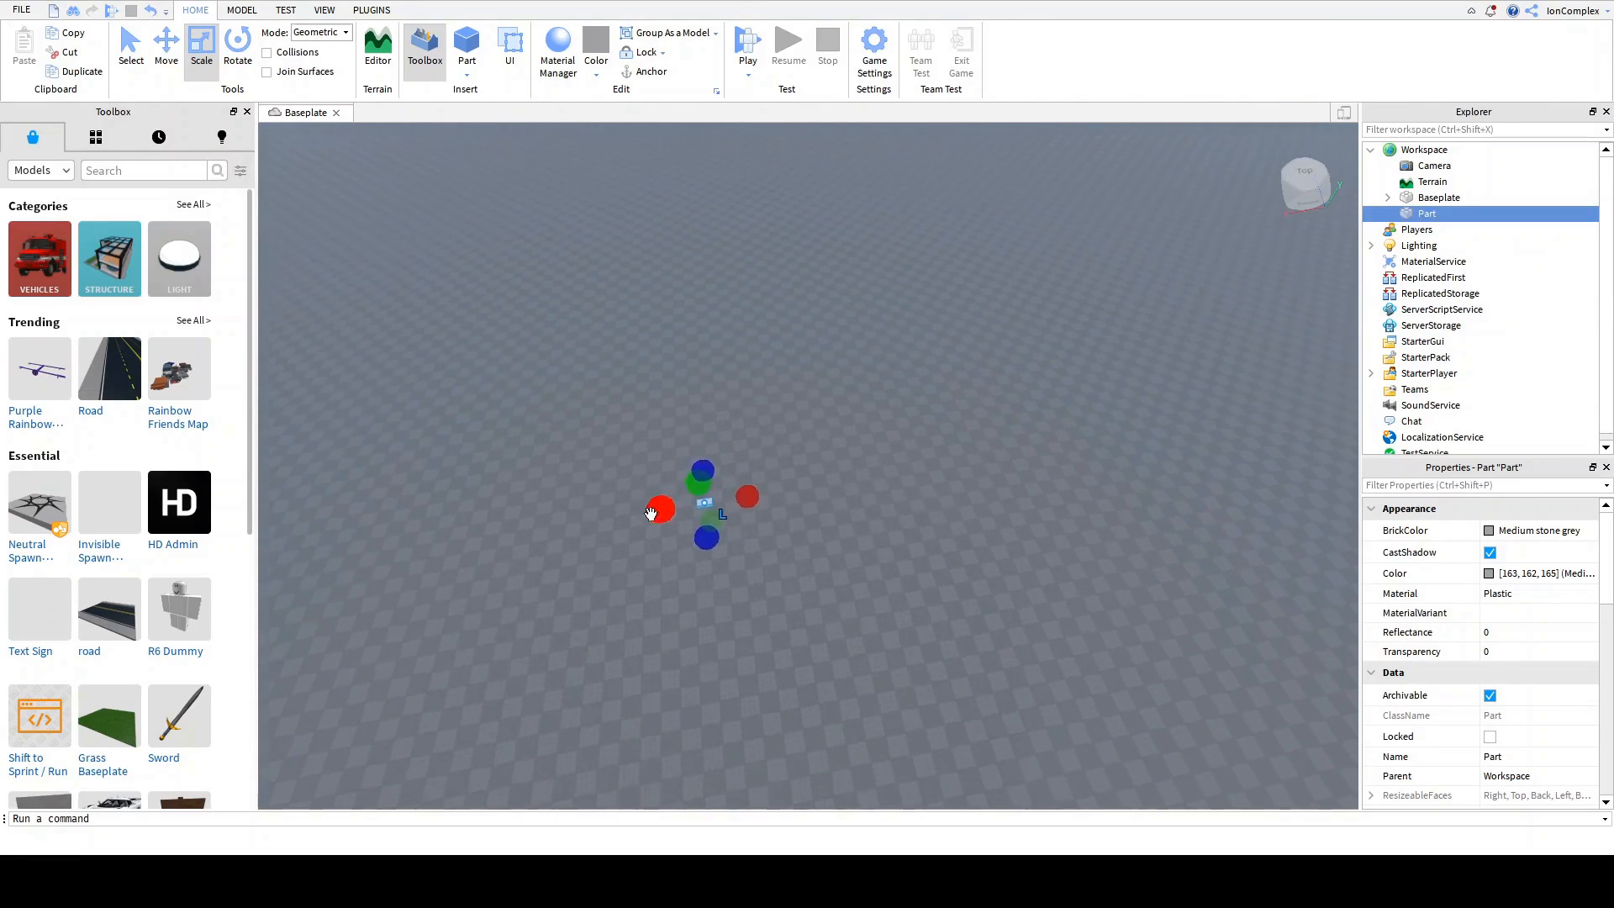
{"action": "left_click_drag", "start_coordinate": [660, 507], "coordinate": [407, 546]}
{"action": "right_click_drag", "start_coordinate": [719, 423], "coordinate": [719, 423]}
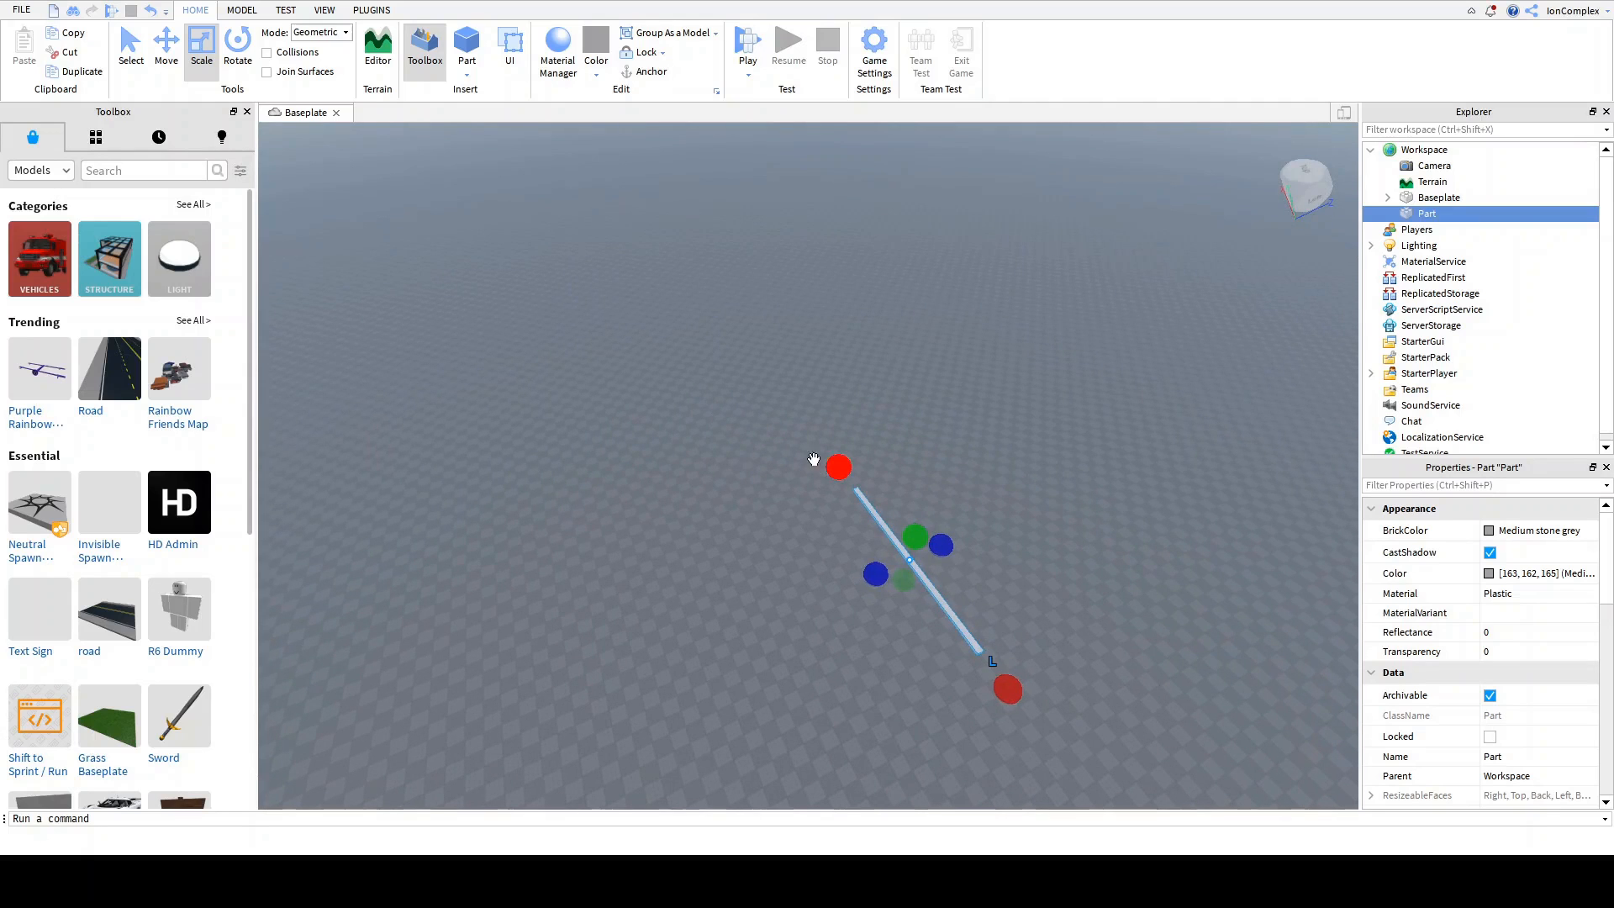
{"action": "left_click_drag", "start_coordinate": [835, 465], "coordinate": [682, 262]}
Step: Scale the strip into a large flat slab of about 367 × 1 × 494 studs
{"action": "left_click_drag", "start_coordinate": [813, 371], "coordinate": [1031, 325]}
{"action": "right_click_drag", "start_coordinate": [1030, 325], "coordinate": [994, 375]}
{"action": "key", "text": "w"}
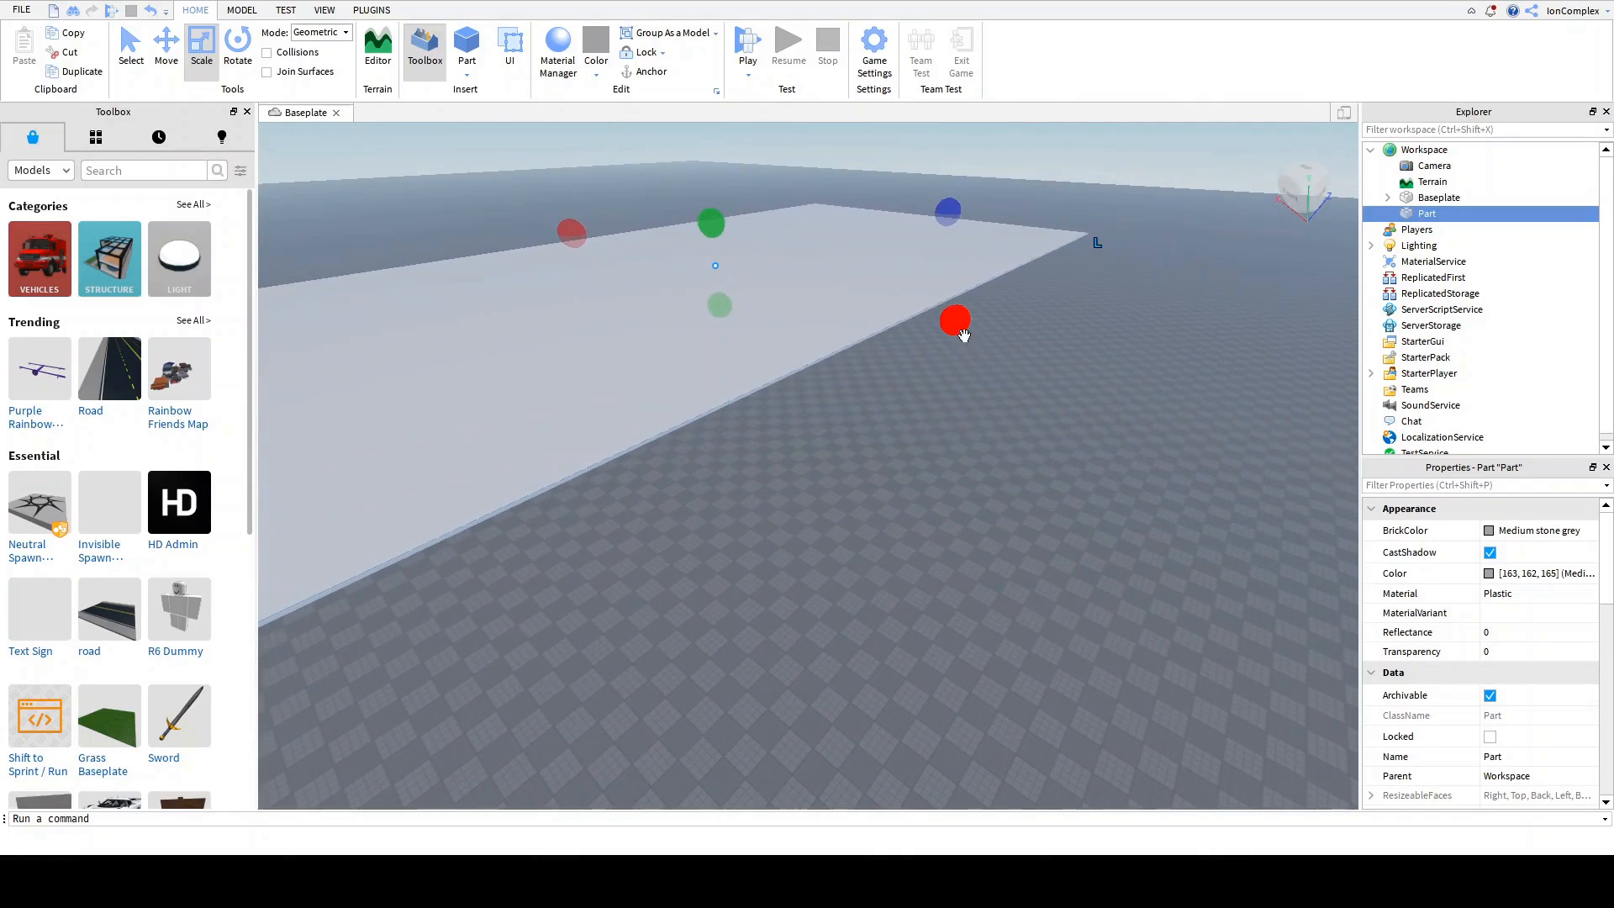
{"action": "left_click_drag", "start_coordinate": [961, 329], "coordinate": [1244, 454]}
{"action": "right_click_drag", "start_coordinate": [961, 396], "coordinate": [961, 397]}
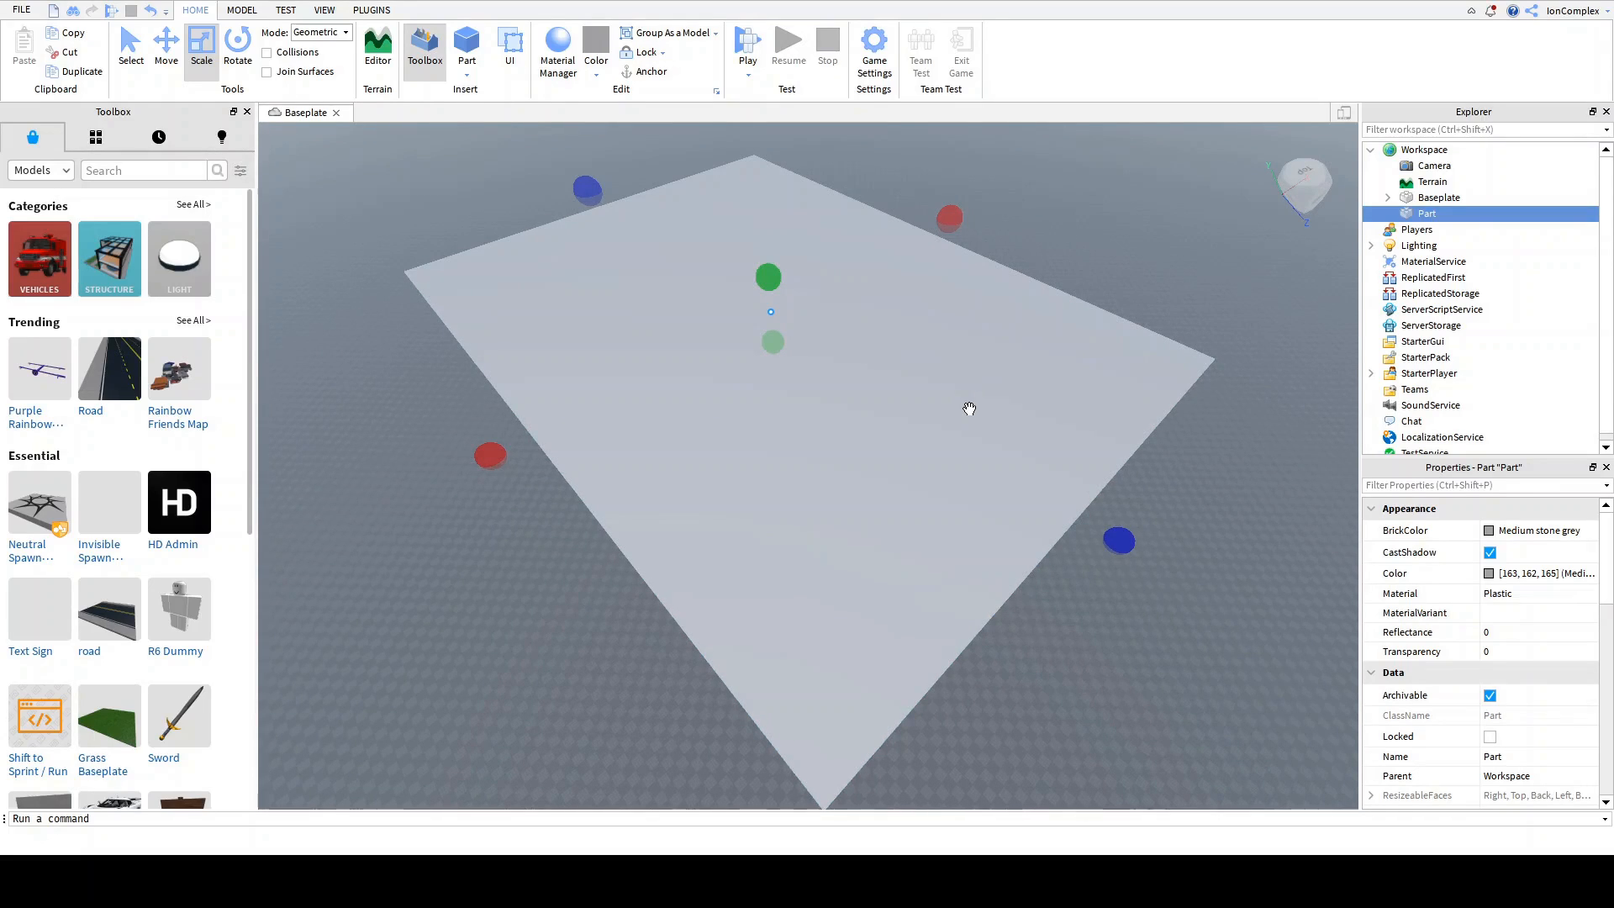
Step: Rename the large slab part as Floor
{"action": "key", "text": "w"}
{"action": "right_click_drag", "start_coordinate": [961, 415], "coordinate": [789, 350]}
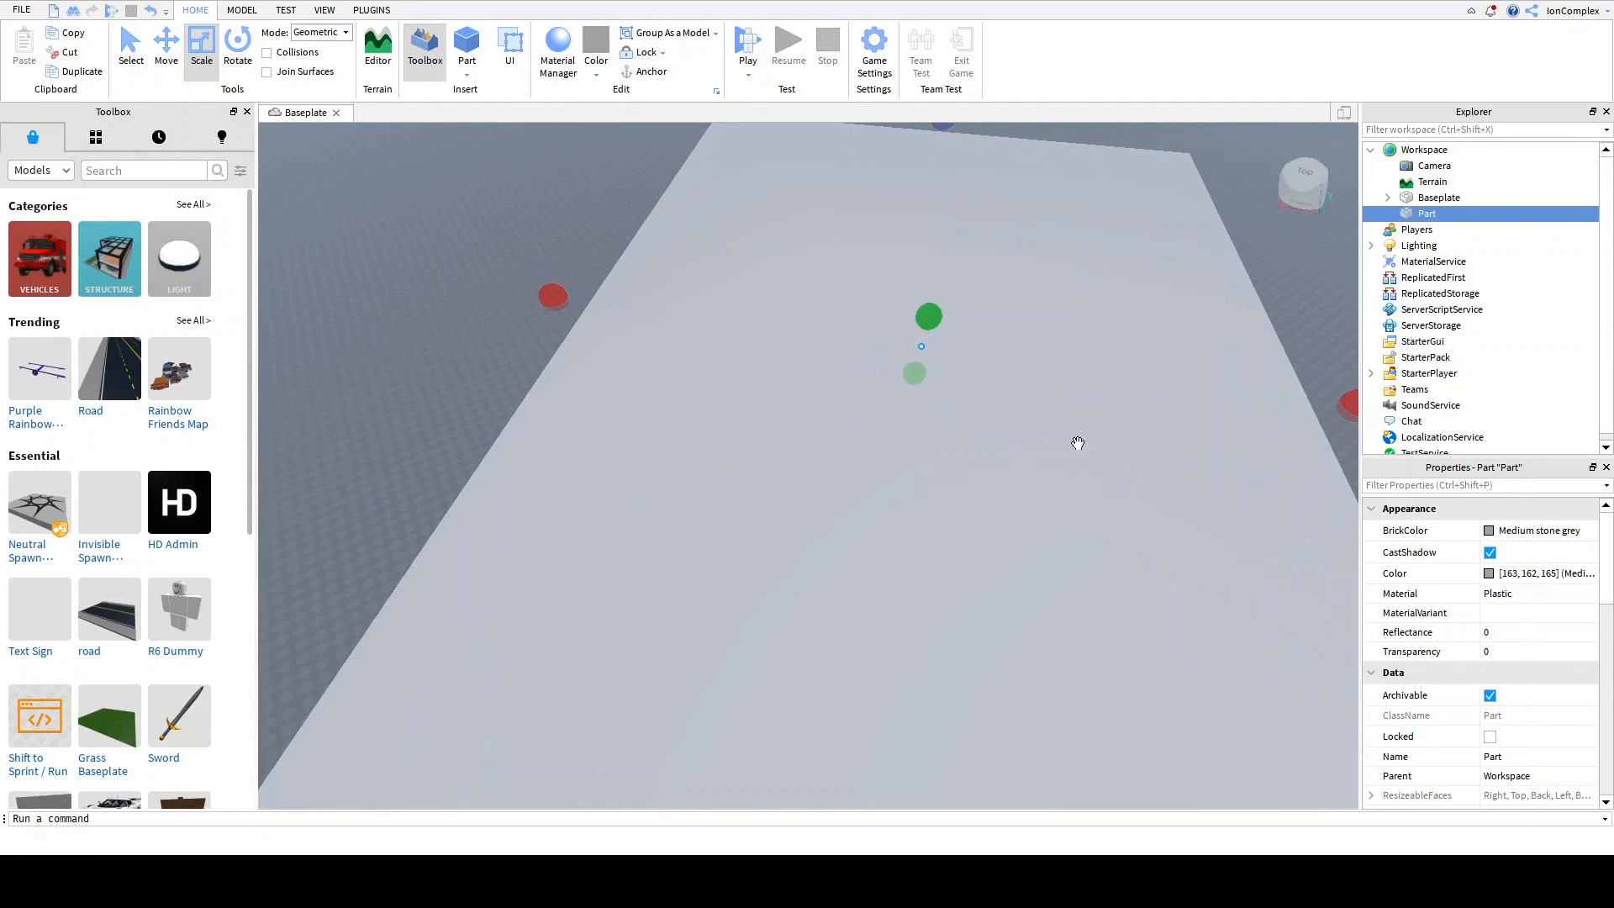
{"action": "double_click", "coordinate": [1426, 214]}
{"action": "type", "text": "Floor"}
{"action": "key", "text": "Return"}
Step: Turn on the Anchored property for the Floor part
{"action": "right_click_drag", "start_coordinate": [981, 360], "coordinate": [973, 360]}
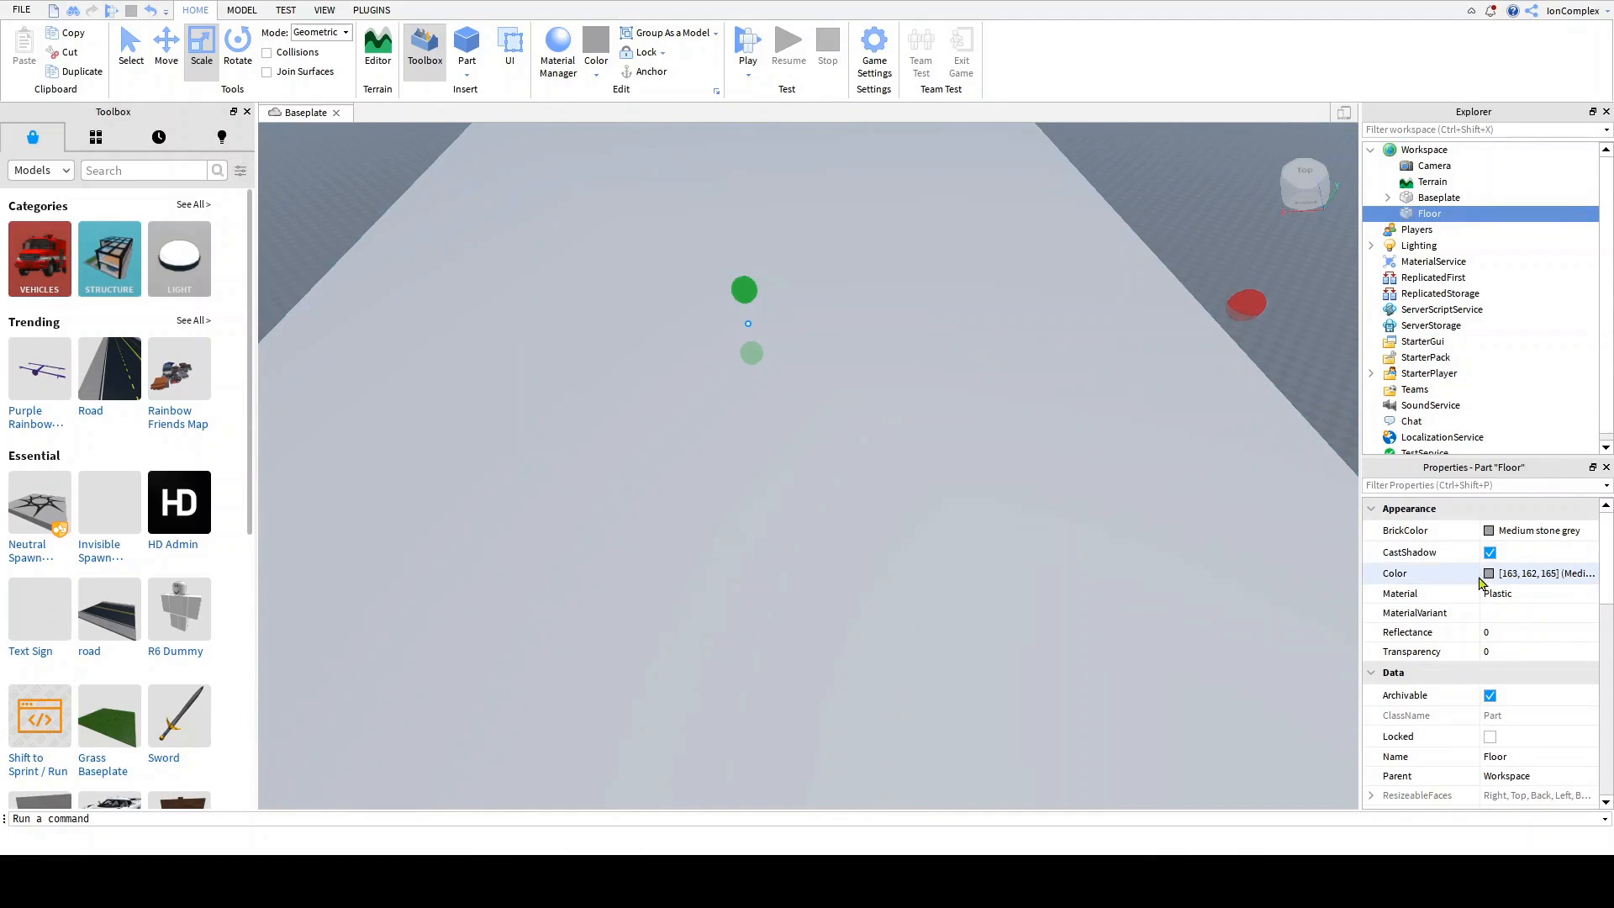
{"action": "scroll", "coordinate": [1541, 598], "scroll_direction": "down", "scroll_amount": 8}
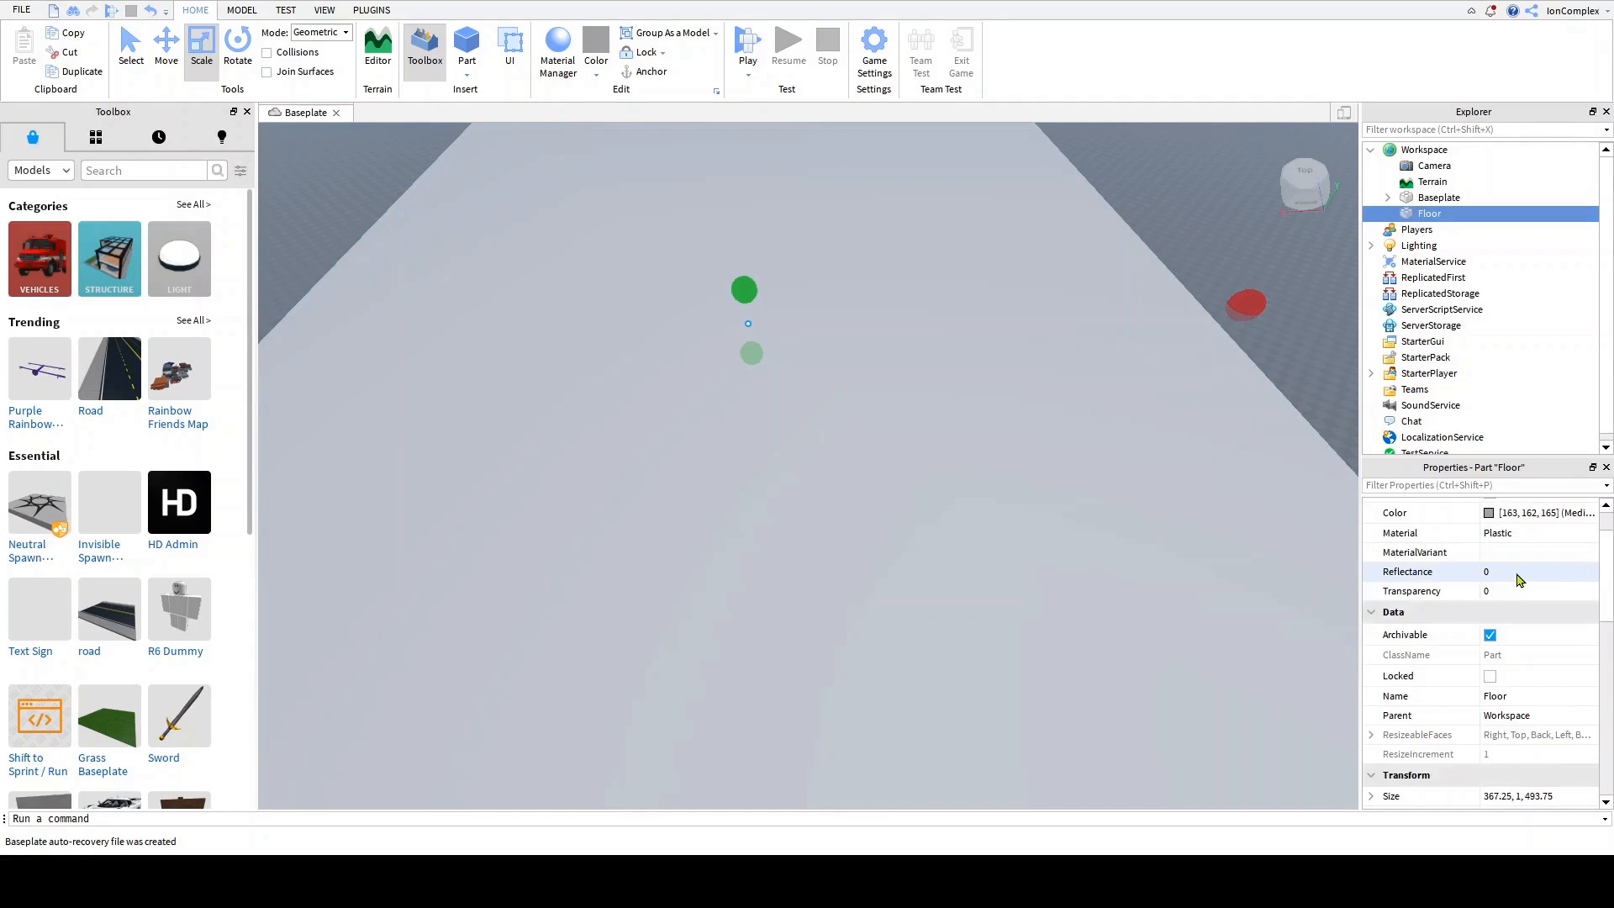
{"action": "scroll", "coordinate": [1520, 579], "scroll_direction": "down", "scroll_amount": 1}
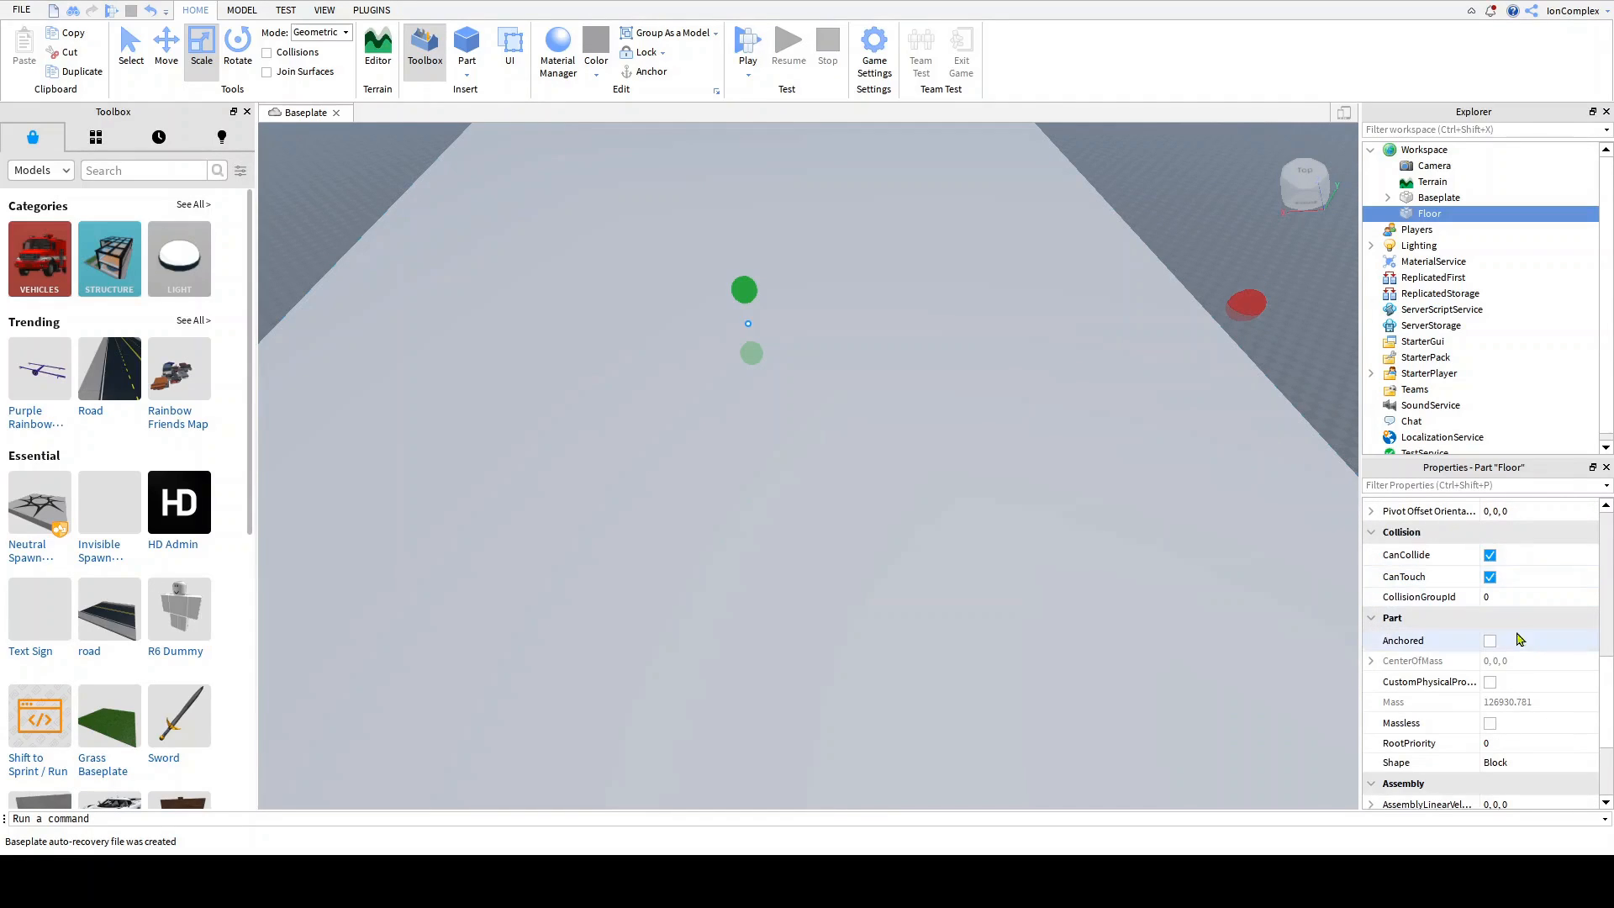
{"action": "left_click", "coordinate": [1490, 641]}
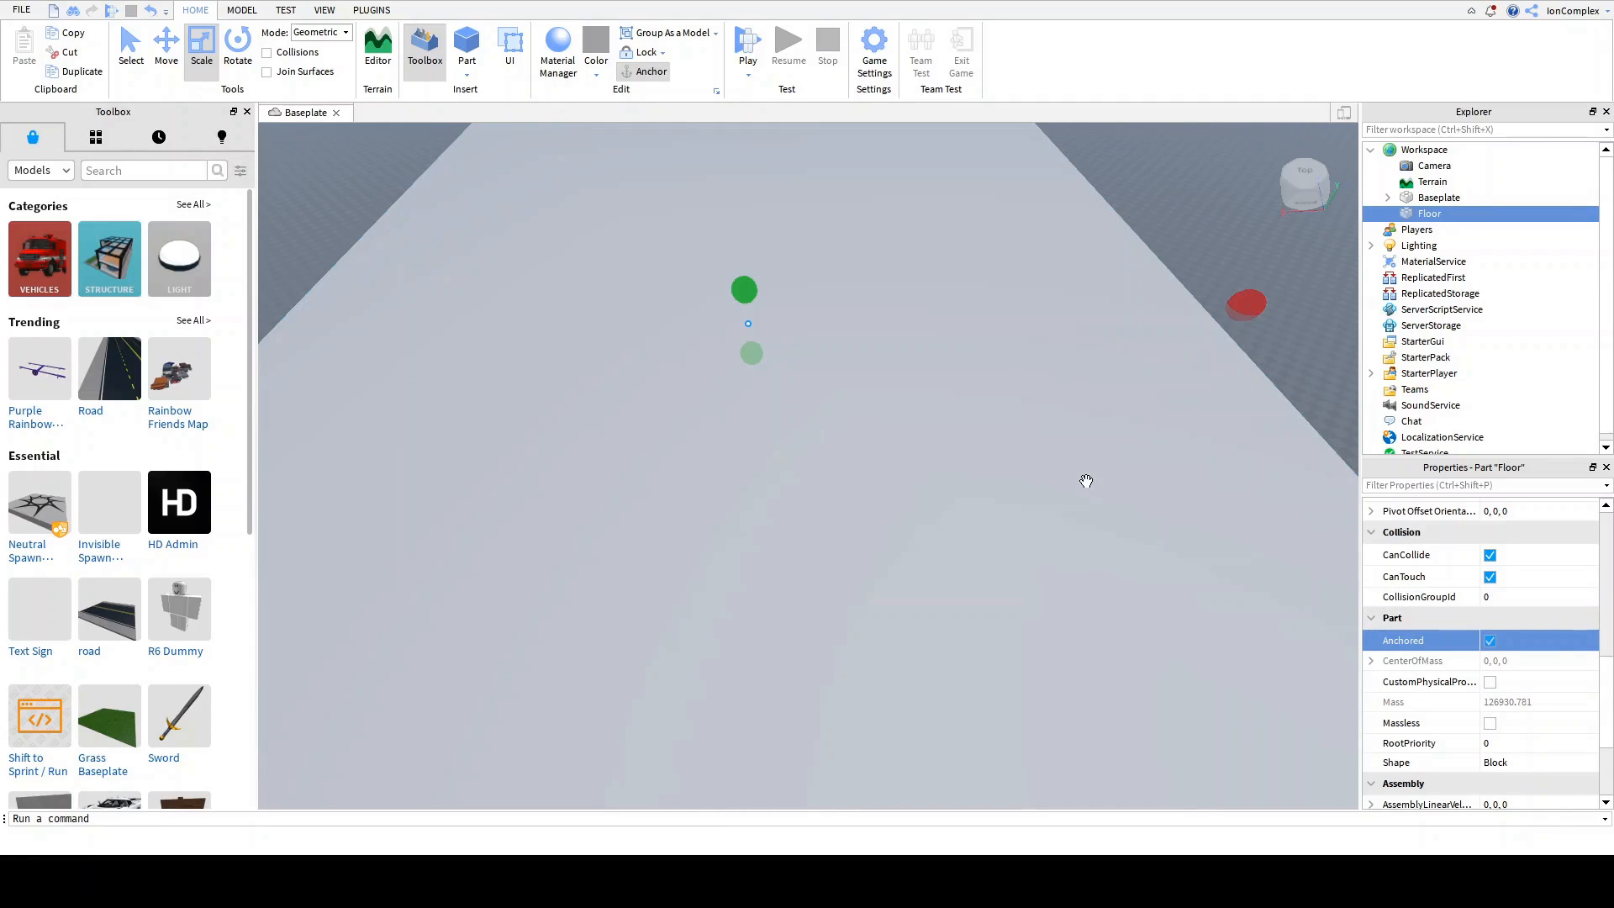
Step: Set the Floor's material to Grass and its BrickColor to Sea green
{"action": "right_click_drag", "start_coordinate": [1086, 481], "coordinate": [1210, 472]}
{"action": "scroll", "coordinate": [1521, 638], "scroll_direction": "up", "scroll_amount": 8}
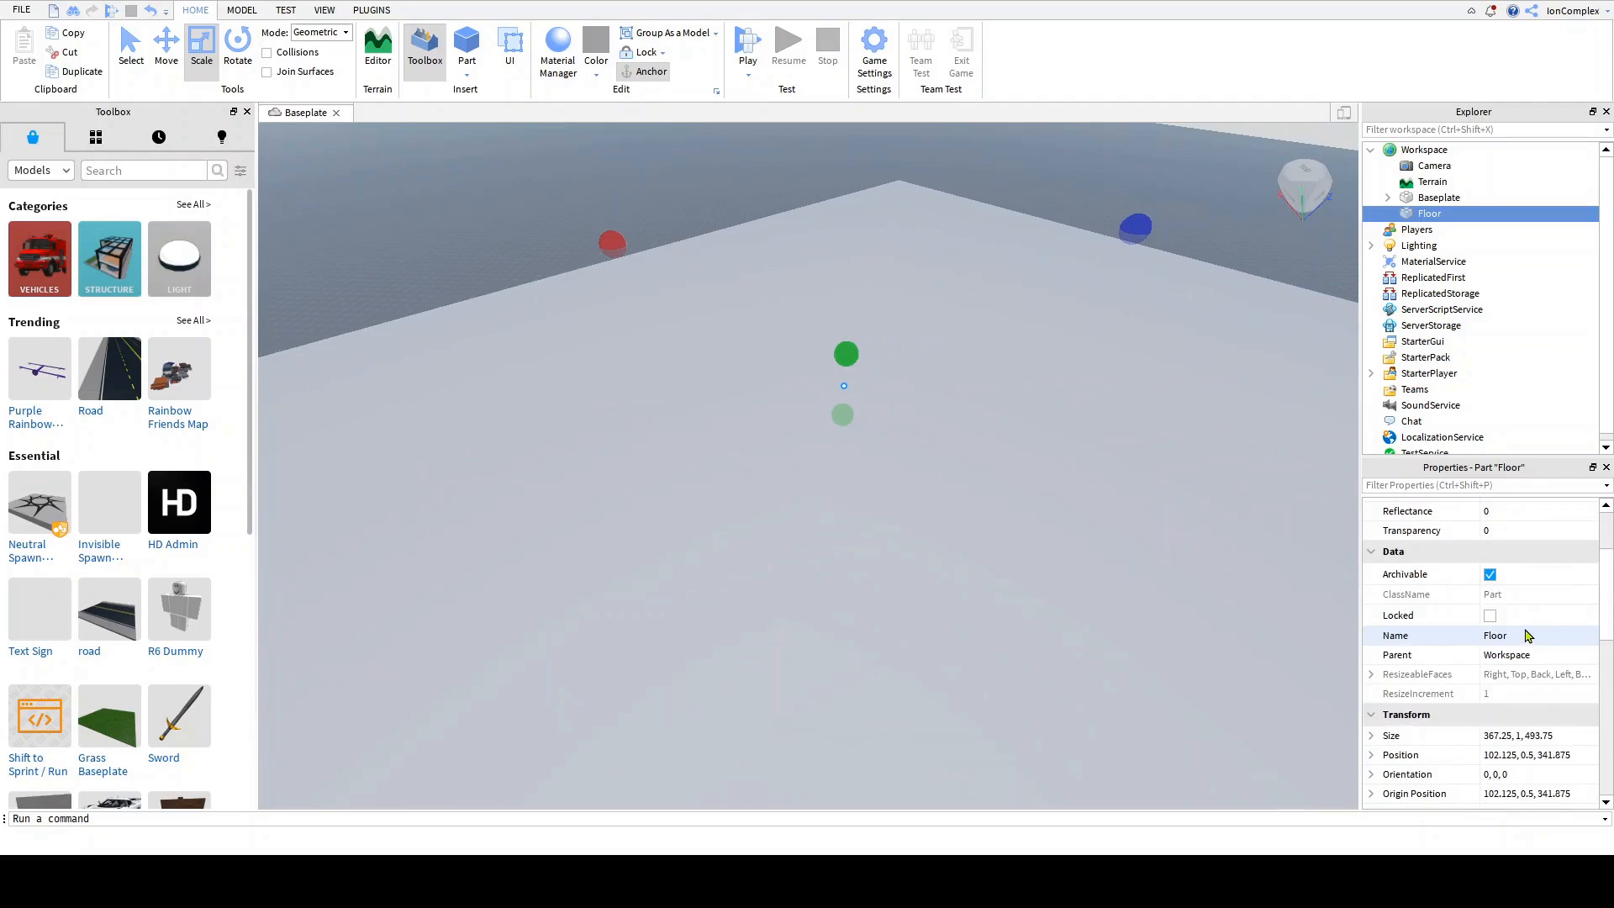
{"action": "left_click", "coordinate": [1534, 594]}
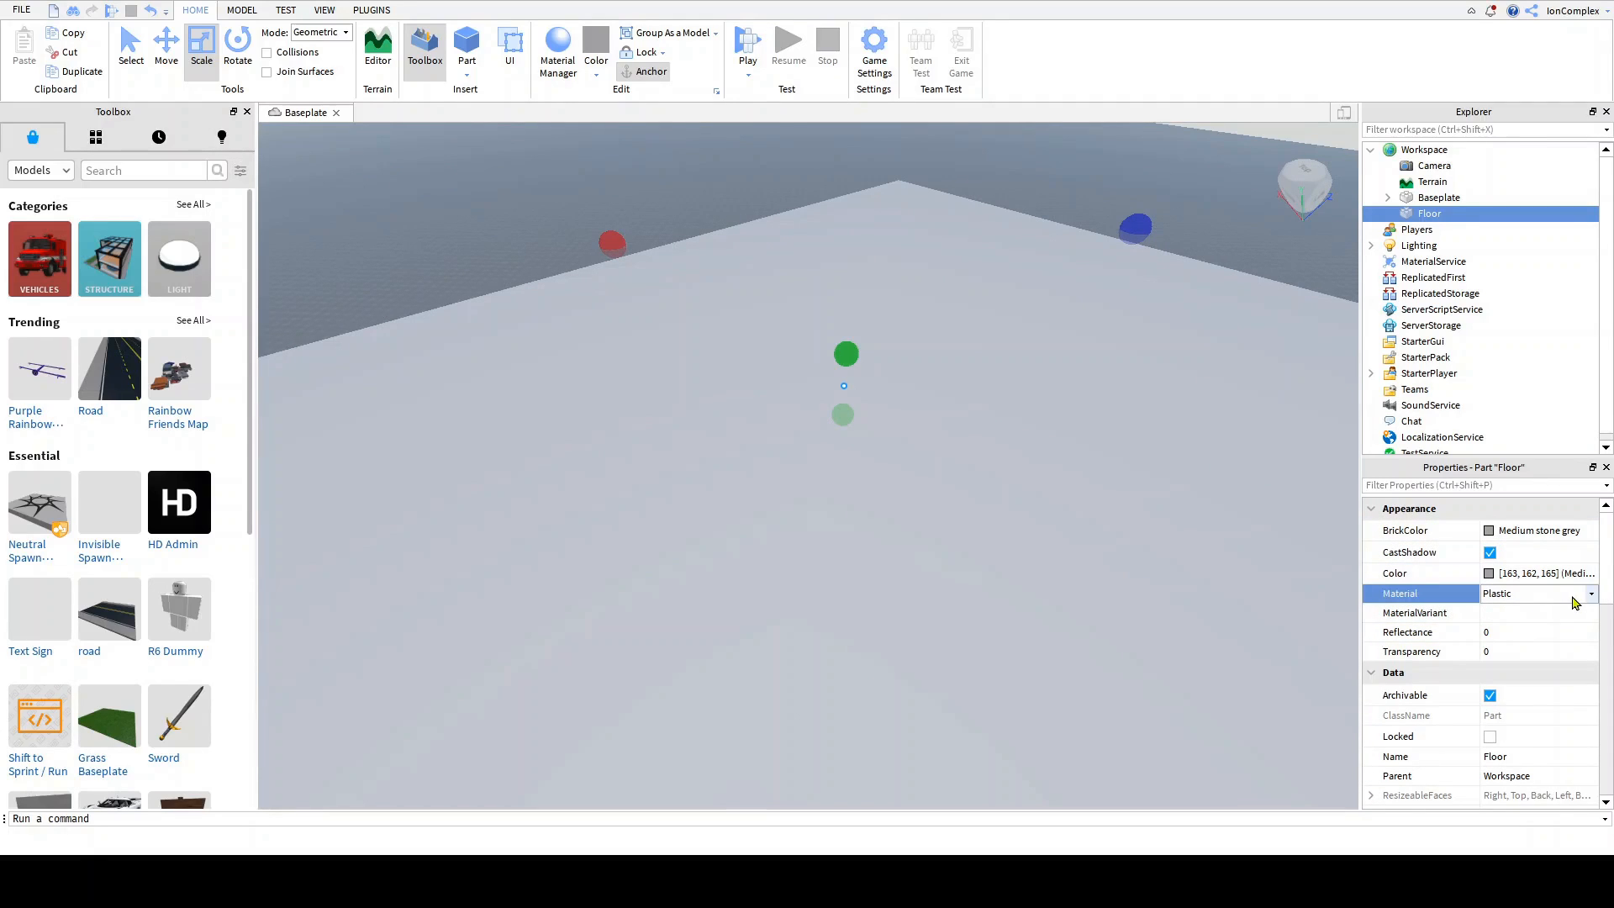
{"action": "left_click", "coordinate": [1526, 659]}
{"action": "left_click", "coordinate": [1545, 535]}
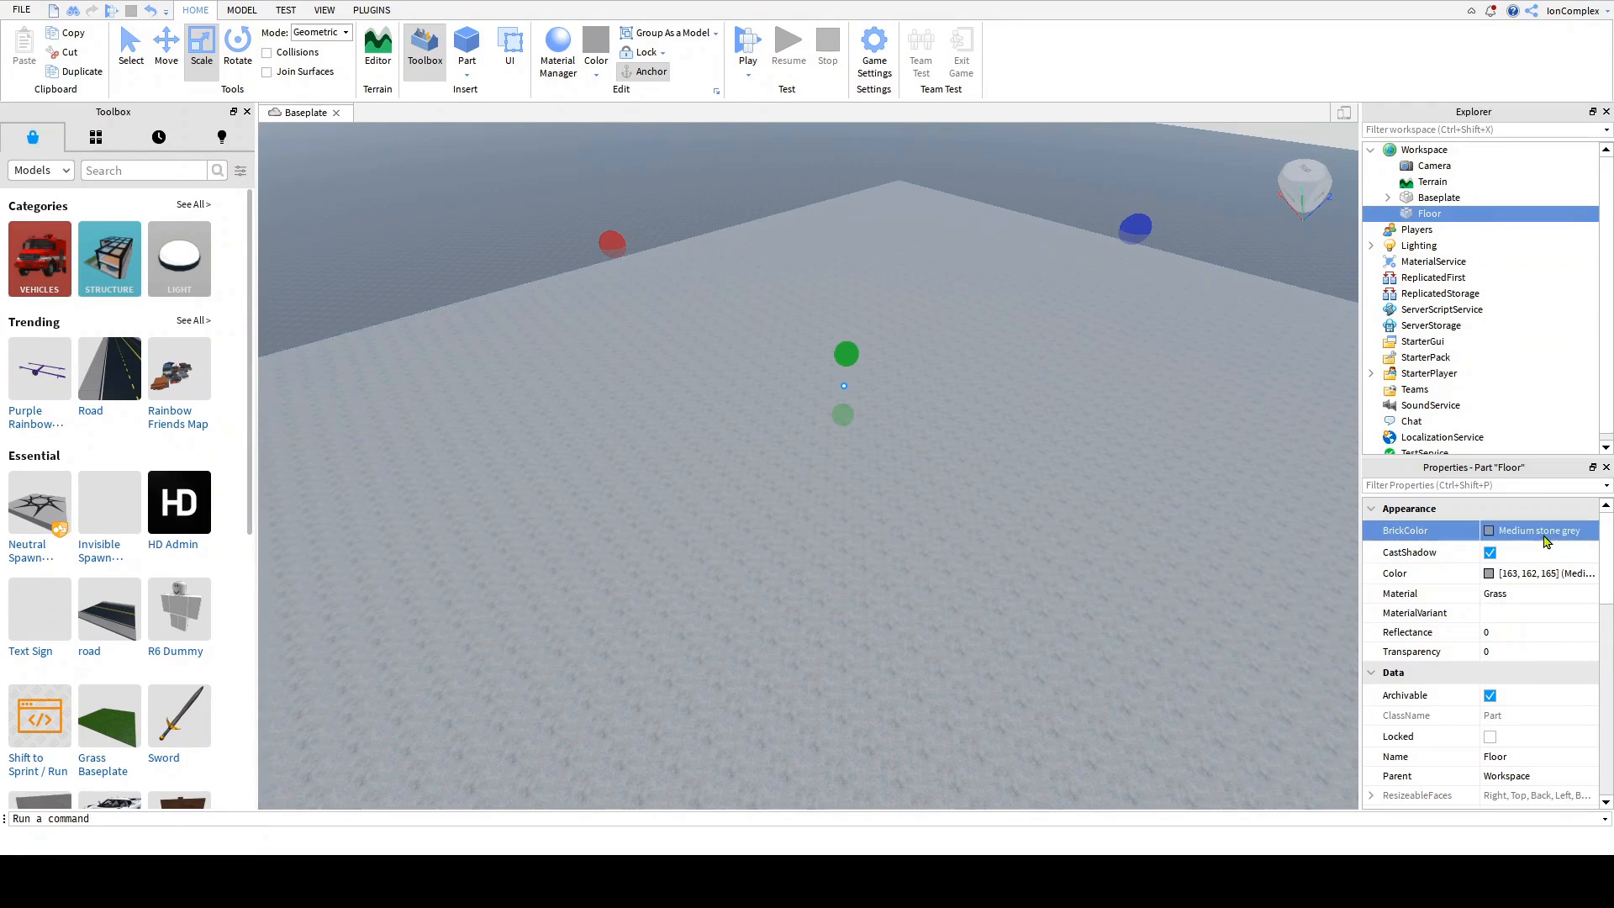
{"action": "right_click_drag", "start_coordinate": [1110, 480], "coordinate": [1060, 469]}
{"action": "scroll", "coordinate": [1067, 468], "scroll_direction": "down", "scroll_amount": 5}
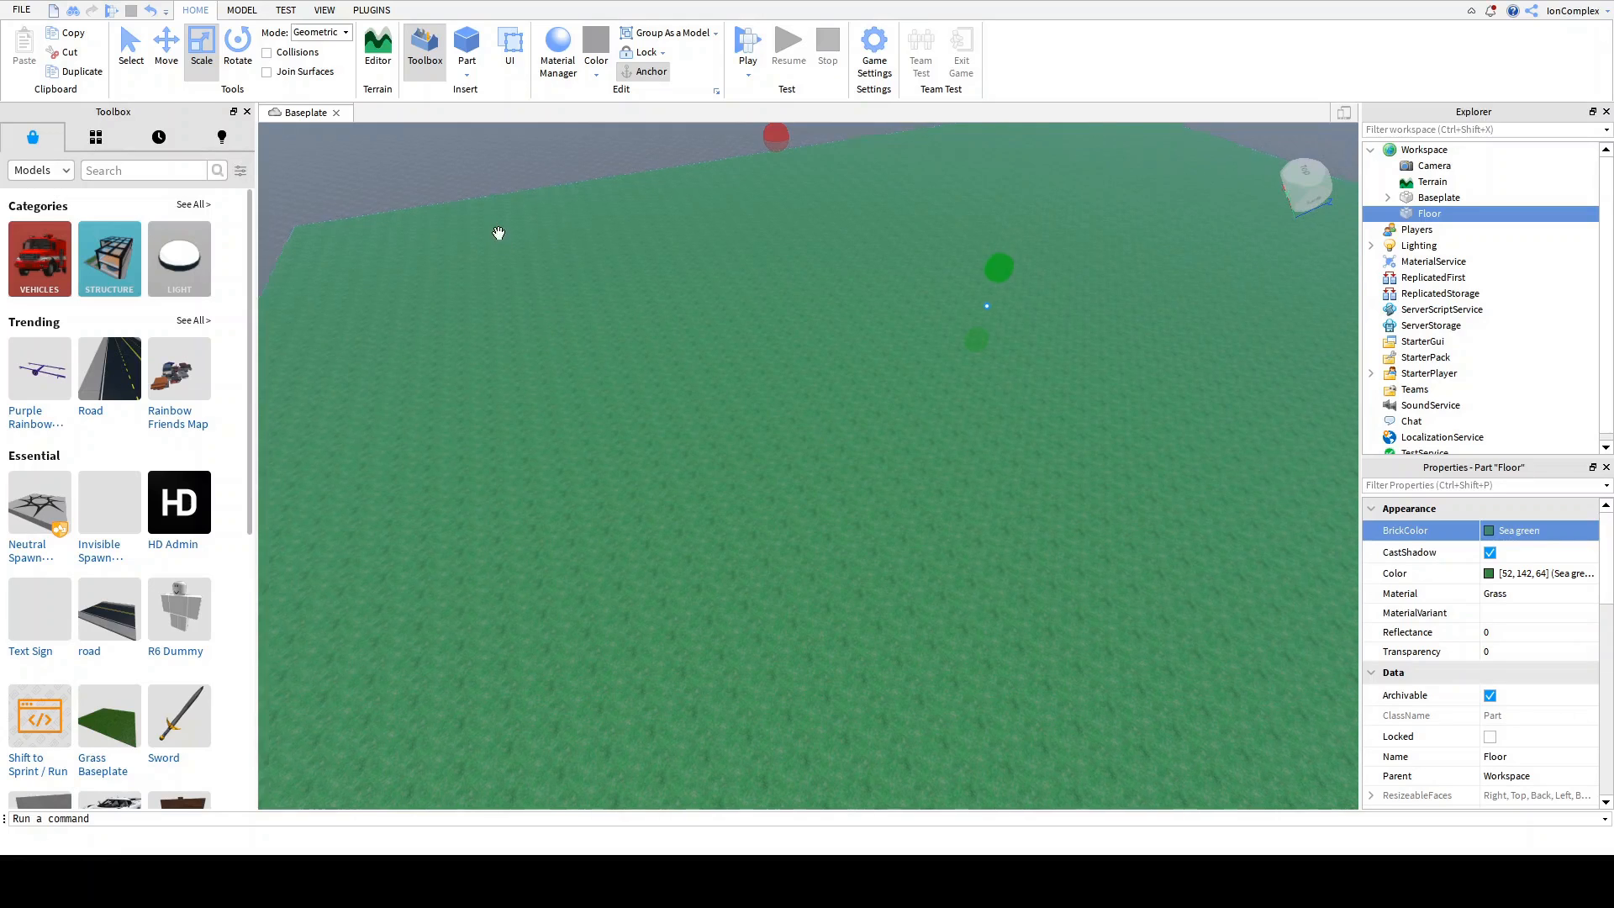
Step: Insert a new block part on the grass floor near its edge
{"action": "key", "text": "w"}
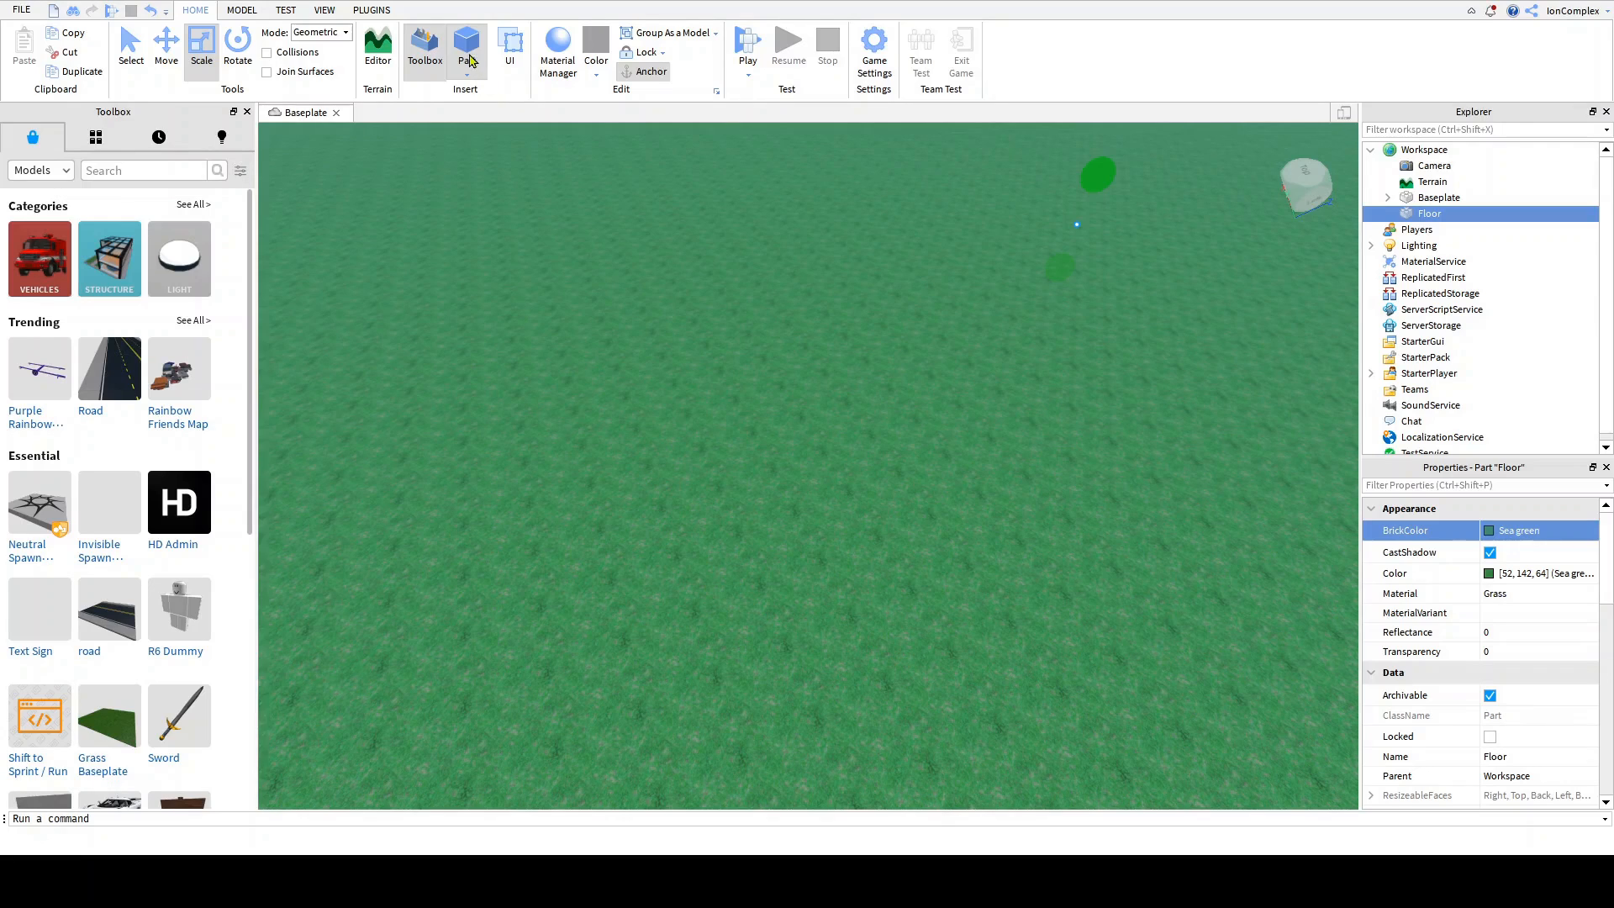
{"action": "scroll", "coordinate": [760, 445], "scroll_direction": "down", "scroll_amount": 10}
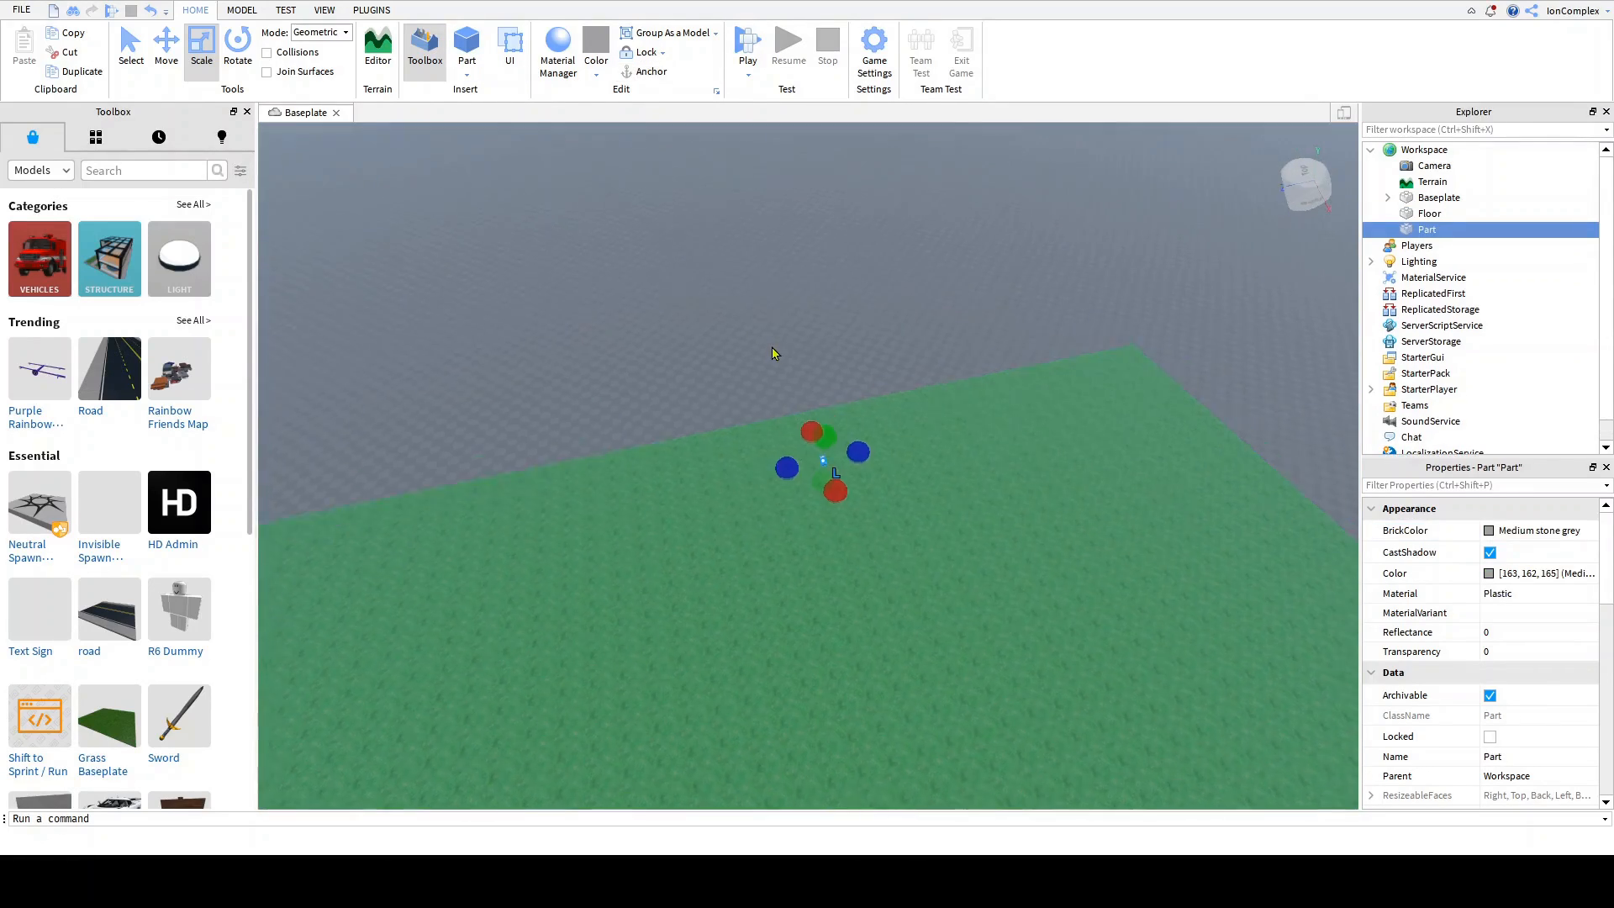
{"action": "right_click_drag", "start_coordinate": [774, 353], "coordinate": [943, 466]}
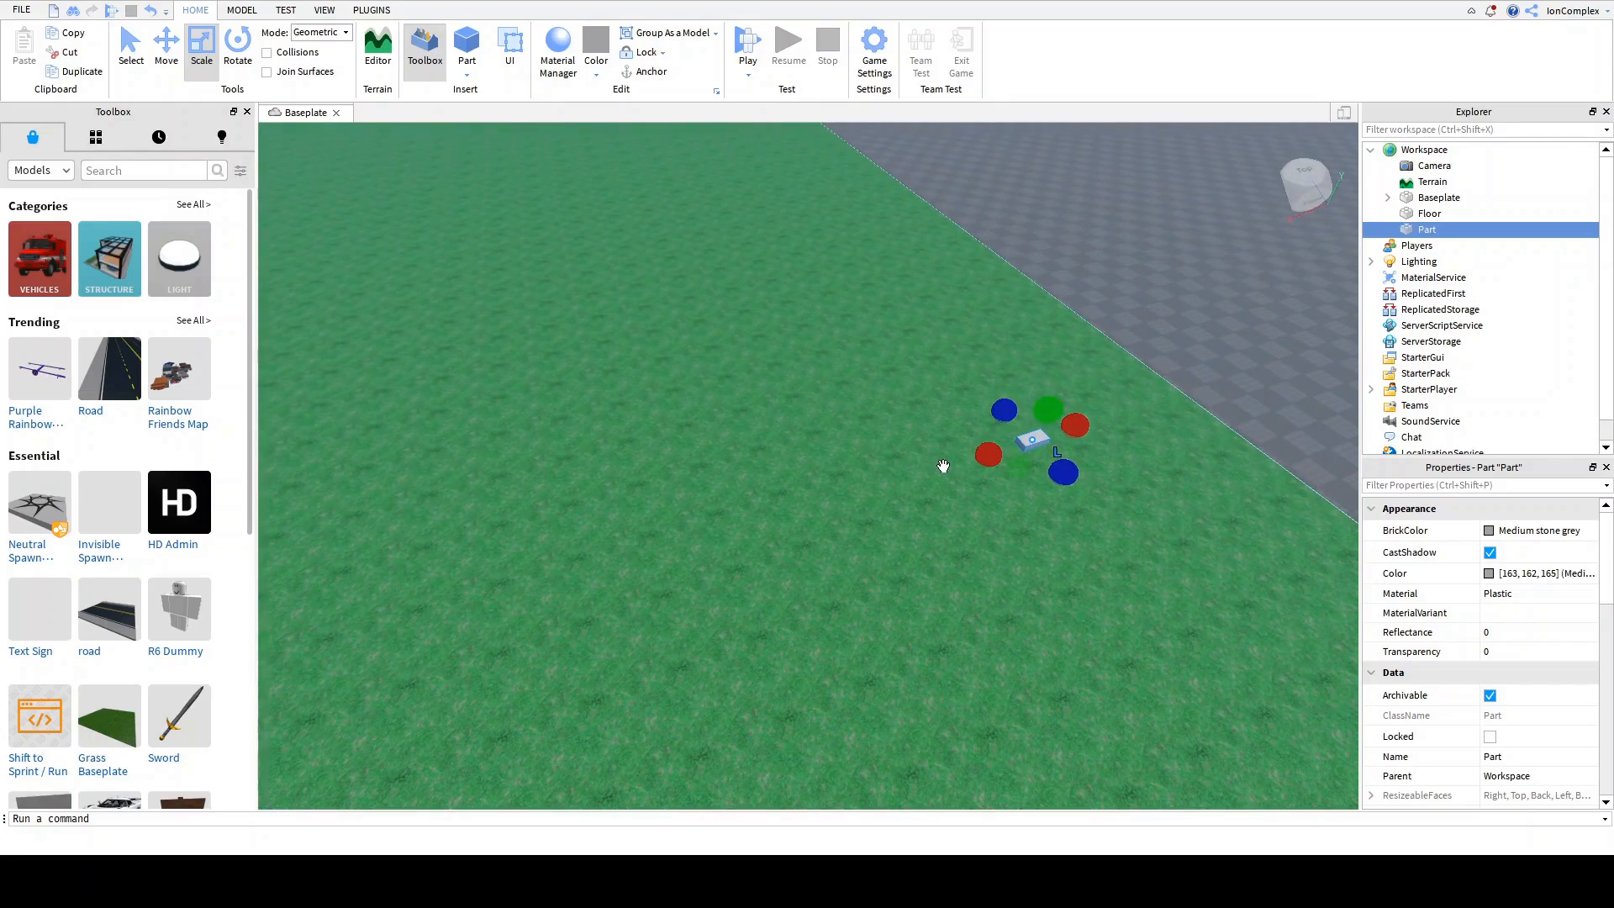
Step: Scale the new part into an upright wall about 39 studs long, 23 high and 2 thick
{"action": "left_click_drag", "start_coordinate": [977, 468], "coordinate": [737, 541]}
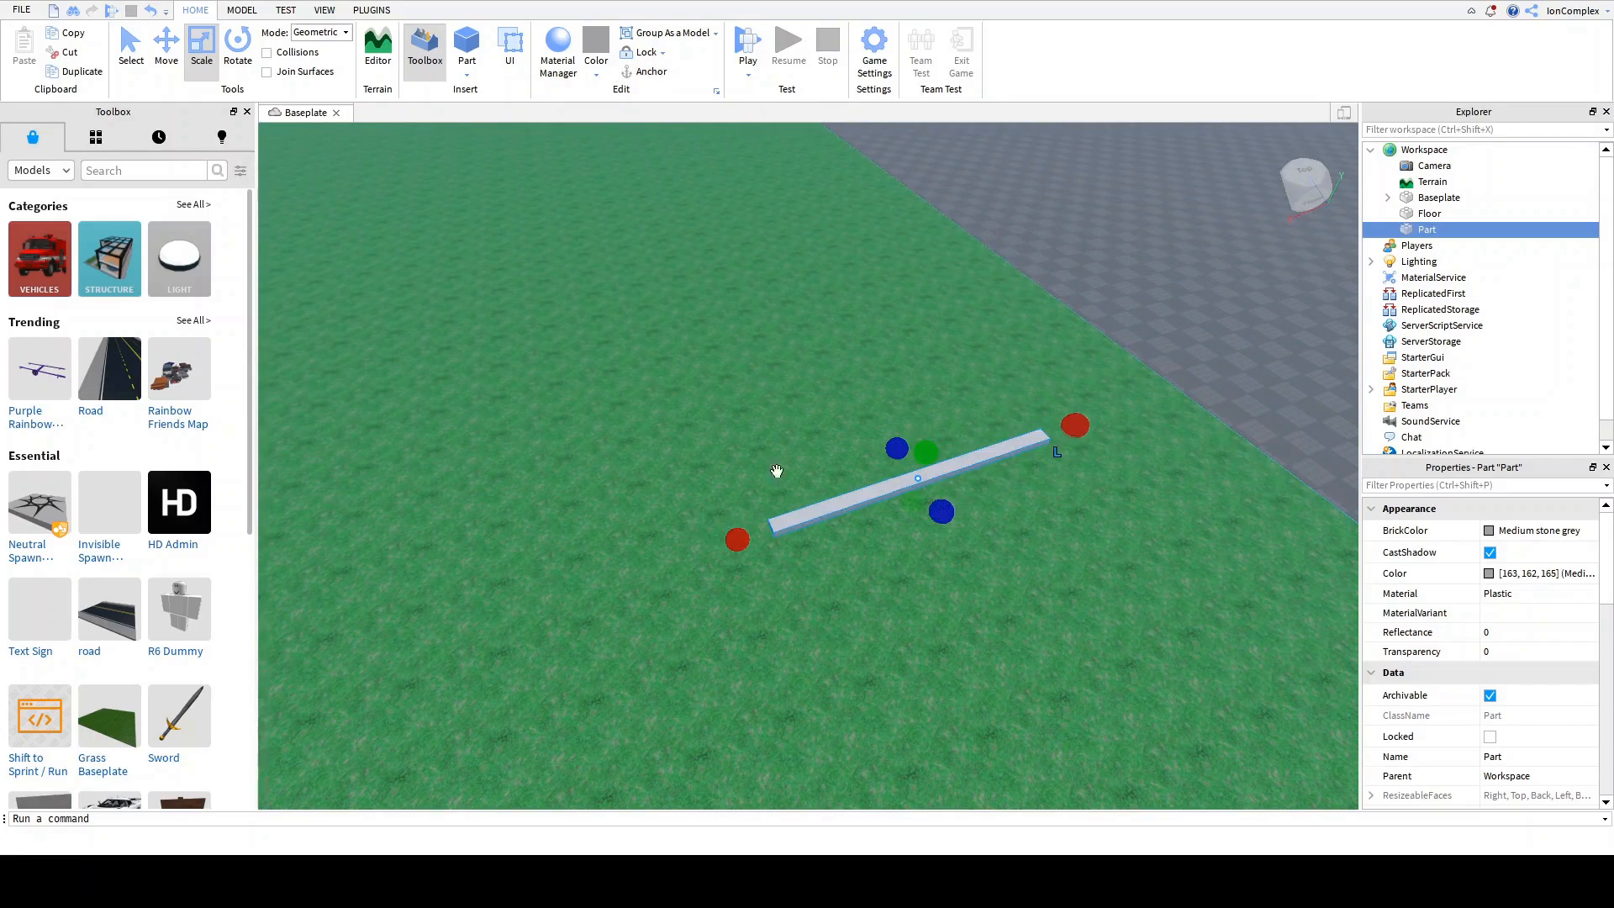
{"action": "right_click_drag", "start_coordinate": [787, 478], "coordinate": [787, 477]}
{"action": "left_click_drag", "start_coordinate": [933, 425], "coordinate": [938, 228]}
Step: Rename the upright wall part as Housewall
{"action": "right_click_drag", "start_coordinate": [1008, 407], "coordinate": [1026, 406]}
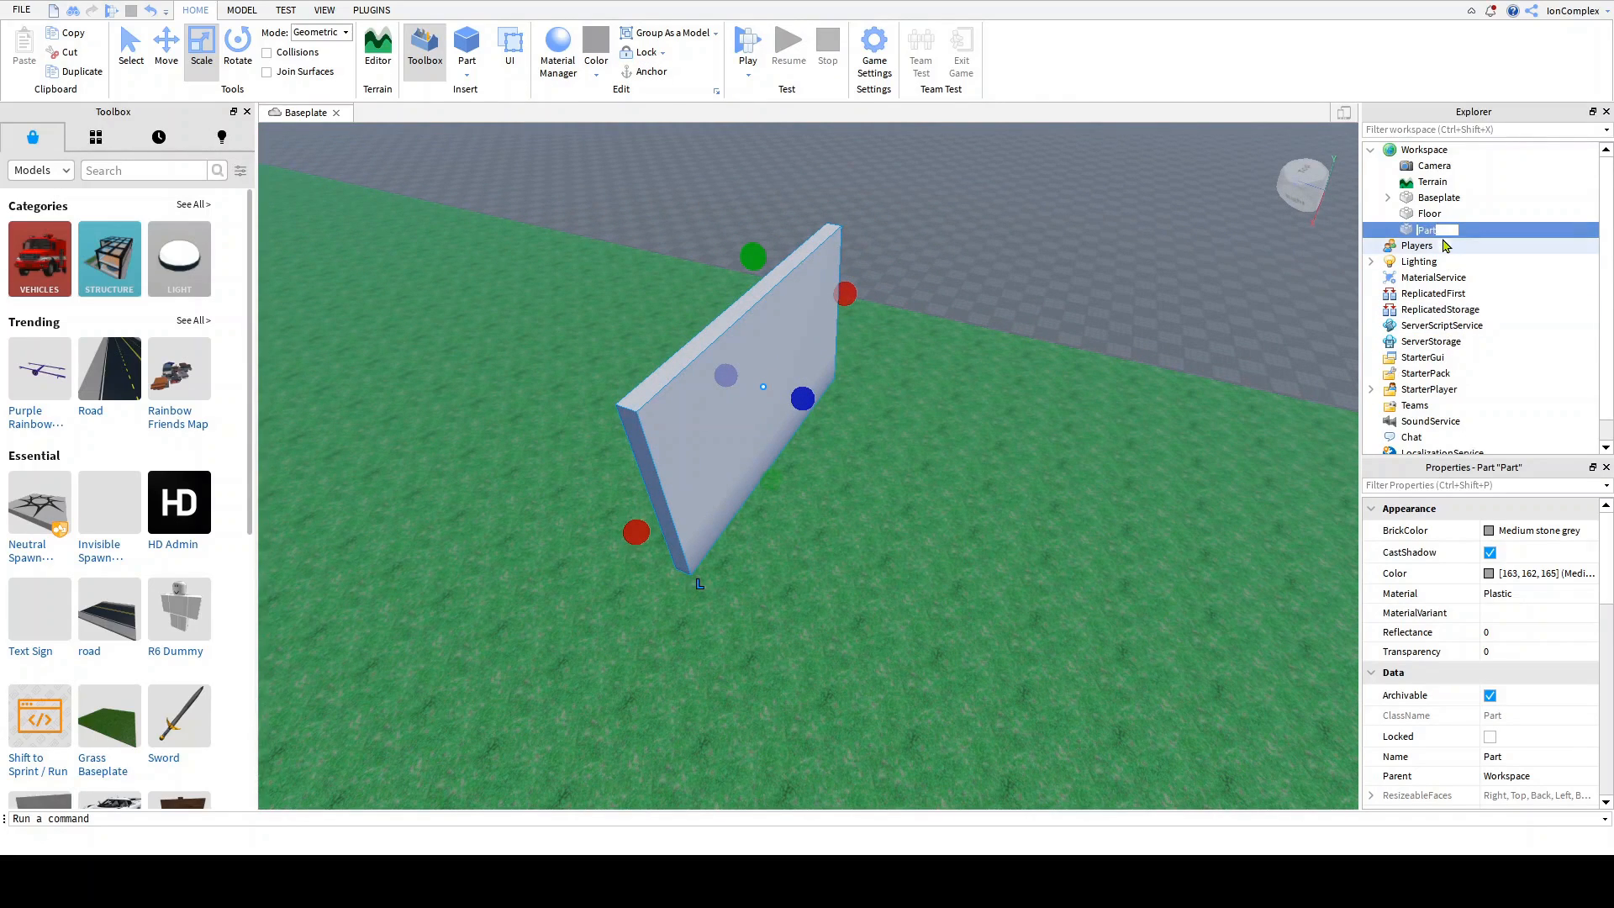
{"action": "type", "text": "Hous"}
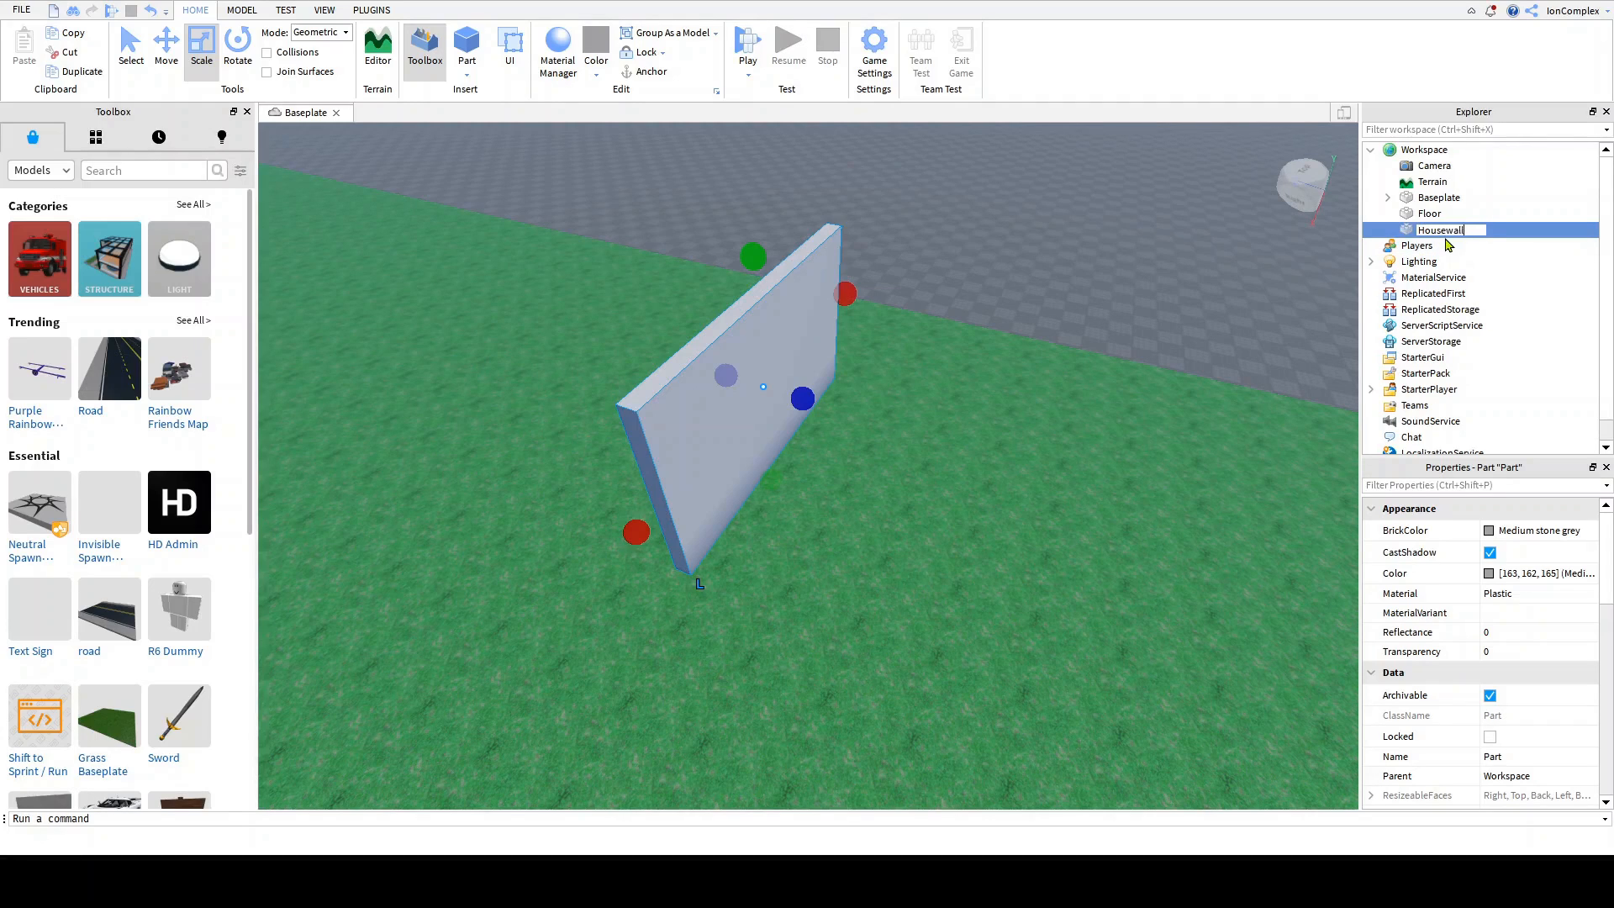
{"action": "type", "text": "ewall"}
{"action": "key", "text": "Return"}
Step: Turn on the Anchored property for the Housewall part
{"action": "scroll", "coordinate": [1560, 686], "scroll_direction": "down", "scroll_amount": 5}
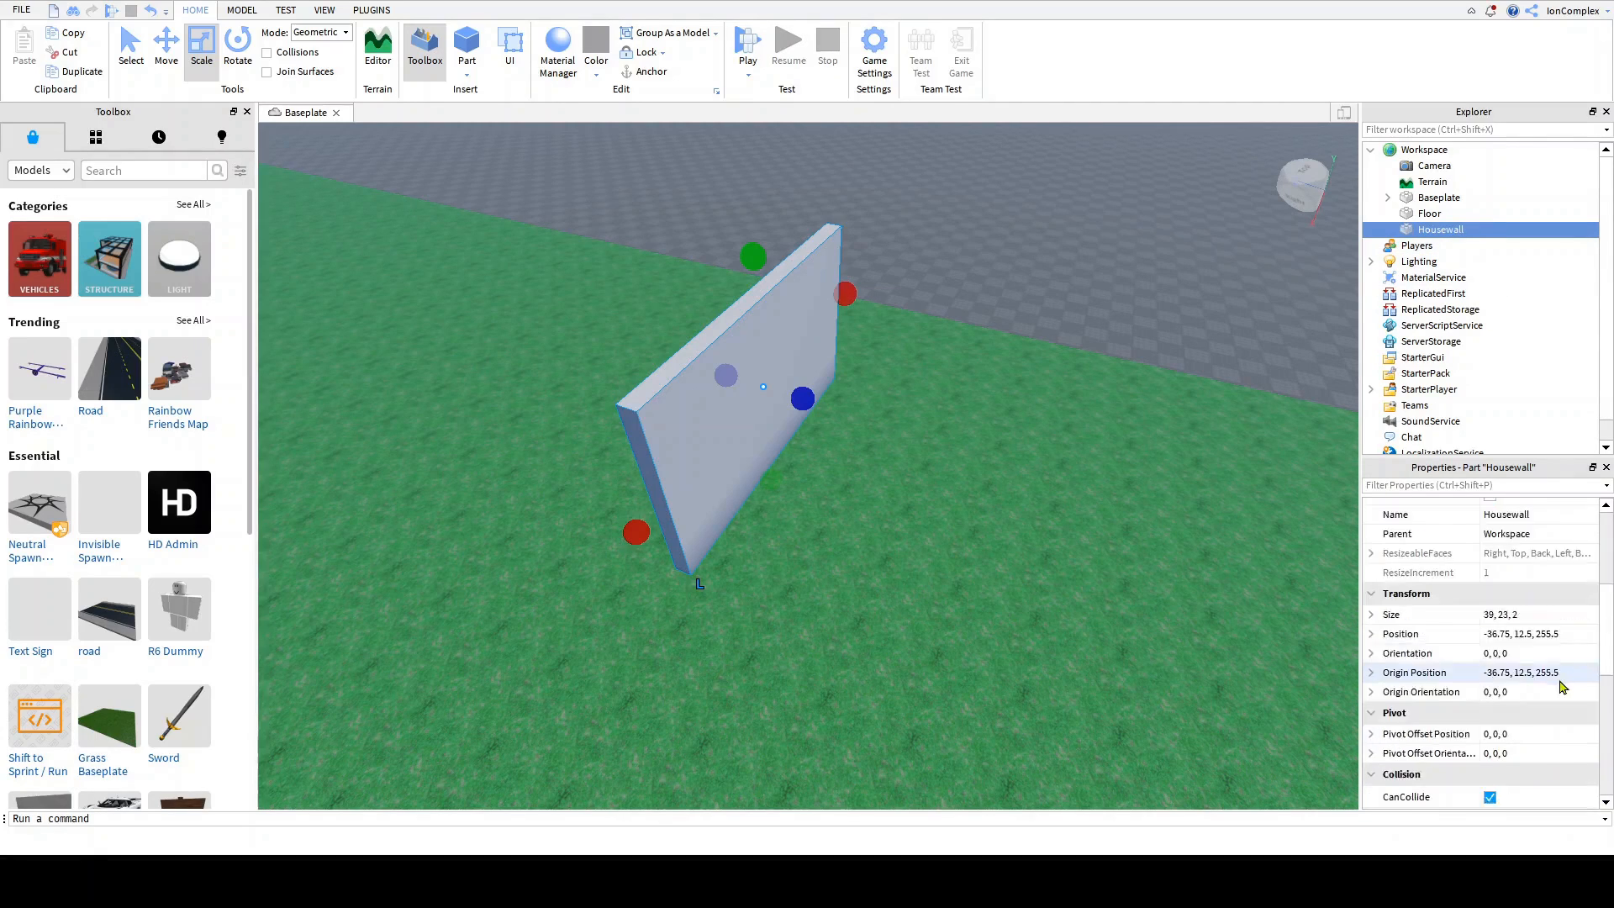
{"action": "scroll", "coordinate": [1559, 687], "scroll_direction": "down", "scroll_amount": 4}
{"action": "left_click", "coordinate": [1489, 640]}
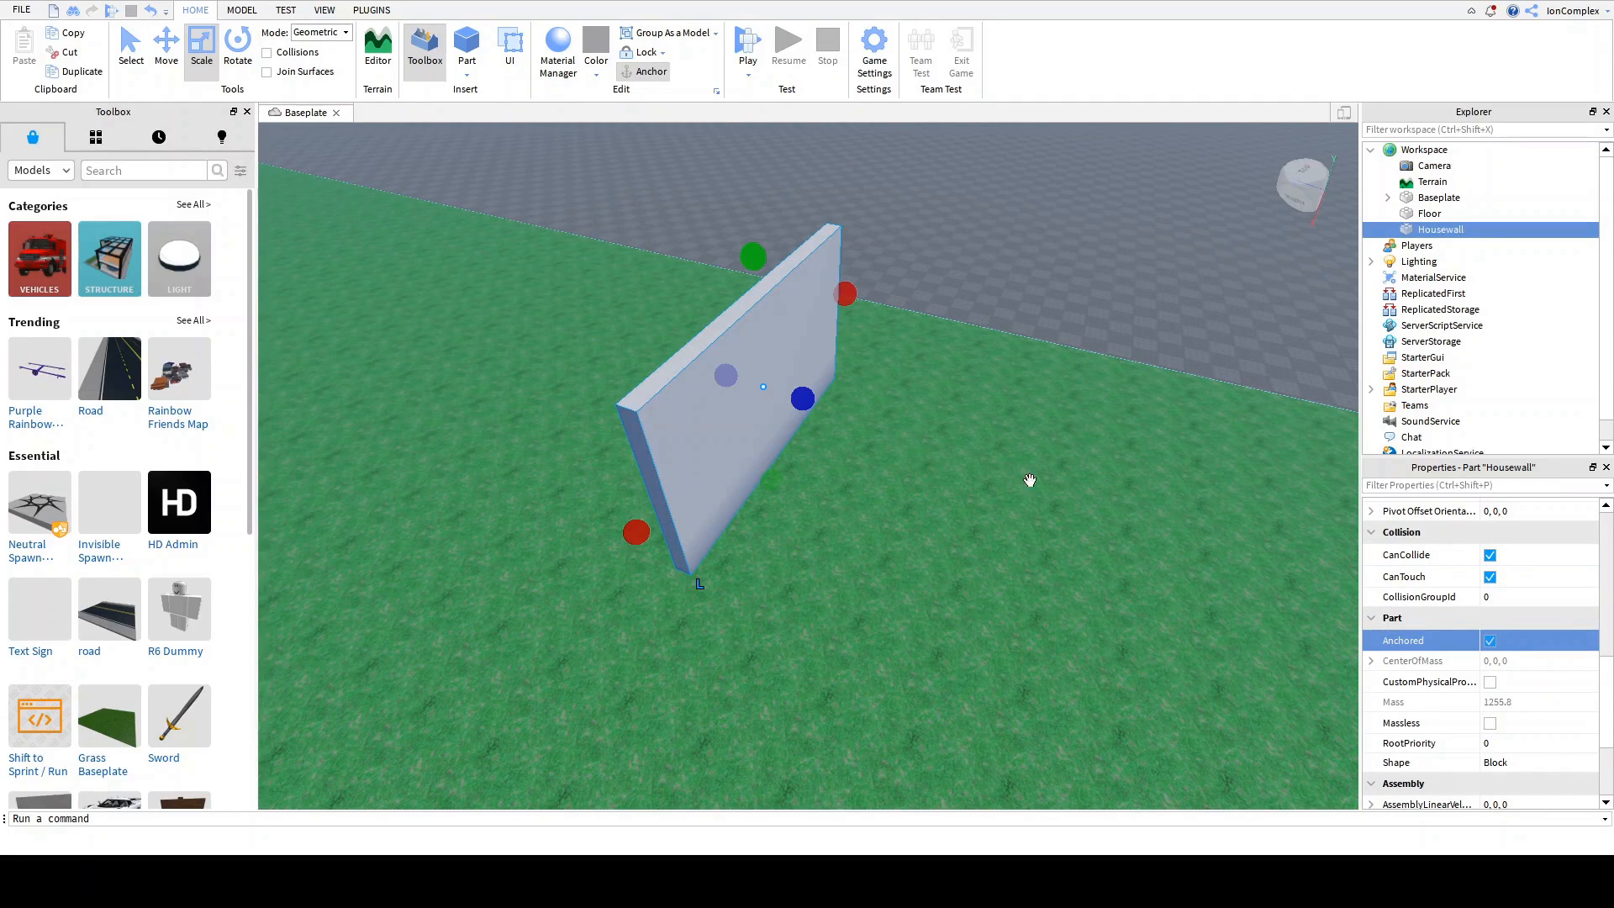
{"action": "right_click_drag", "start_coordinate": [860, 465], "coordinate": [853, 458]}
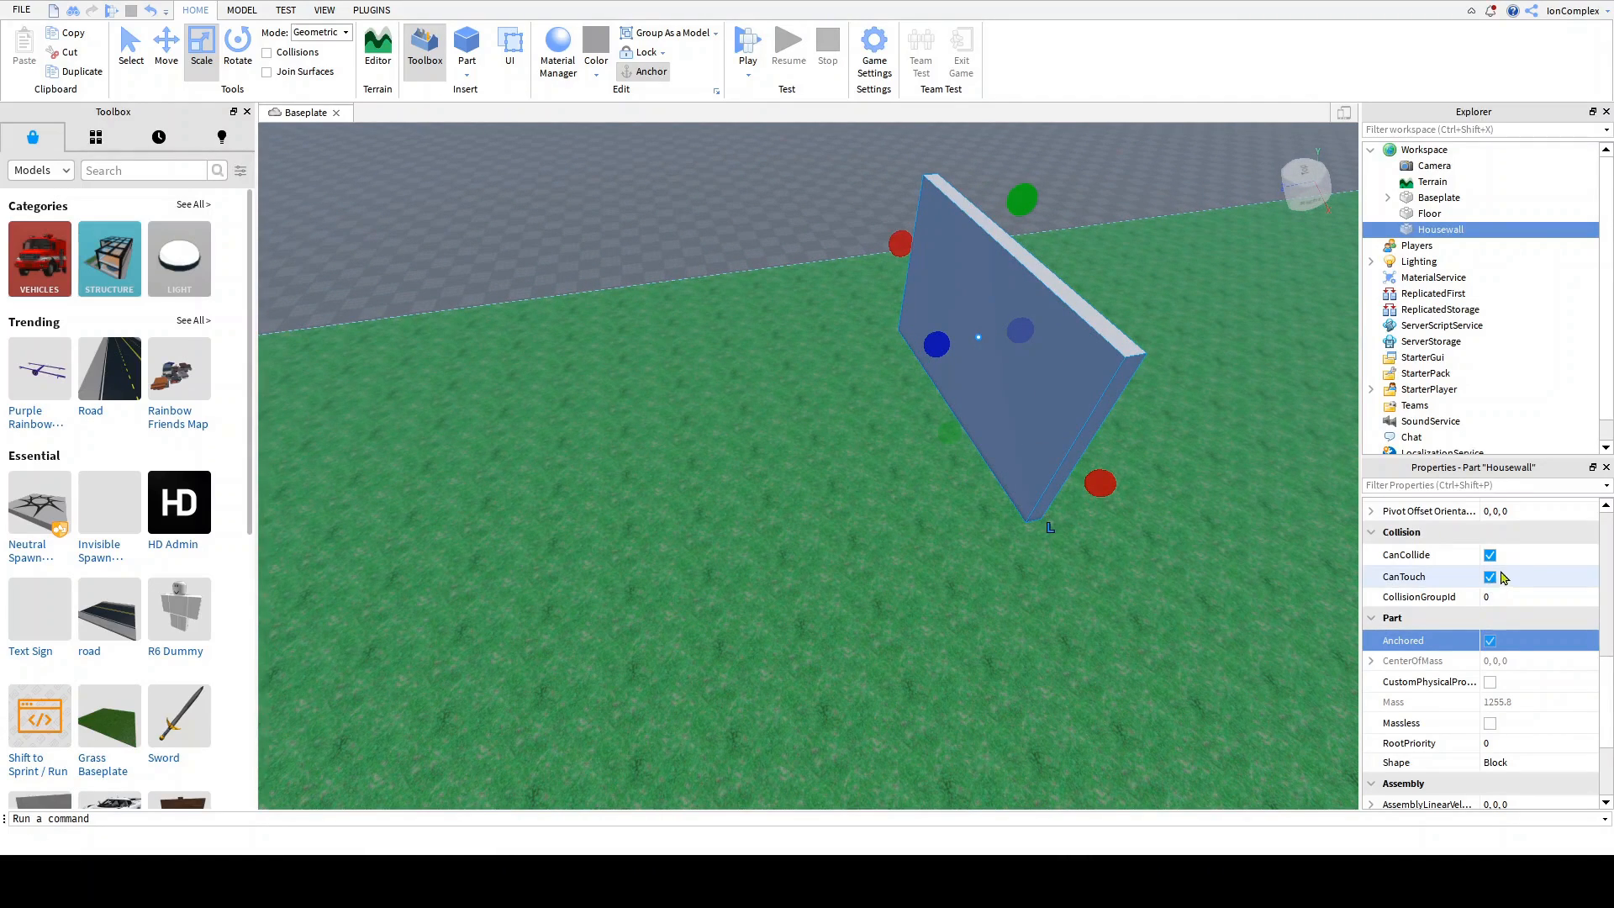
{"action": "right_click_drag", "start_coordinate": [1192, 453], "coordinate": [1070, 447]}
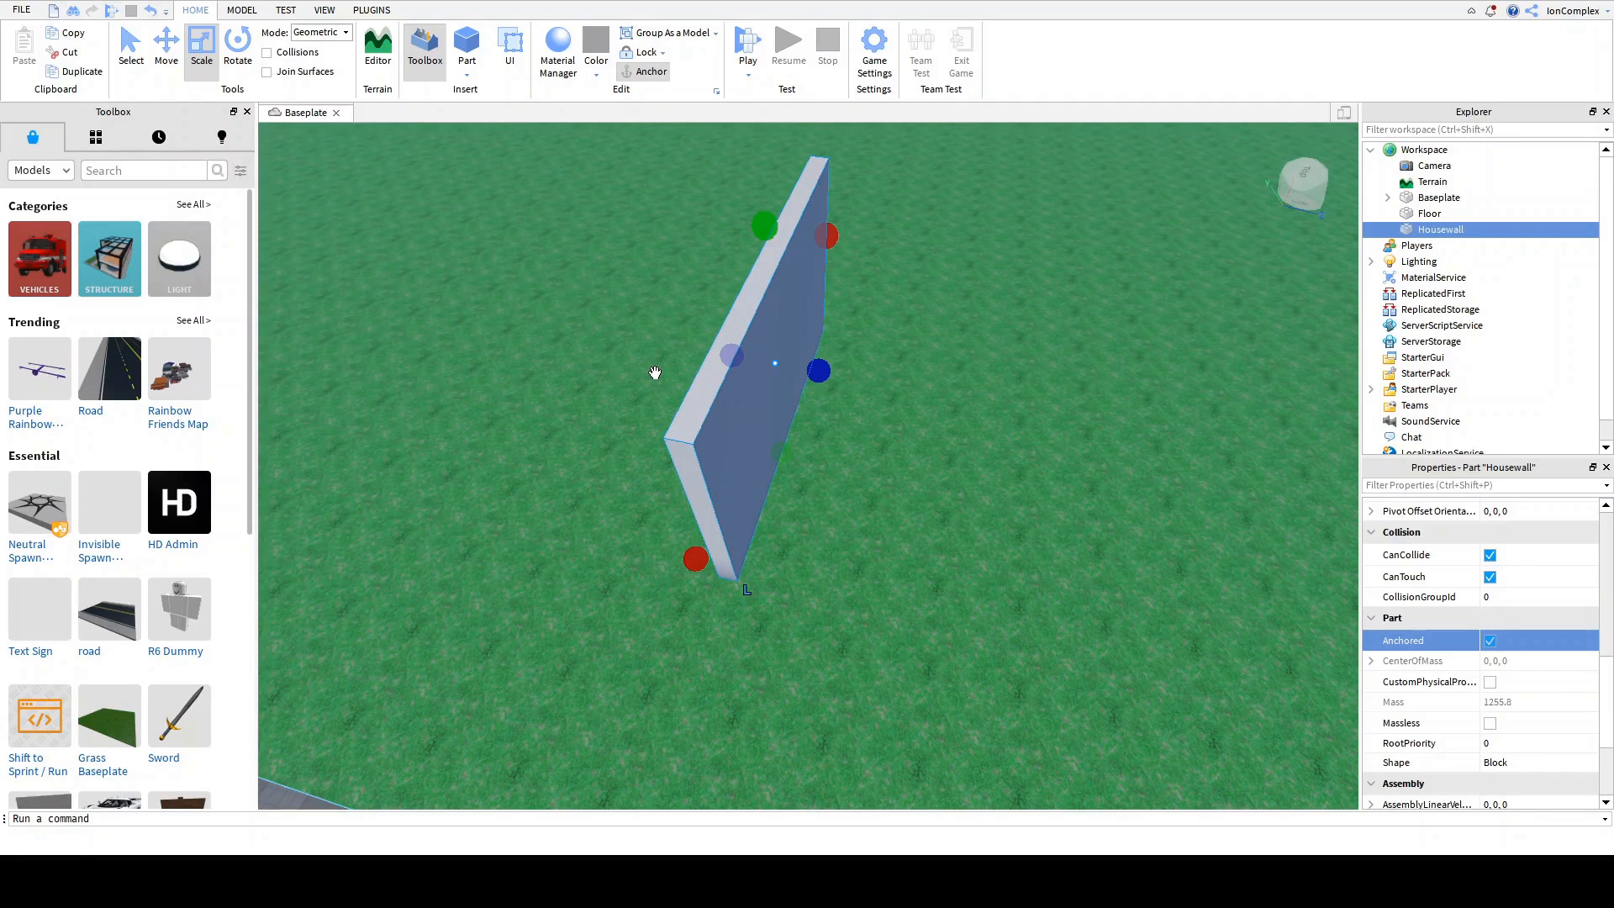
{"action": "right_click_drag", "start_coordinate": [655, 372], "coordinate": [658, 372]}
{"action": "key", "text": "d"}
{"action": "key", "text": "s"}
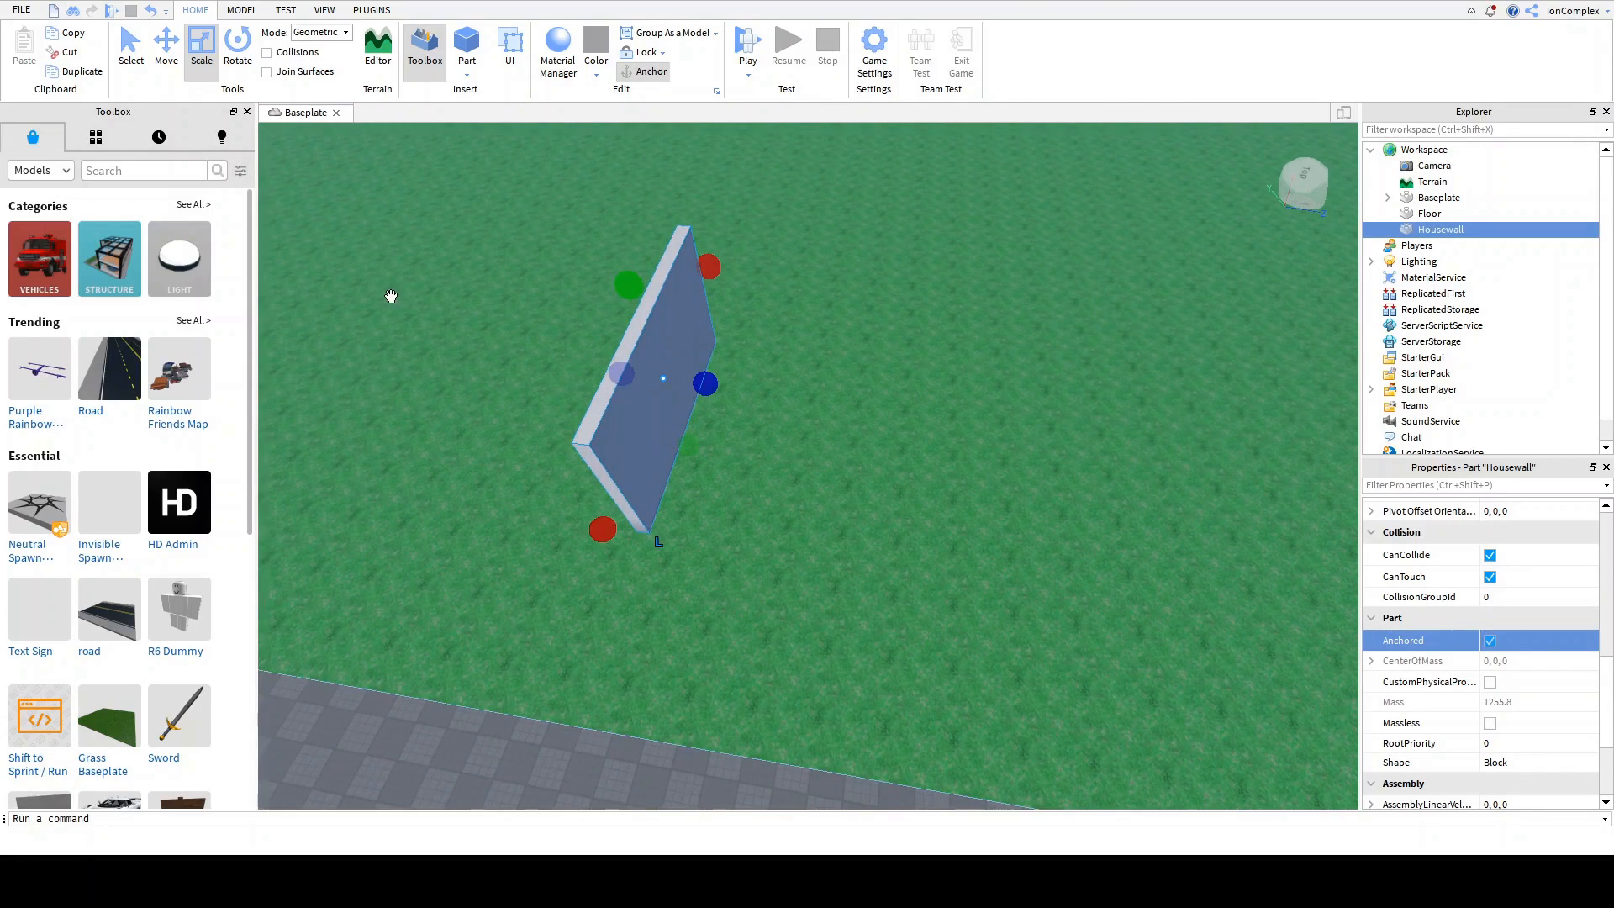
{"action": "left_click", "coordinate": [87, 74]}
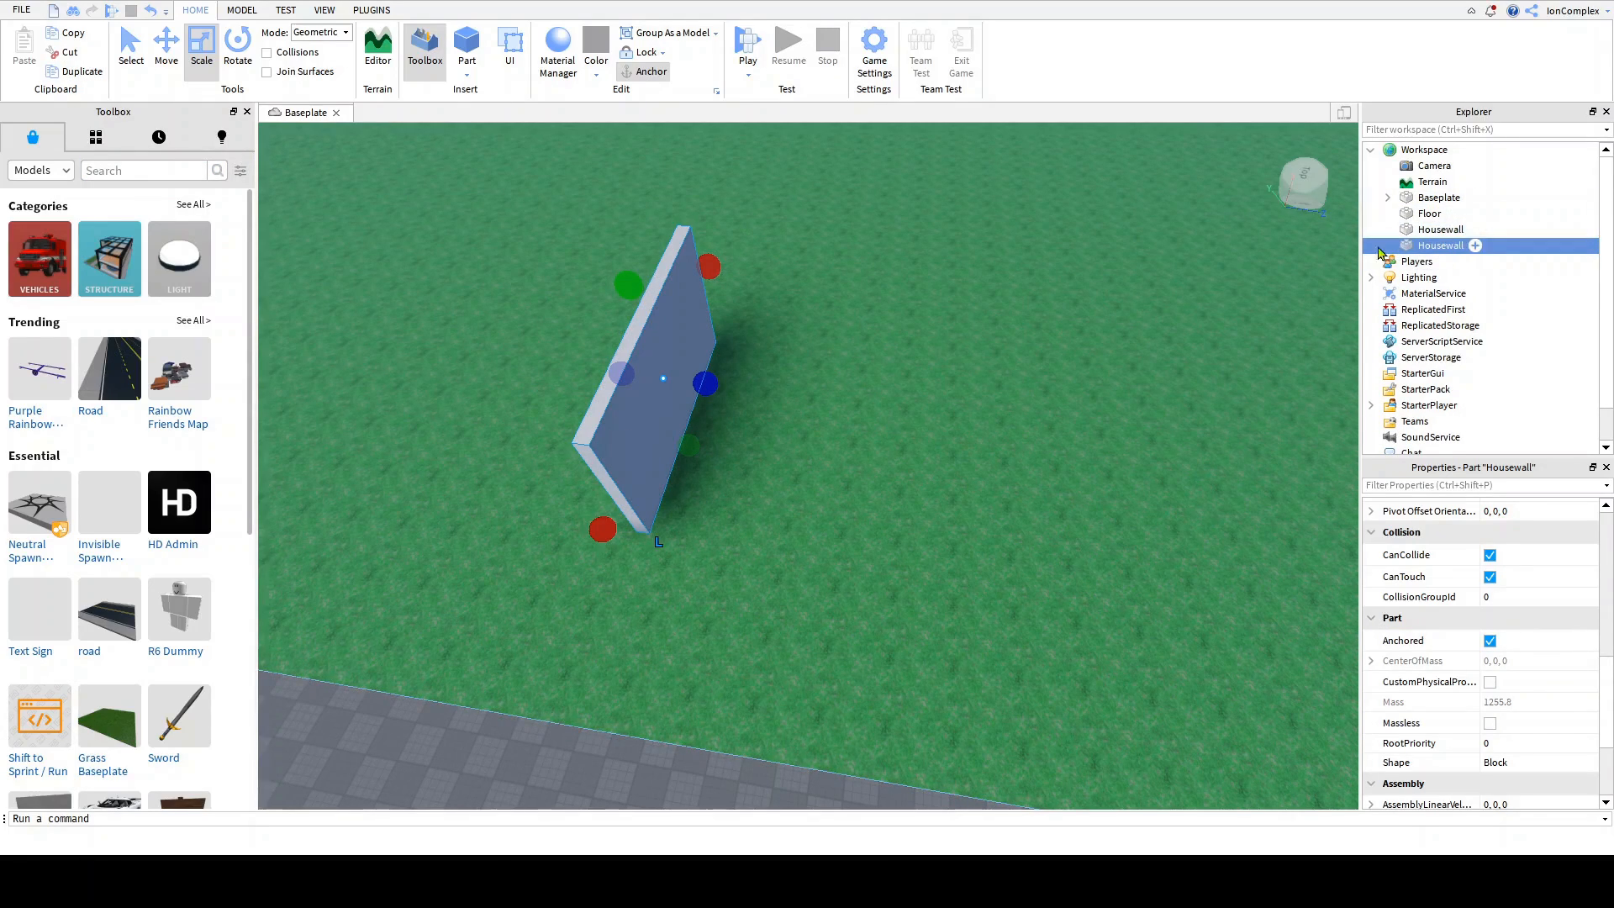
{"action": "left_click", "coordinate": [166, 48]}
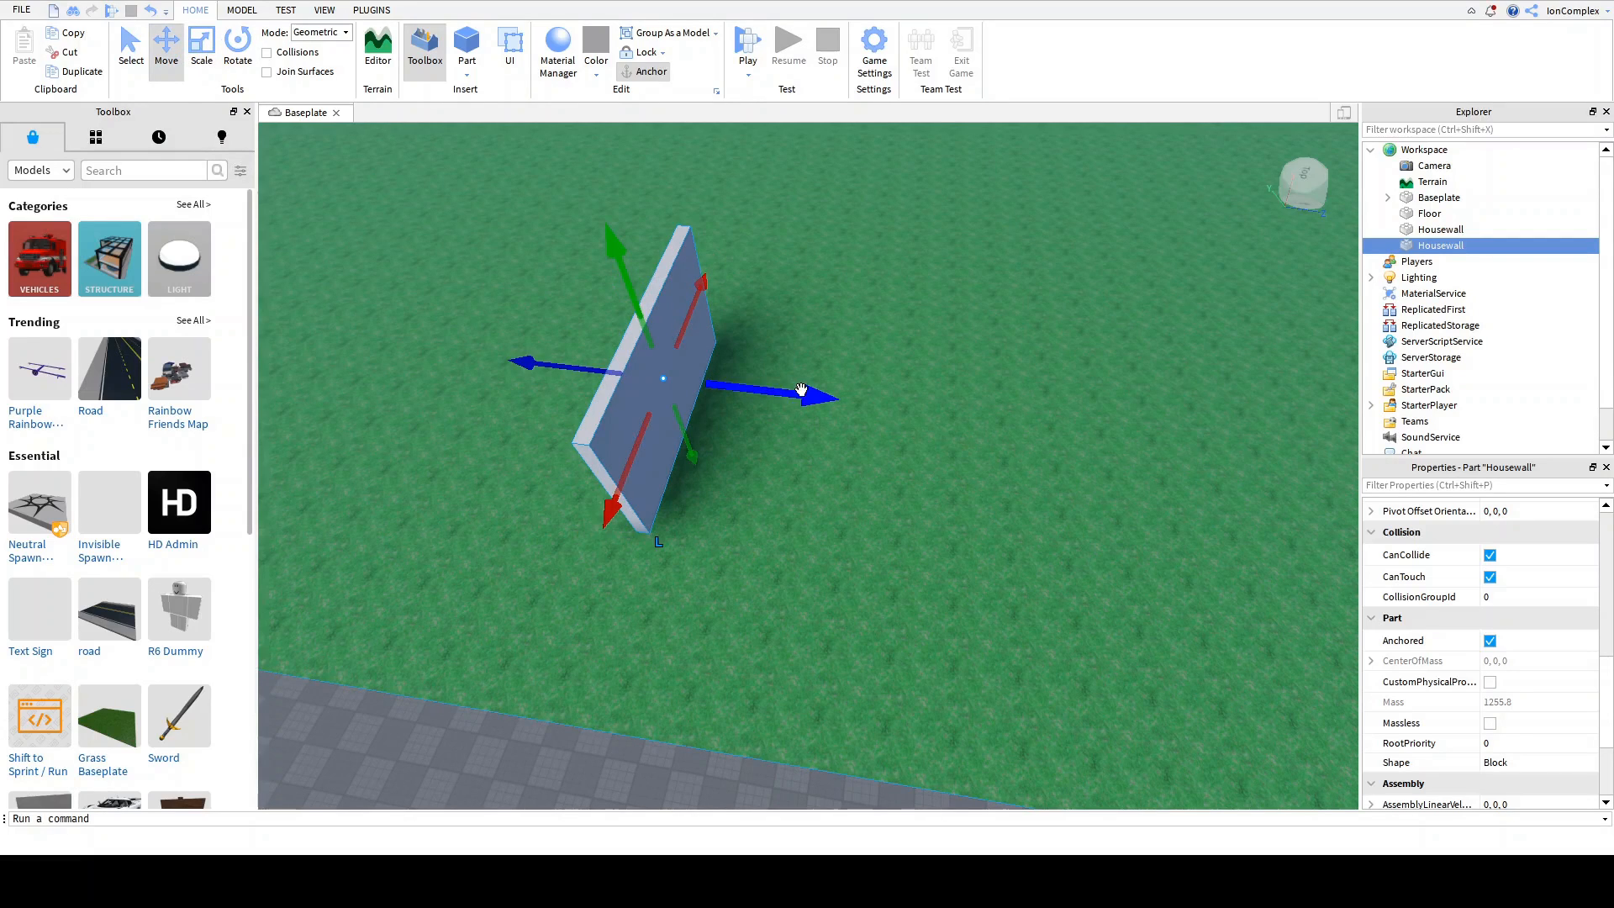
{"action": "left_click_drag", "start_coordinate": [811, 402], "coordinate": [1092, 432]}
{"action": "right_click_drag", "start_coordinate": [804, 418], "coordinate": [804, 418]}
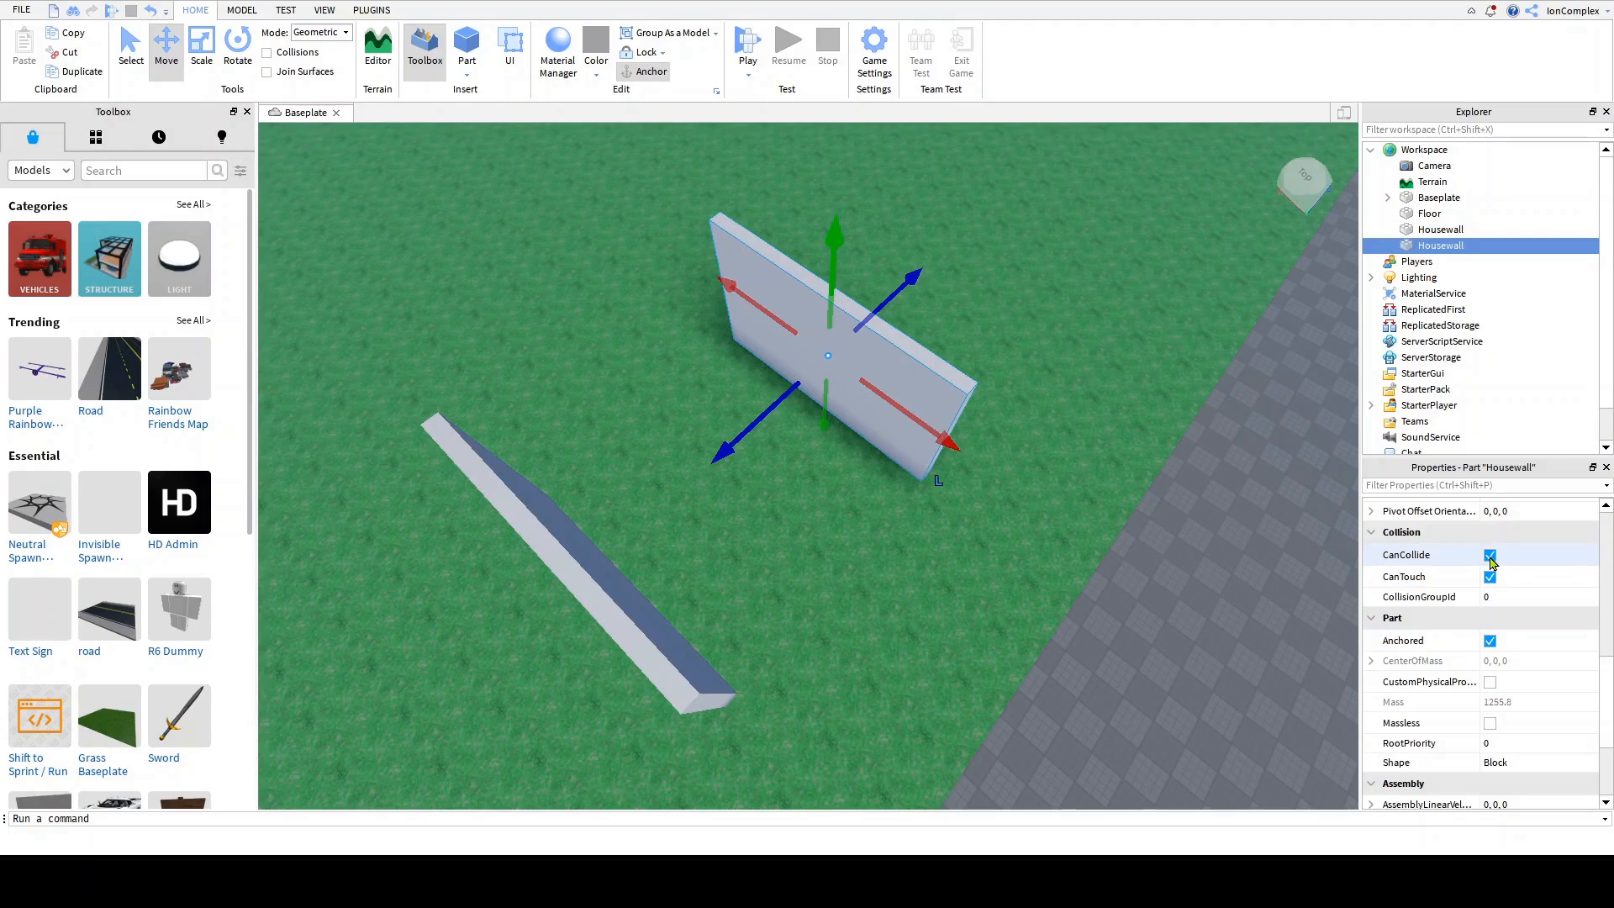
{"action": "right_click_drag", "start_coordinate": [1264, 512], "coordinate": [1158, 465]}
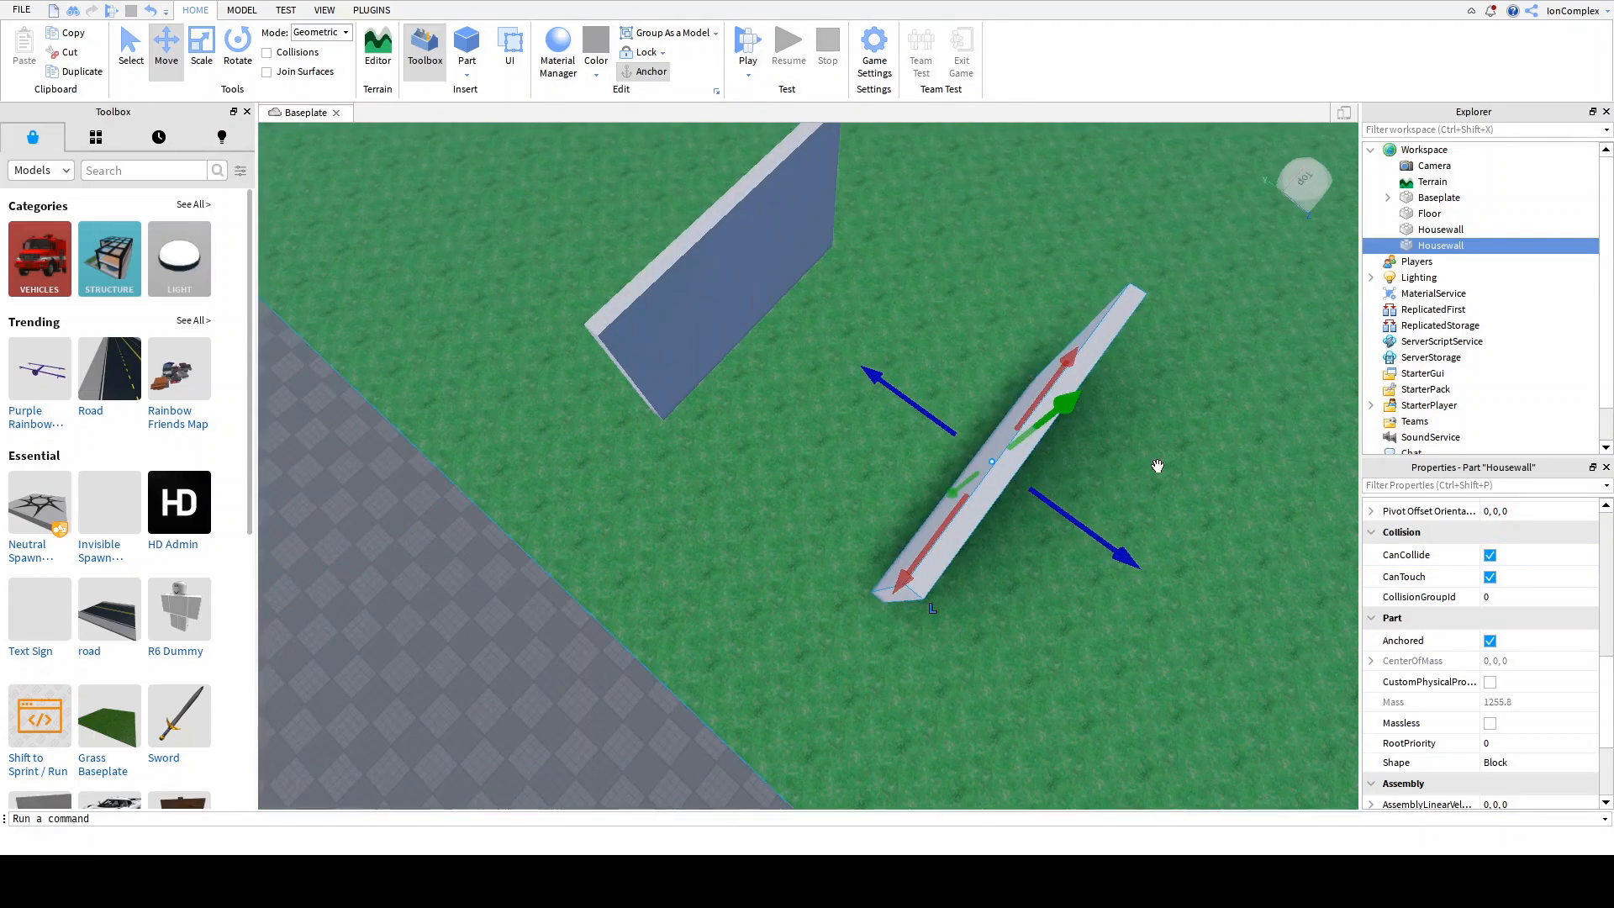
{"action": "key", "text": "Delete"}
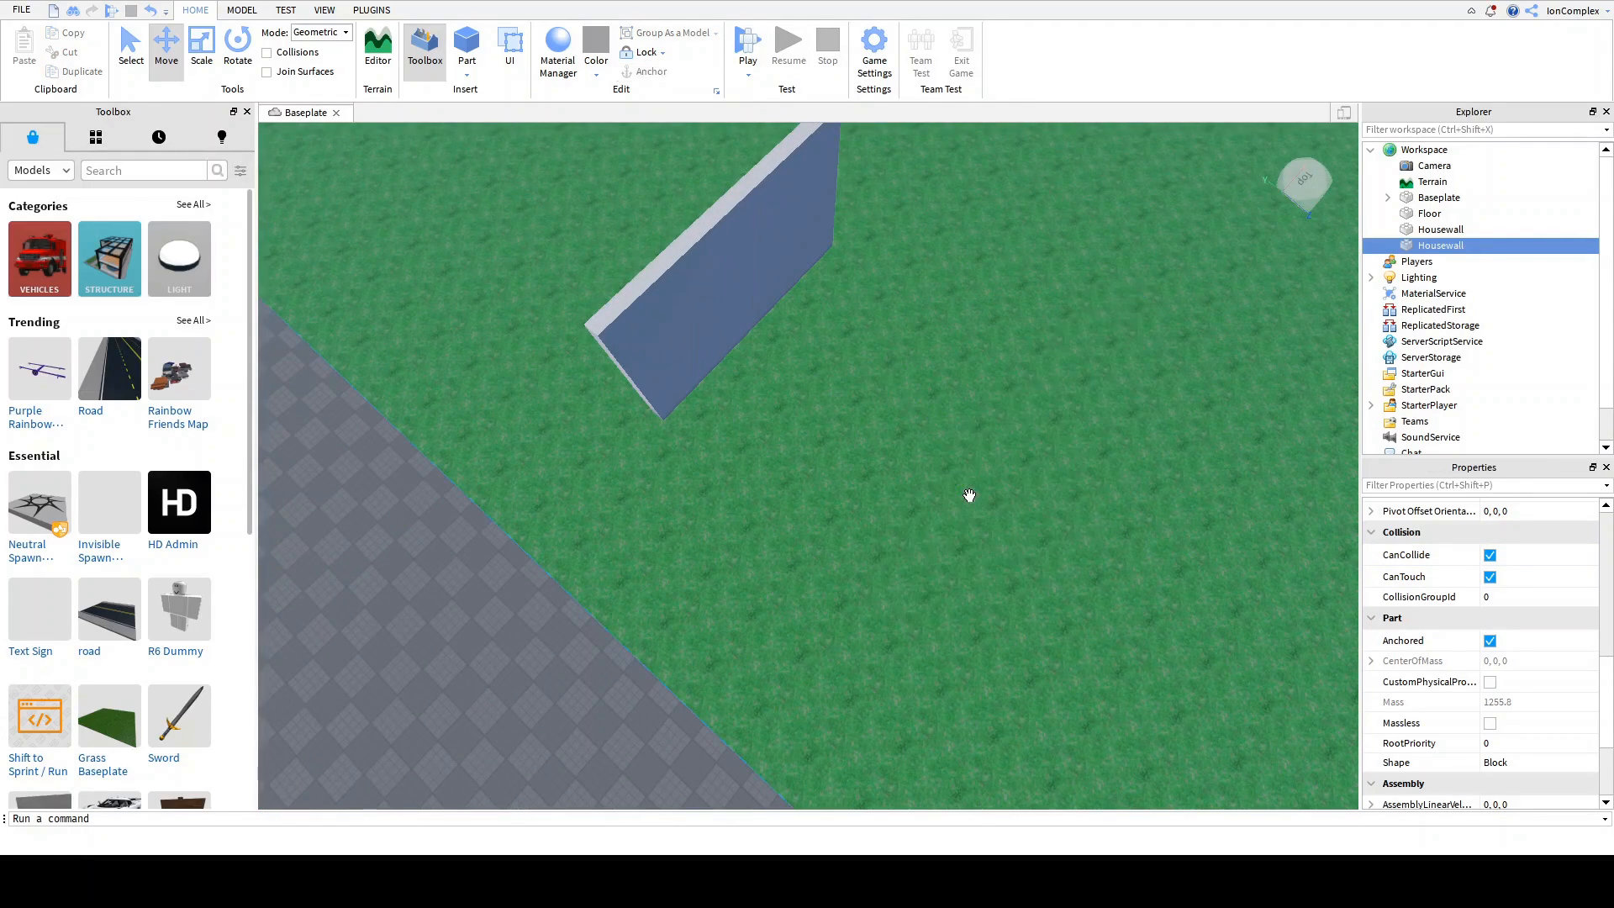
Step: Set the Housewall part's material to Brick and its BrickColor to Really red
{"action": "left_click", "coordinate": [724, 296]}
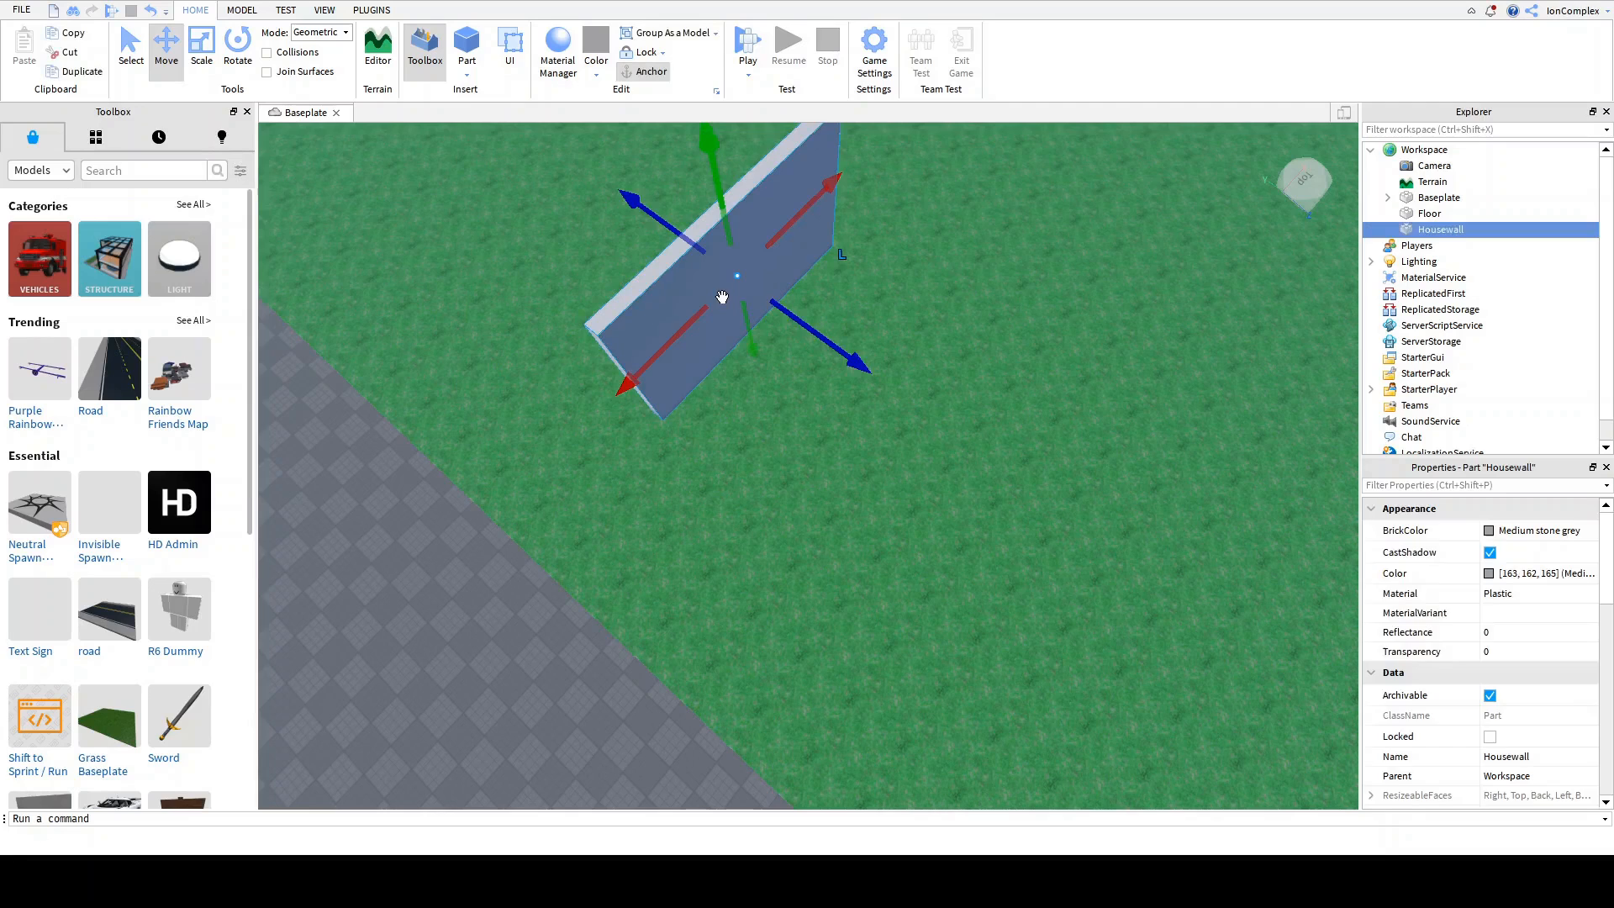
{"action": "left_click", "coordinate": [1545, 595]}
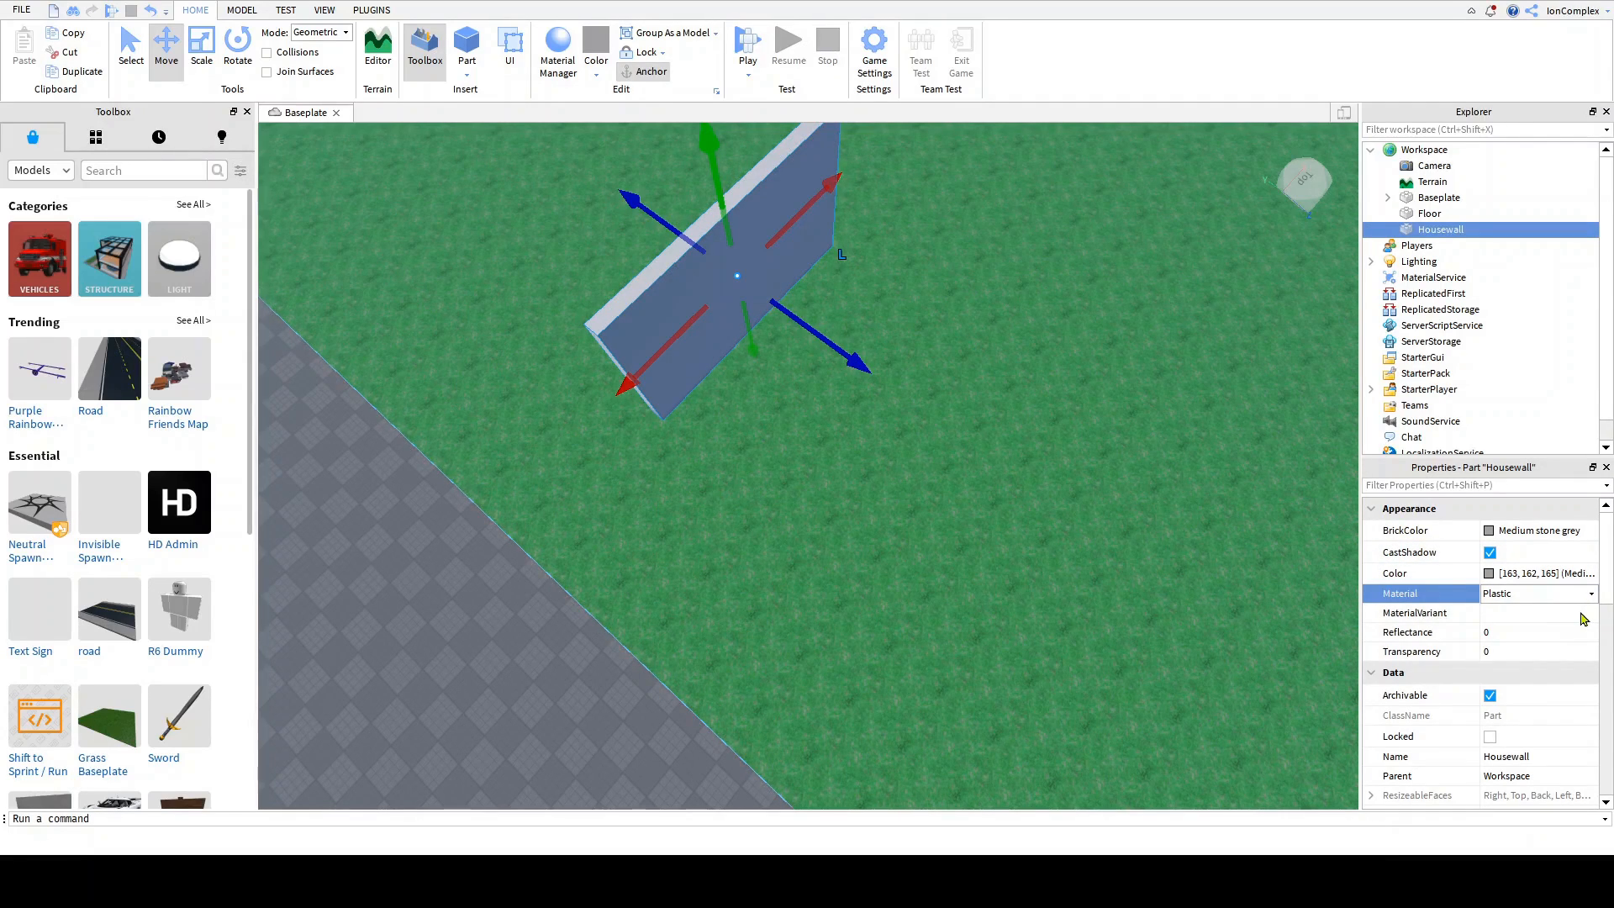
{"action": "left_click", "coordinate": [1544, 639]}
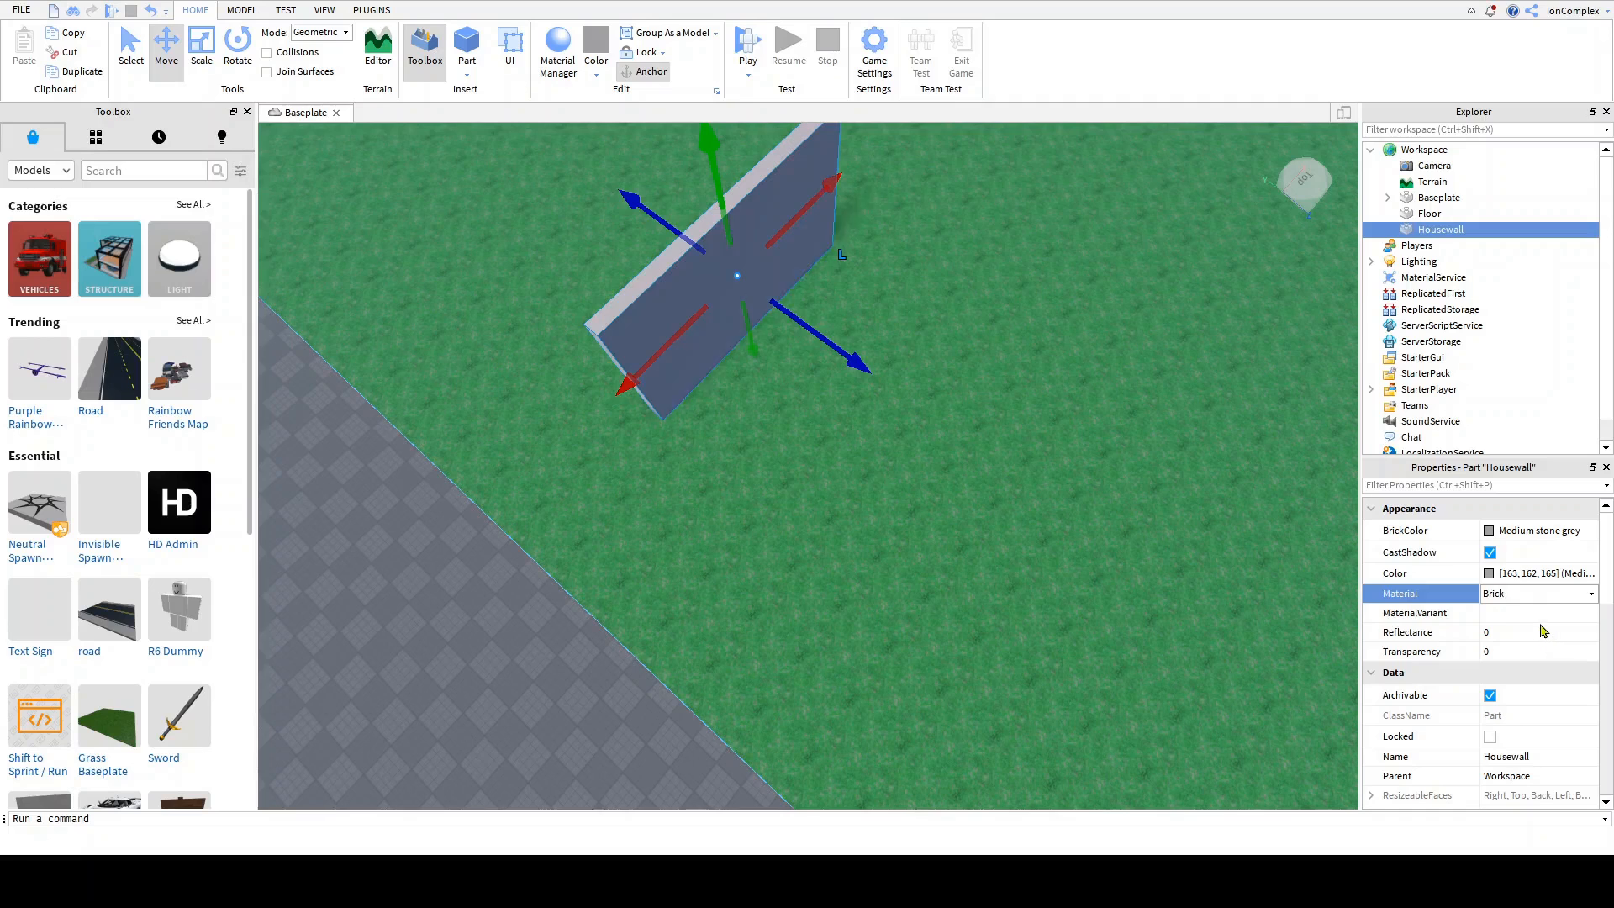
{"action": "left_click", "coordinate": [1538, 531]}
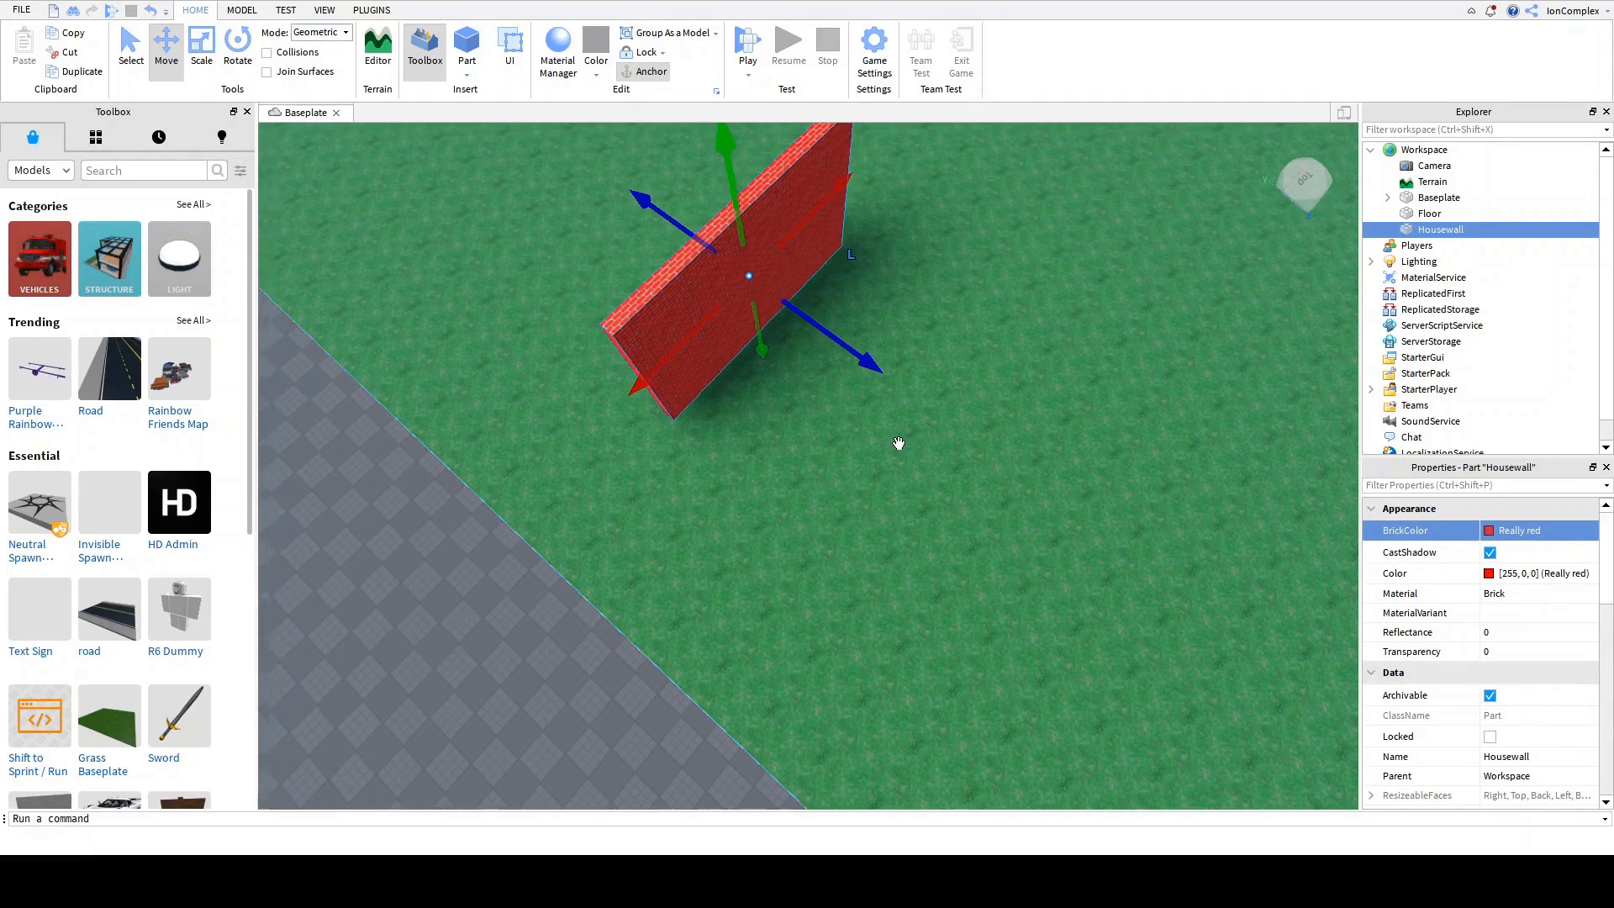
Step: Duplicate the red brick wall and move the copy parallel to it to form the opposite side of the house
{"action": "right_click_drag", "start_coordinate": [897, 443], "coordinate": [868, 432]}
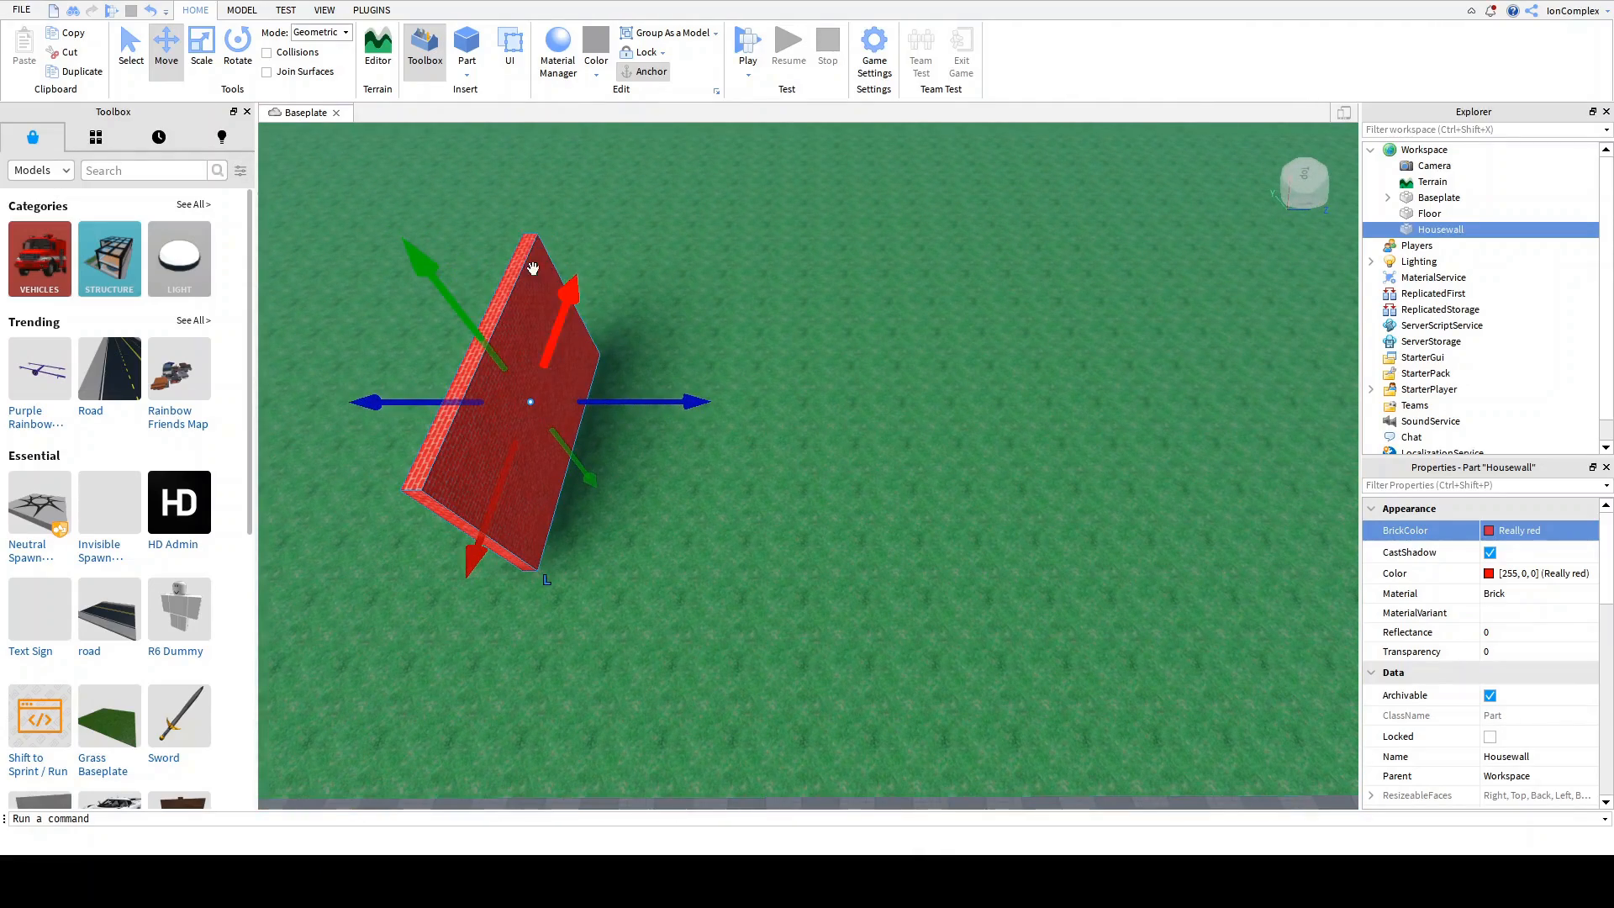
{"action": "left_click", "coordinate": [82, 71]}
{"action": "left_click_drag", "start_coordinate": [671, 407], "coordinate": [966, 405]}
{"action": "right_click_drag", "start_coordinate": [966, 405], "coordinate": [972, 411]}
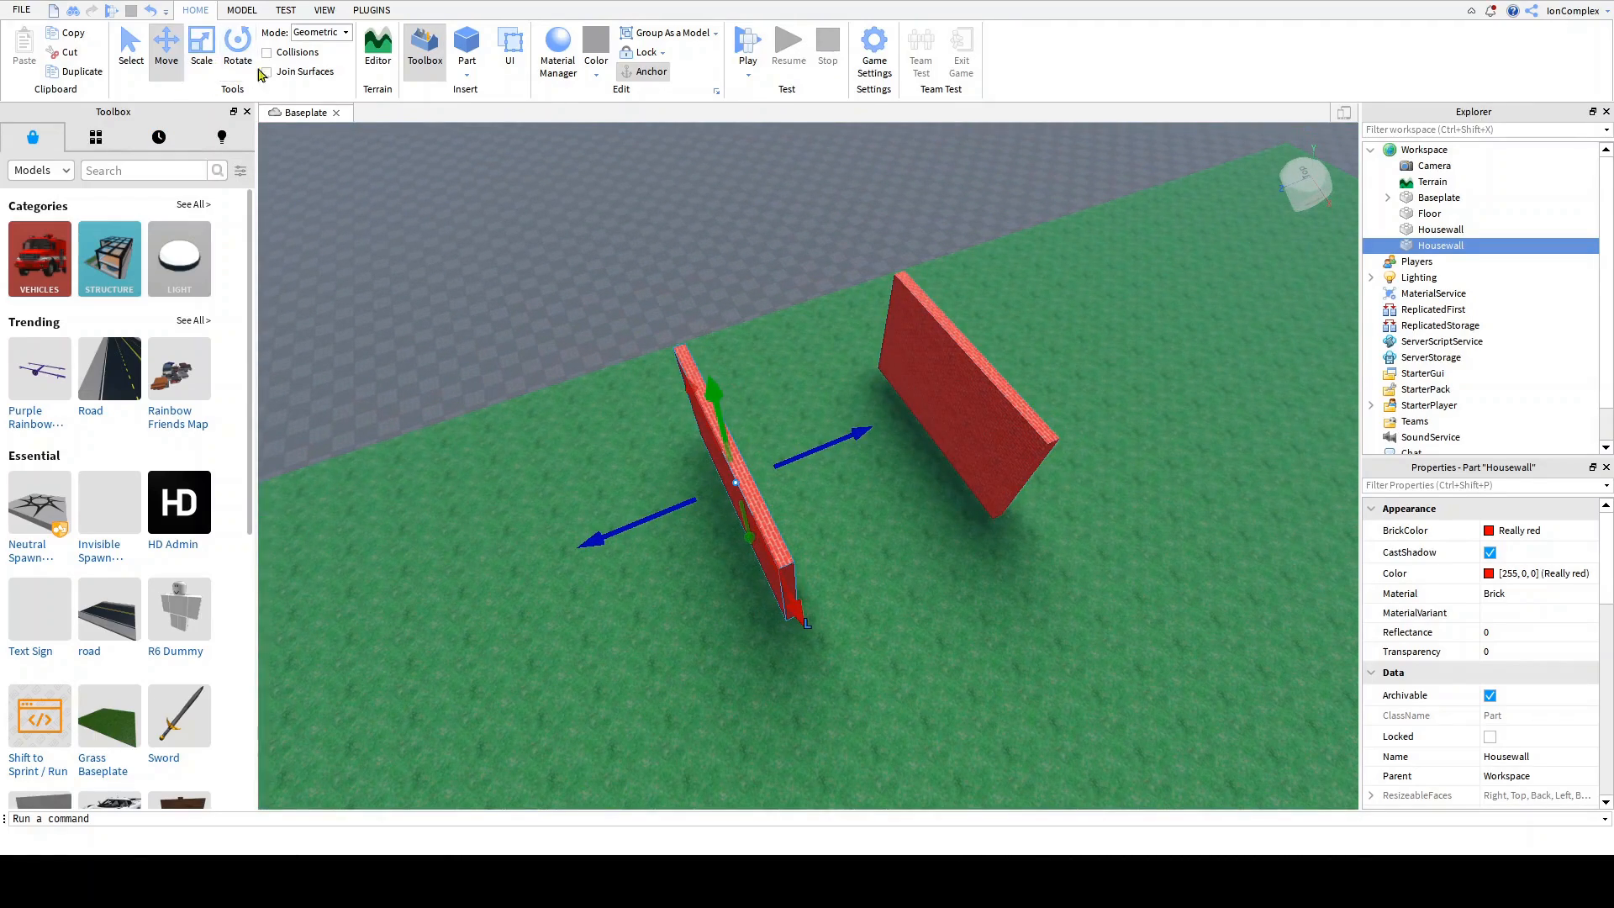
Step: Duplicate the second wall, place the copy between the two parallel walls and rotate it perpendicular to them
{"action": "left_click", "coordinate": [82, 72]}
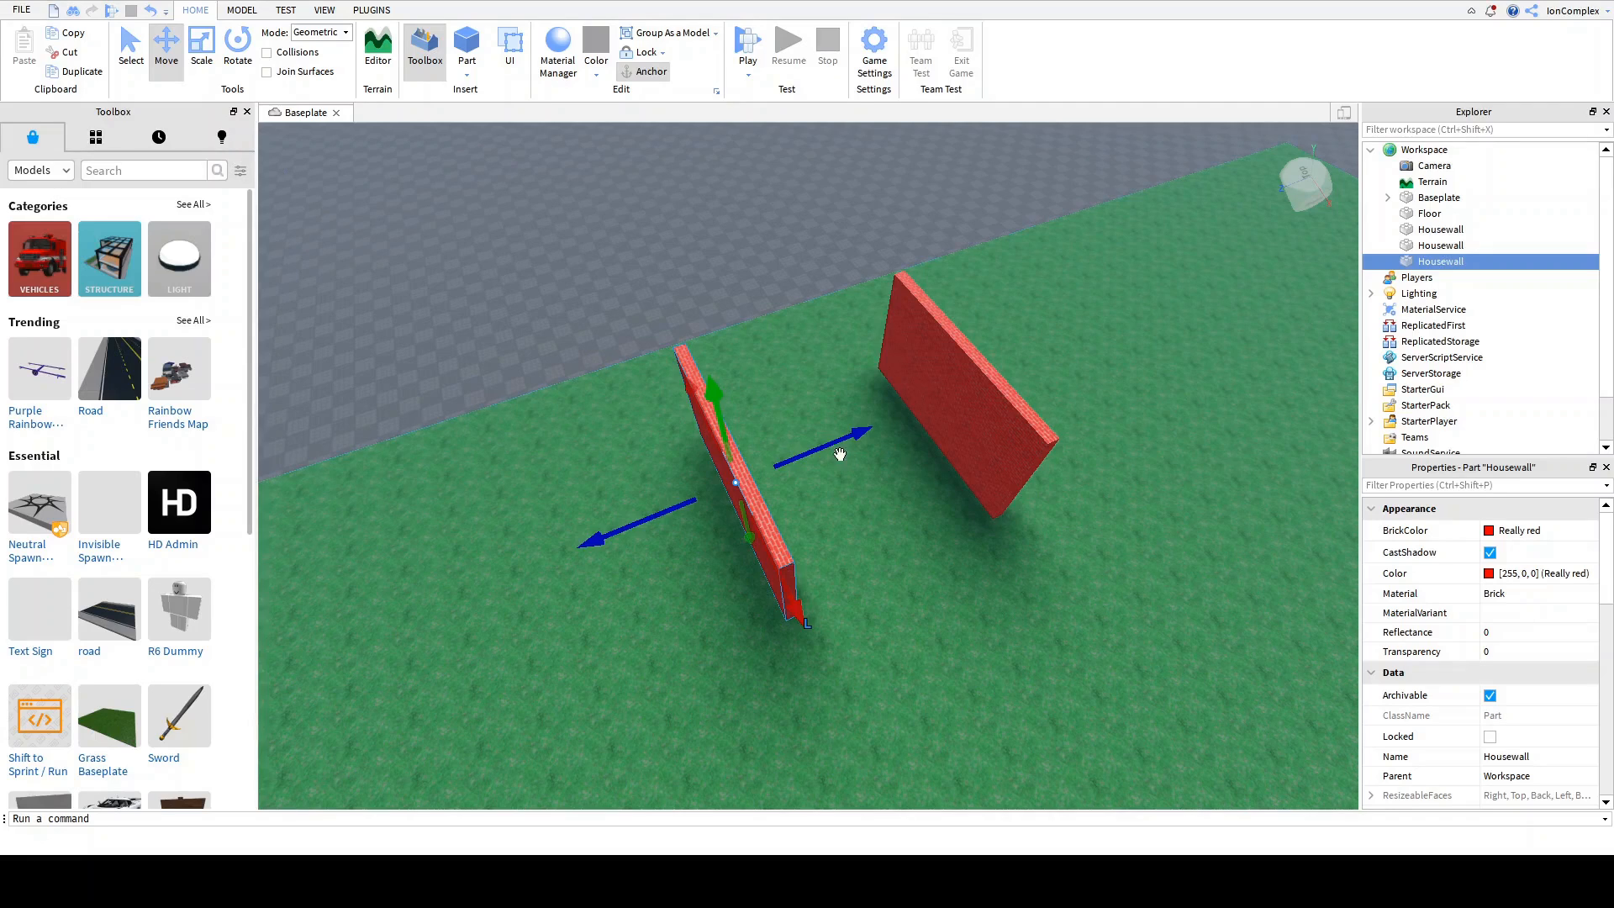
{"action": "left_click_drag", "start_coordinate": [840, 454], "coordinate": [923, 418]}
{"action": "left_click", "coordinate": [238, 46]}
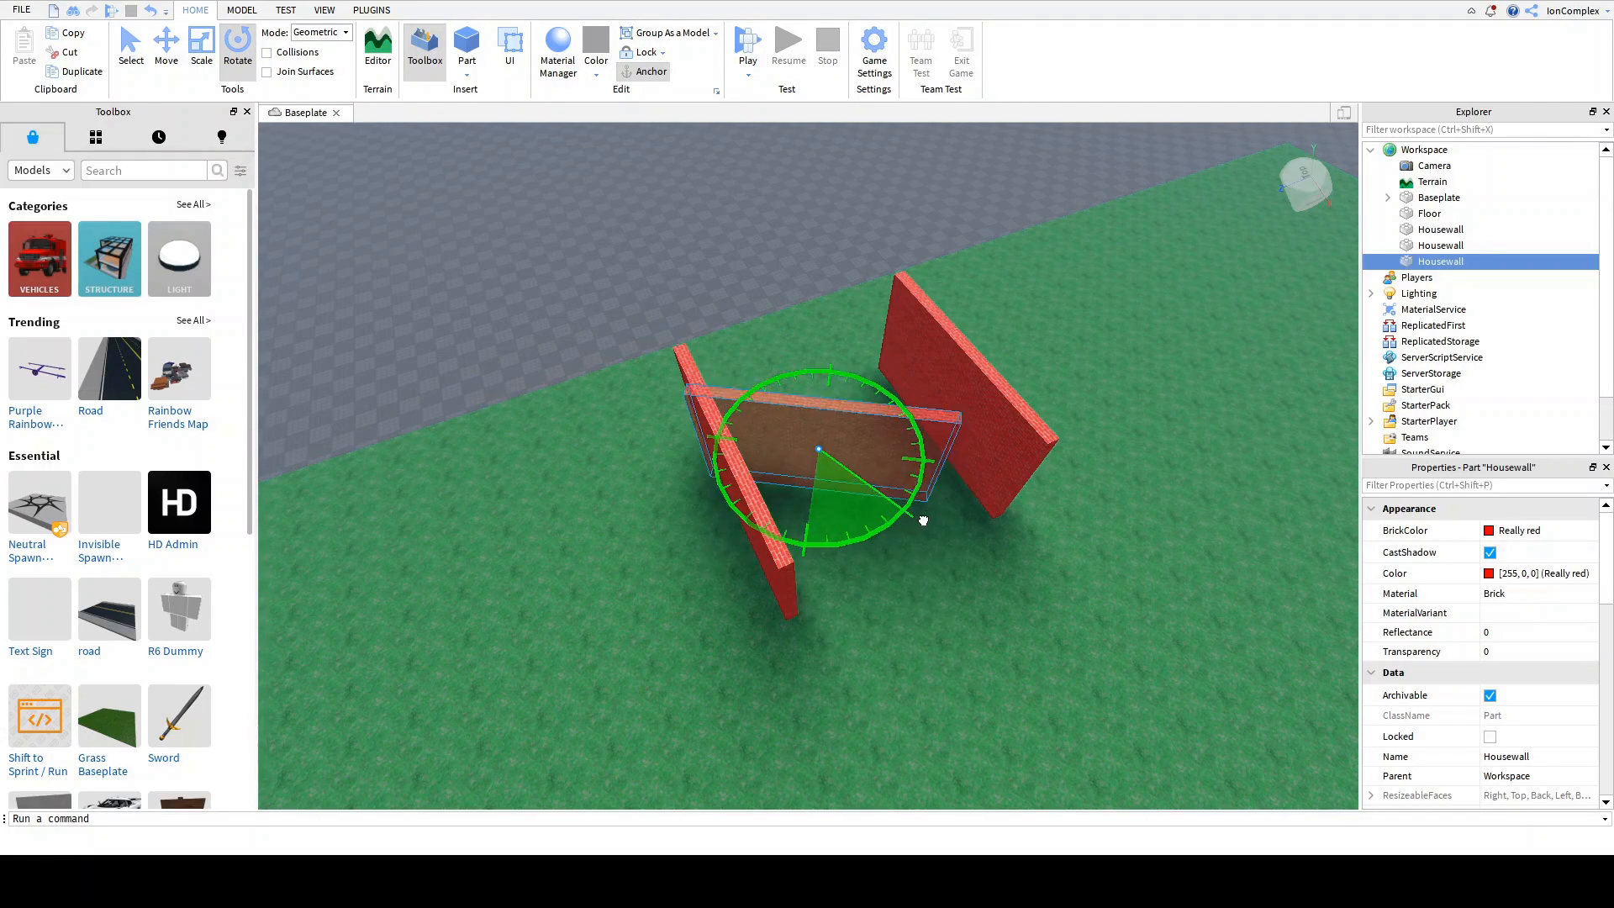
{"action": "left_click_drag", "start_coordinate": [923, 520], "coordinate": [945, 473]}
Step: Move the perpendicular wall to the ends of the two parallel walls so it closes one side of the house
{"action": "right_click_drag", "start_coordinate": [547, 425], "coordinate": [537, 421]}
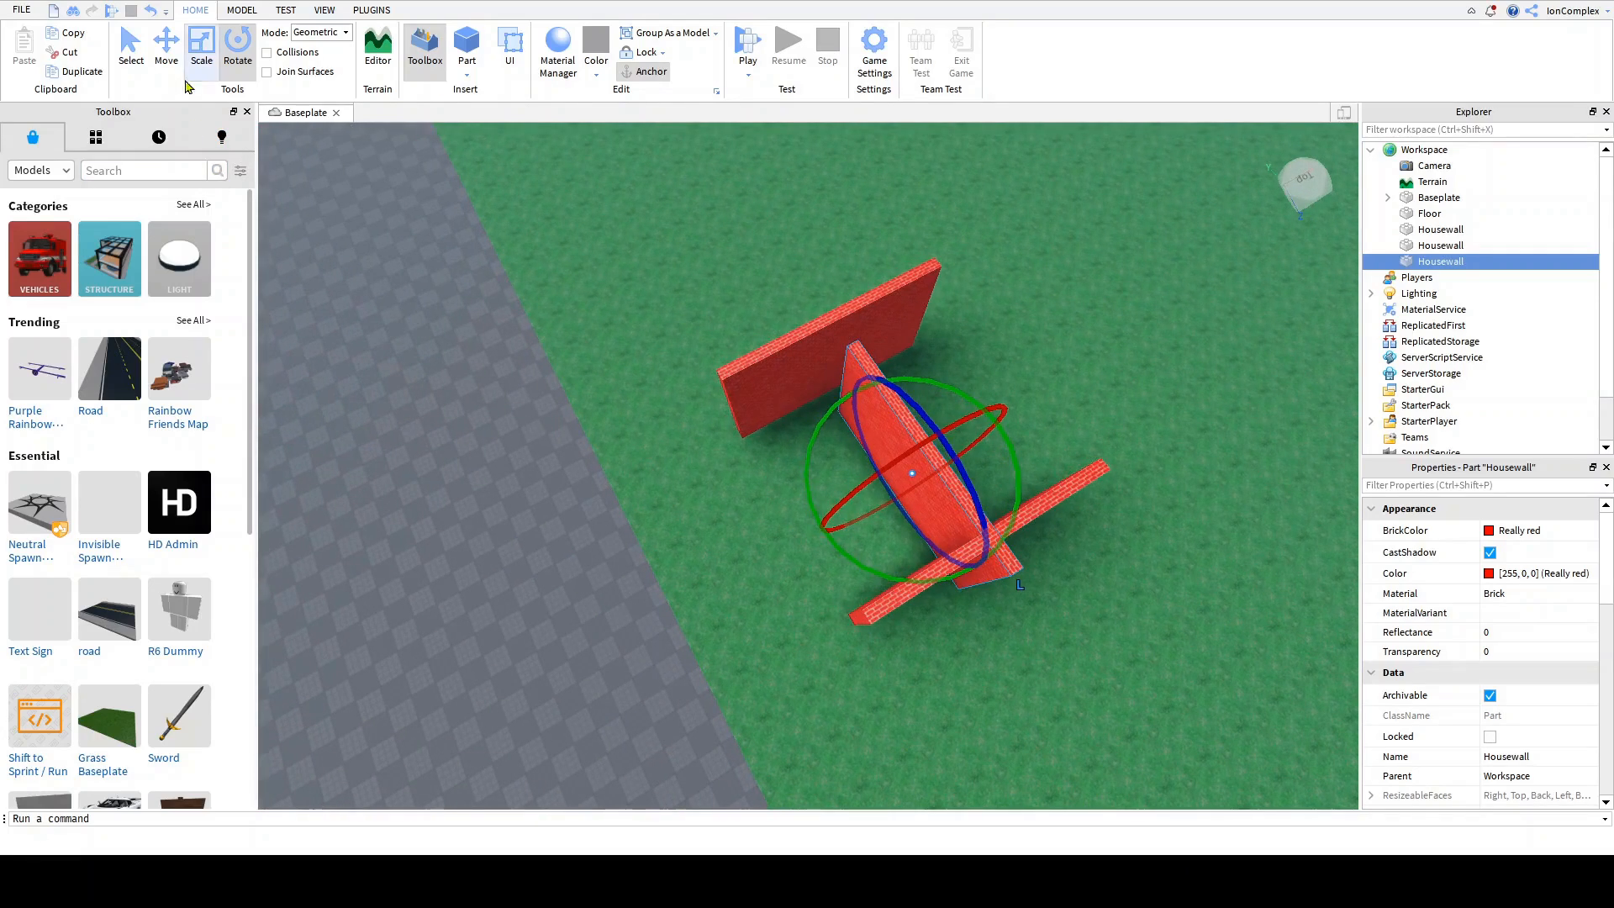
{"action": "key", "text": "ctrl+2"}
{"action": "left_click_drag", "start_coordinate": [864, 463], "coordinate": [774, 489]}
Step: Duplicate the perpendicular wall and move the copy to the remaining open side to complete the four-walled enclosure
{"action": "right_click_drag", "start_coordinate": [775, 487], "coordinate": [749, 486]}
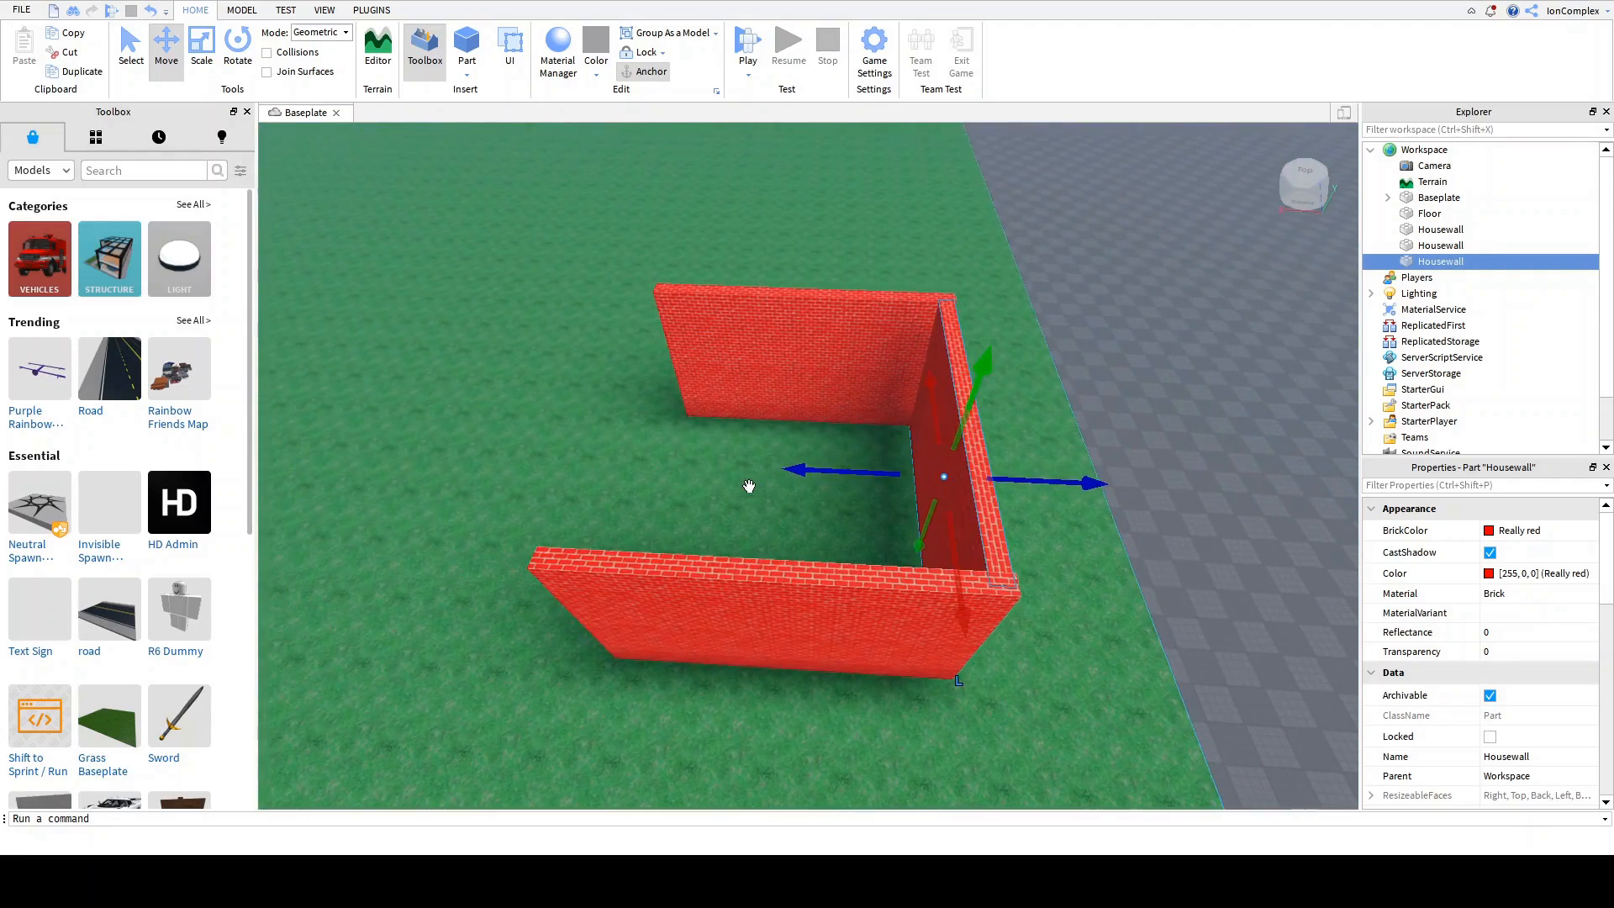
{"action": "left_click", "coordinate": [79, 72]}
{"action": "left_click_drag", "start_coordinate": [806, 472], "coordinate": [507, 459]}
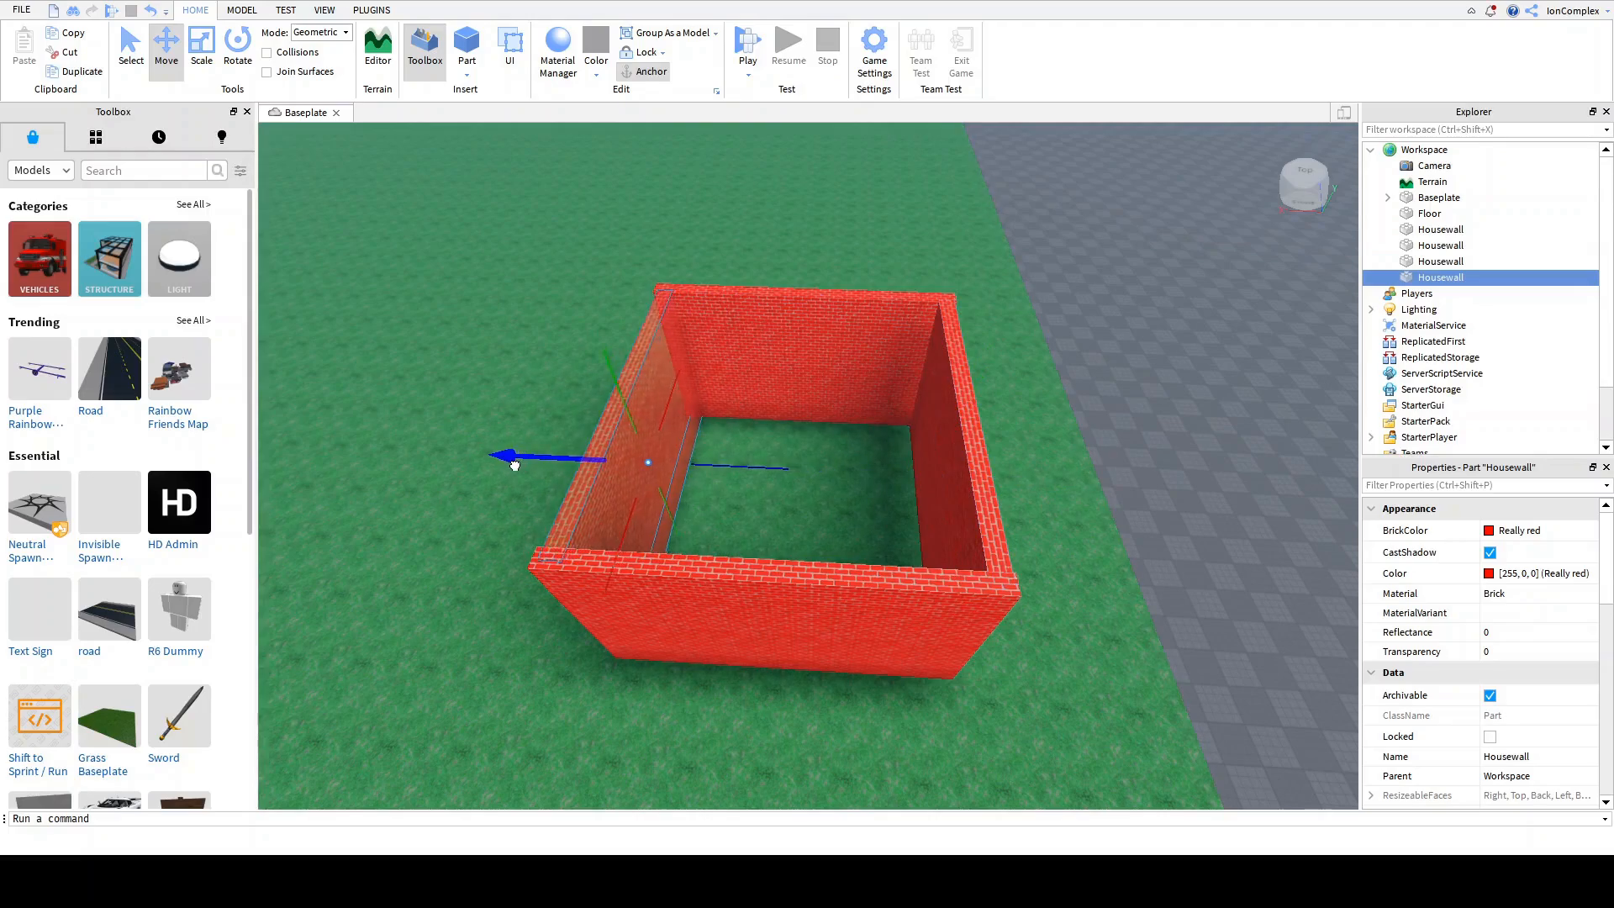
{"action": "scroll", "coordinate": [418, 434], "scroll_direction": "up", "scroll_amount": 3}
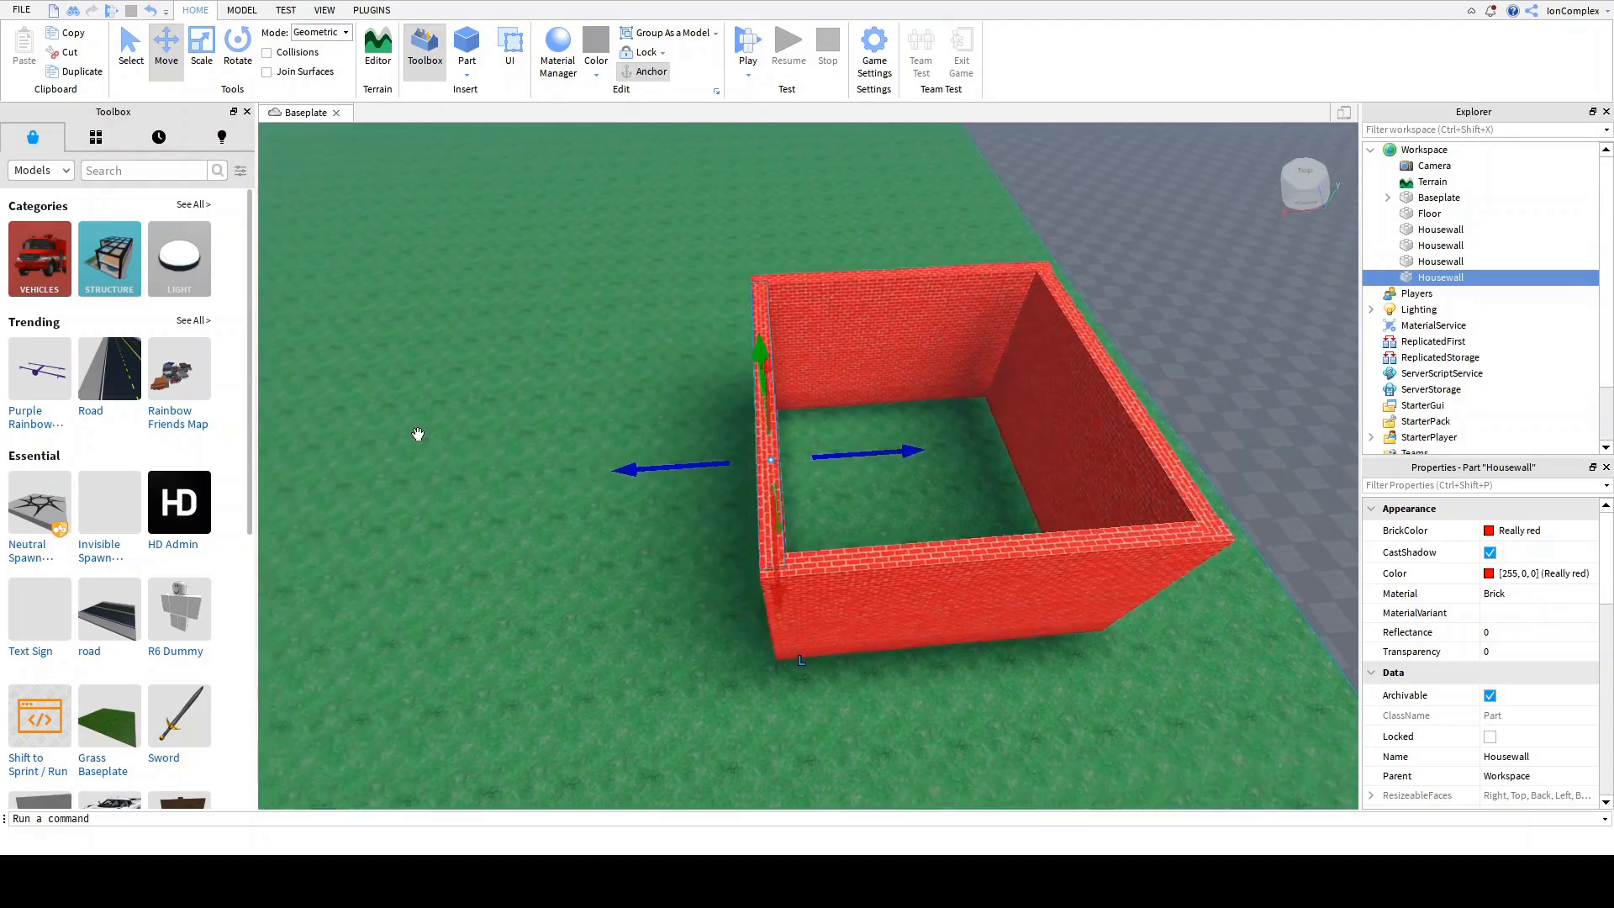
{"action": "right_click_drag", "start_coordinate": [418, 434], "coordinate": [598, 446]}
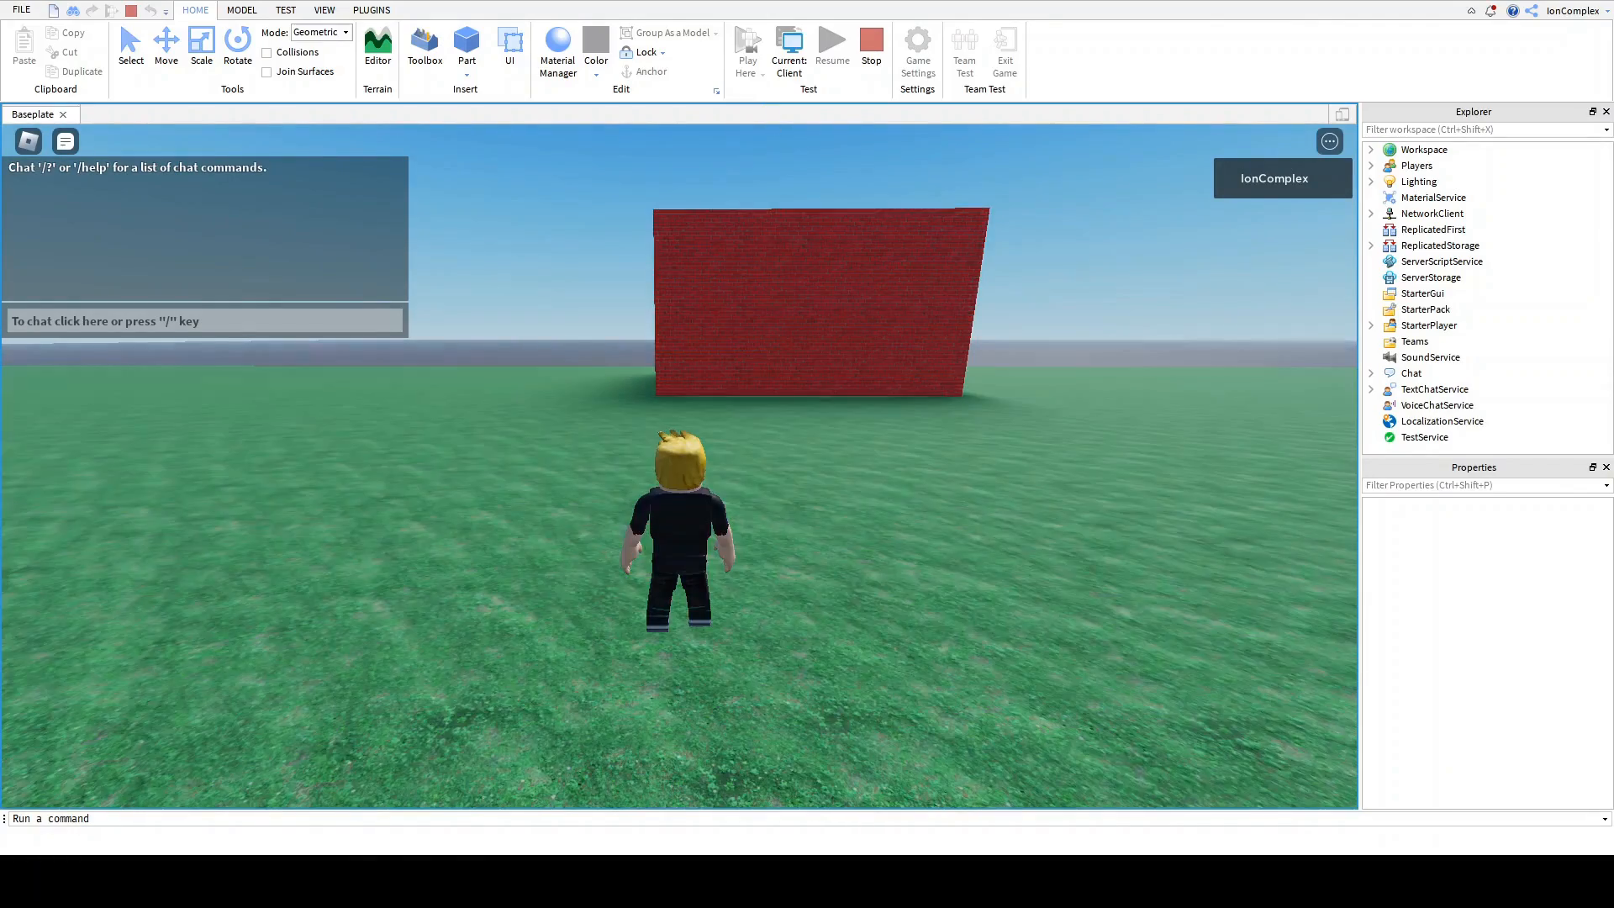
Step: Playtest the map by walking the character up to and around the brick house, and end the test
{"action": "key", "text": "w"}
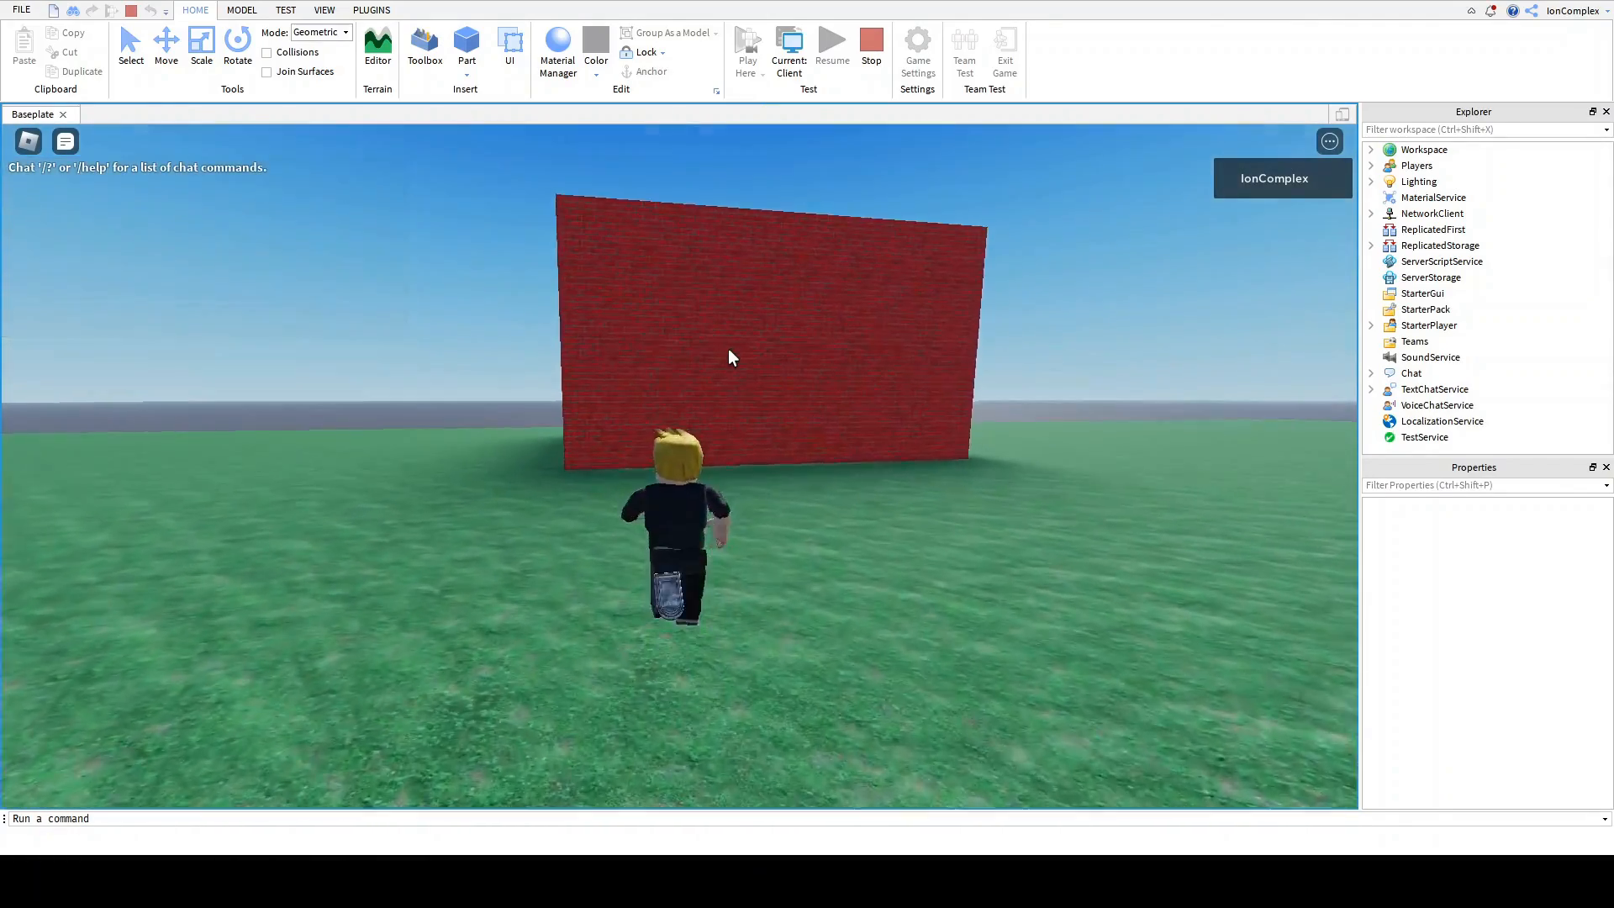
{"action": "key", "text": "w"}
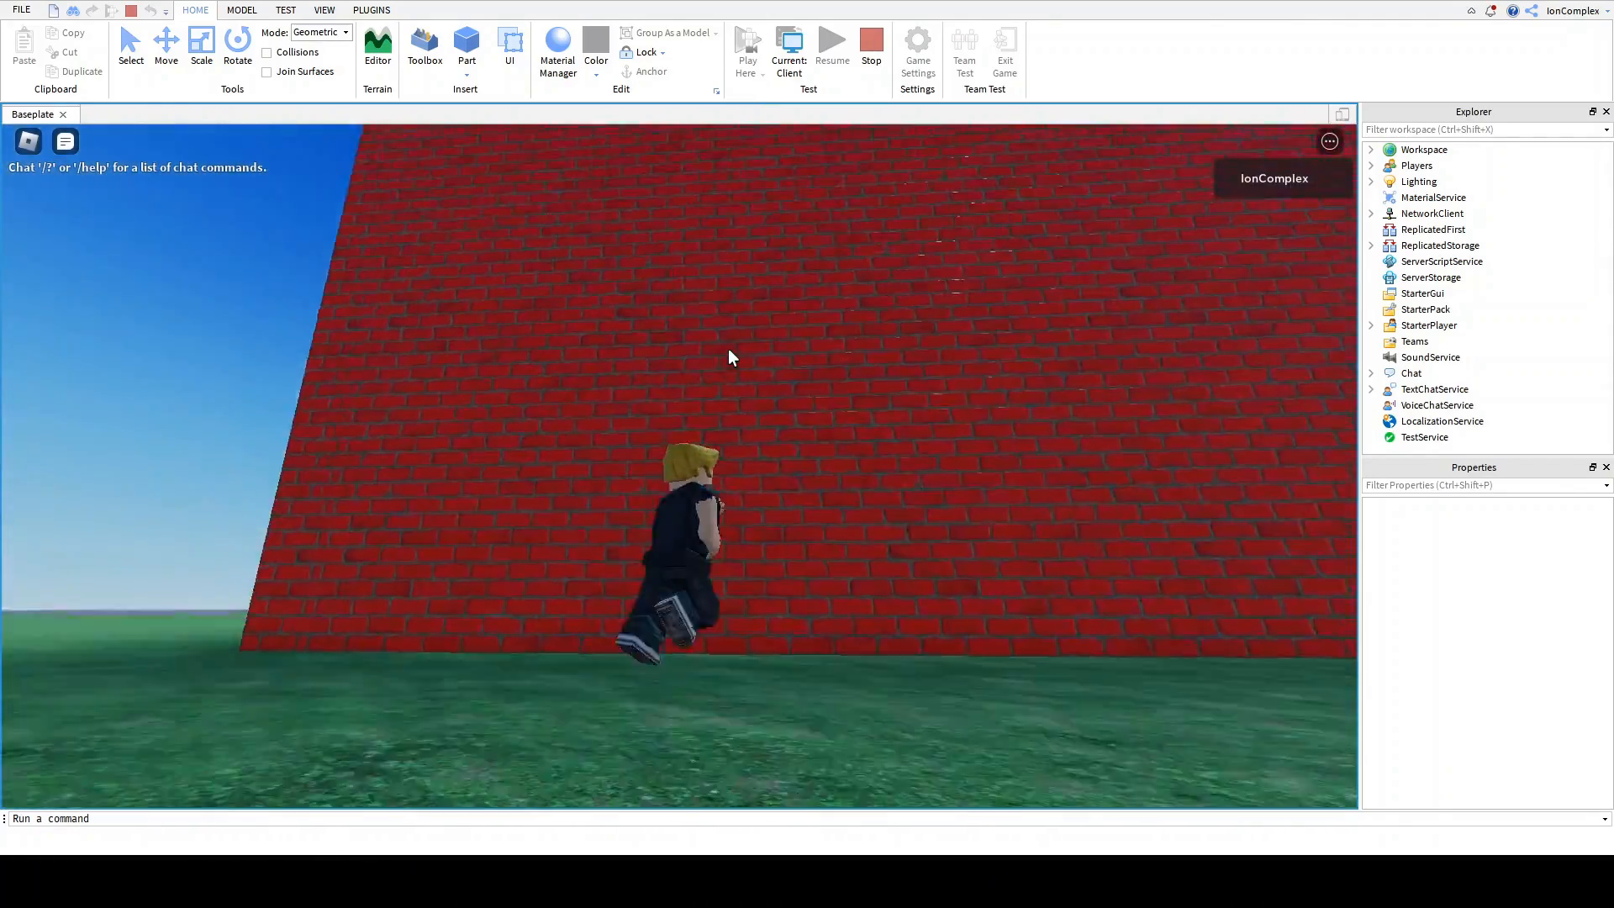
{"action": "key", "text": "s"}
{"action": "key", "text": "w"}
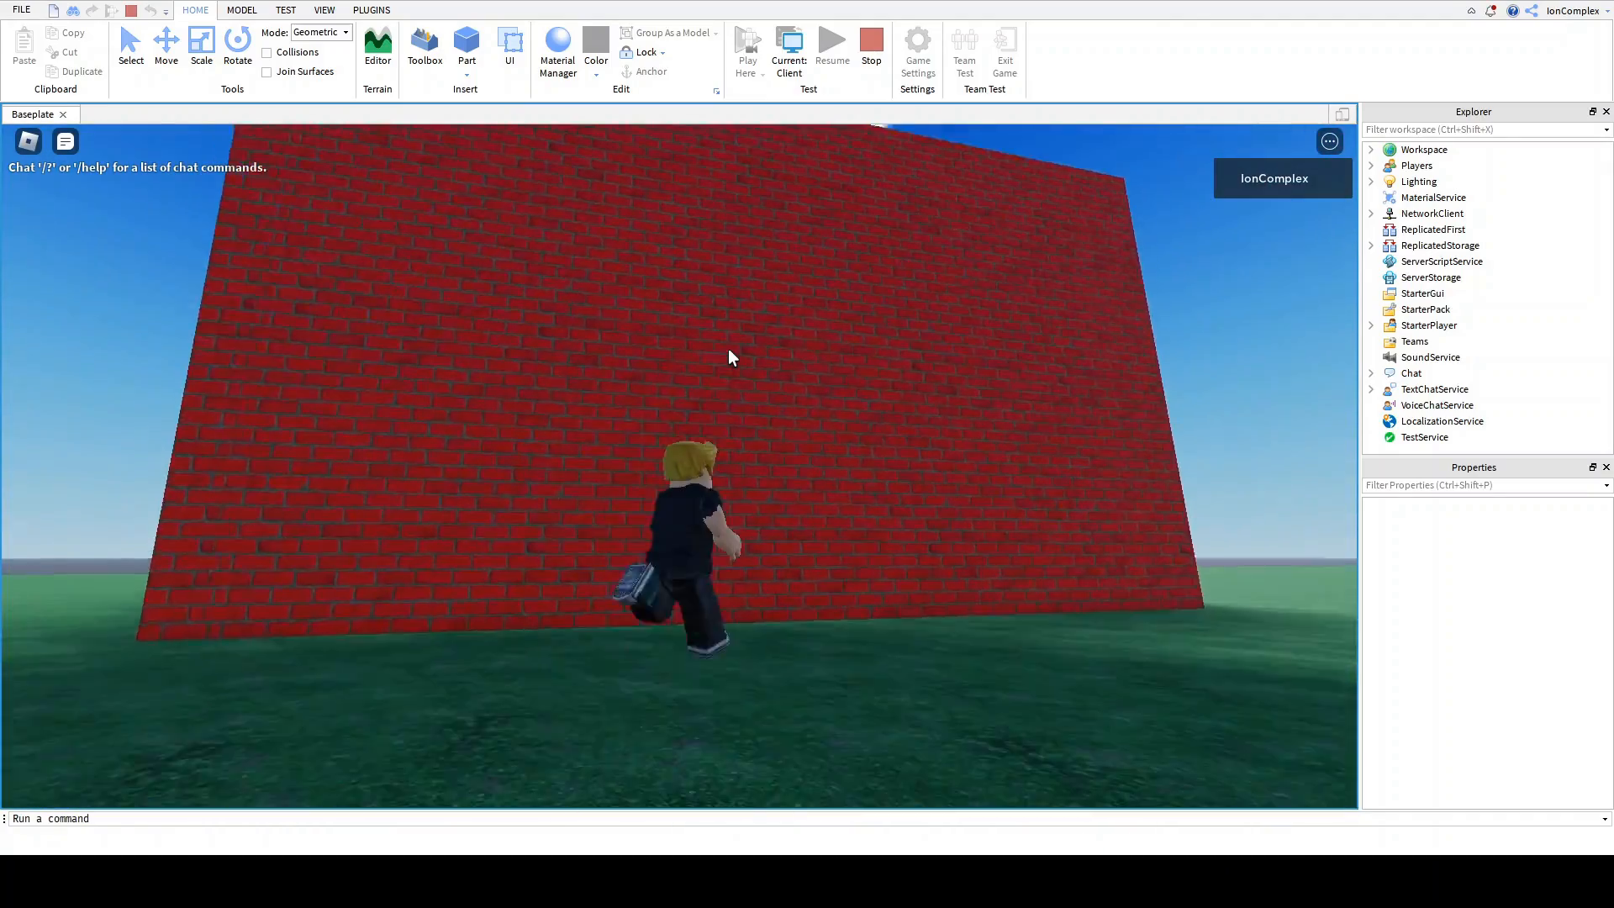
{"action": "key", "text": "s"}
{"action": "key", "text": "w"}
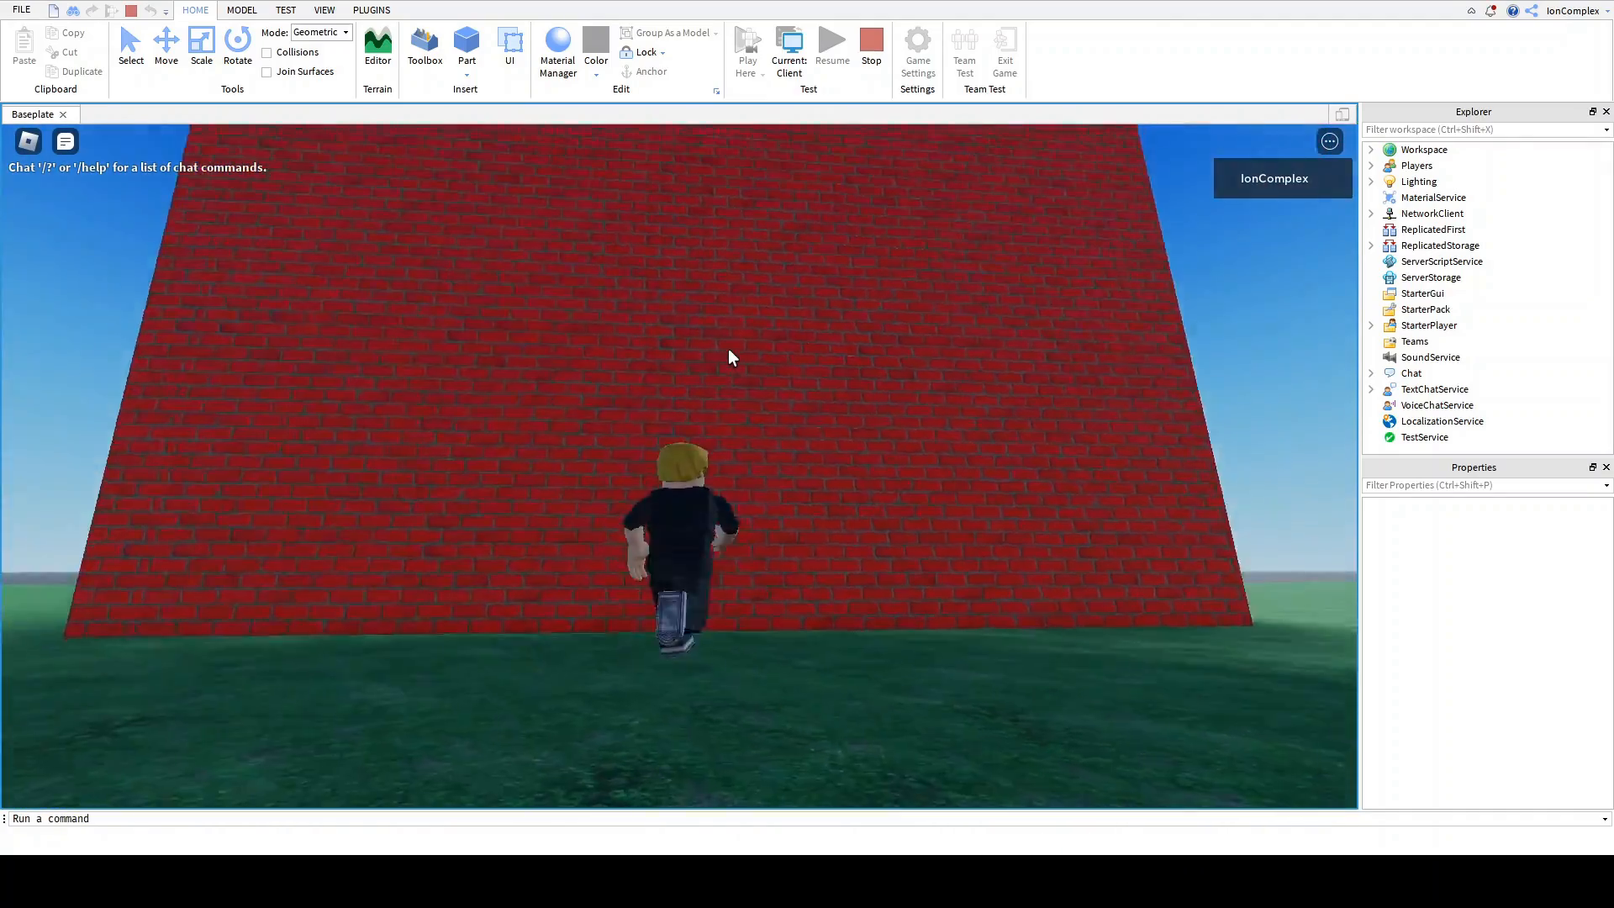
{"action": "right_click_drag", "start_coordinate": [730, 349], "coordinate": [728, 348]}
{"action": "key", "text": "s"}
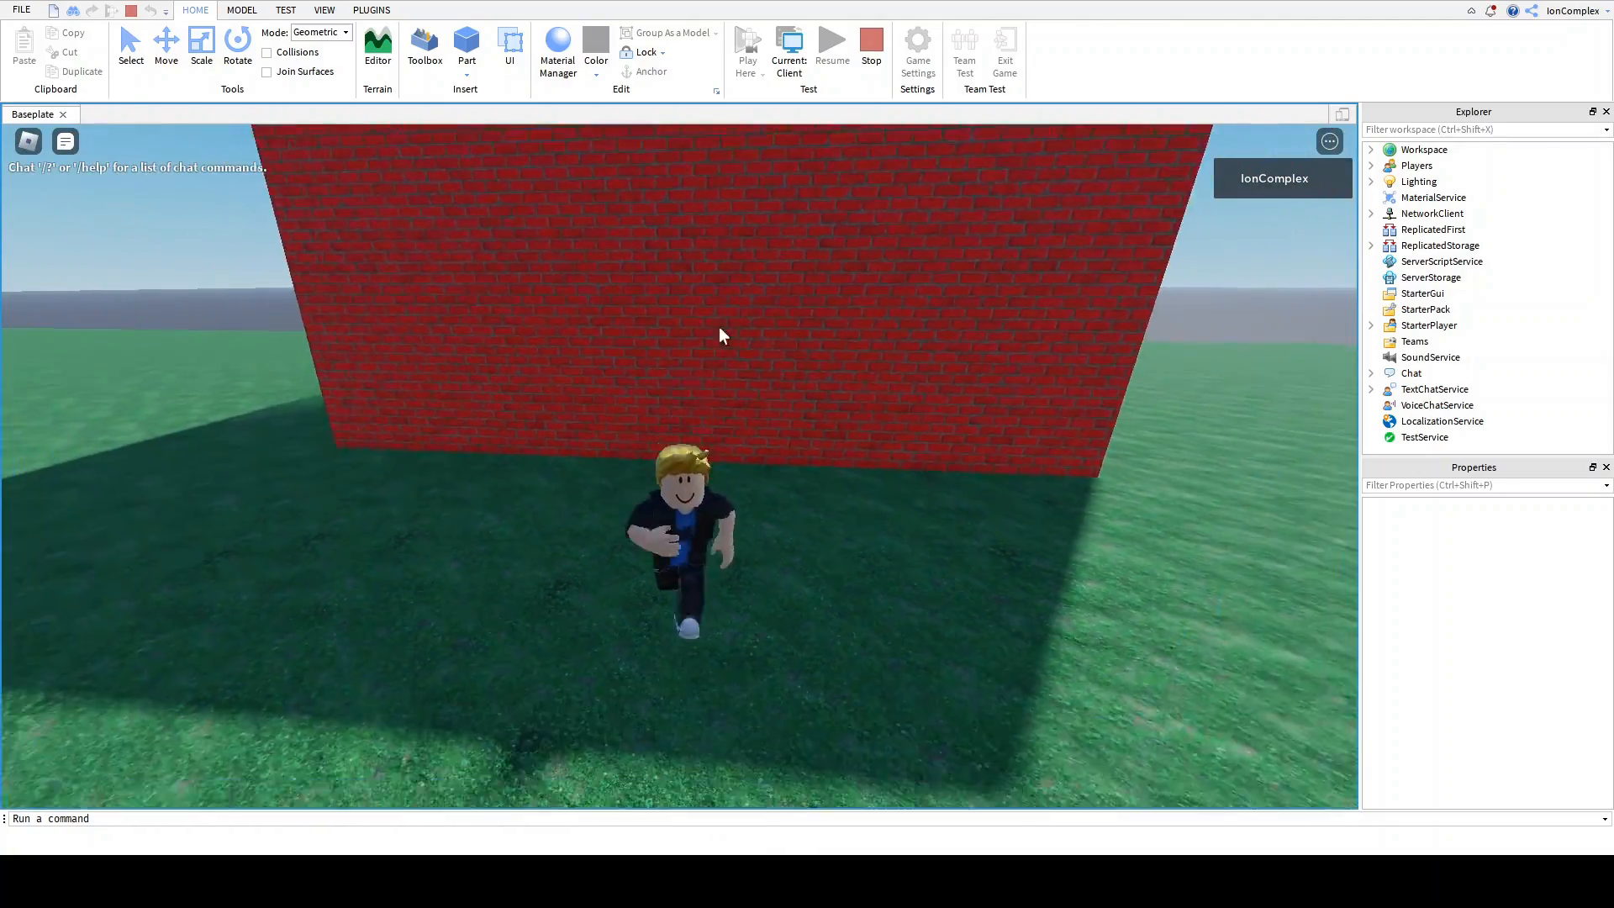
{"action": "key", "text": "a"}
{"action": "right_click_drag", "start_coordinate": [756, 248], "coordinate": [756, 249]}
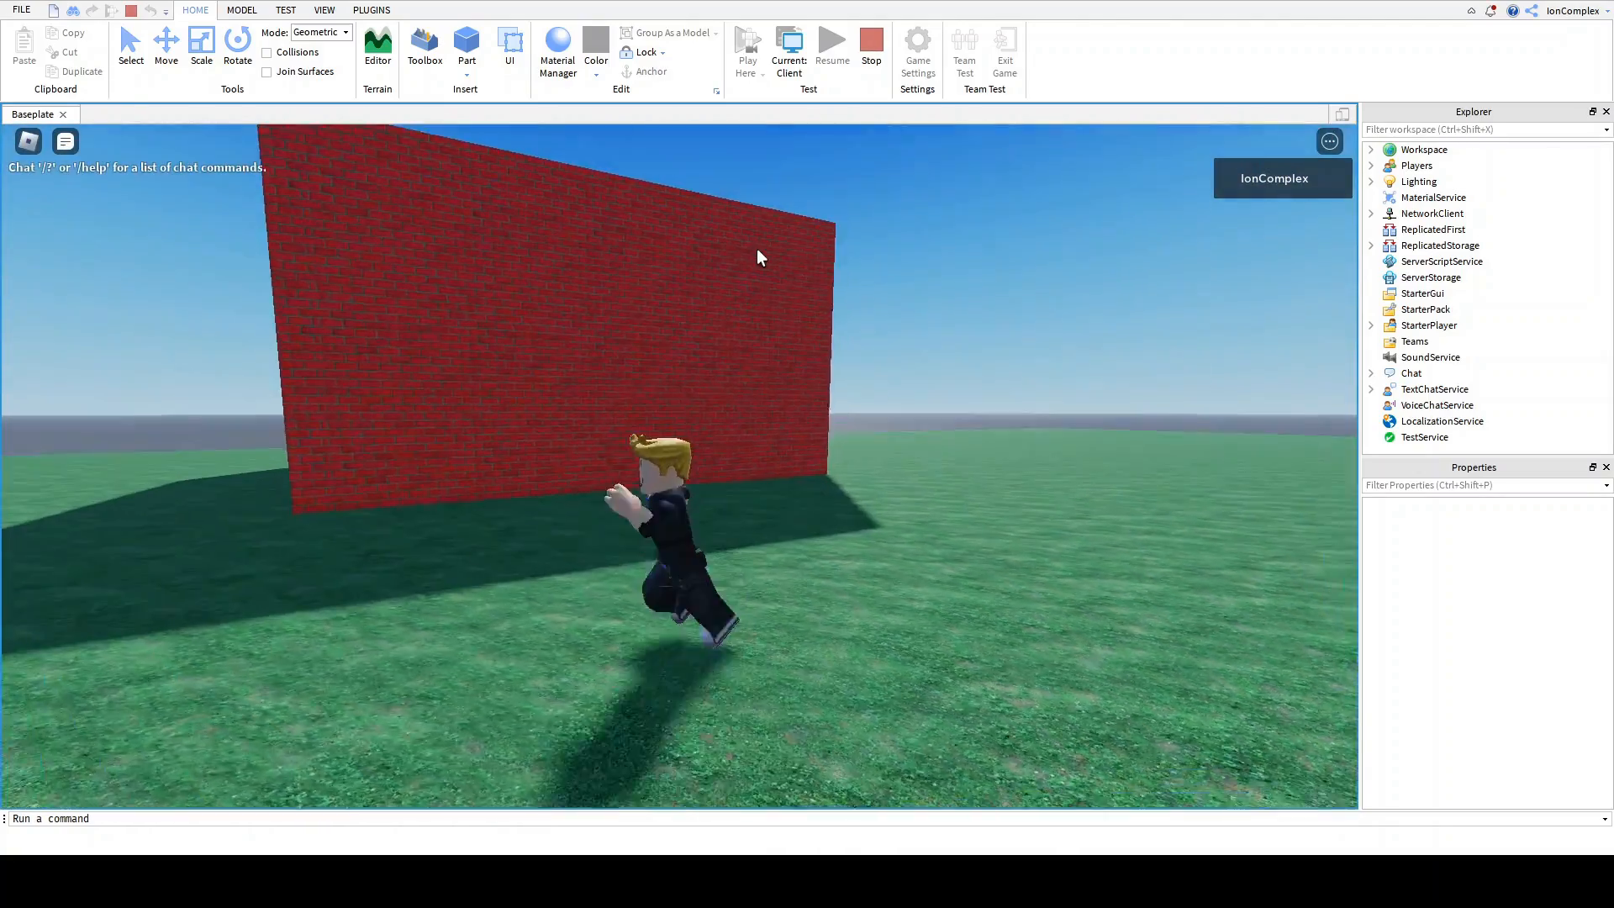
{"action": "left_click", "coordinate": [870, 61]}
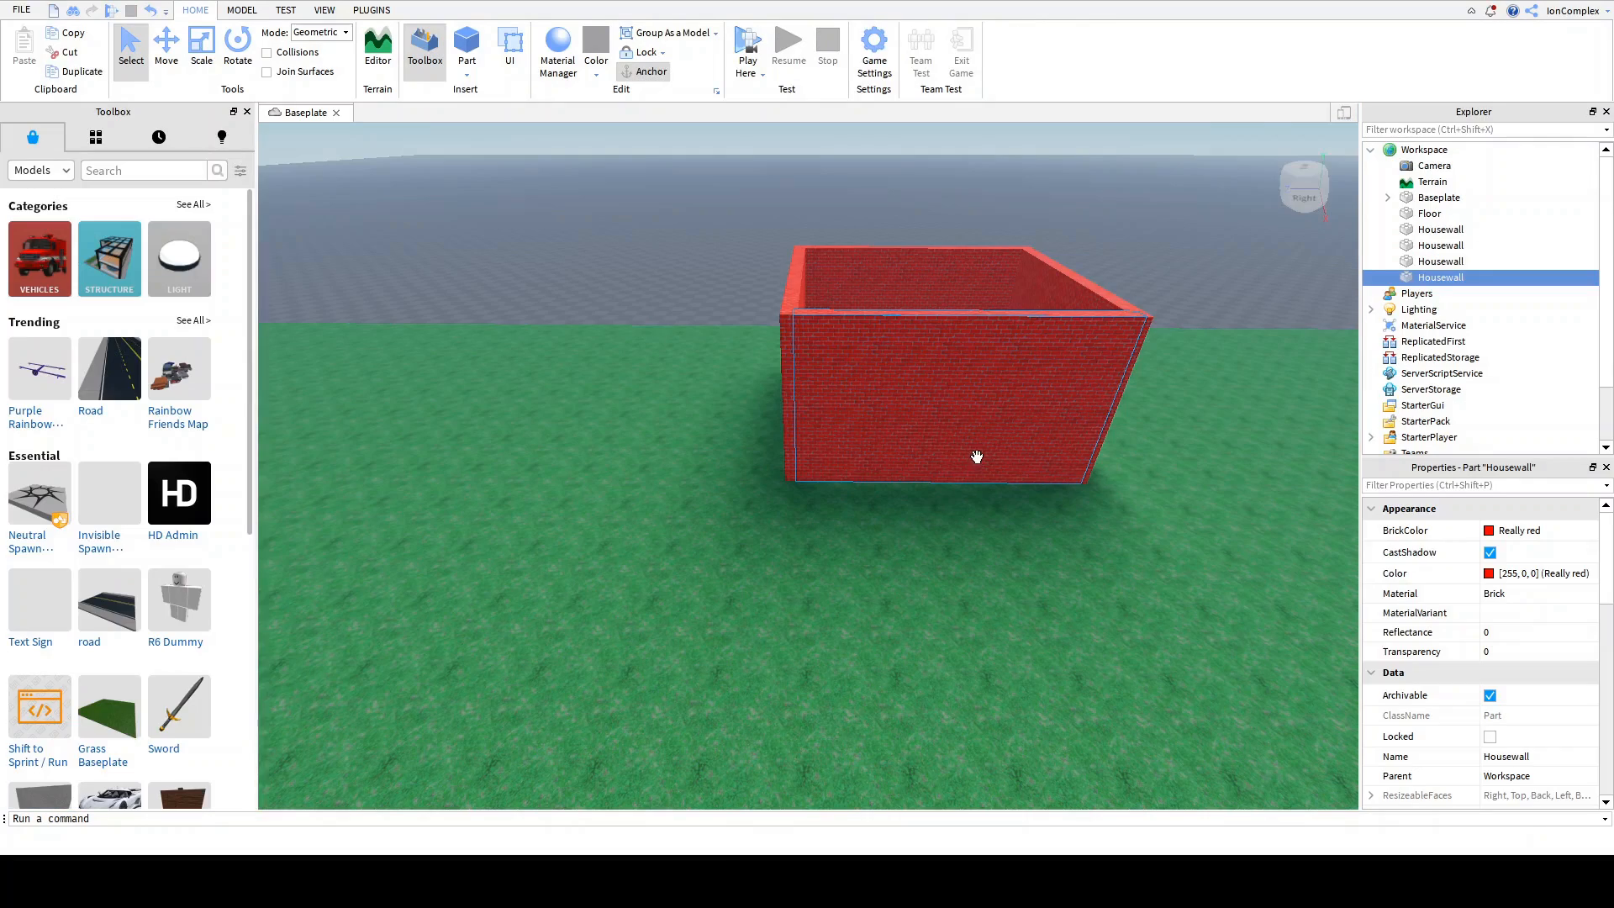
Step: Scale the front wall down from one end to about half its length, opening a gap in the house front
{"action": "scroll", "coordinate": [973, 495], "scroll_direction": "up", "scroll_amount": 6}
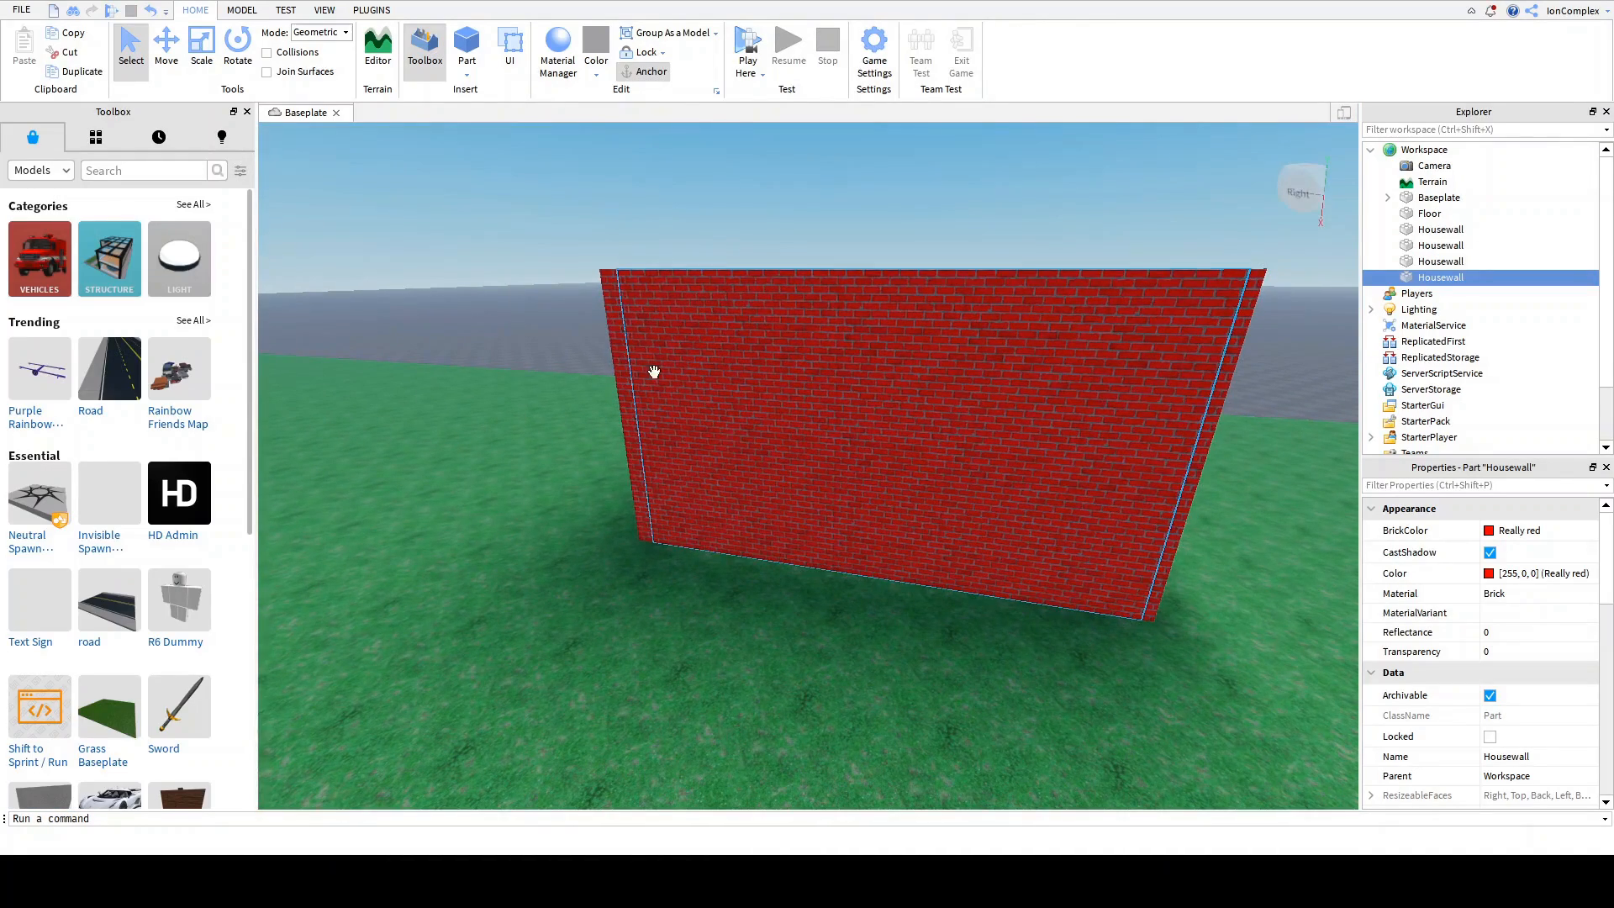
{"action": "left_click", "coordinate": [238, 46]}
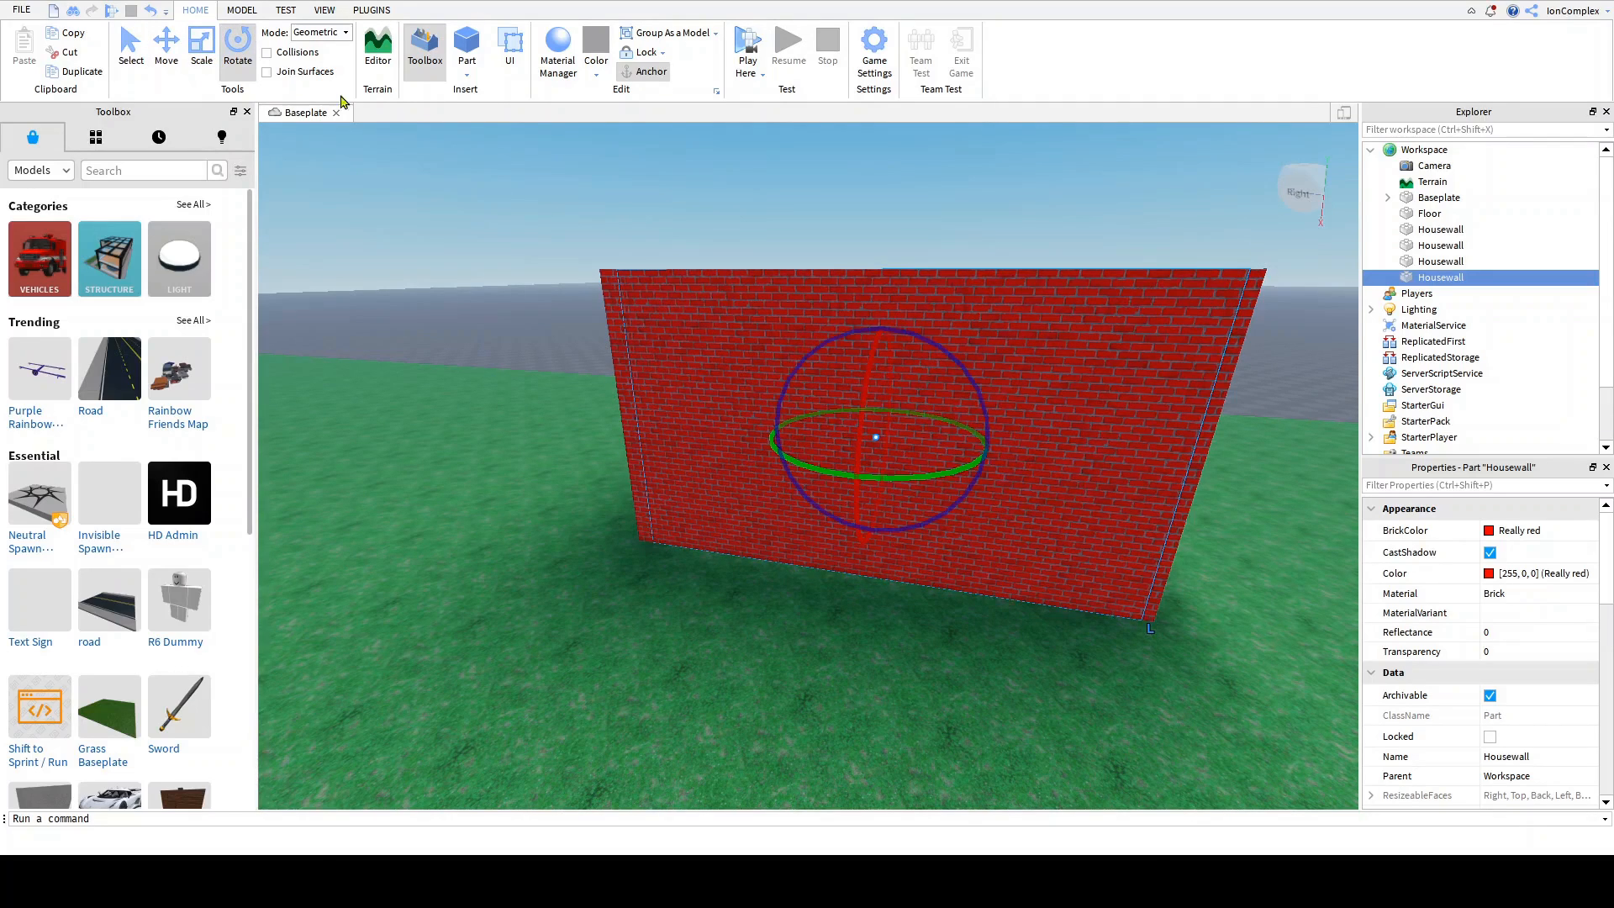
{"action": "key", "text": "ctrl+4"}
{"action": "left_click_drag", "start_coordinate": [1231, 465], "coordinate": [975, 470]}
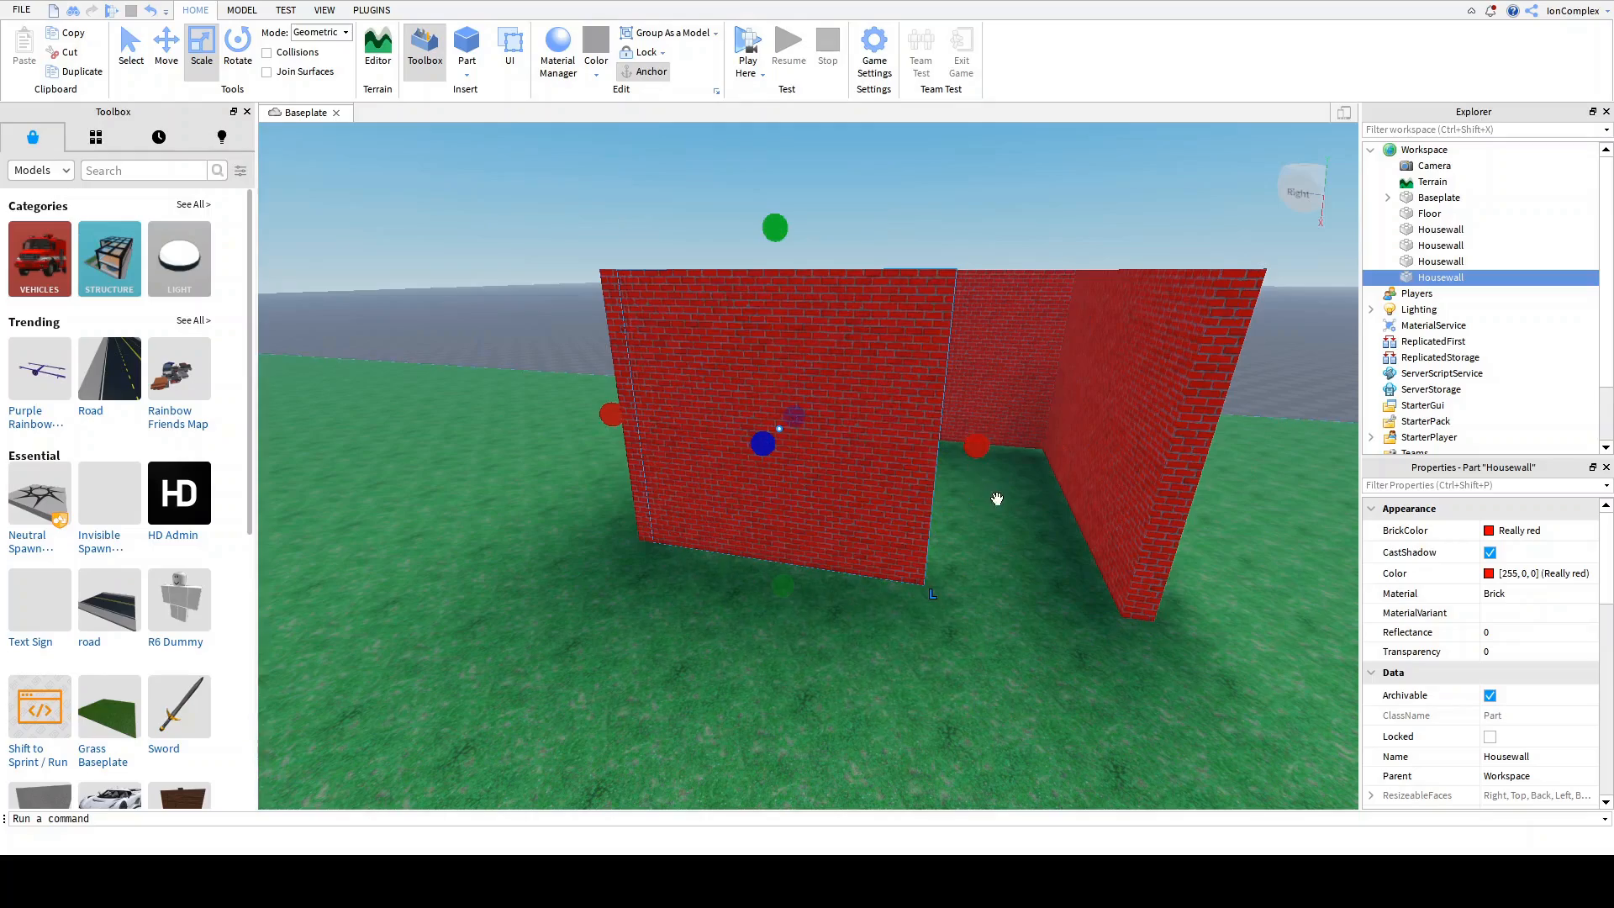
Step: Duplicate the shortened front wall into the far end of the gap and narrow the copy to leave a doorway between the two pieces
{"action": "scroll", "coordinate": [941, 508], "scroll_direction": "up", "scroll_amount": 5}
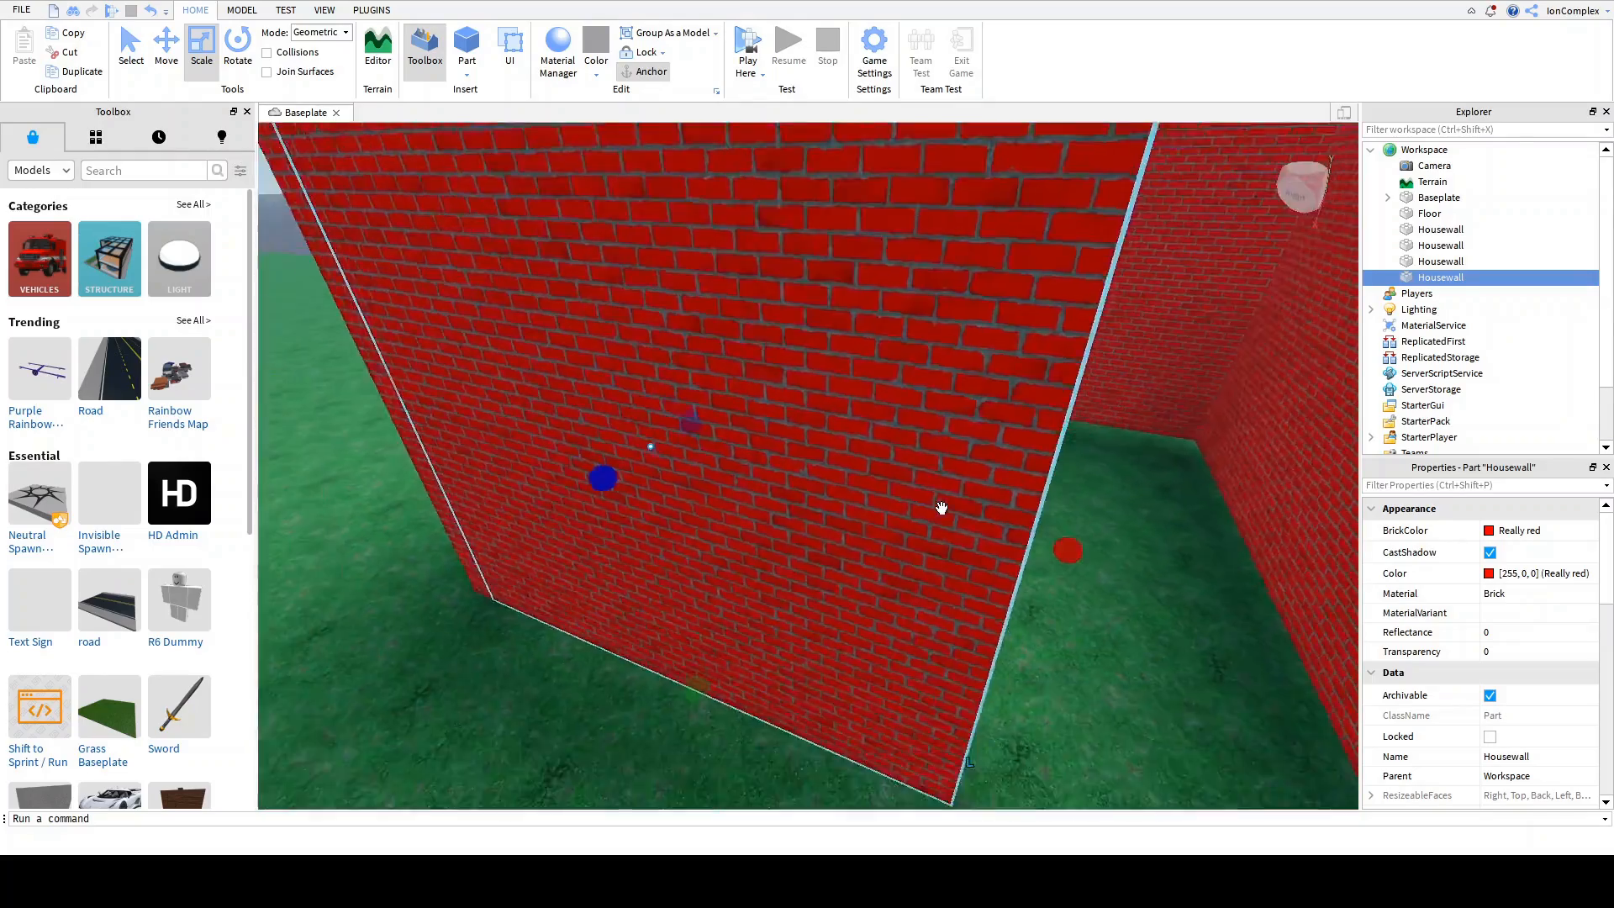
{"action": "scroll", "coordinate": [941, 508], "scroll_direction": "down", "scroll_amount": 5}
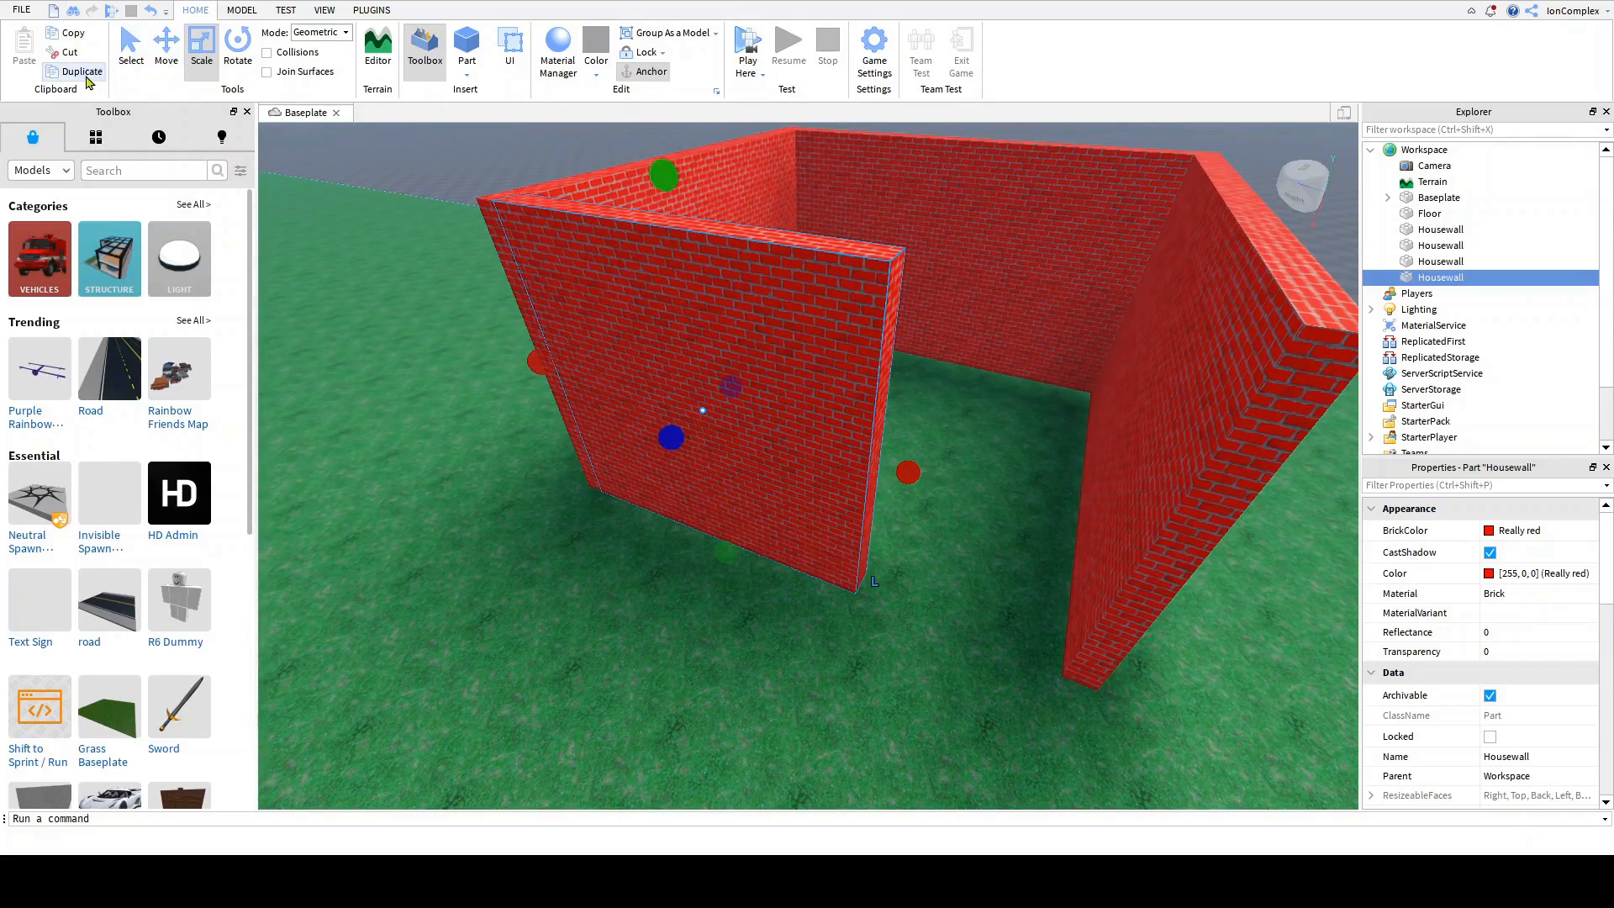
{"action": "left_click", "coordinate": [82, 72]}
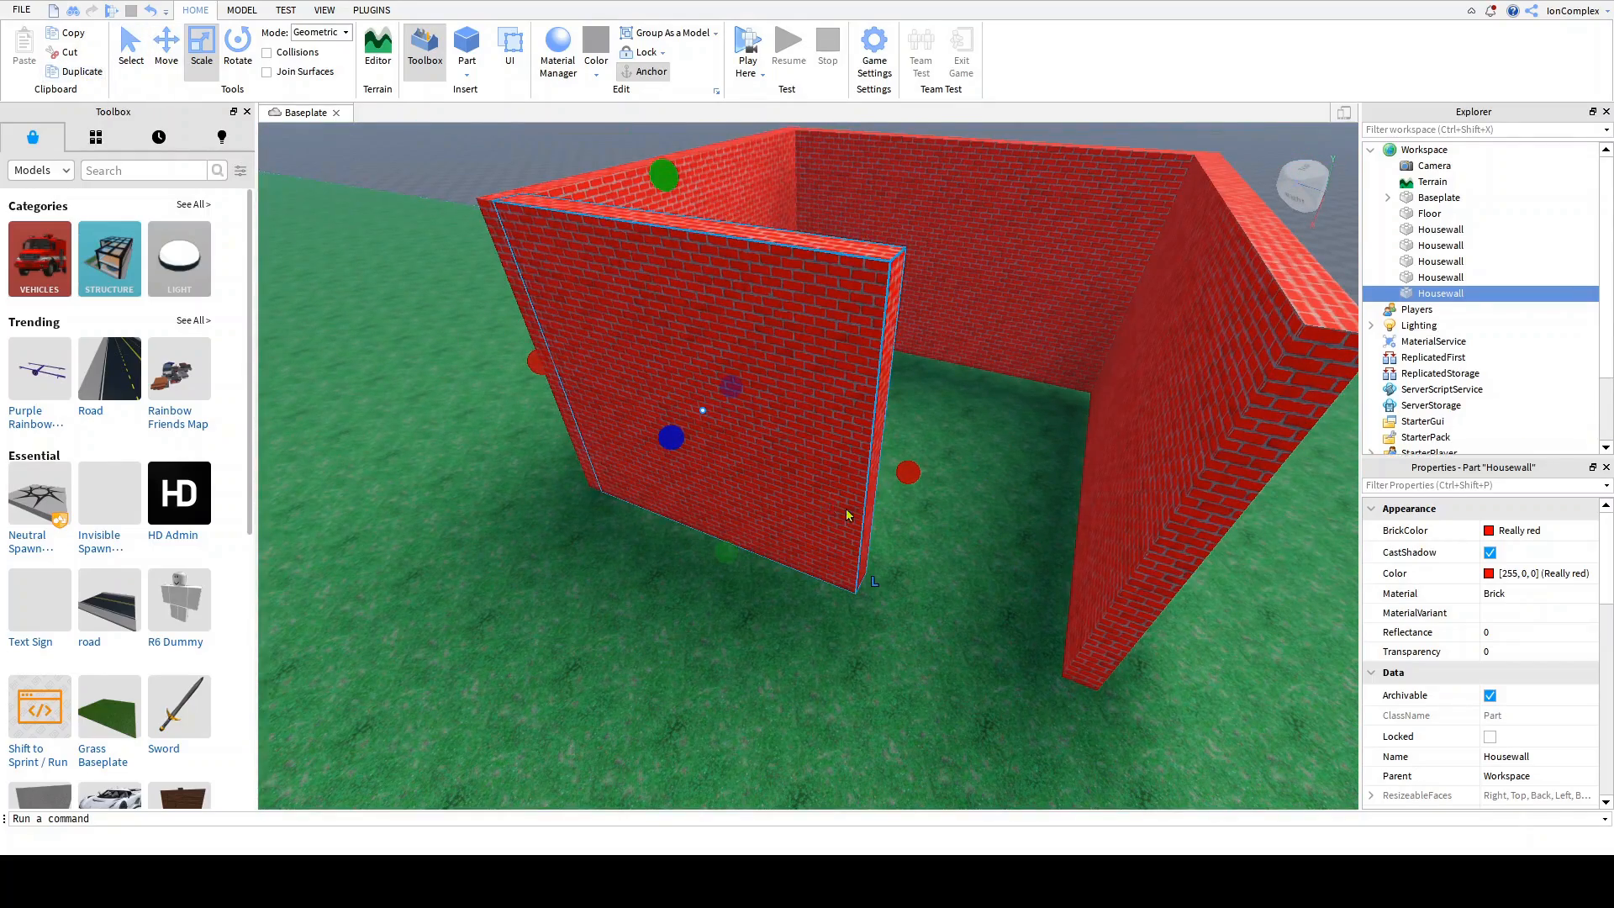
{"action": "left_click", "coordinate": [166, 47]}
{"action": "left_click_drag", "start_coordinate": [802, 438], "coordinate": [1063, 509]}
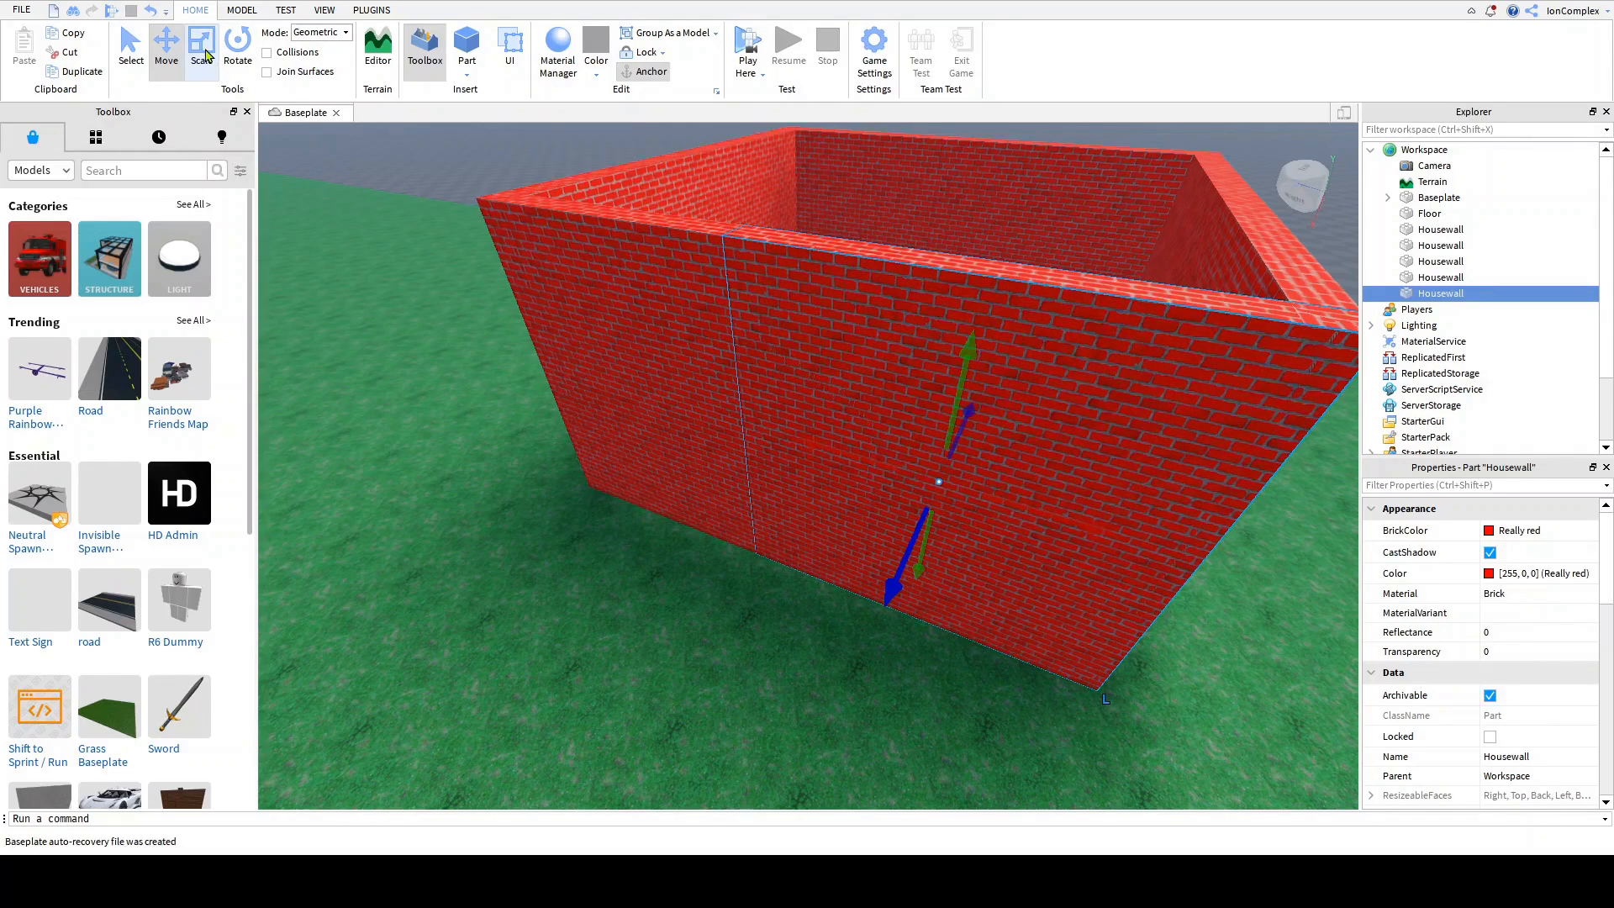
{"action": "left_click", "coordinate": [201, 48]}
{"action": "left_click_drag", "start_coordinate": [734, 426], "coordinate": [953, 466]}
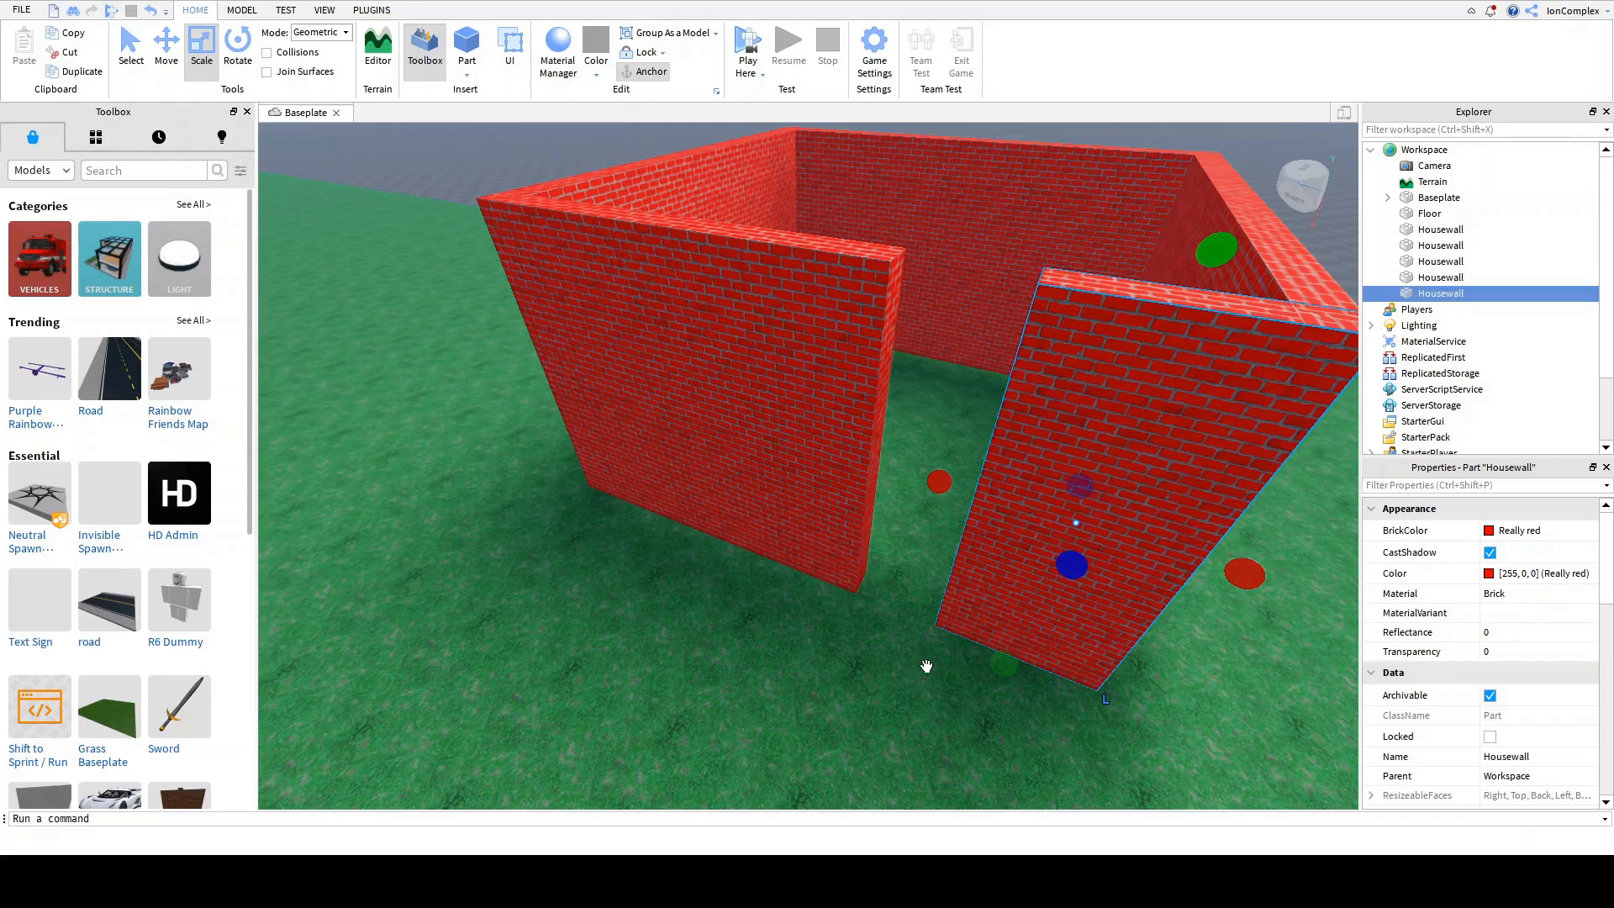
Step: Duplicate the narrow front wall piece, shorten the copy from its lower edge, and move it across above the doorway gap
{"action": "left_click", "coordinate": [829, 623]}
{"action": "left_click", "coordinate": [1033, 503]}
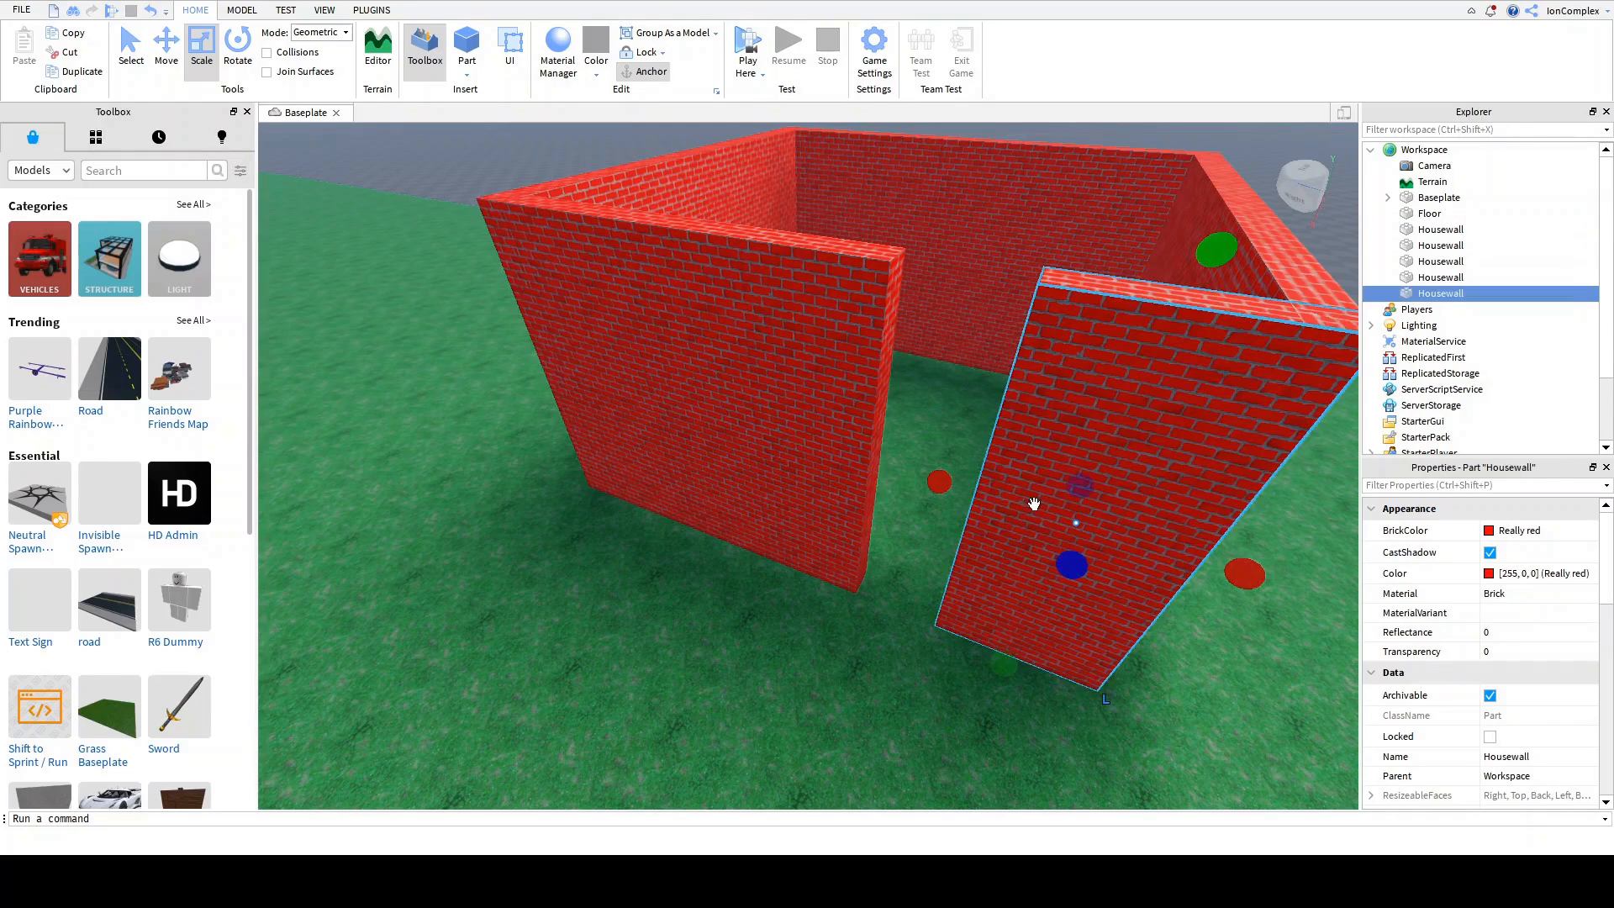
{"action": "left_click", "coordinate": [78, 74]}
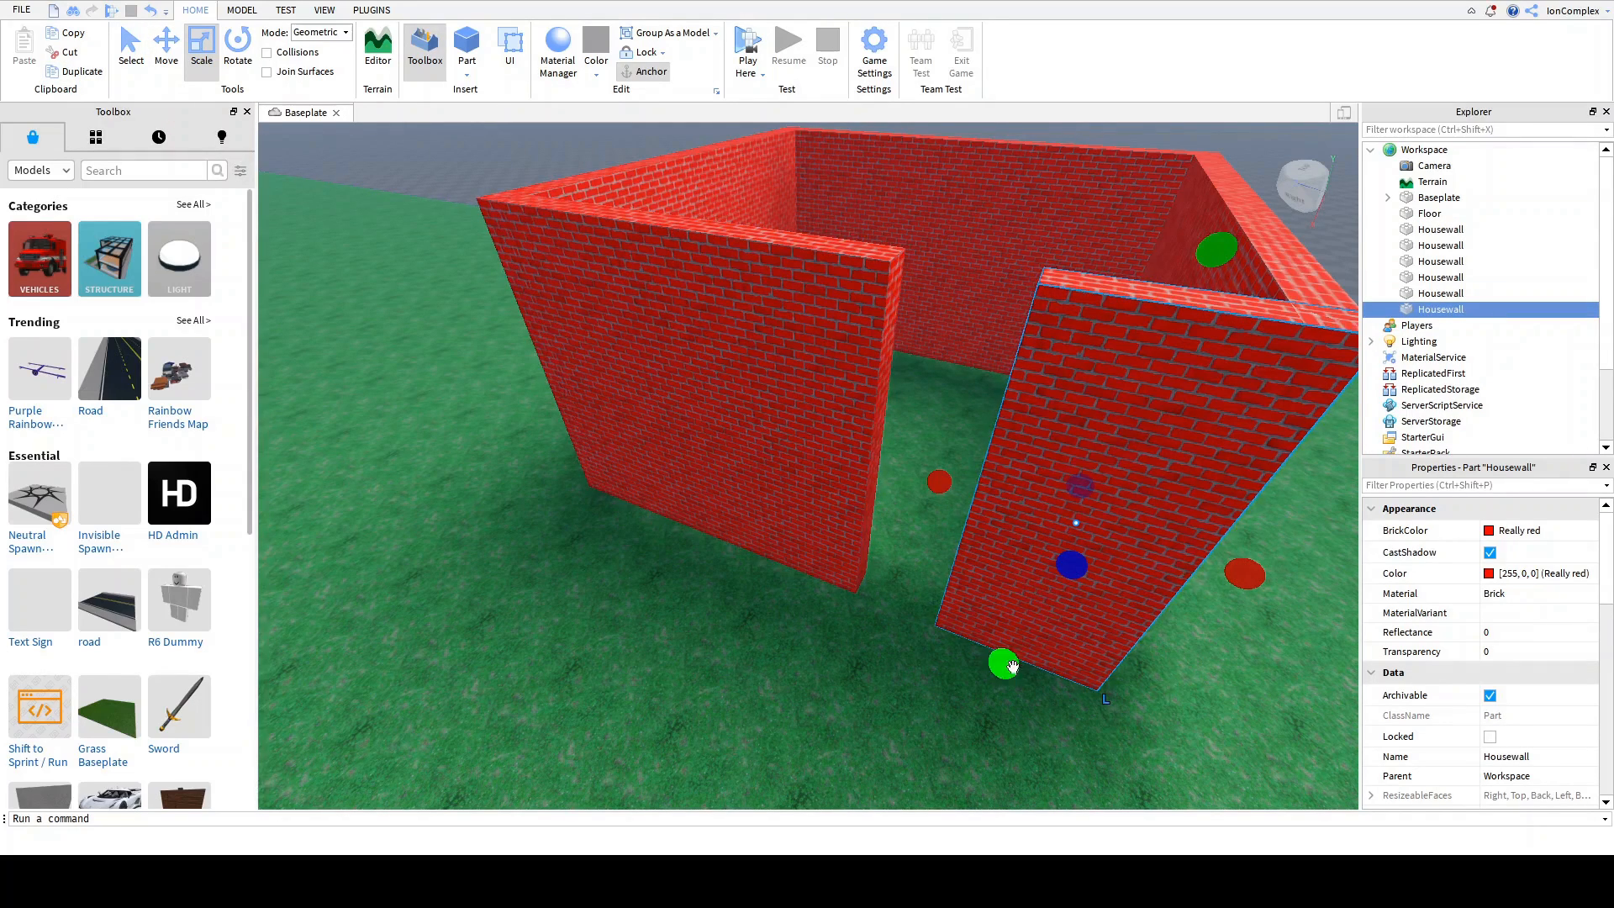
{"action": "left_click_drag", "start_coordinate": [1004, 666], "coordinate": [1025, 592]}
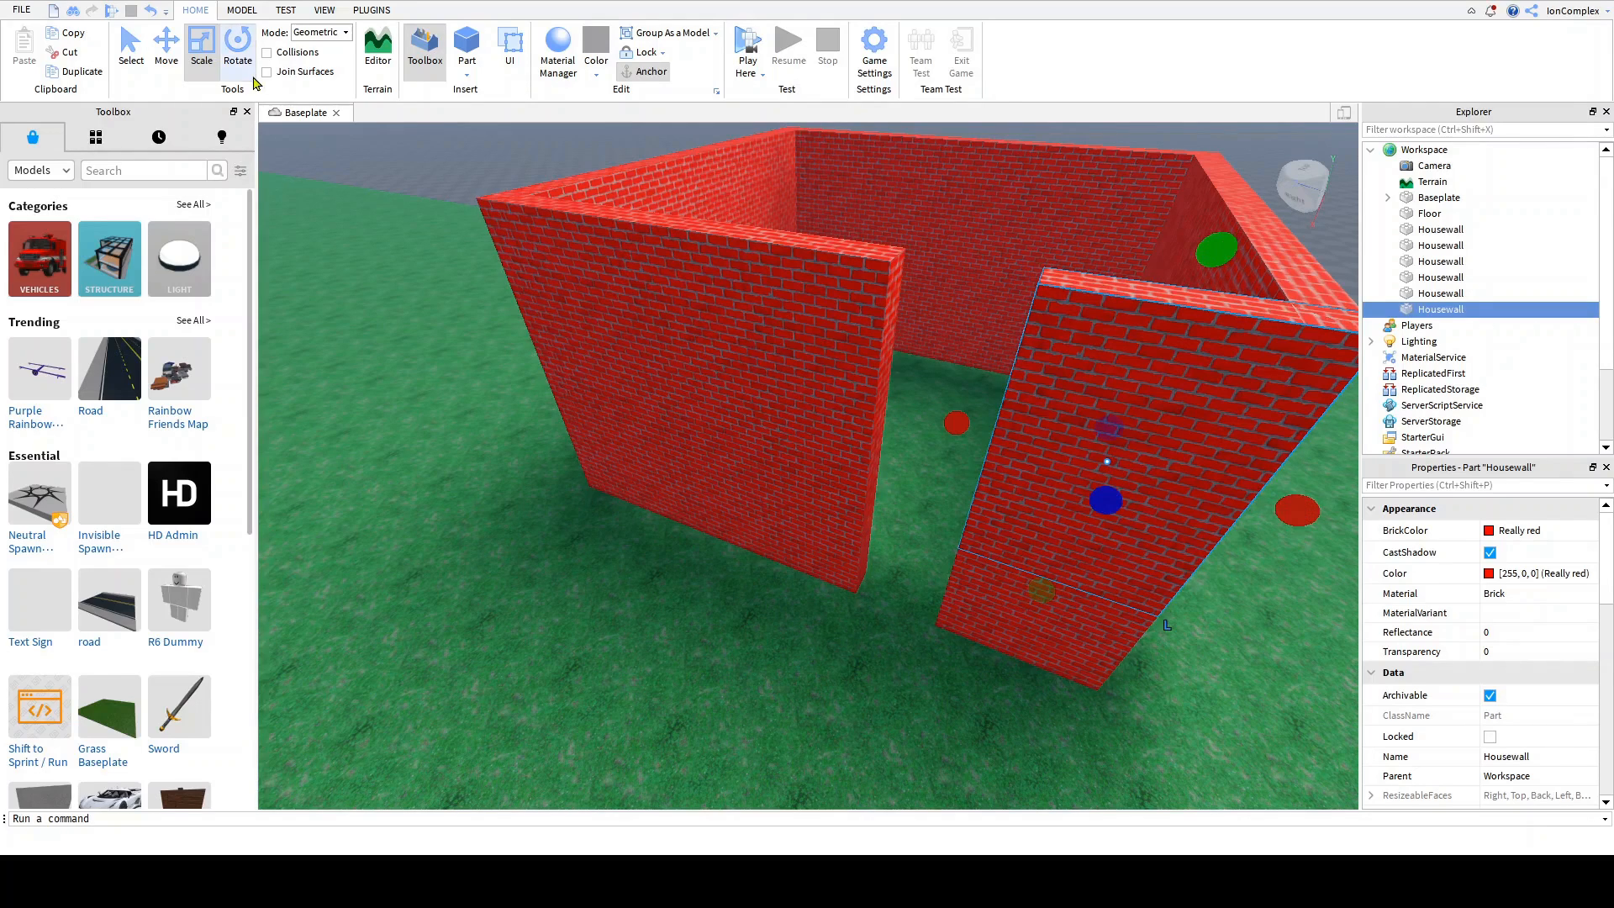
{"action": "left_click", "coordinate": [173, 50]}
{"action": "left_click_drag", "start_coordinate": [962, 430], "coordinate": [841, 415]}
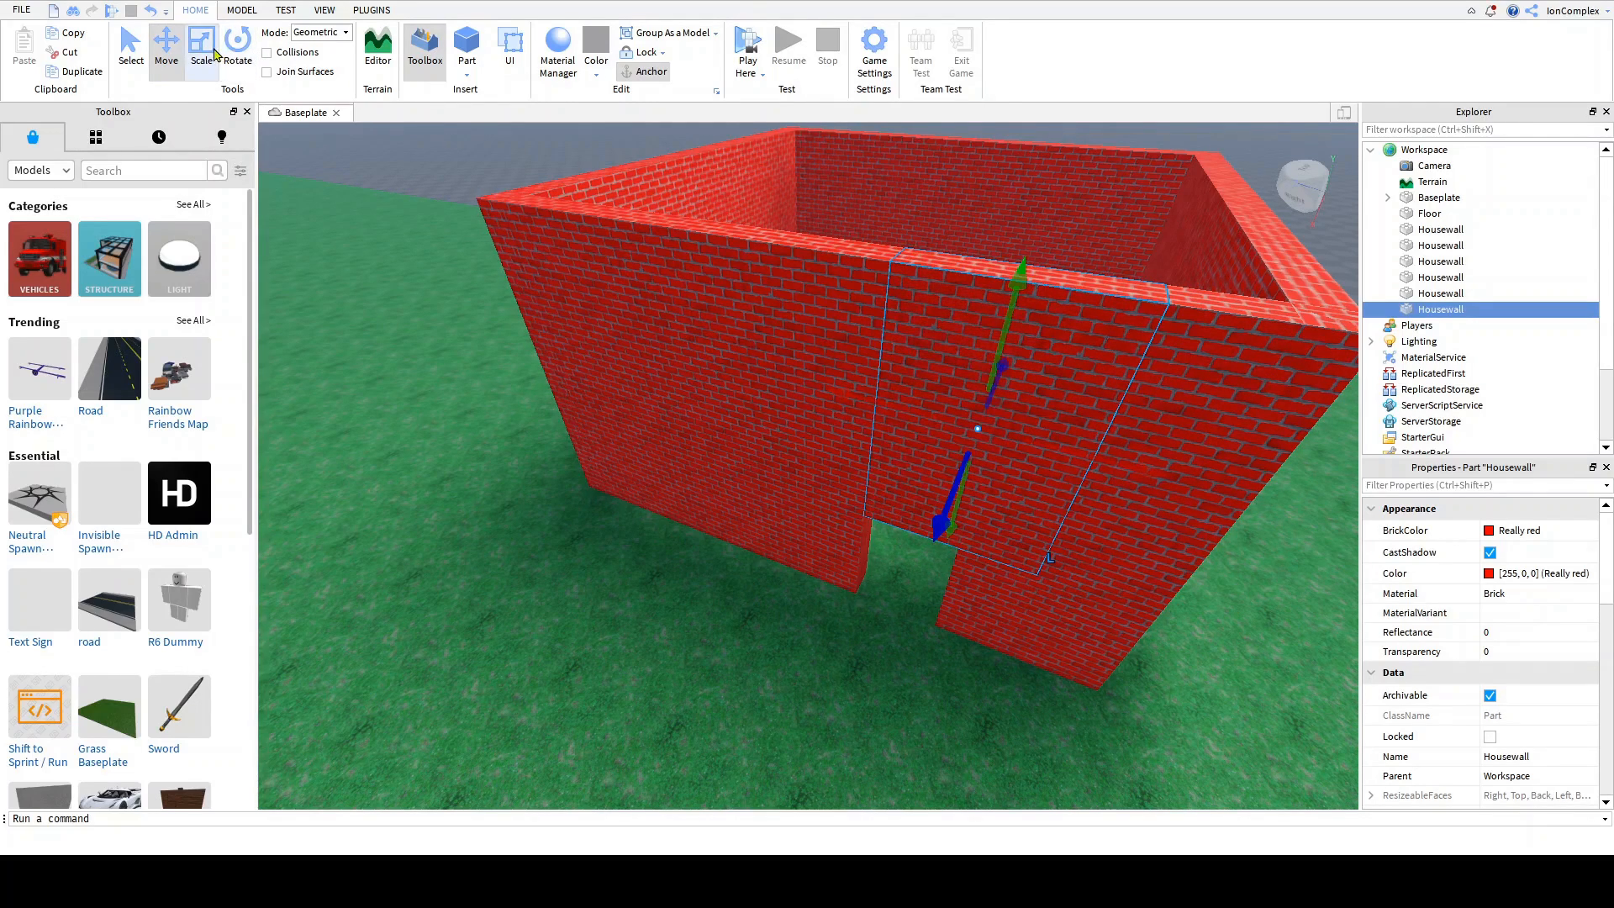
Step: Scale the piece above the doorway down in width until its end lines up with the edge of the narrow wall piece
{"action": "key", "text": "ctrl+3"}
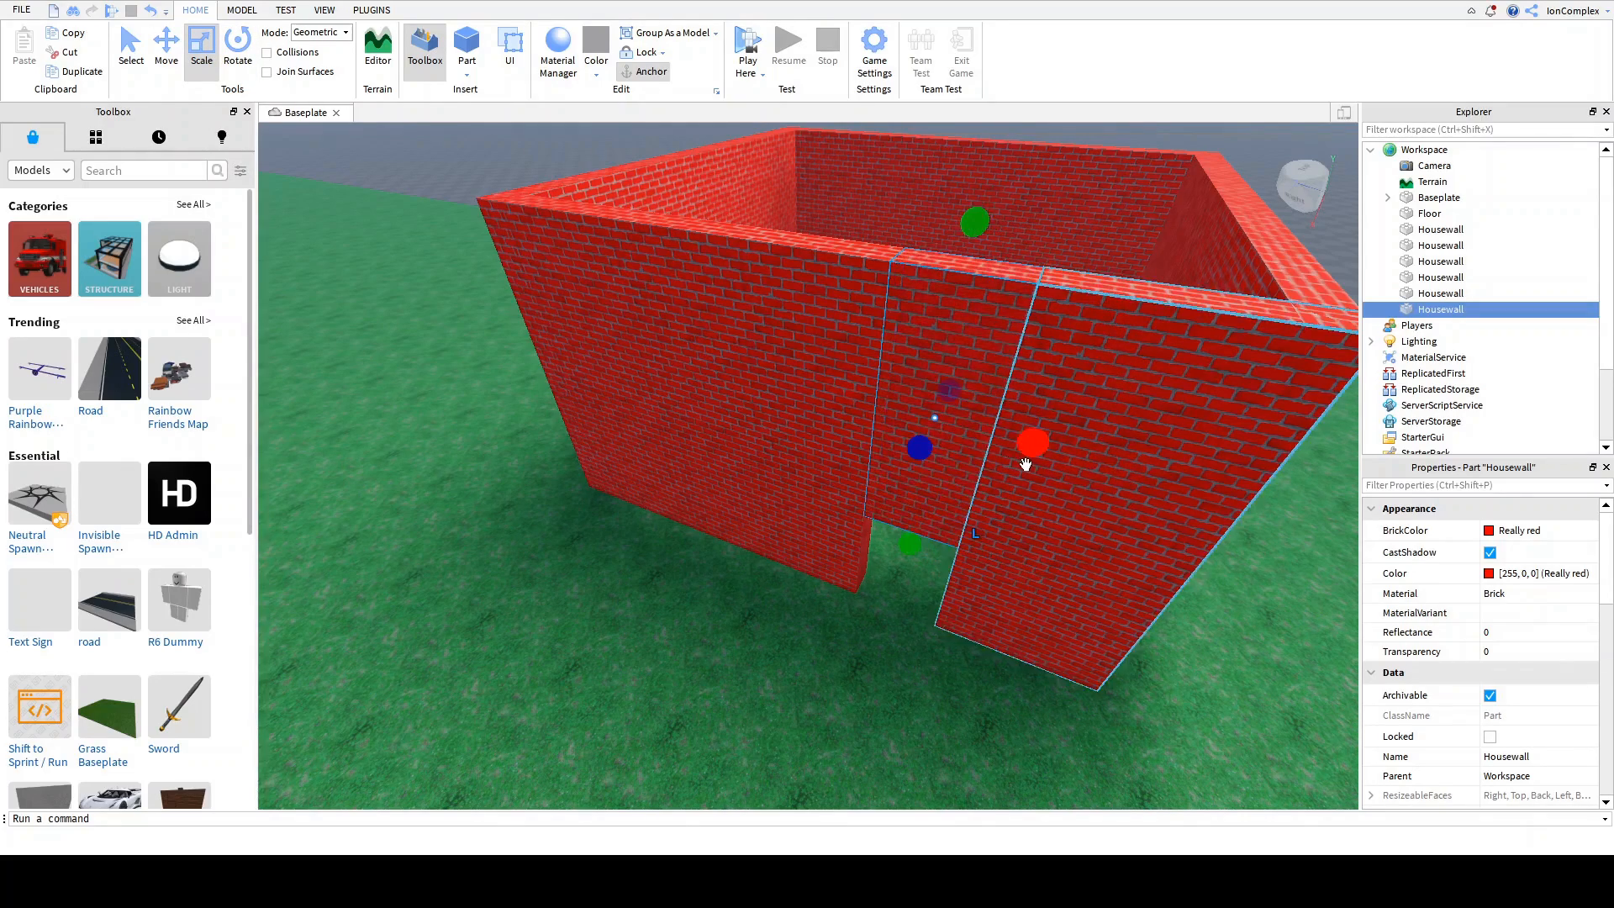
{"action": "right_click_drag", "start_coordinate": [720, 512], "coordinate": [730, 507]}
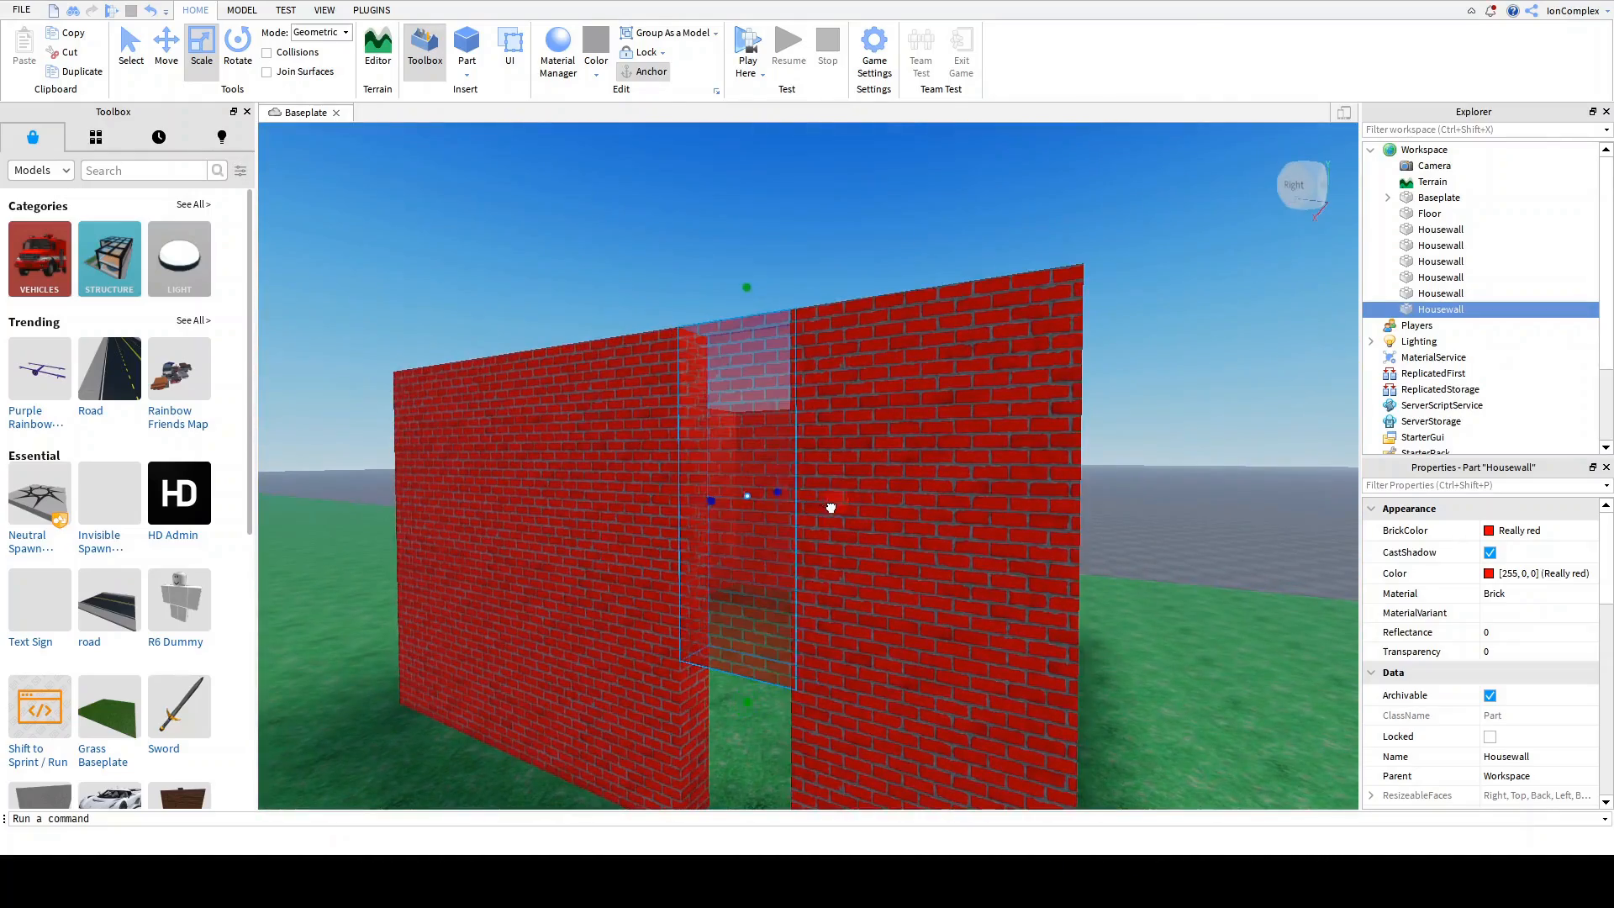
{"action": "right_click_drag", "start_coordinate": [852, 552], "coordinate": [852, 551]}
{"action": "scroll", "coordinate": [851, 551], "scroll_direction": "down", "scroll_amount": 3}
{"action": "scroll", "coordinate": [852, 551], "scroll_direction": "up", "scroll_amount": 8}
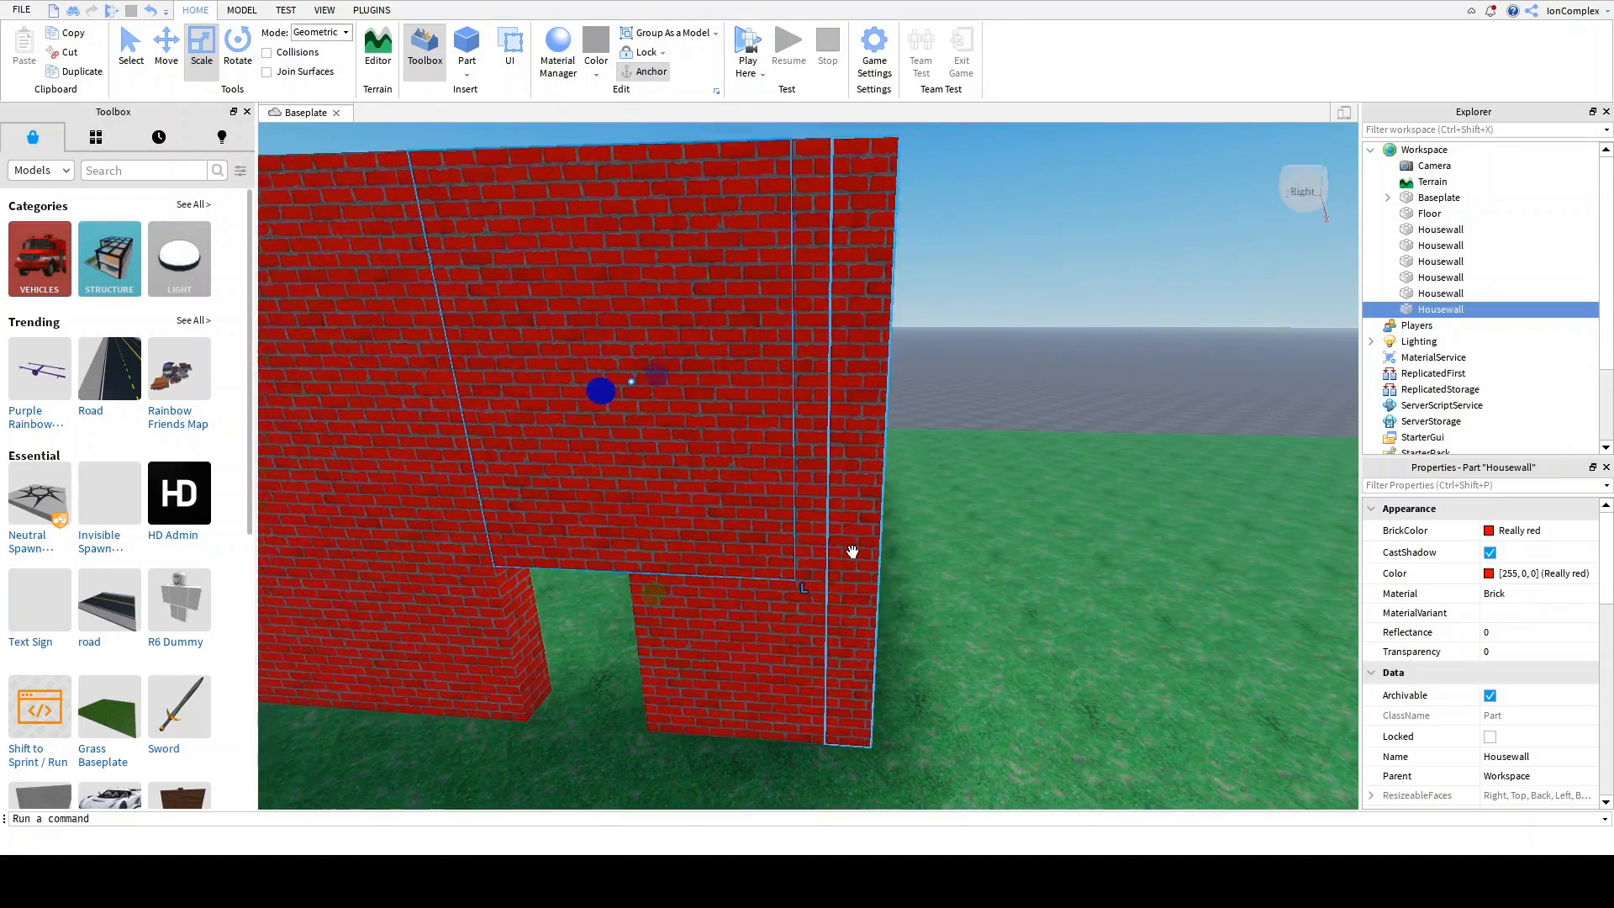
{"action": "right_click_drag", "start_coordinate": [852, 551], "coordinate": [852, 551]}
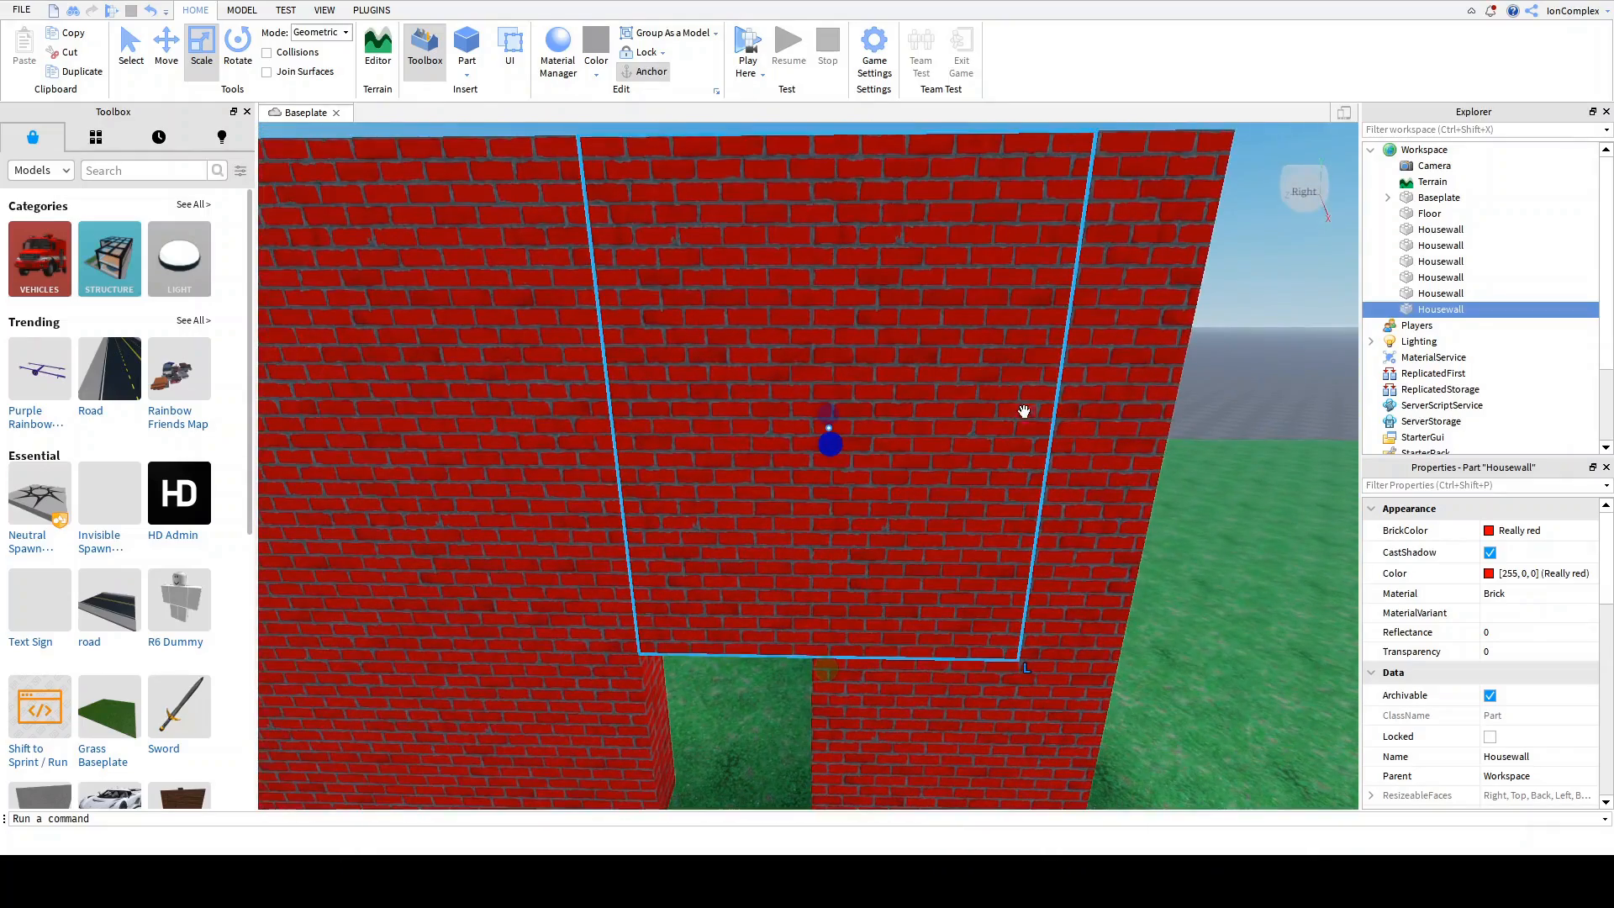
{"action": "left_click_drag", "start_coordinate": [1072, 433], "coordinate": [836, 454]}
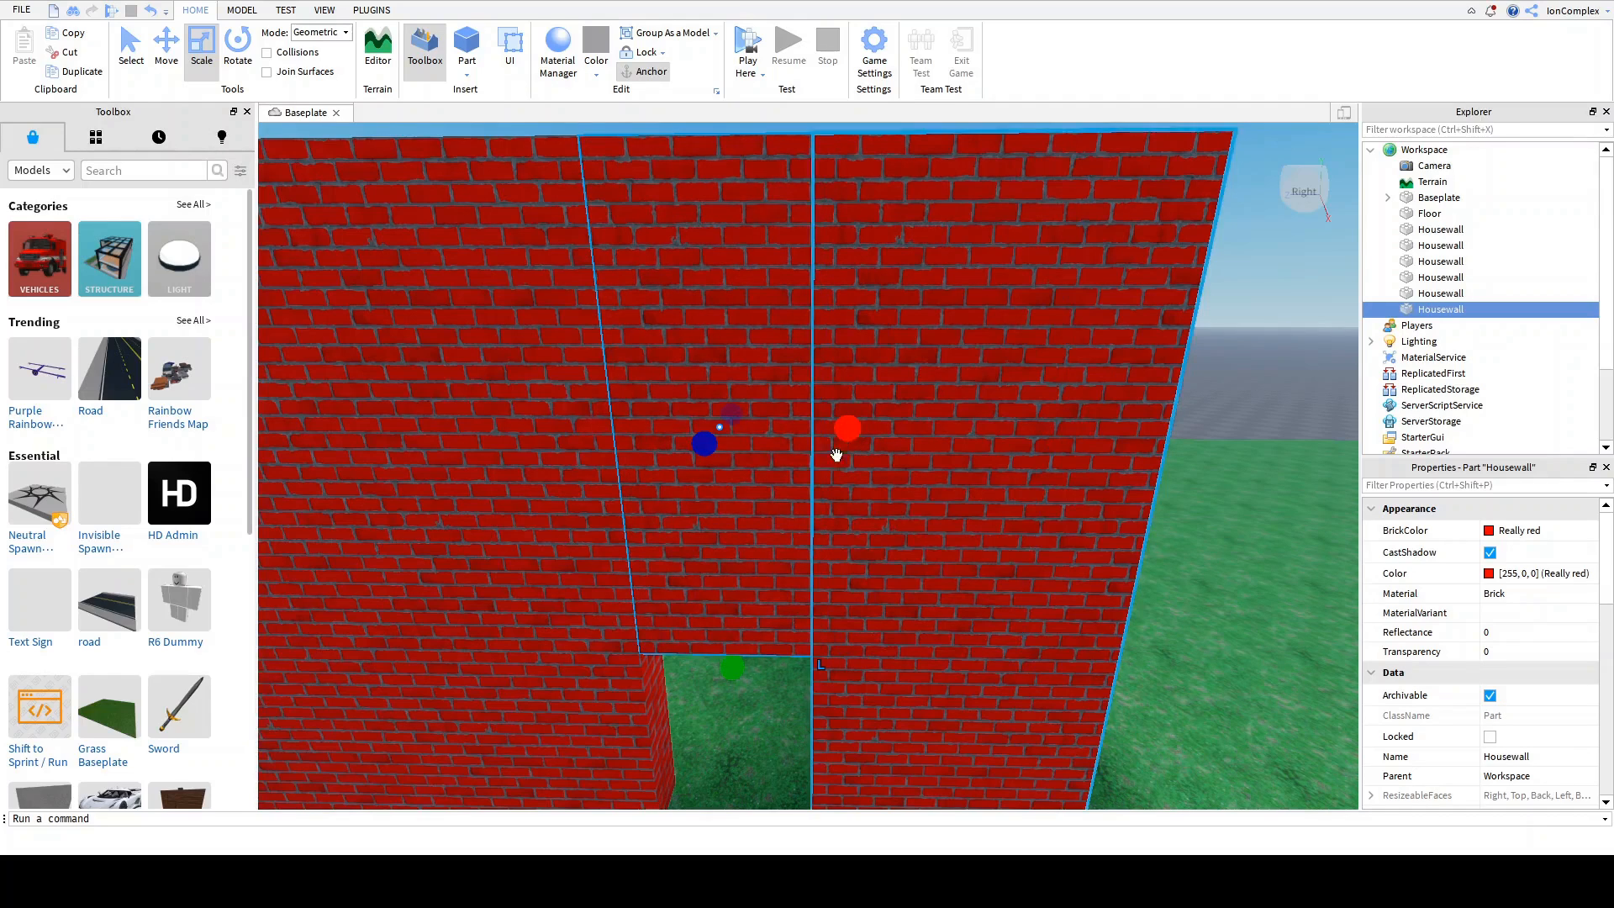
{"action": "left_click", "coordinate": [238, 12]}
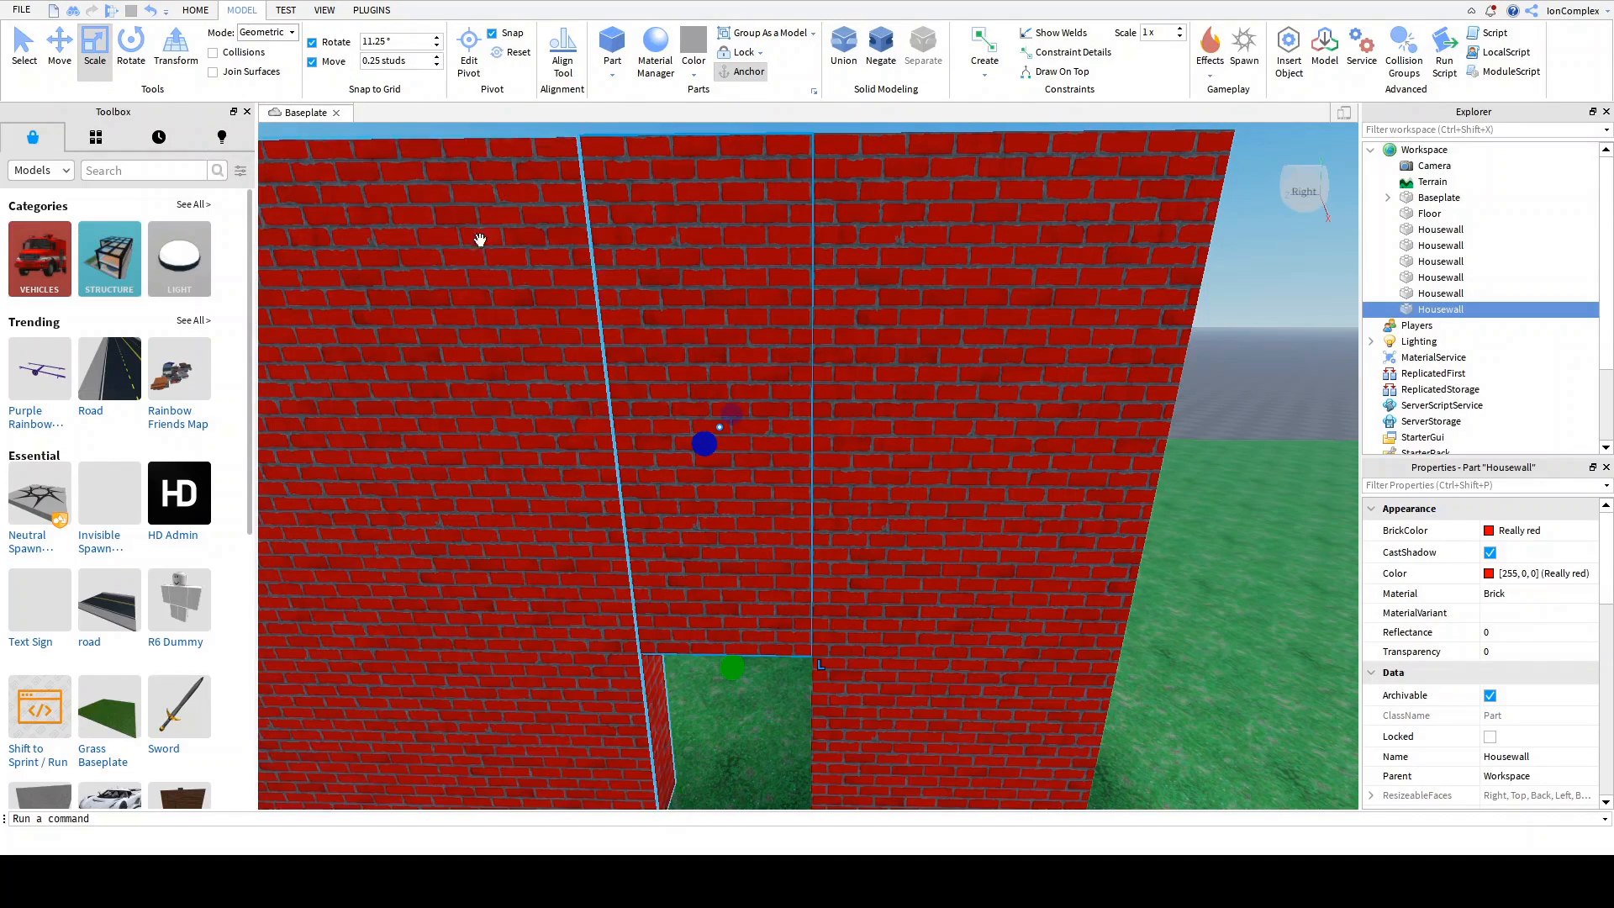
{"action": "right_click_drag", "start_coordinate": [612, 432], "coordinate": [646, 441]}
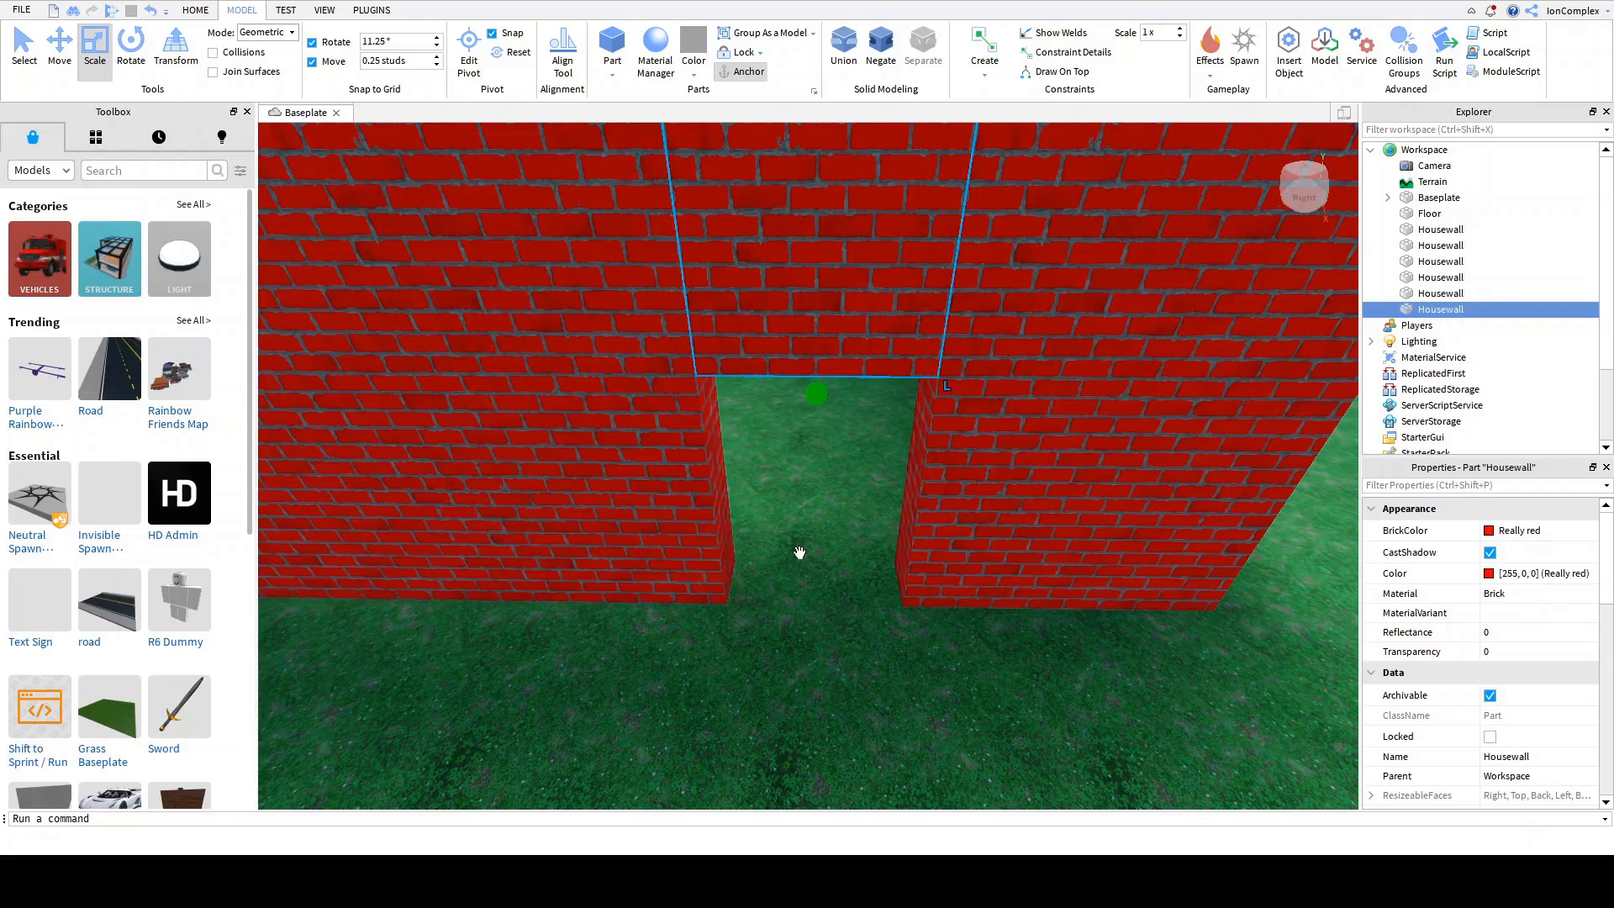
{"action": "scroll", "coordinate": [865, 553], "scroll_direction": "down", "scroll_amount": 5}
{"action": "right_click_drag", "start_coordinate": [865, 553], "coordinate": [865, 553]}
{"action": "scroll", "coordinate": [866, 553], "scroll_direction": "up", "scroll_amount": 6}
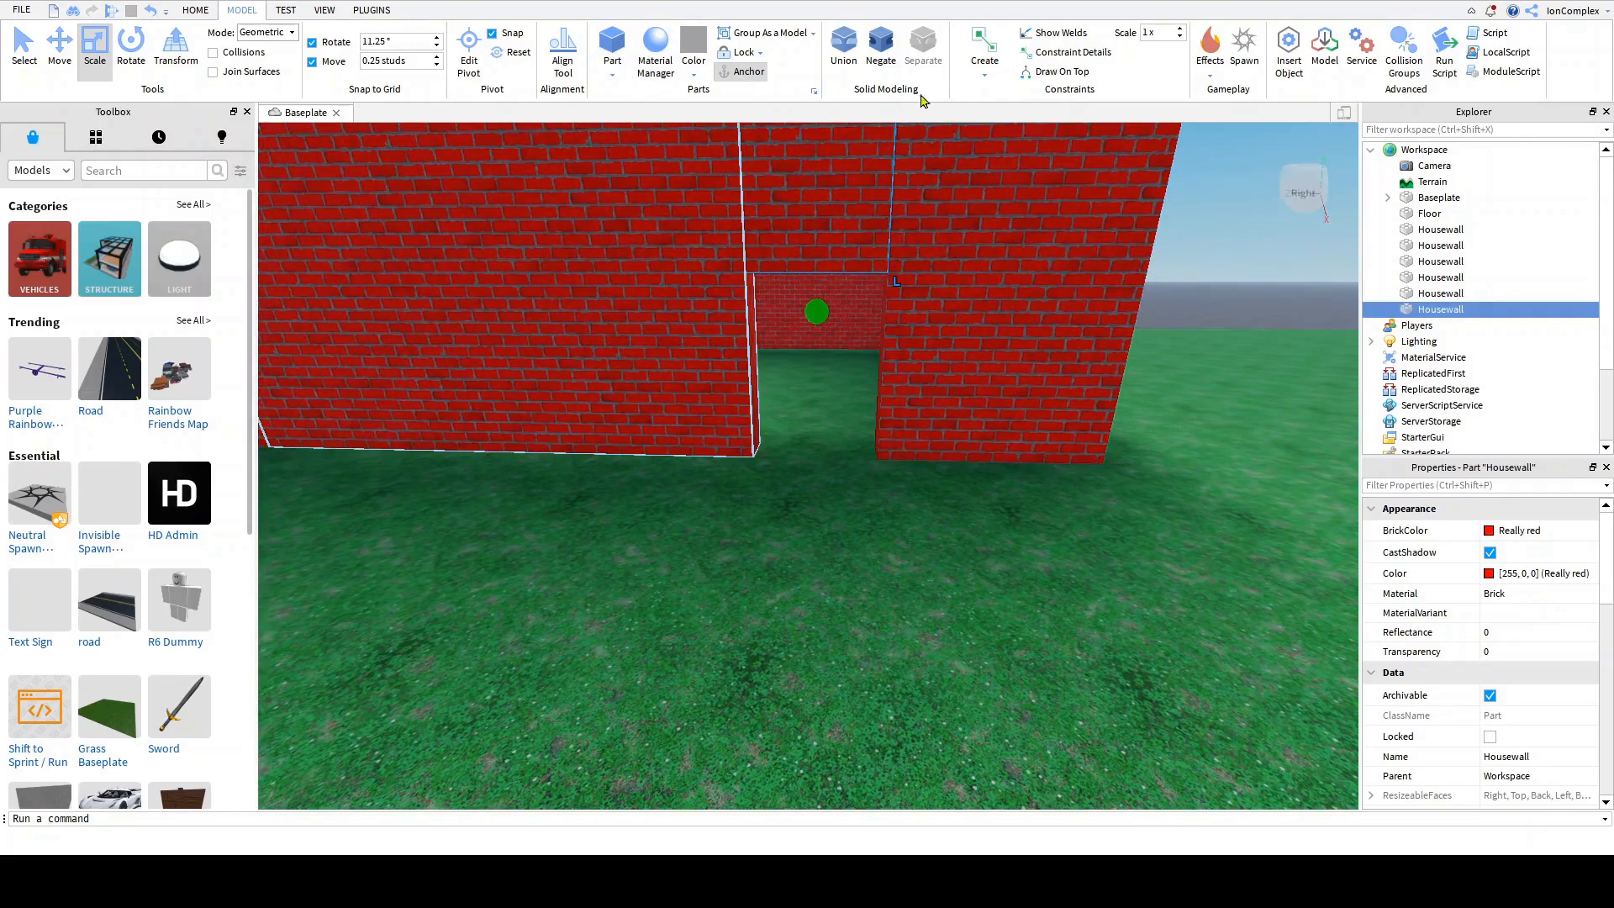
Step: Playtest the map by walking the character through the new doorway in both directions, and end the test
{"action": "left_click", "coordinate": [194, 10]}
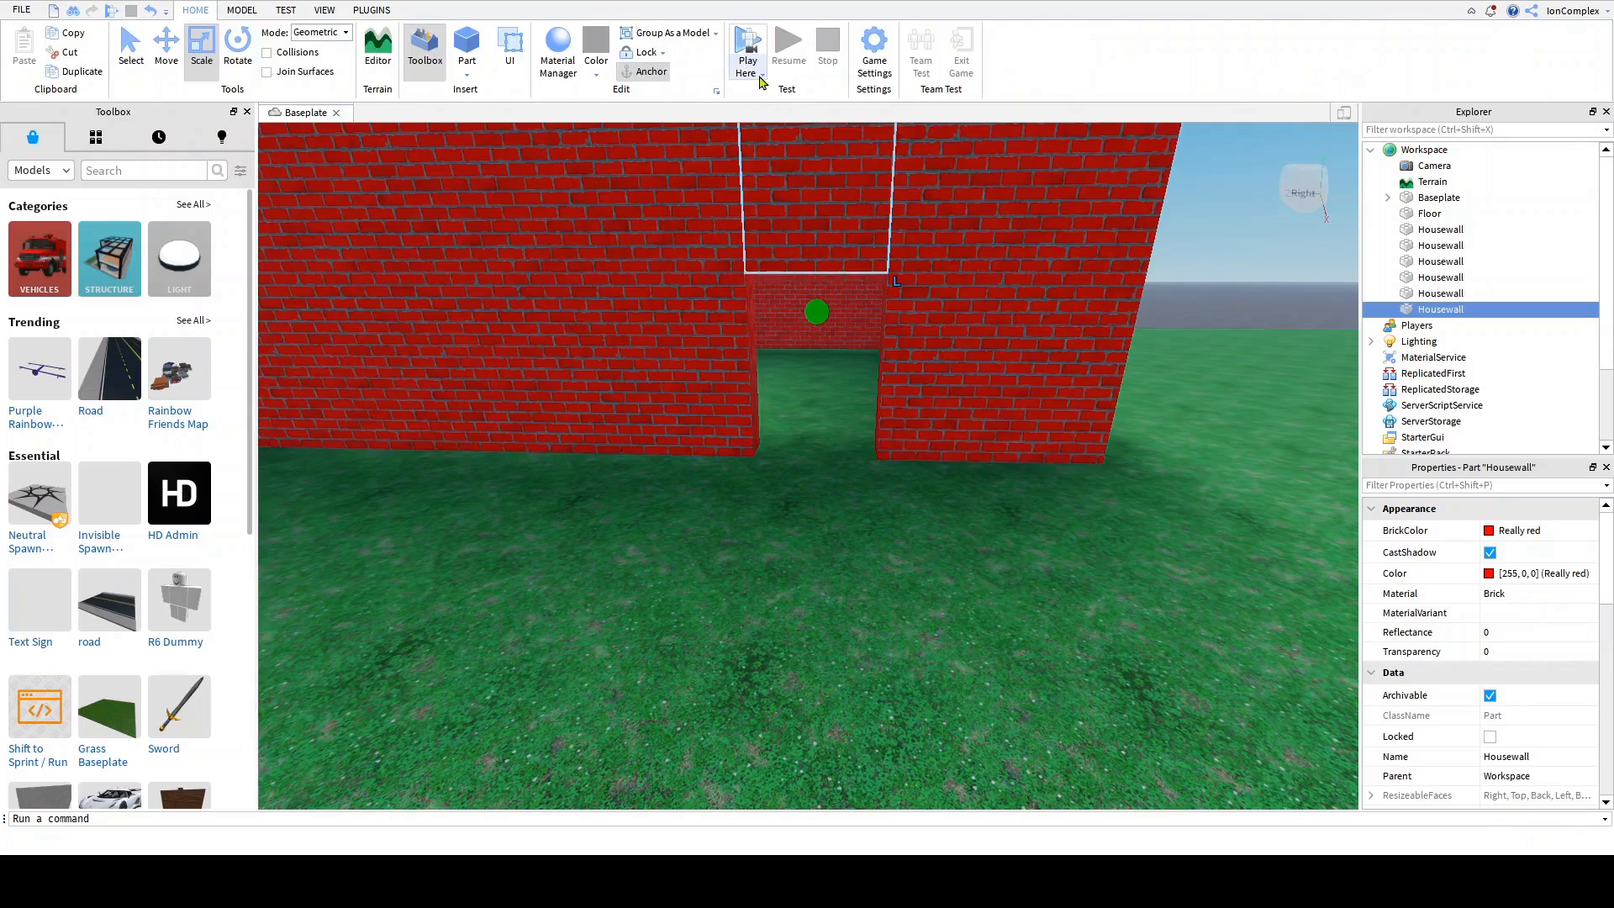
{"action": "left_click", "coordinate": [746, 46]}
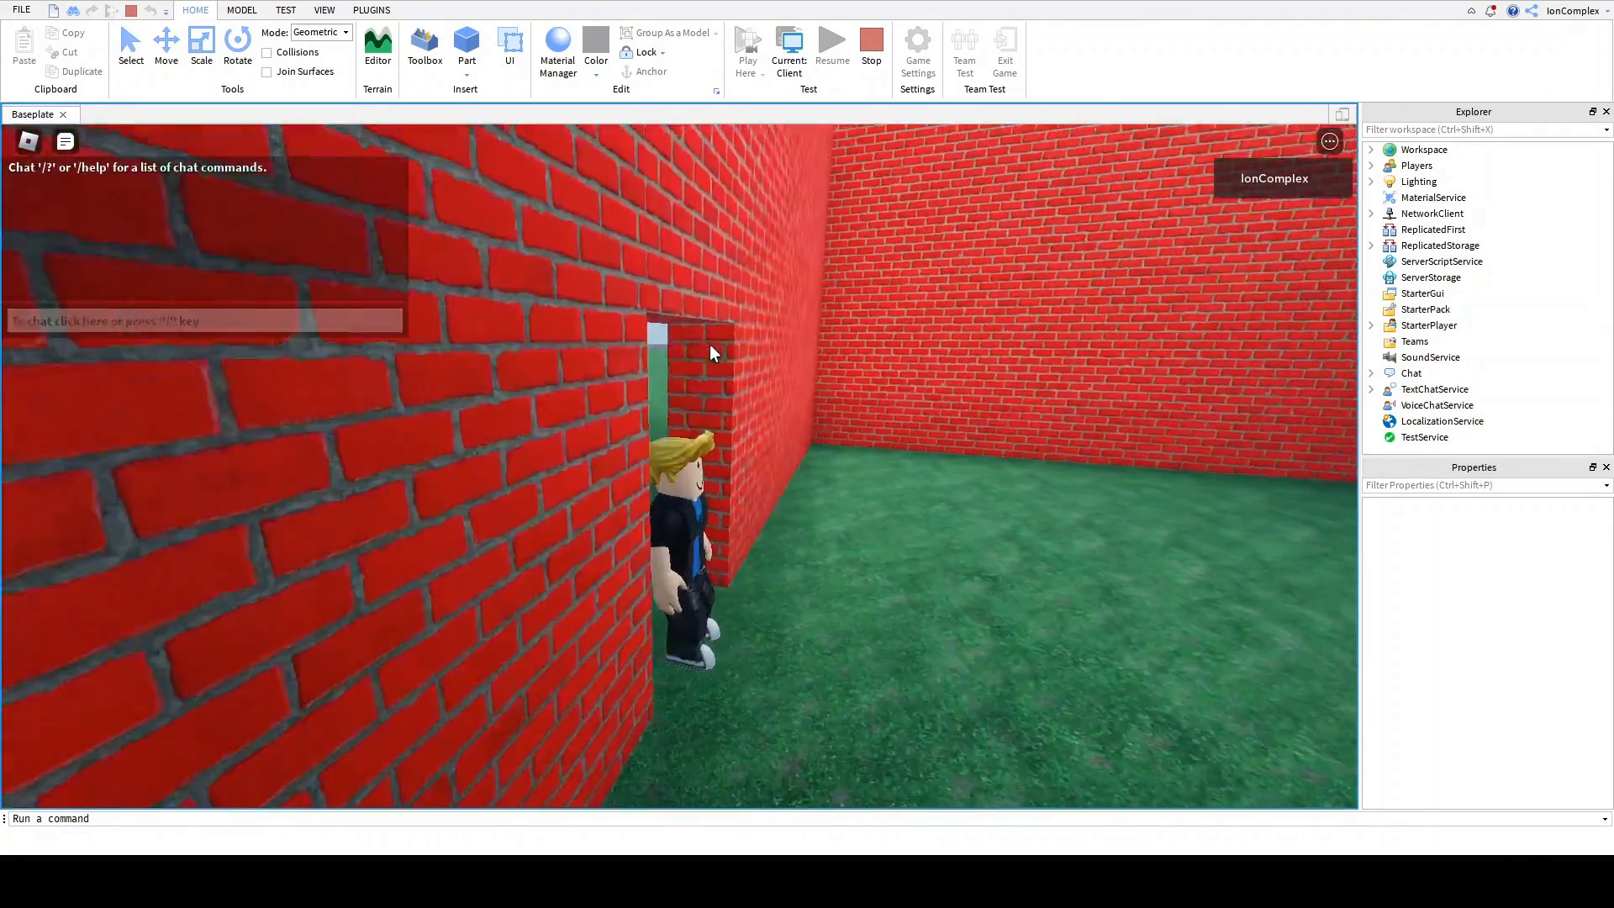
{"action": "key", "text": "s"}
{"action": "right_click_drag", "start_coordinate": [709, 345], "coordinate": [709, 345]}
{"action": "key", "text": "w"}
{"action": "key", "text": "s"}
{"action": "key", "text": "w"}
{"action": "key", "text": "s"}
{"action": "key", "text": "shift+F5"}
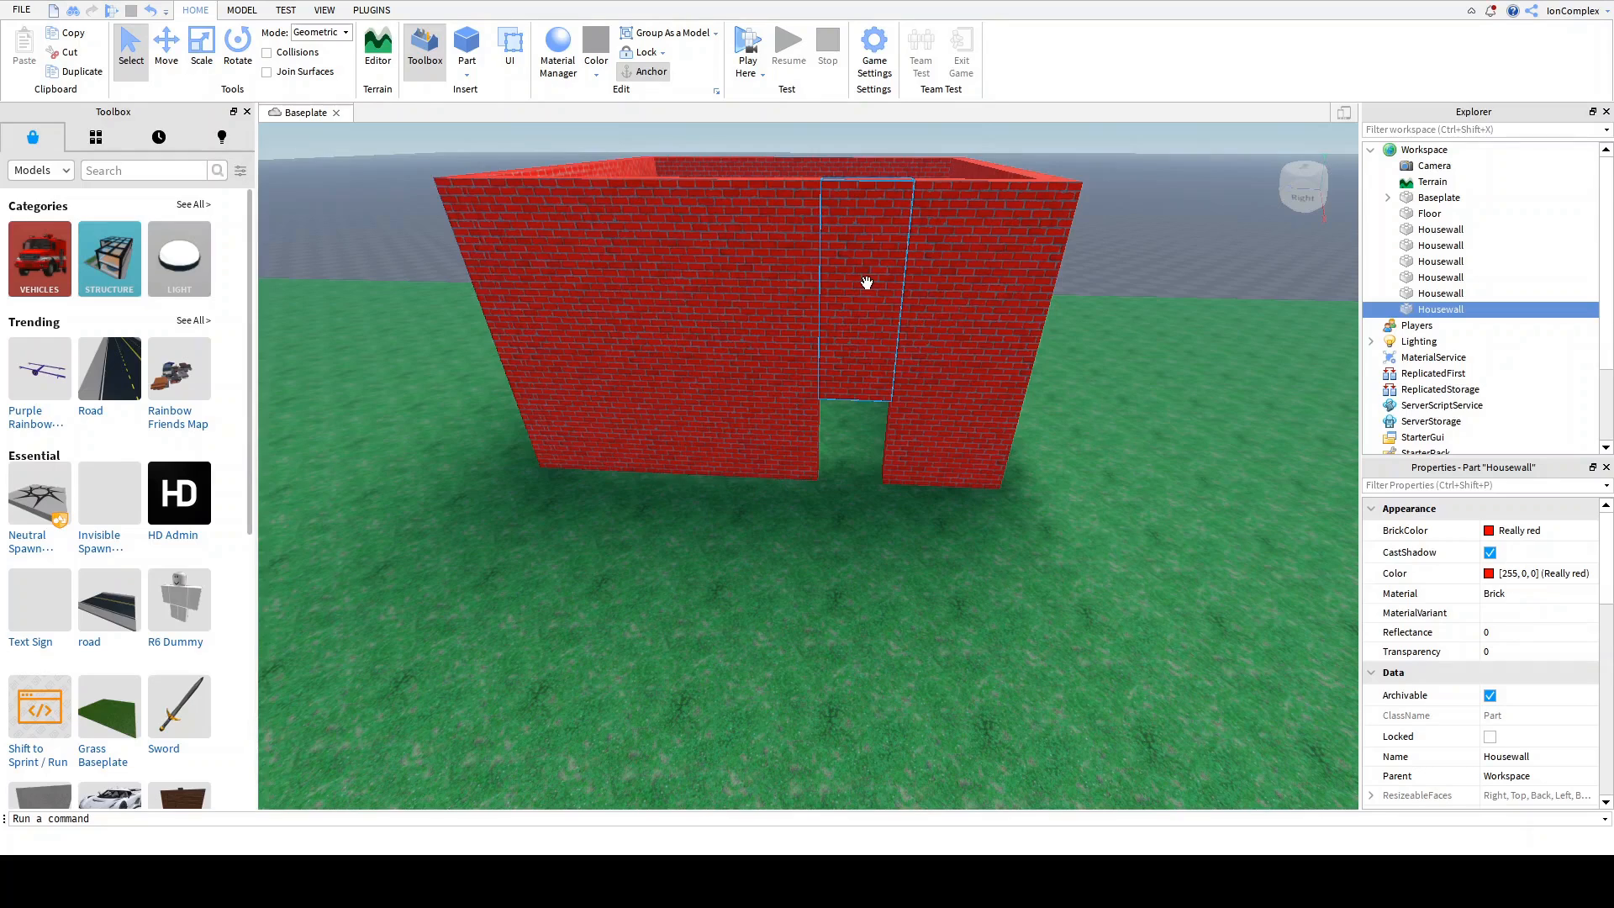
Step: Scale back the outer end of the narrow front wall piece so it meets the side wall without overlapping it
{"action": "left_click", "coordinate": [605, 255]}
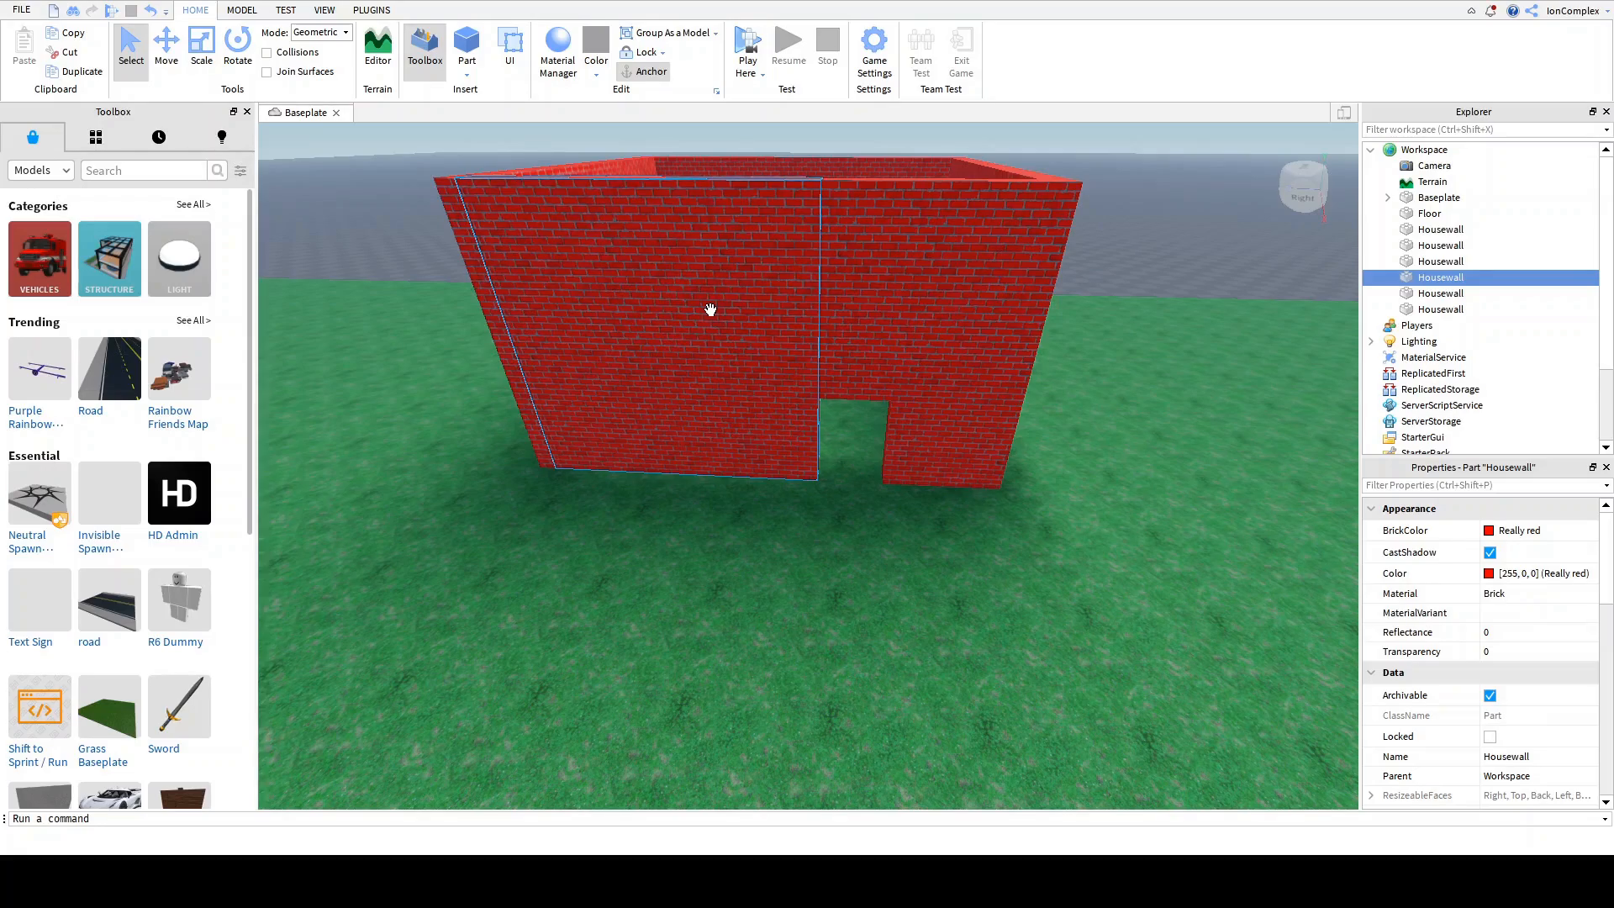
{"action": "key", "text": "w"}
{"action": "right_click_drag", "start_coordinate": [807, 336], "coordinate": [805, 344]}
{"action": "key", "text": "d"}
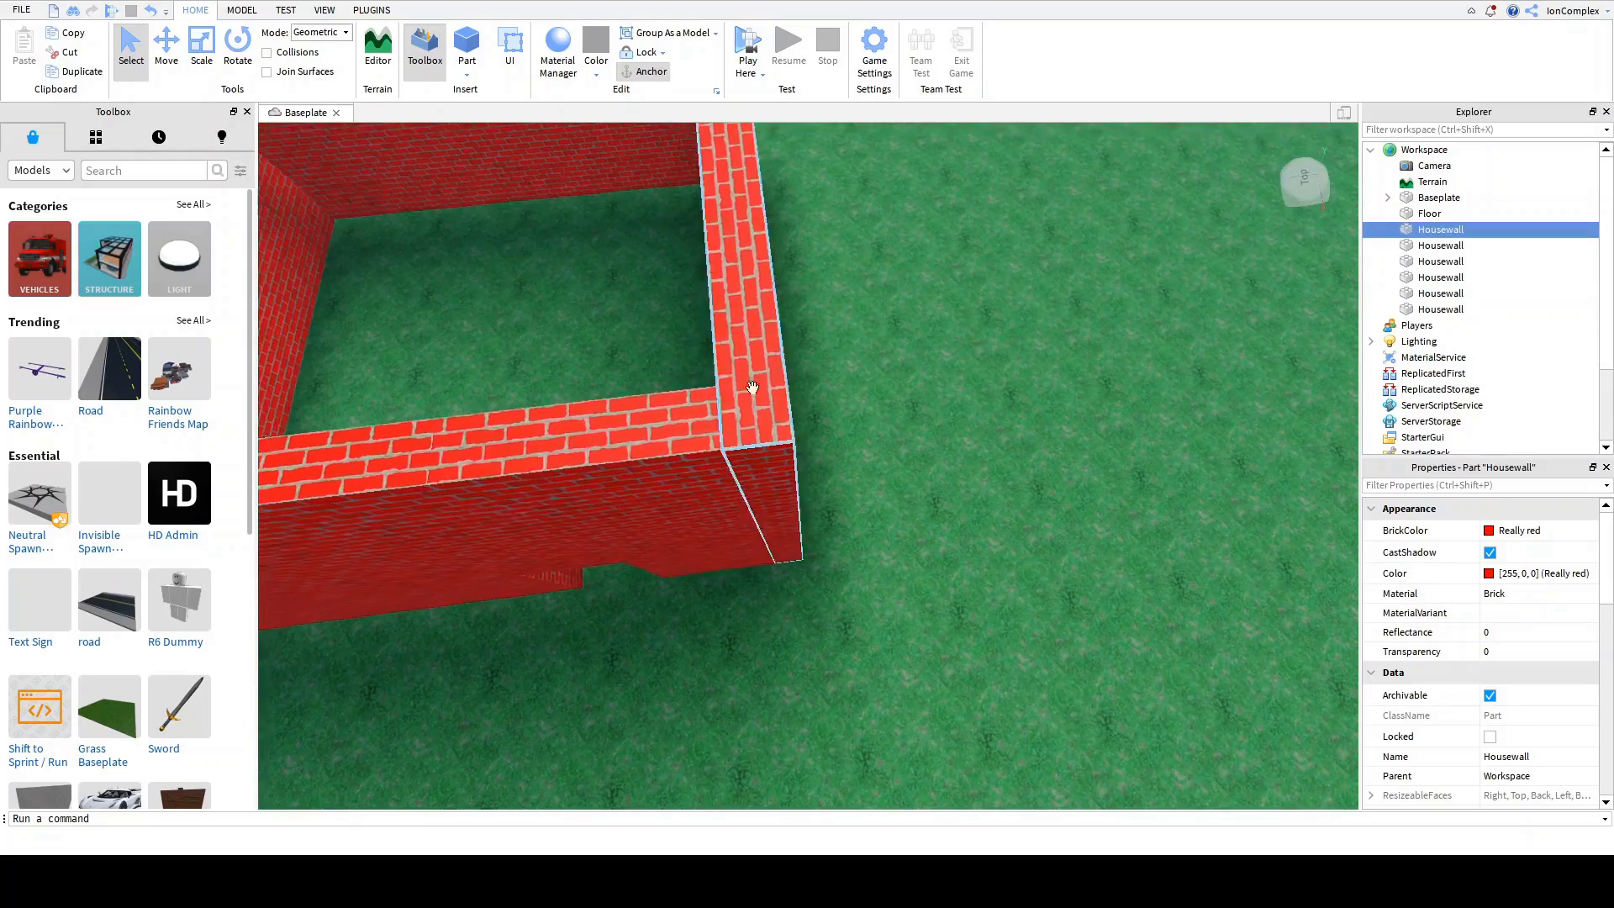
{"action": "left_click", "coordinate": [697, 423]}
{"action": "left_click", "coordinate": [203, 52]}
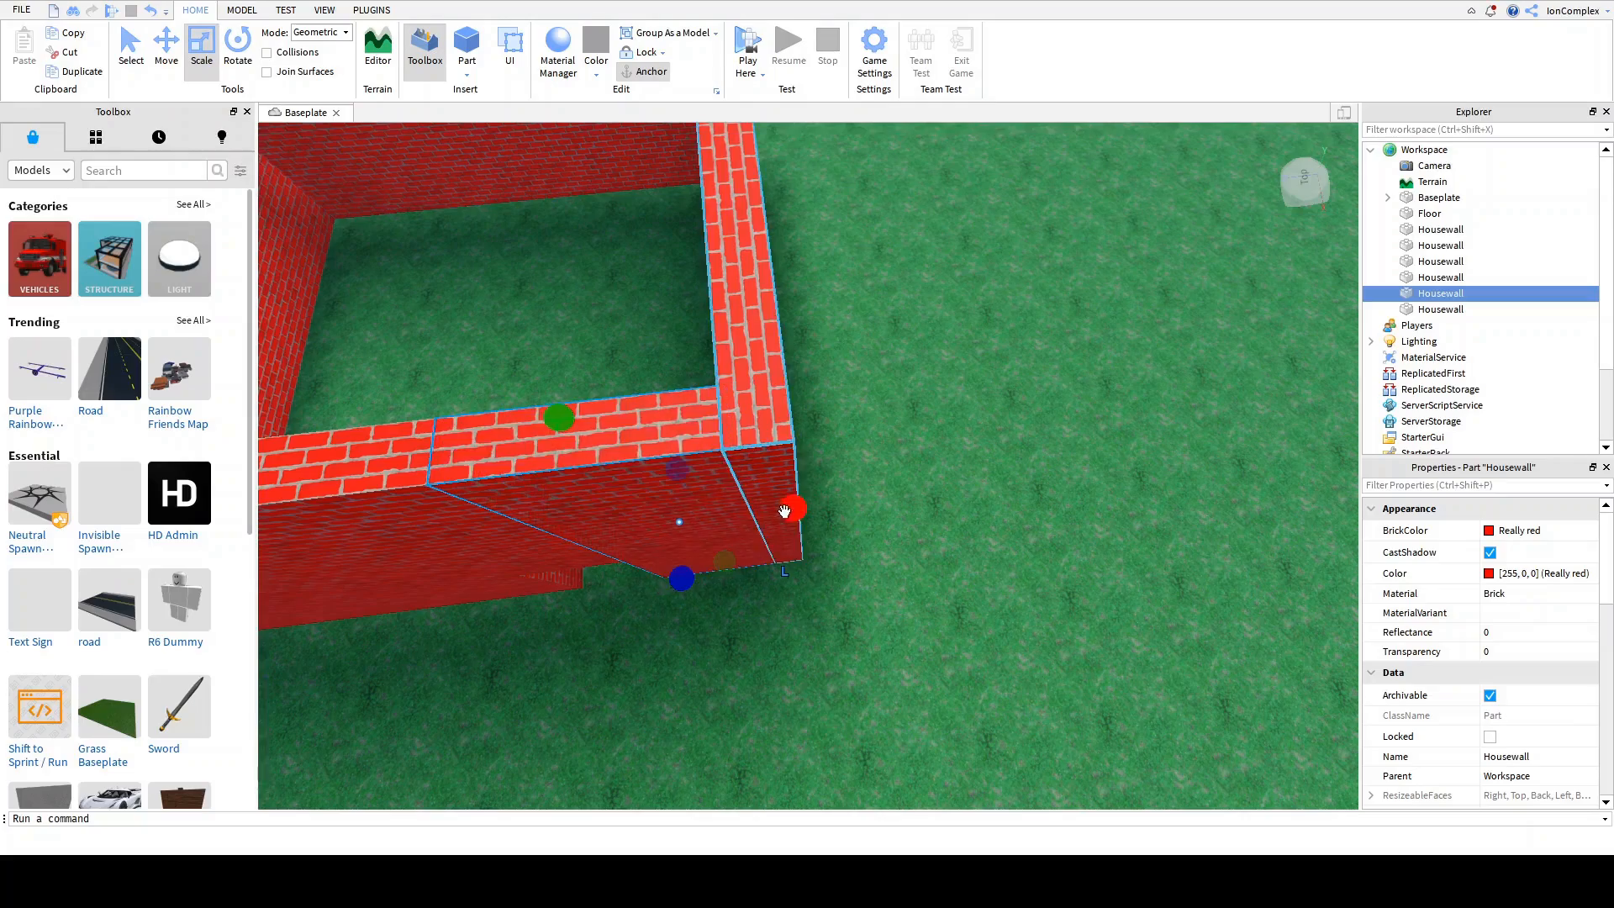
{"action": "key", "text": "a"}
{"action": "right_click_drag", "start_coordinate": [803, 514], "coordinate": [820, 536]}
{"action": "left_click", "coordinate": [820, 535]}
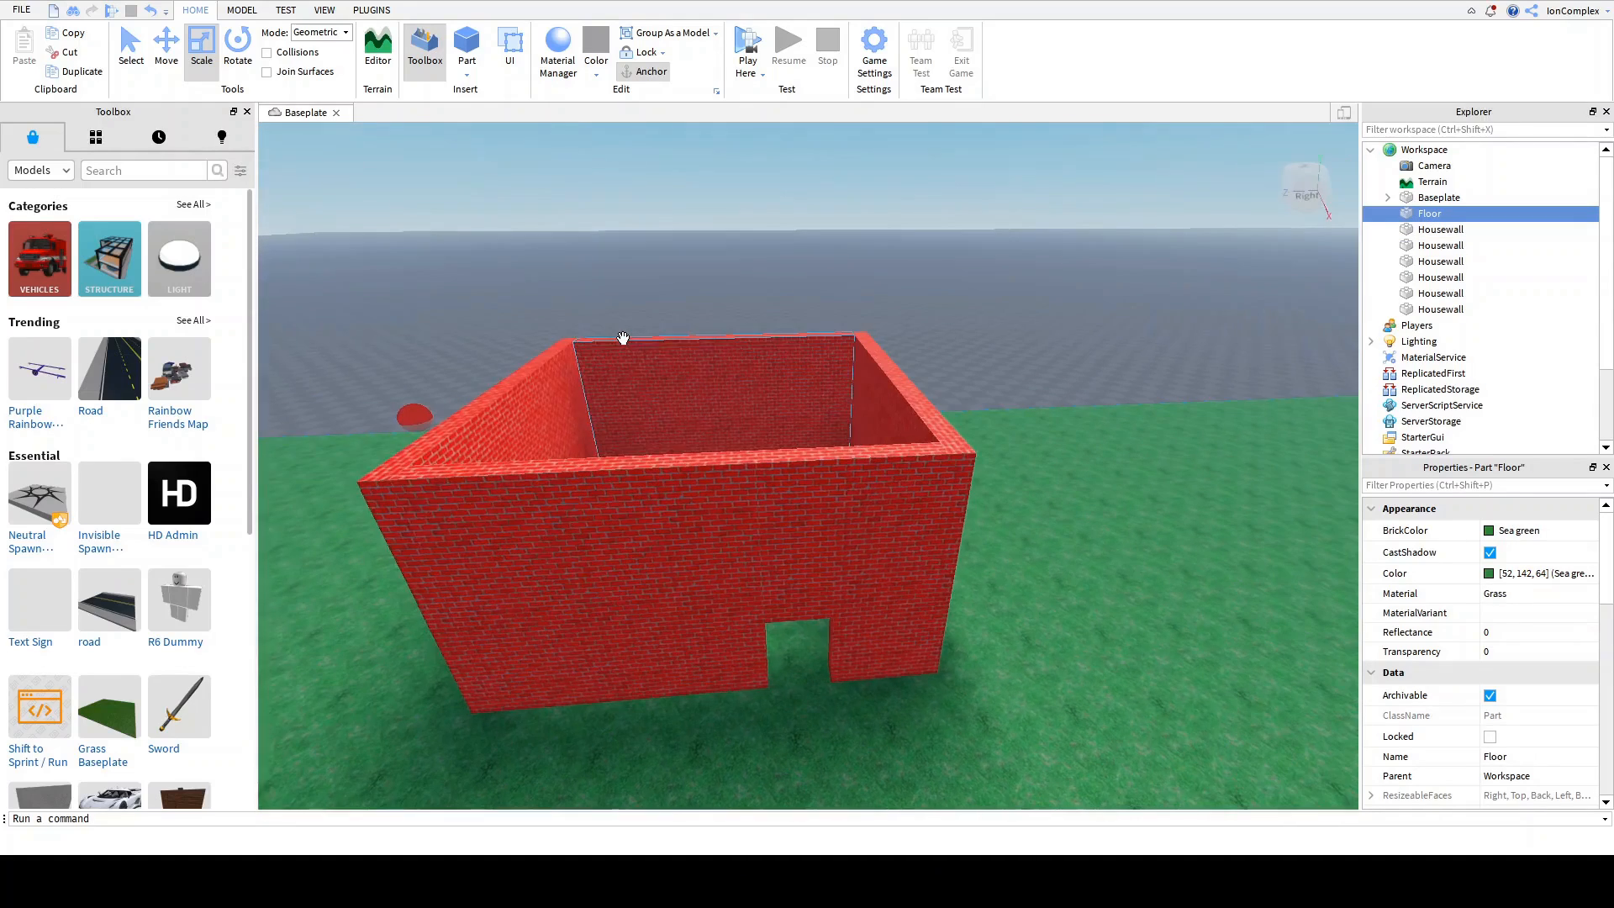
Step: Insert a wedge on top of the front wall and scale it to 2 × 7.75 × 21 studs, covering half the wall's length
{"action": "right_click_drag", "start_coordinate": [623, 338], "coordinate": [623, 338]}
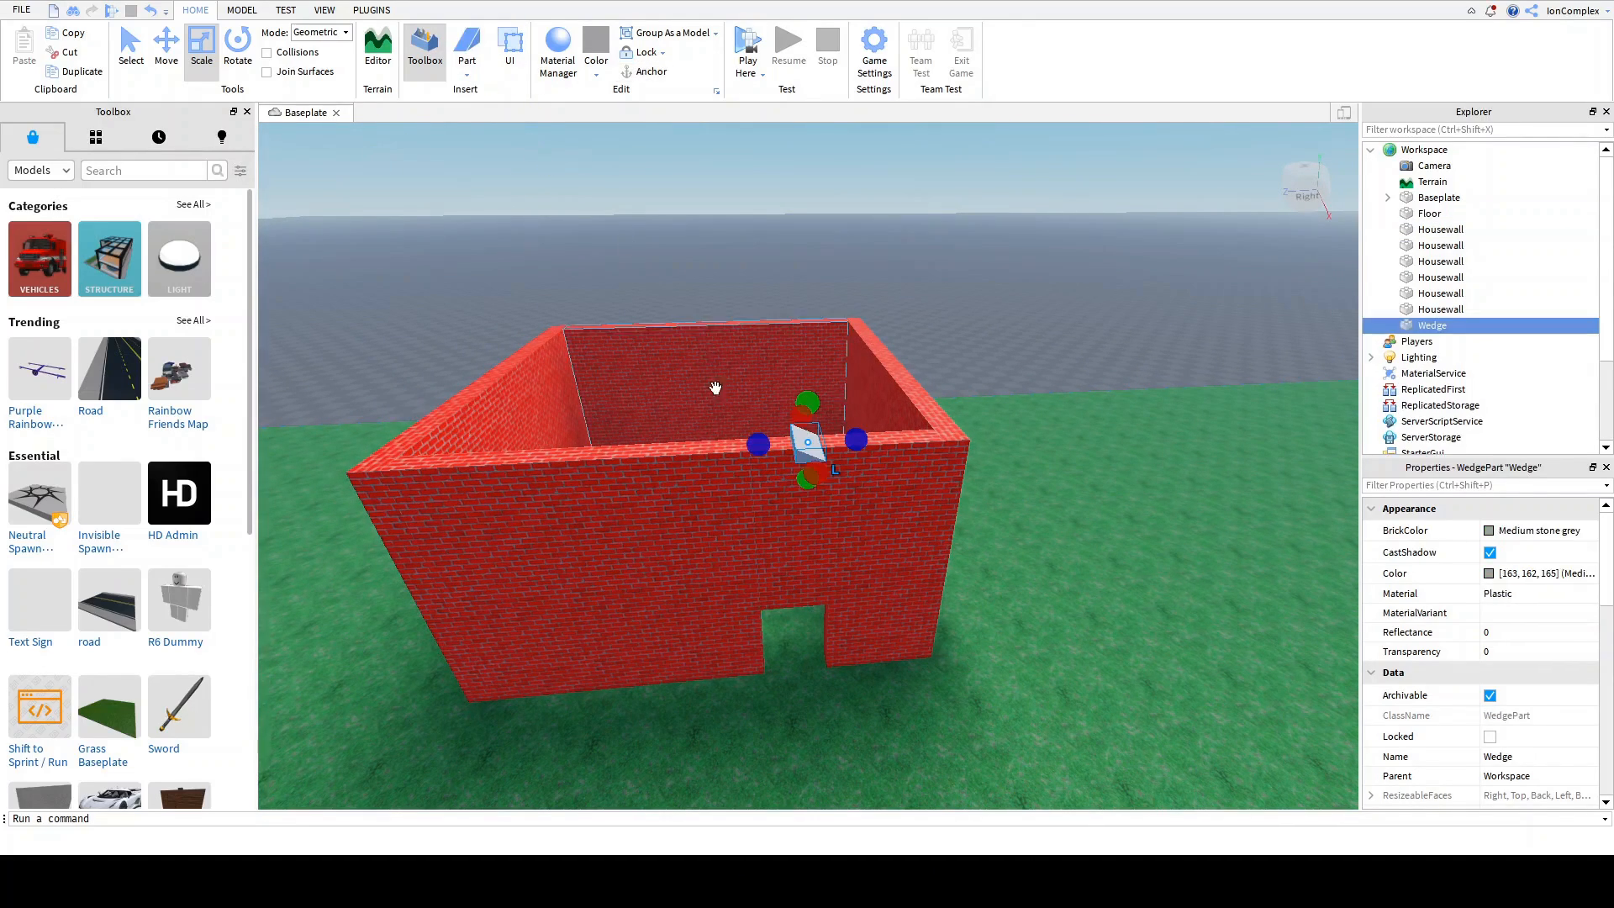
{"action": "key", "text": "w"}
{"action": "right_click_drag", "start_coordinate": [688, 446], "coordinate": [688, 446]}
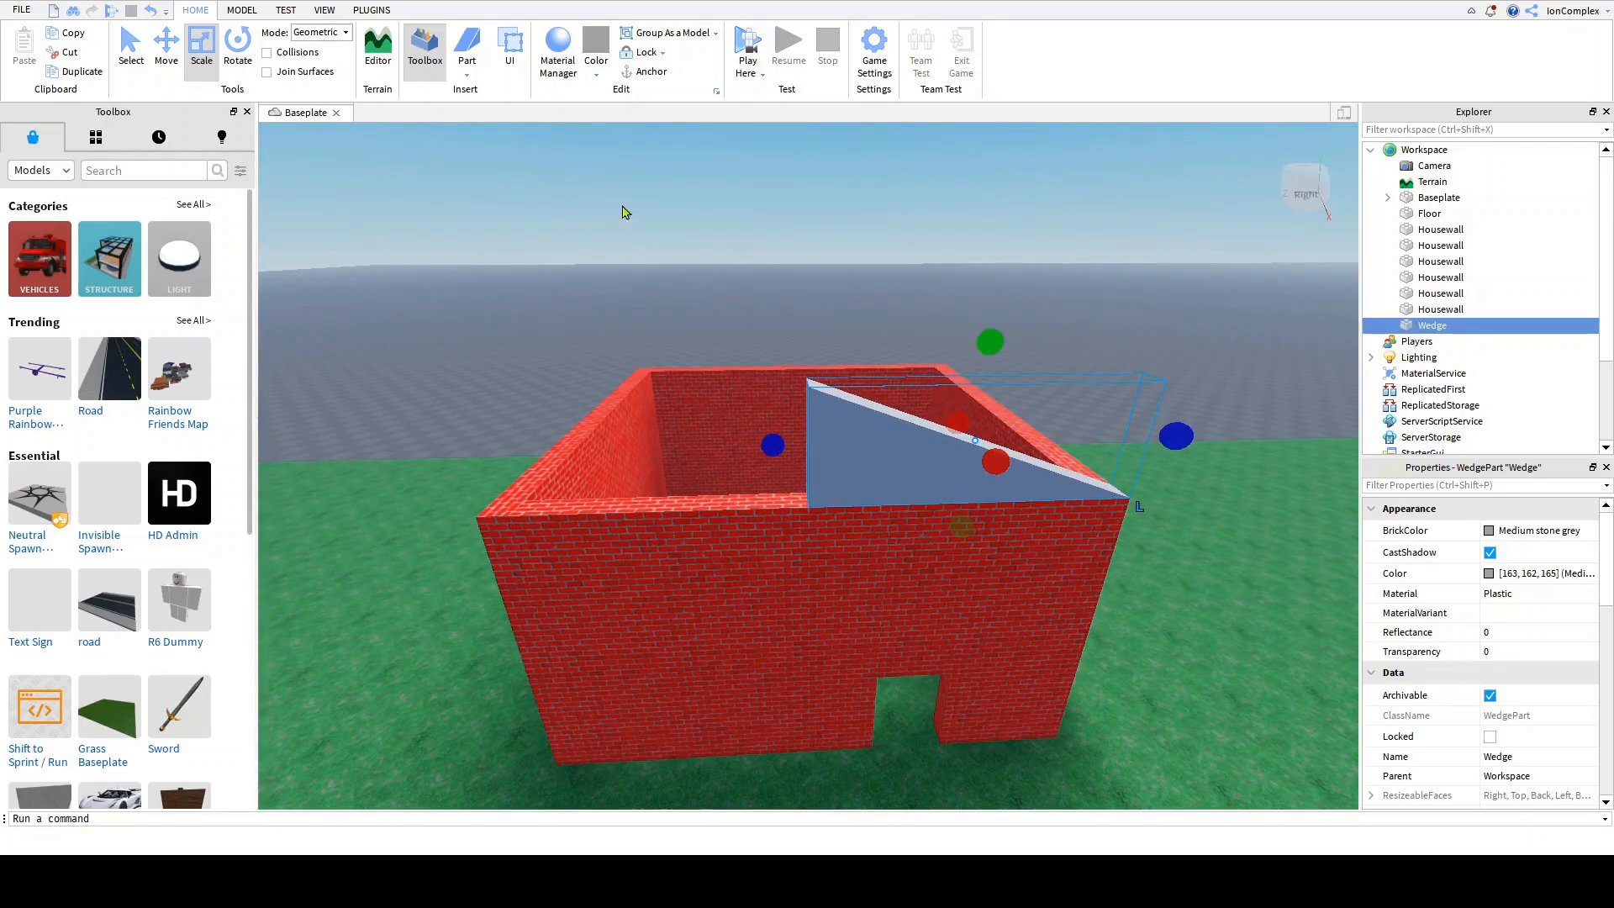
Step: Rename the wedge as Roofwall and anchor it
{"action": "mouse_move", "coordinate": [1479, 333]}
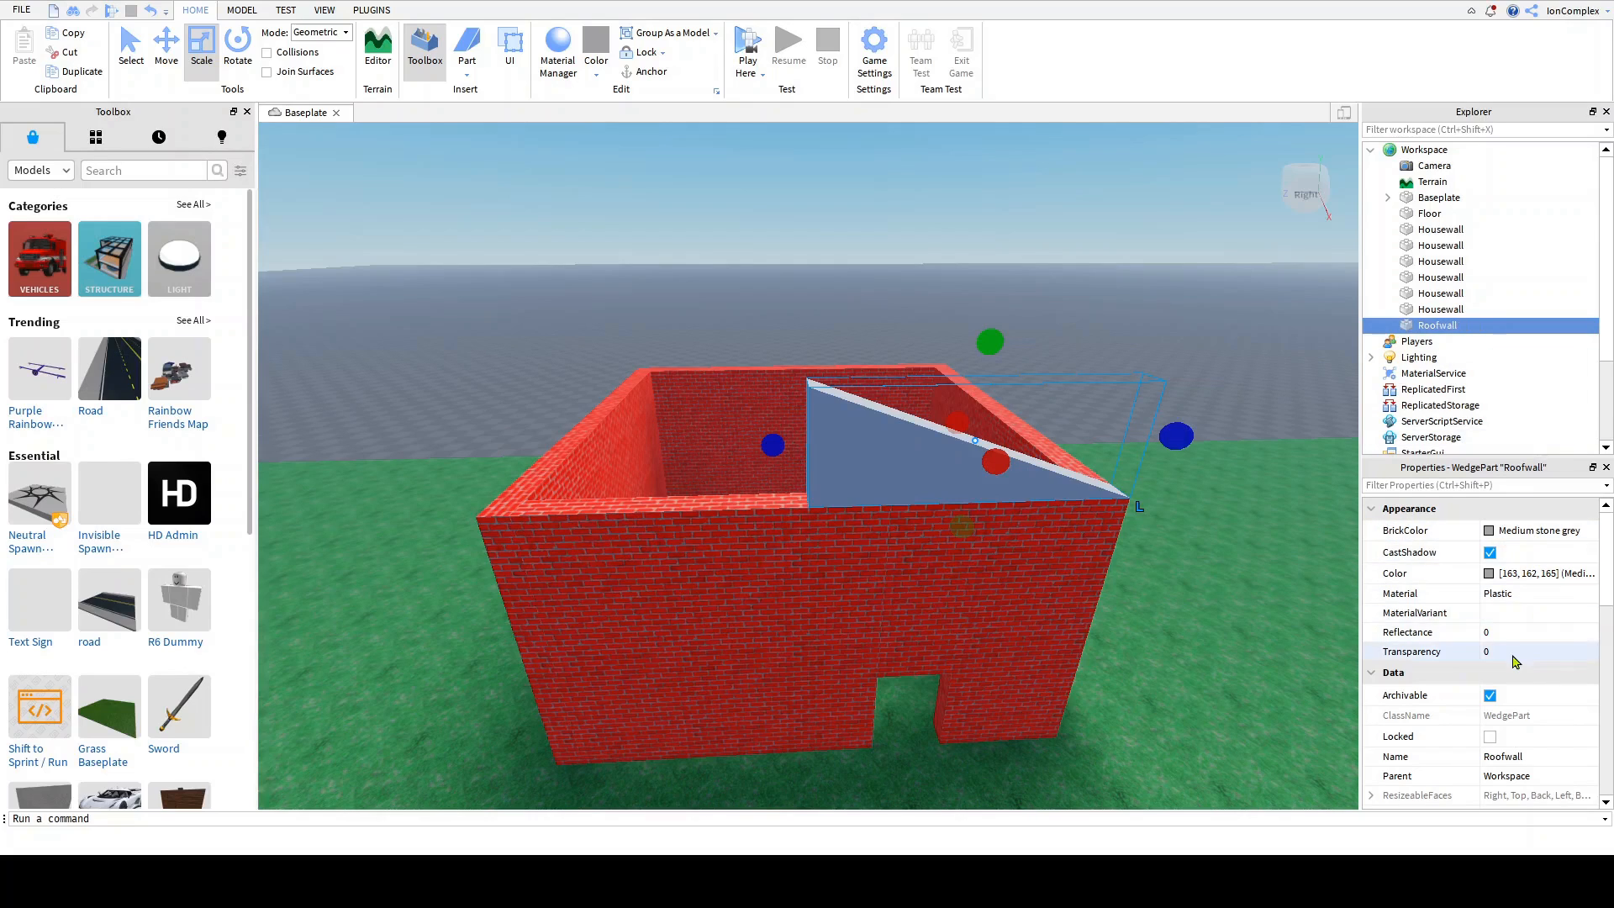
{"action": "scroll", "coordinate": [1517, 652], "scroll_direction": "down", "scroll_amount": 8}
{"action": "scroll", "coordinate": [1520, 652], "scroll_direction": "down", "scroll_amount": 3}
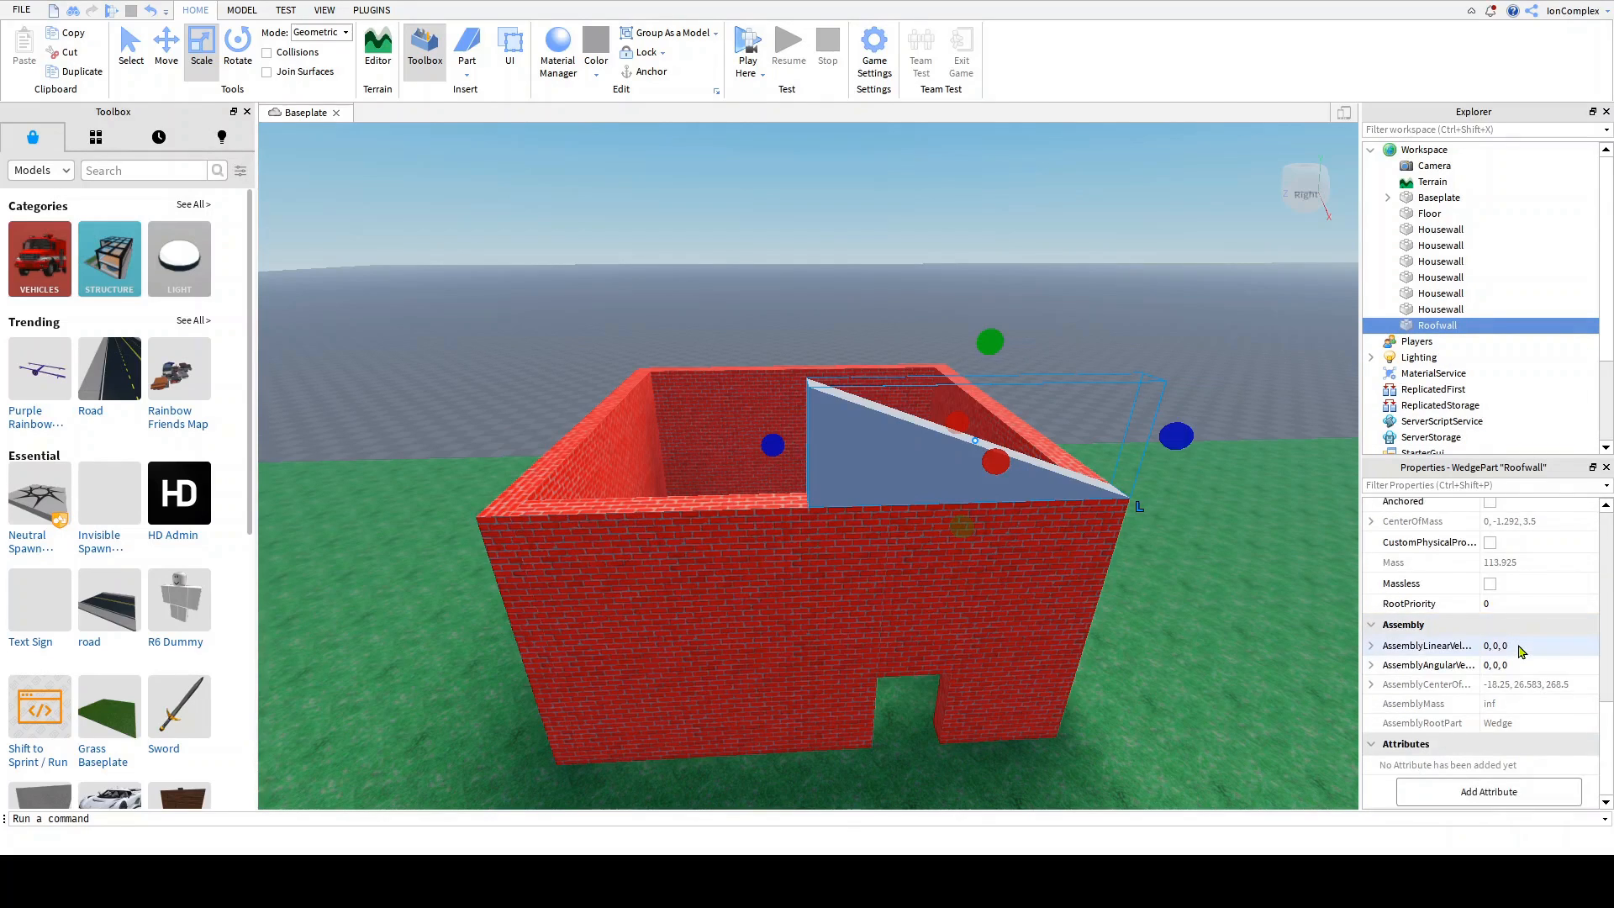
{"action": "scroll", "coordinate": [1519, 652], "scroll_direction": "up", "scroll_amount": 1}
{"action": "left_click", "coordinate": [1491, 562]}
{"action": "scroll", "coordinate": [1513, 554], "scroll_direction": "up", "scroll_amount": 10}
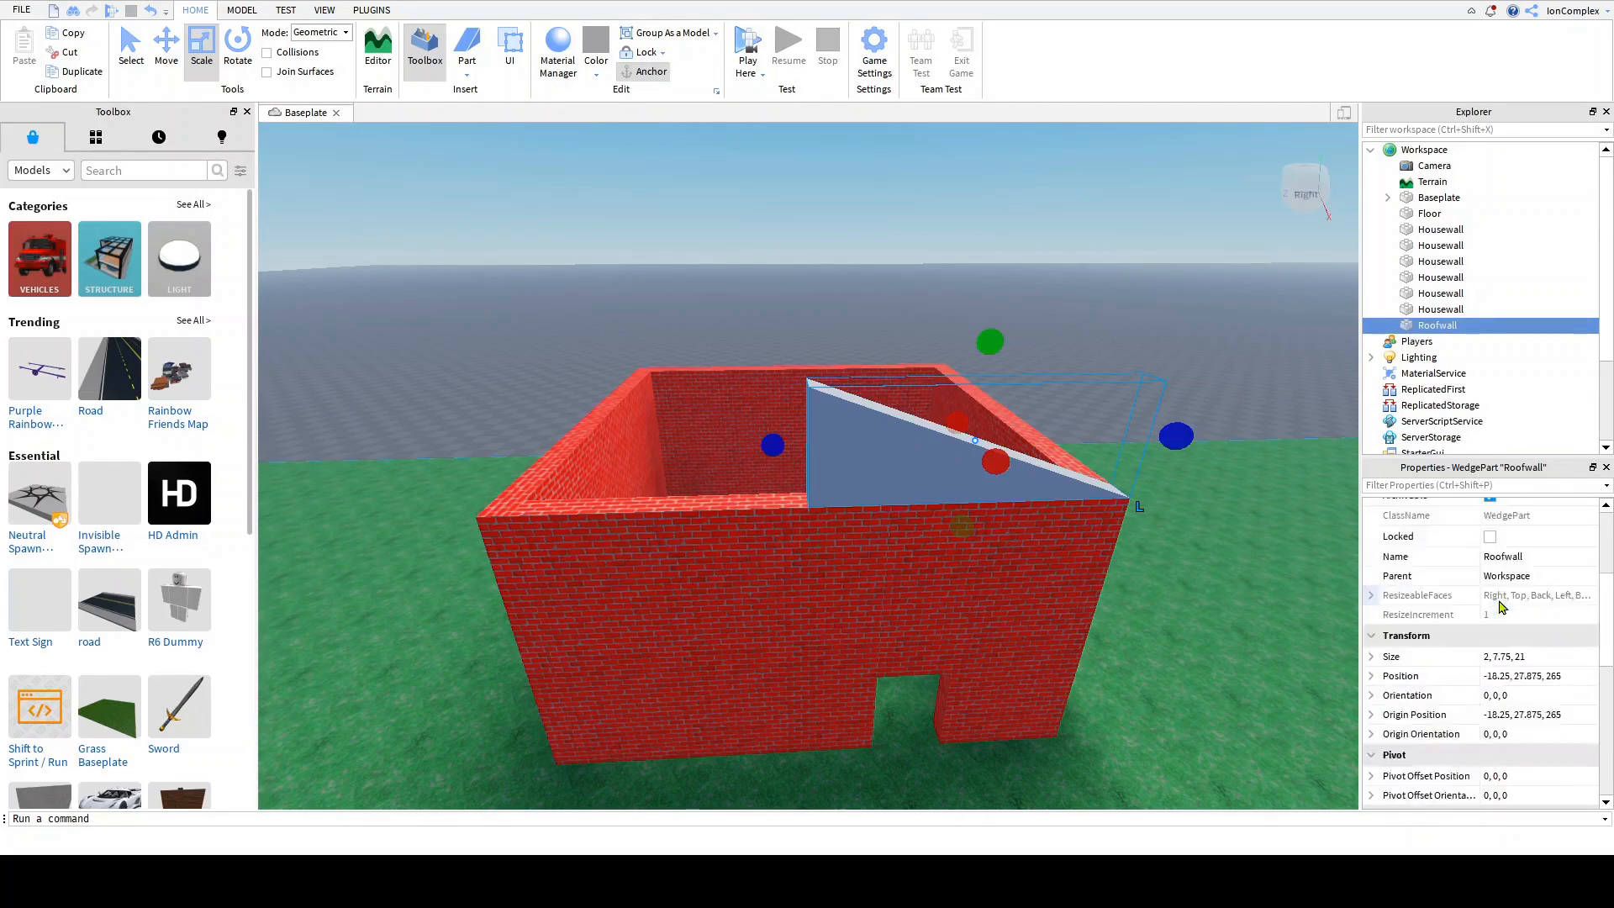
Step: Set the roof wedge's material to WoodPlanks and its BrickColor to Rust
{"action": "left_click", "coordinate": [1530, 538]}
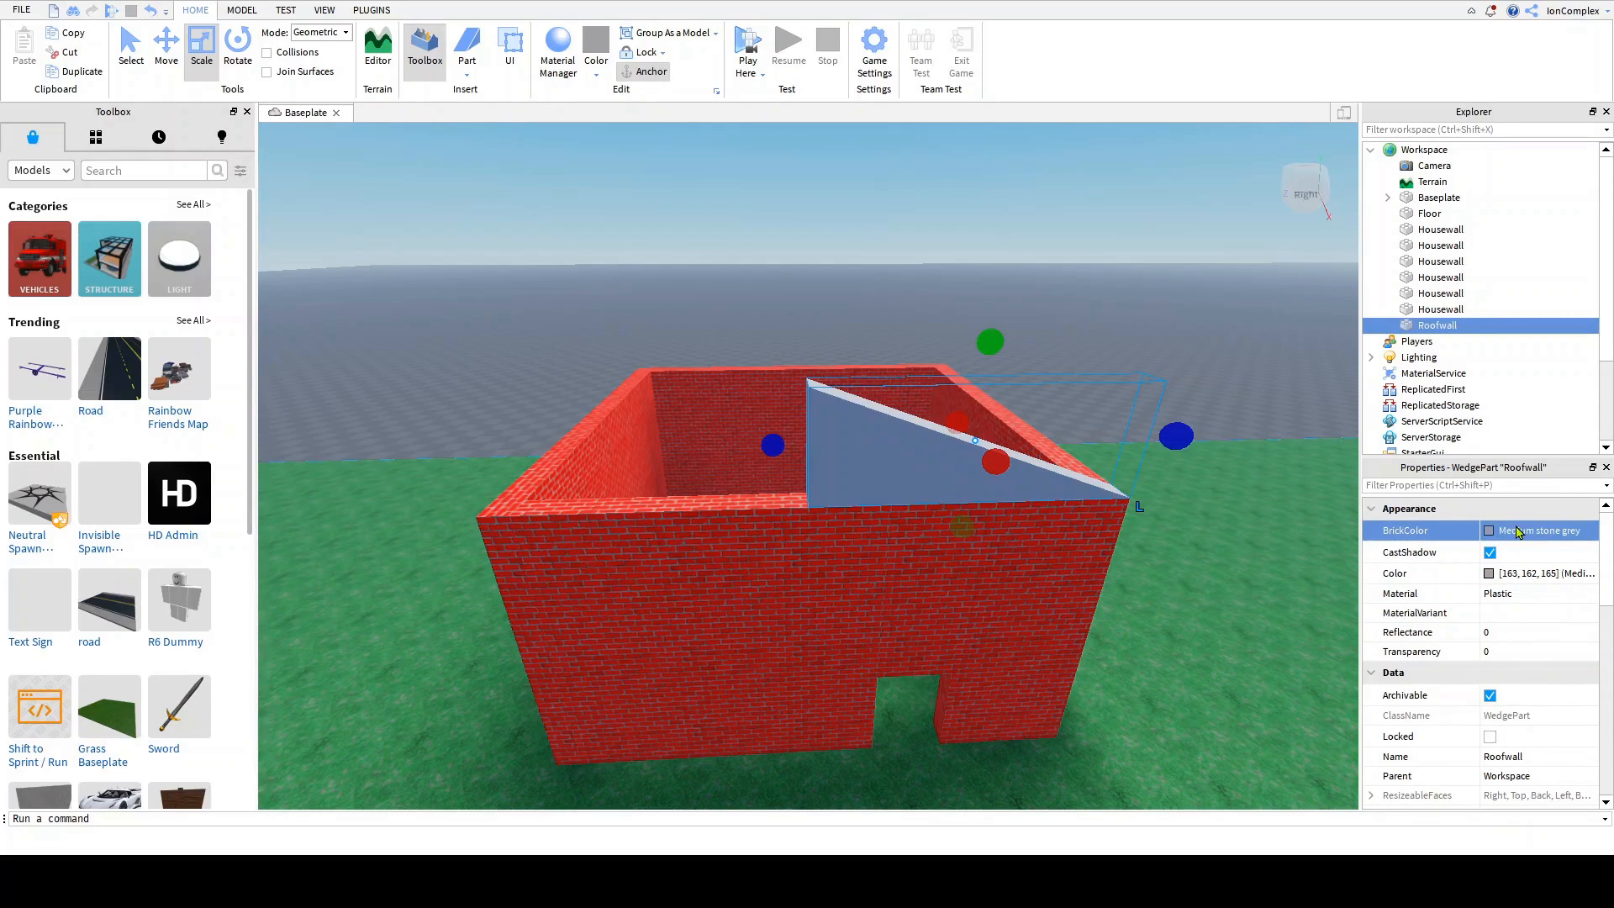
{"action": "left_click", "coordinate": [1559, 597]}
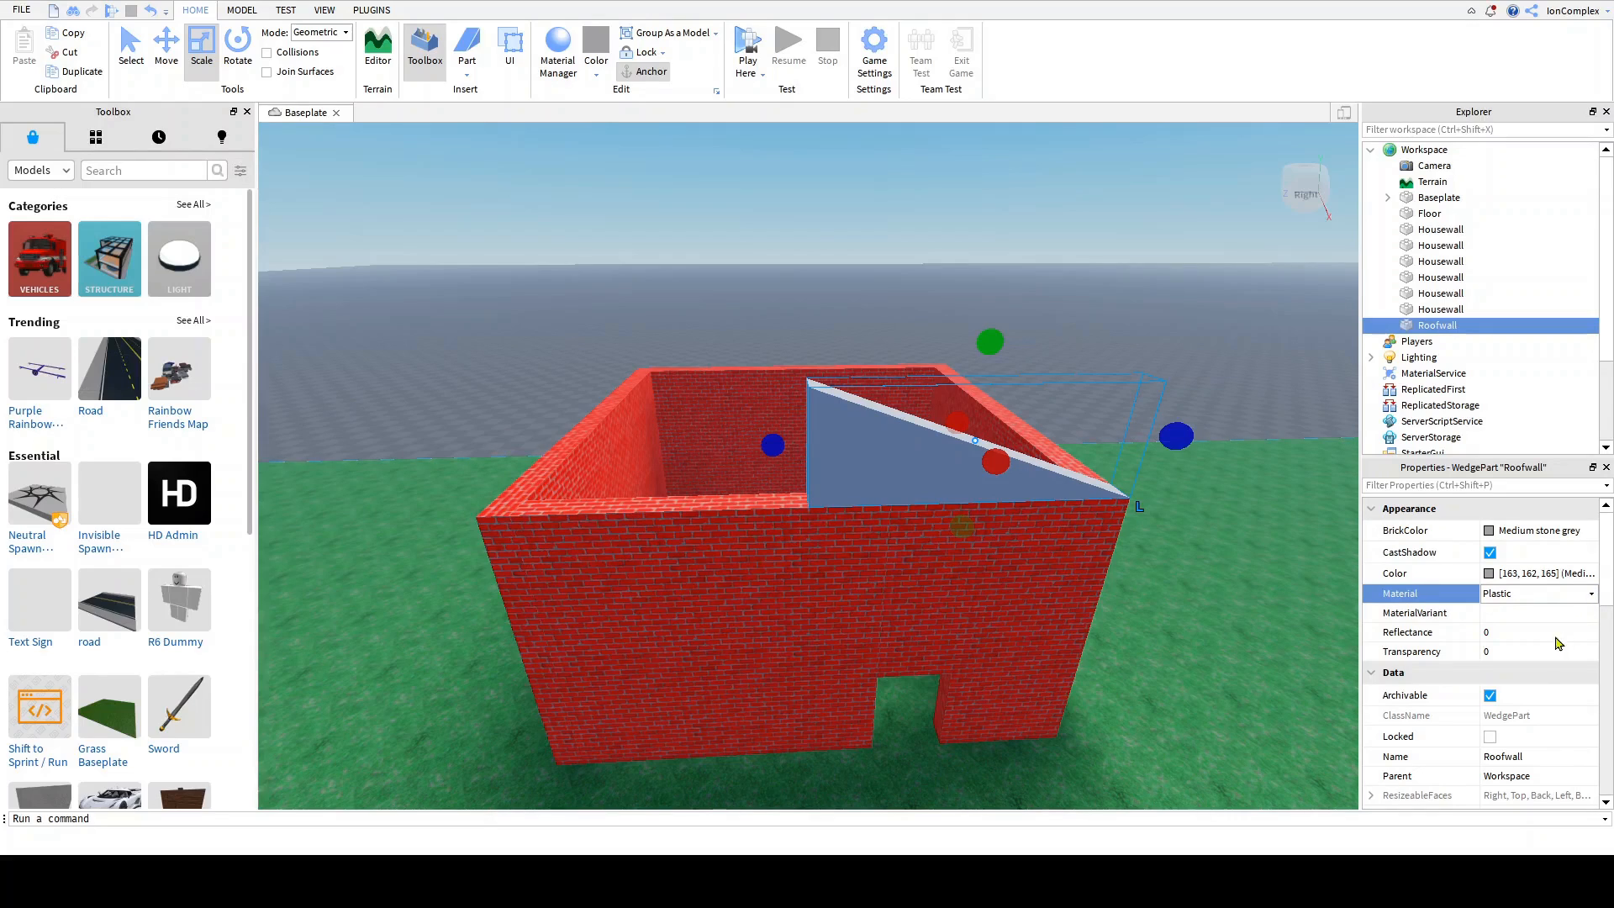
{"action": "left_click", "coordinate": [1550, 728]}
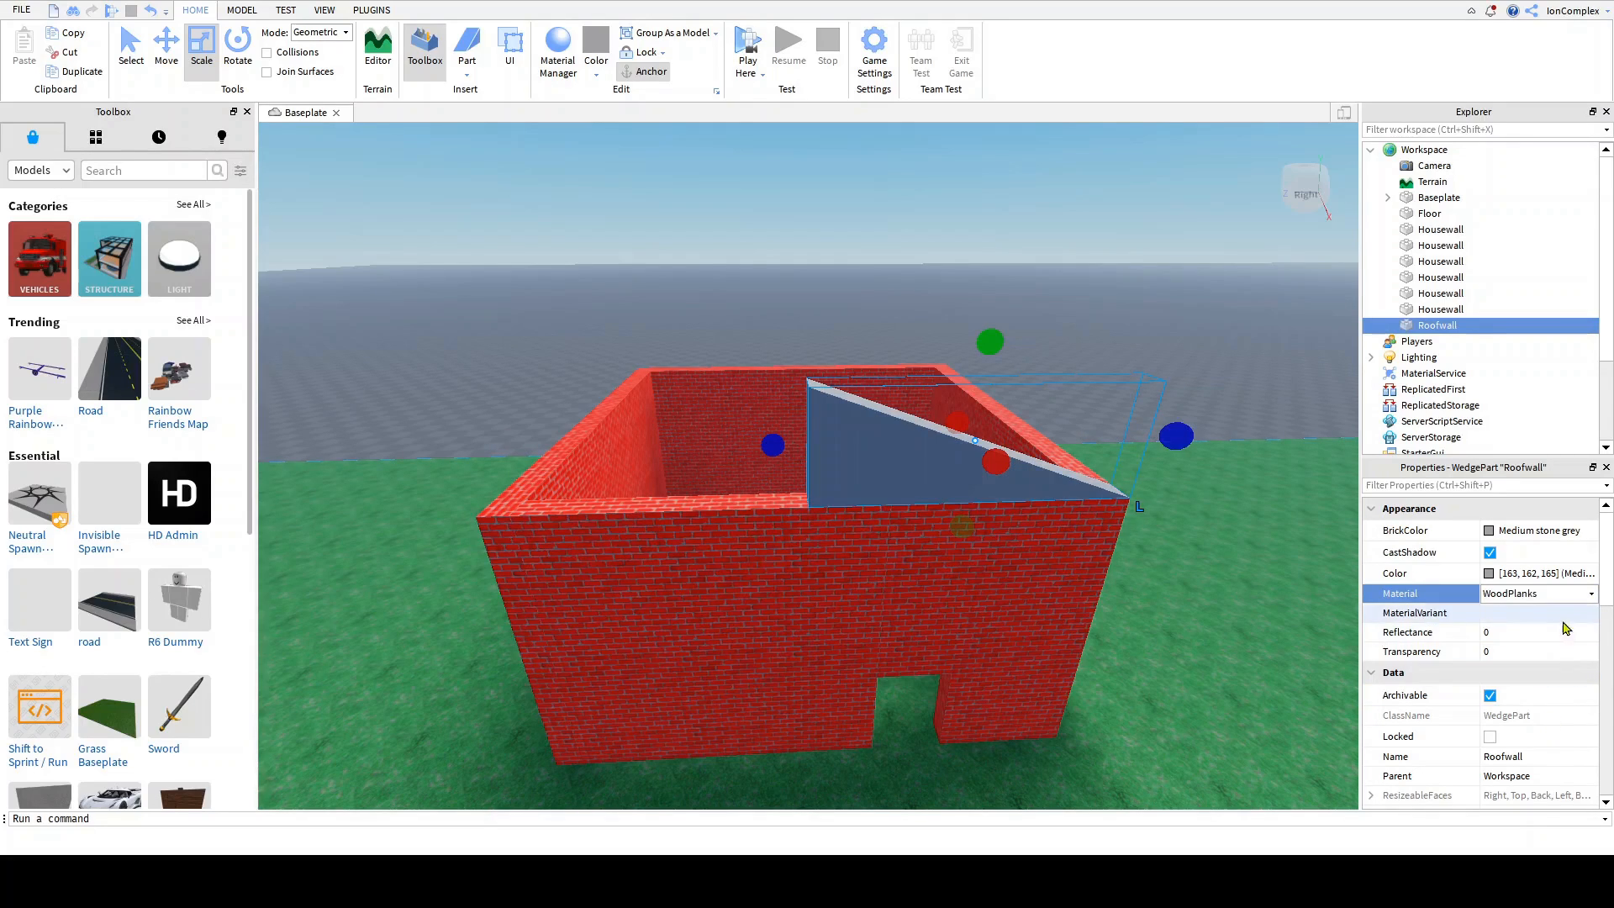
{"action": "left_click", "coordinate": [1543, 531]}
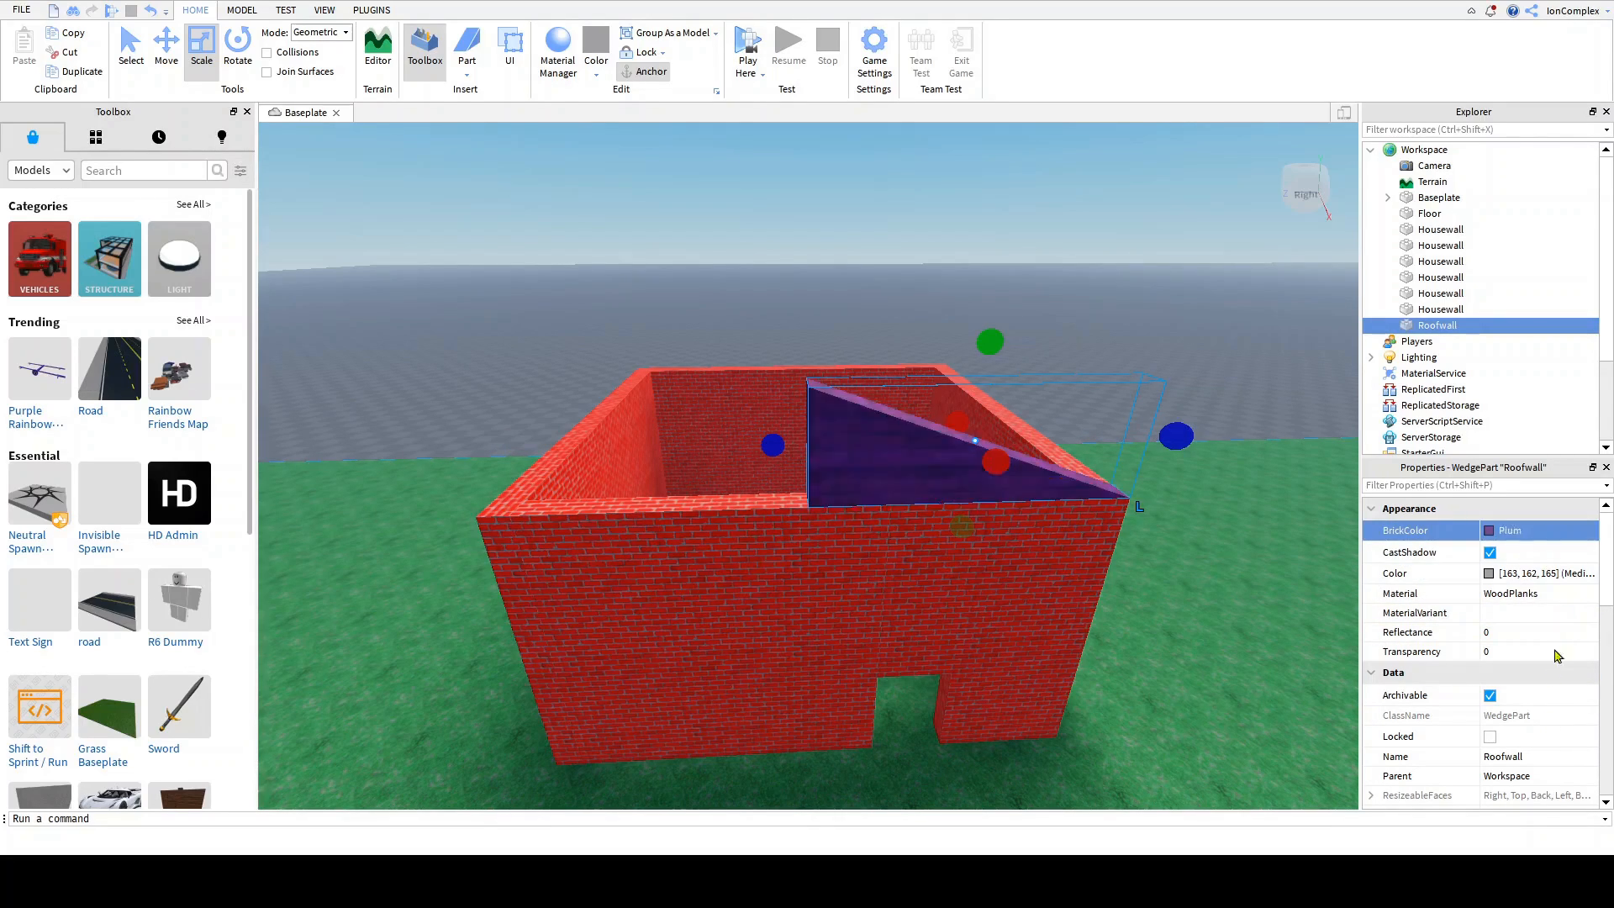
{"action": "left_click", "coordinate": [1577, 725]}
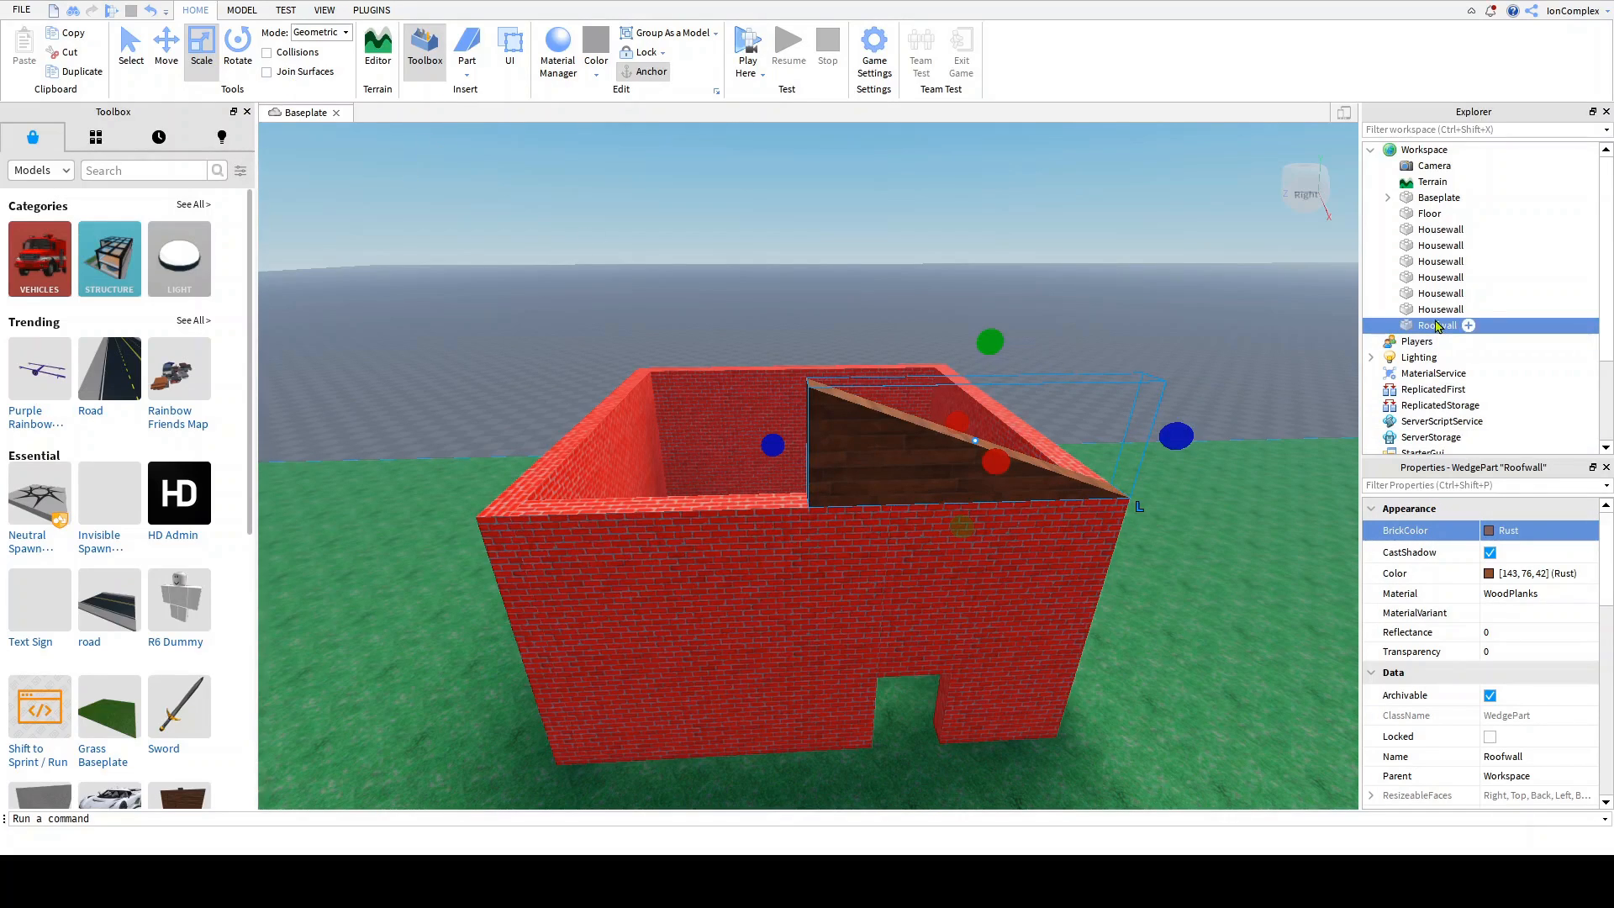
Step: Duplicate the roof wedge, rotate the copy 180 degrees, and move it to the other half of the front wall to form a gable
{"action": "key", "text": "ctrl+d"}
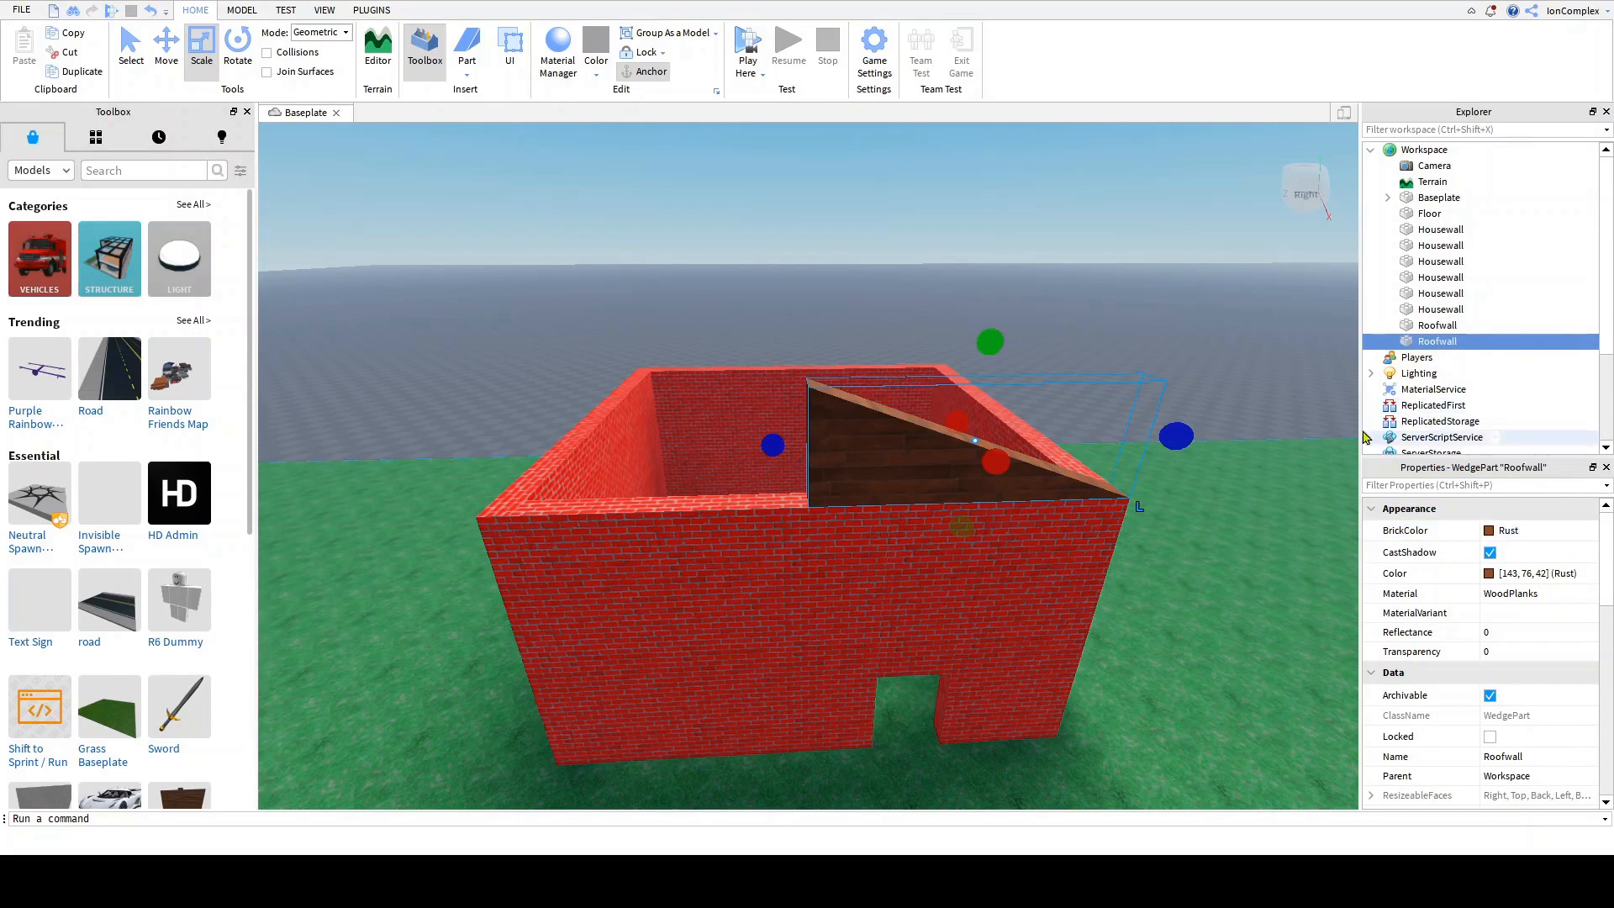
{"action": "left_click", "coordinate": [238, 46]}
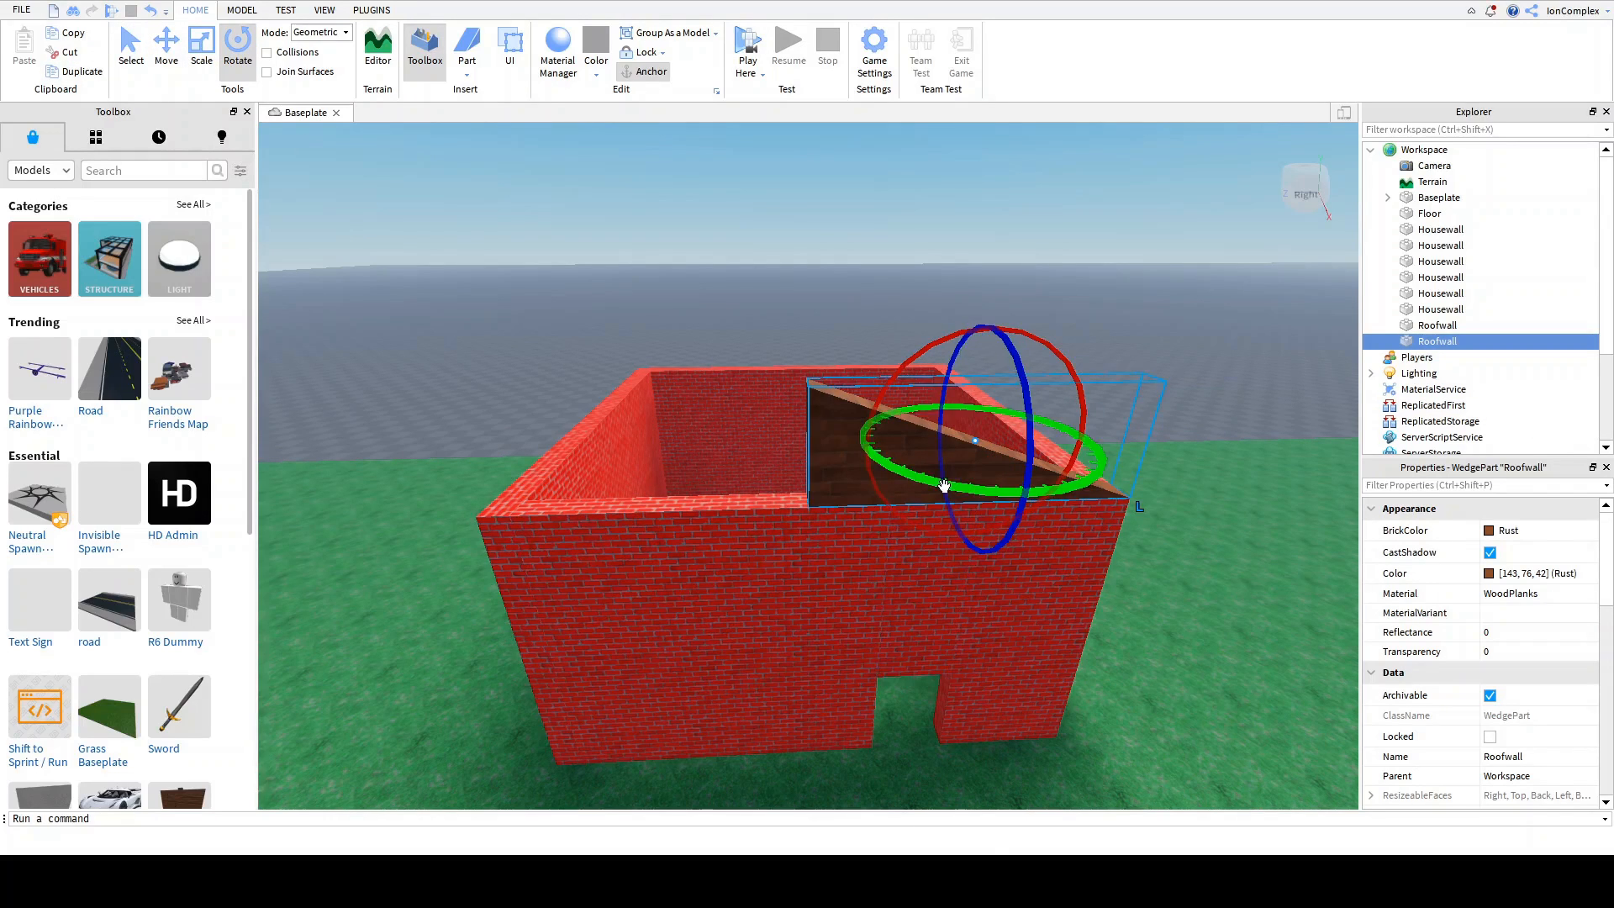
{"action": "left_click_drag", "start_coordinate": [944, 486], "coordinate": [1017, 392]}
{"action": "left_click", "coordinate": [166, 46]}
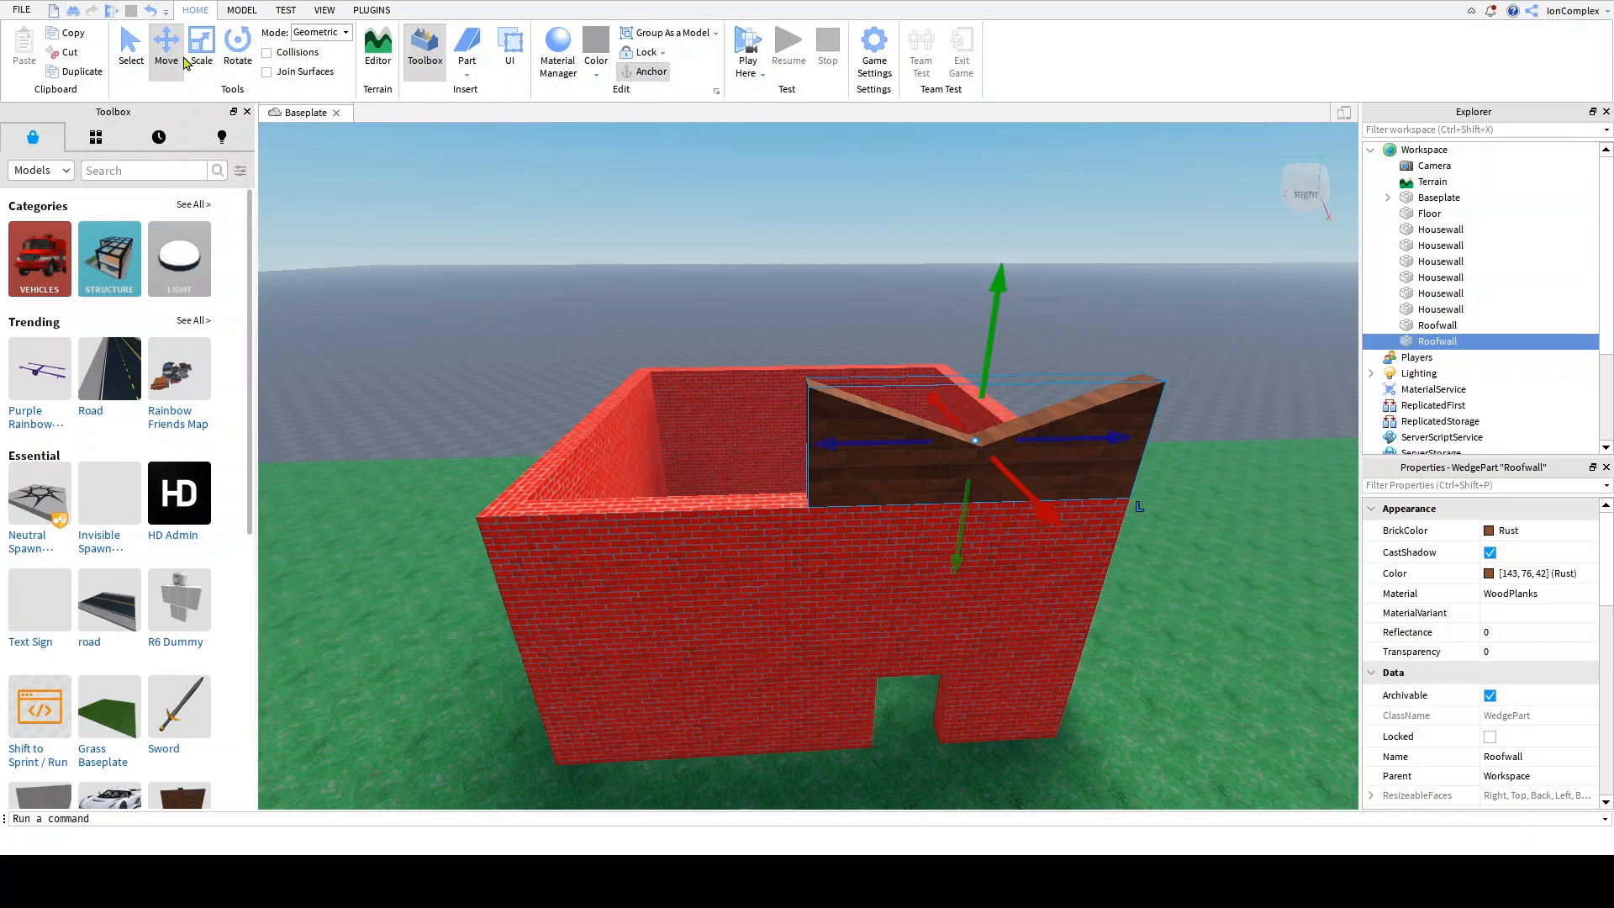
{"action": "left_click_drag", "start_coordinate": [1107, 443], "coordinate": [771, 448]}
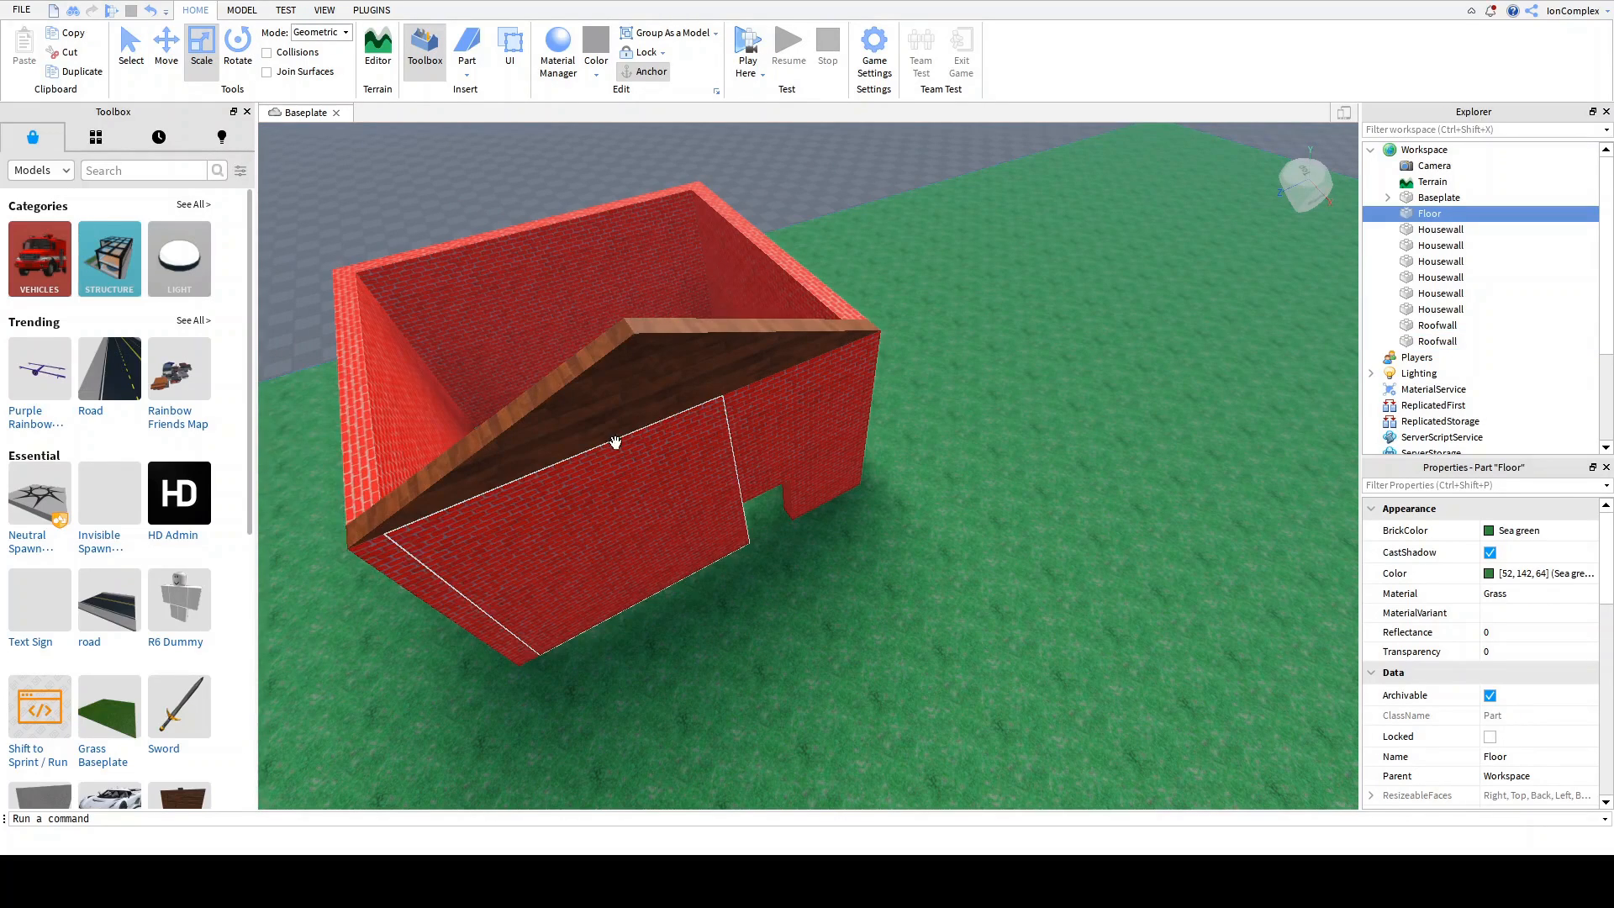
Step: Duplicate both front gable wedges together and move the copies onto the top of the opposite wall
{"action": "left_click", "coordinate": [592, 421]}
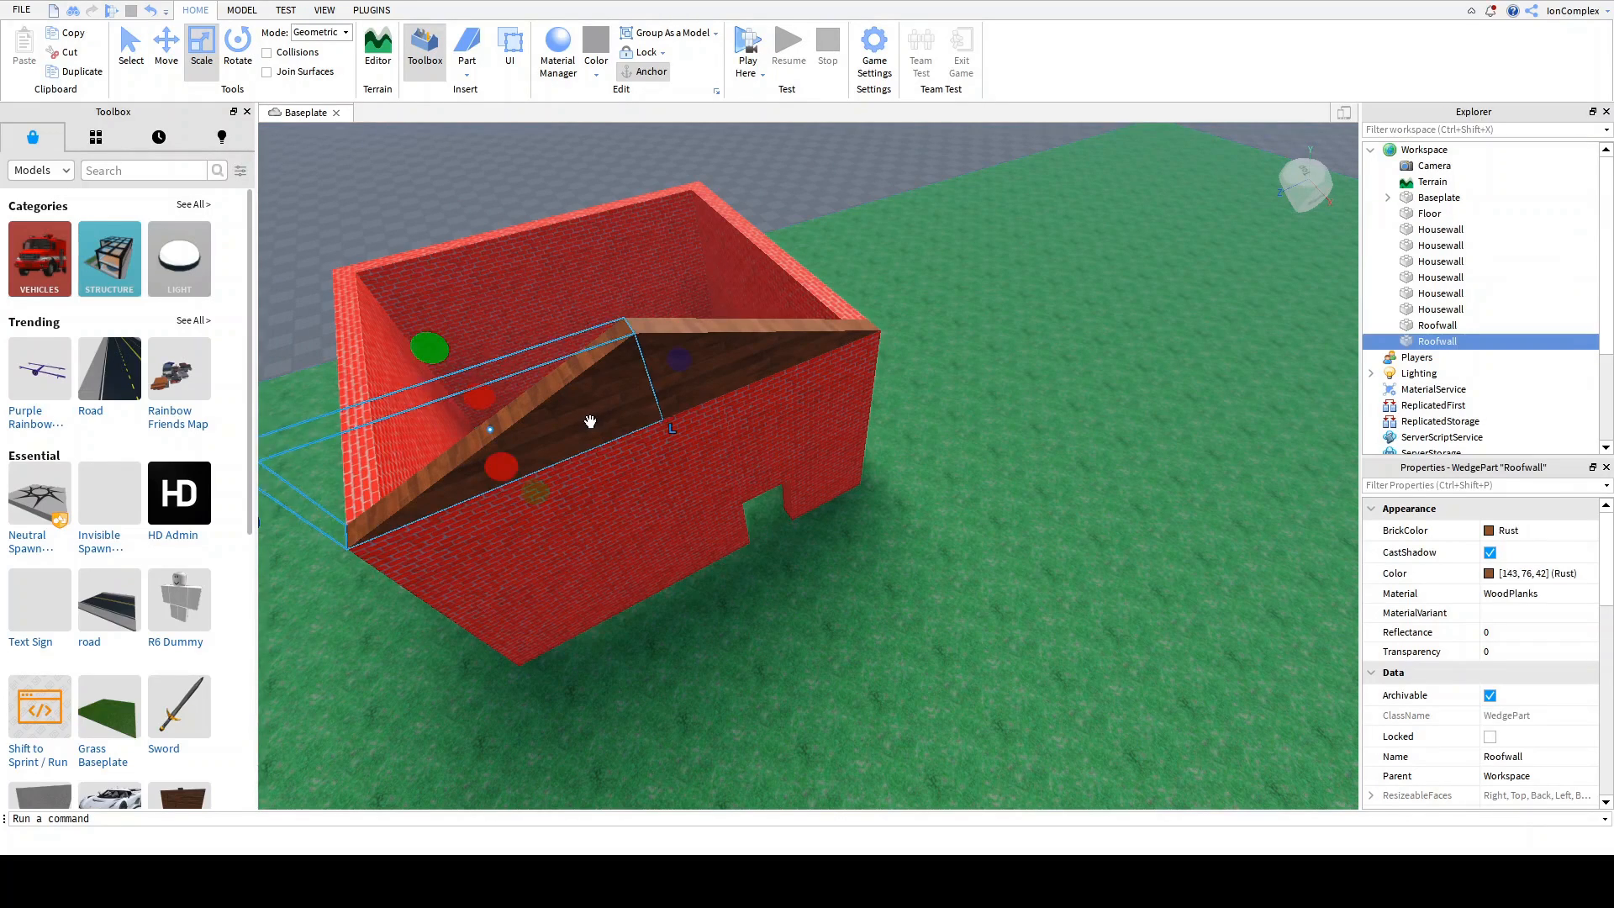
{"action": "left_click", "coordinate": [775, 395], "text": "ctrl"}
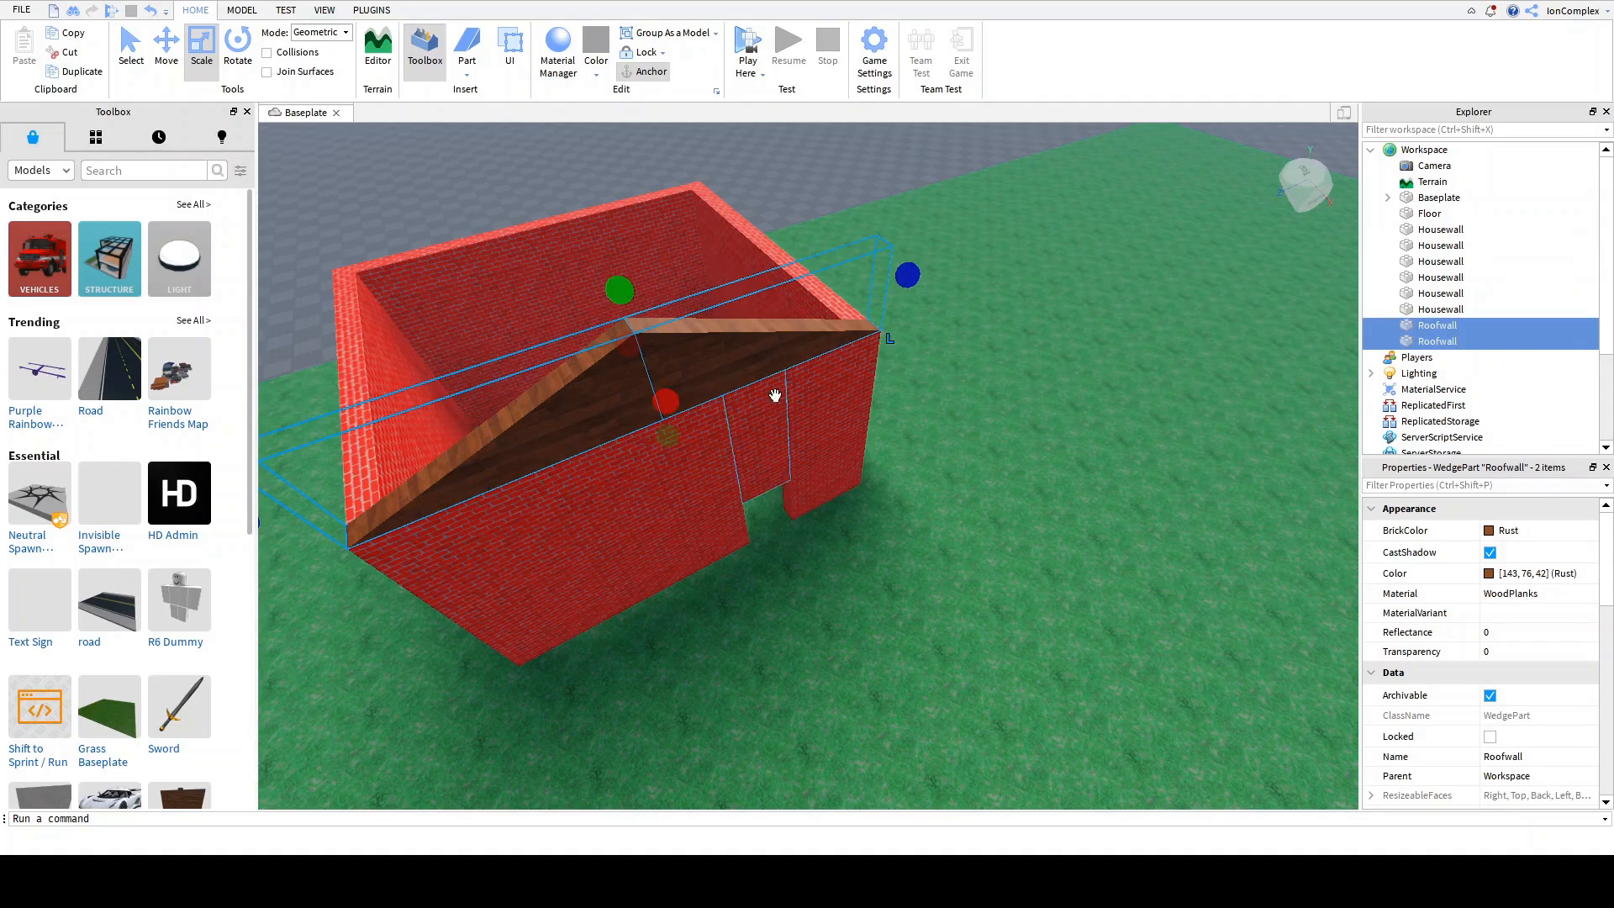
{"action": "right_click_drag", "start_coordinate": [949, 514], "coordinate": [943, 512]}
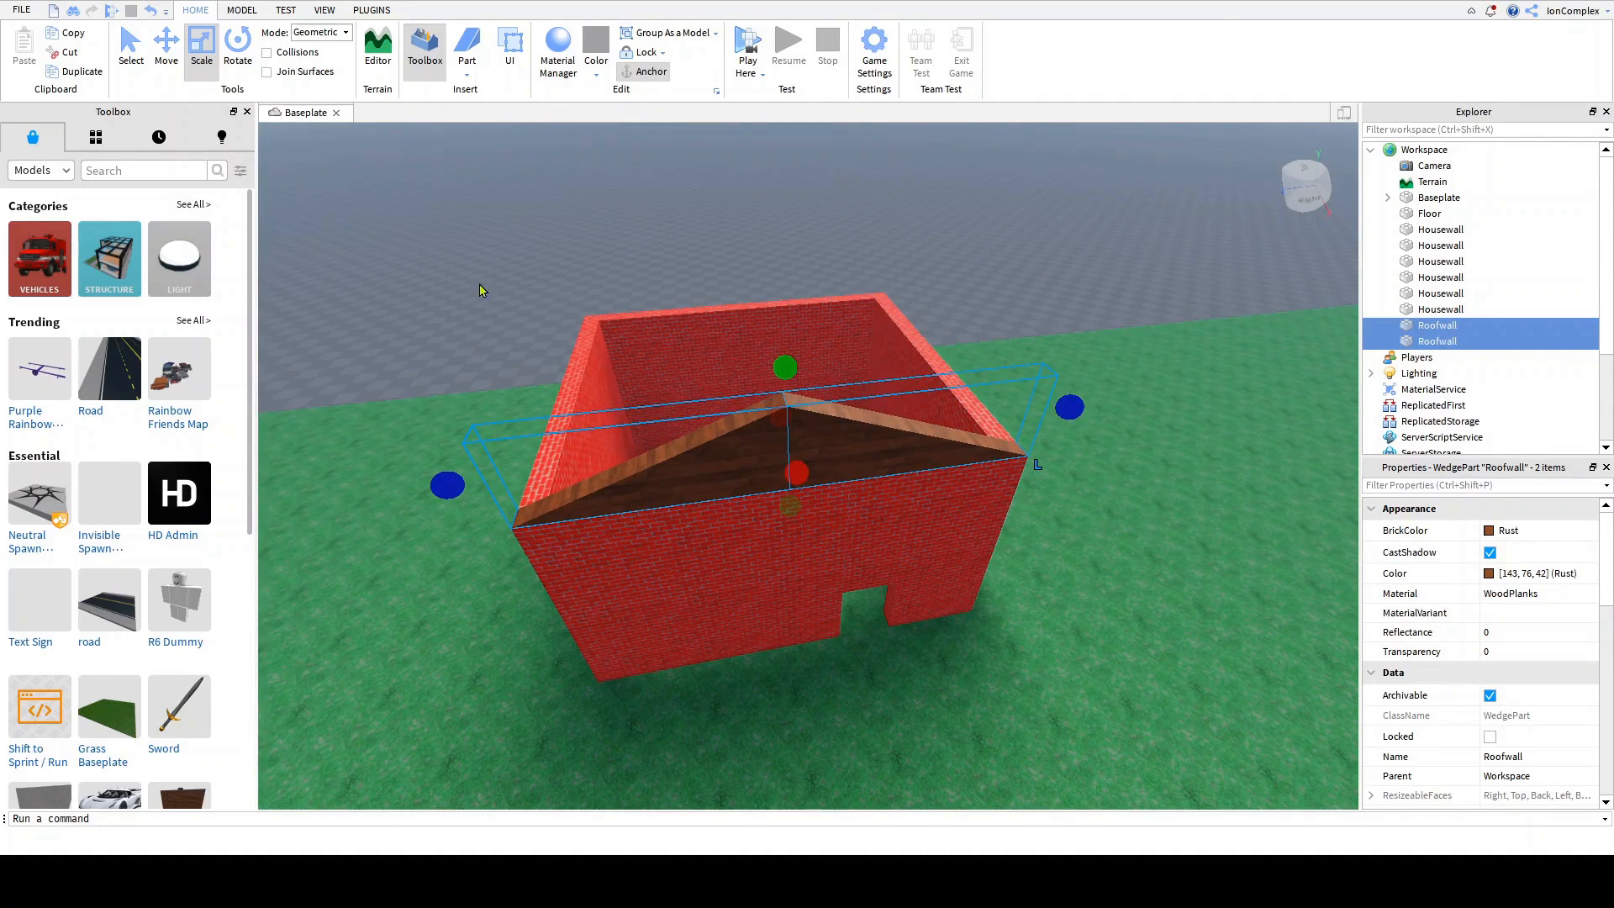
{"action": "right_click_drag", "start_coordinate": [458, 273], "coordinate": [403, 207]}
{"action": "left_click", "coordinate": [83, 72]}
{"action": "left_click", "coordinate": [173, 47]}
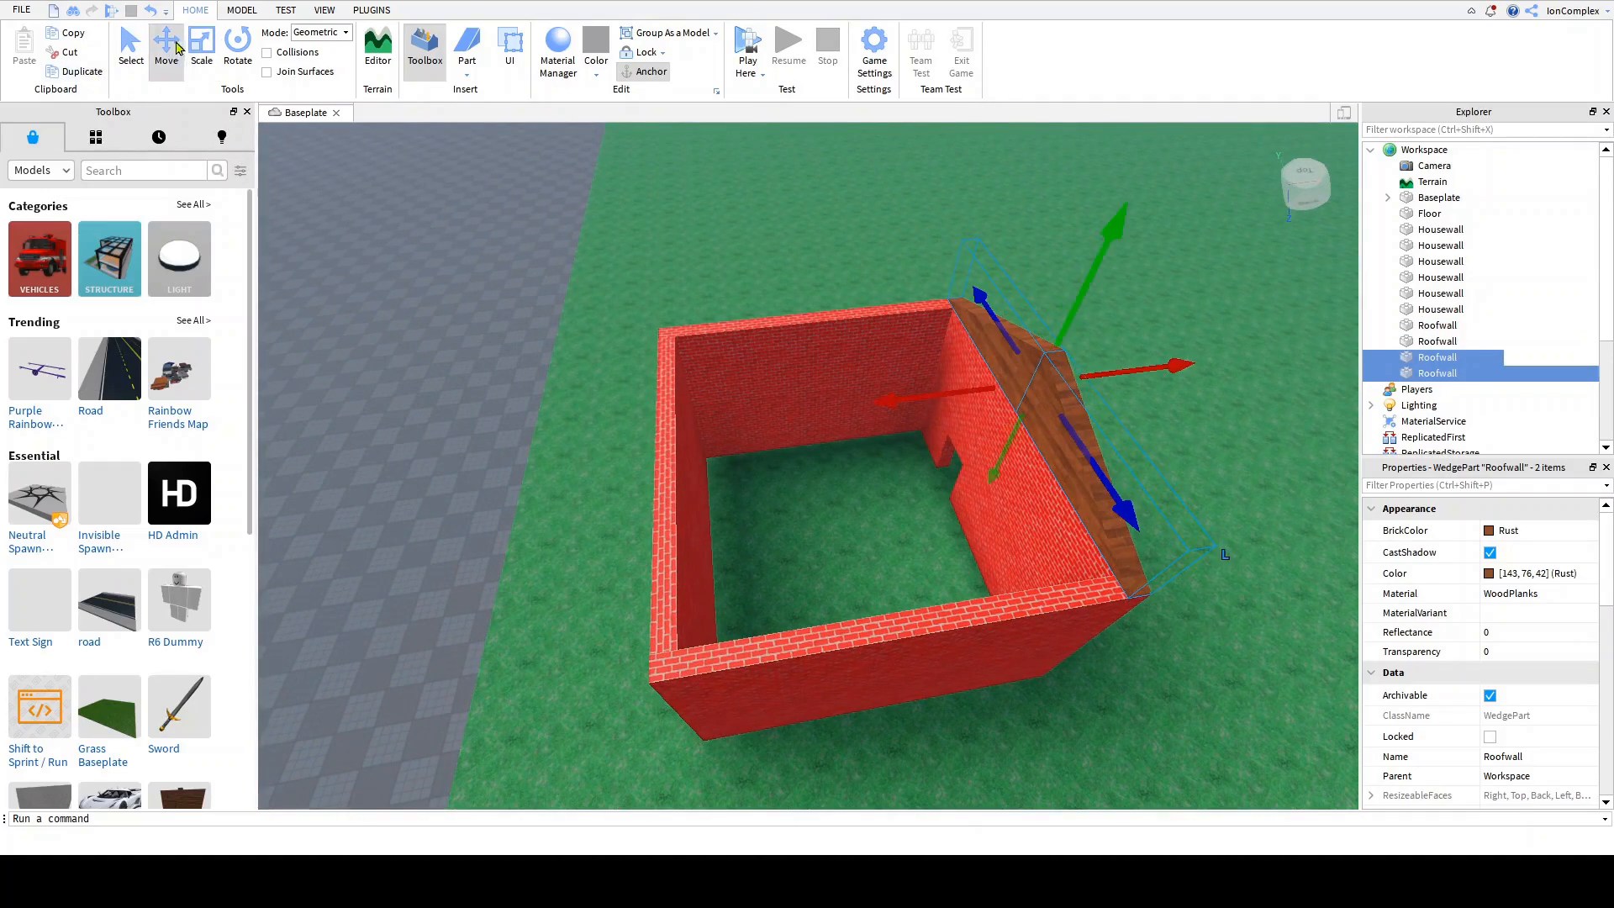
{"action": "left_click_drag", "start_coordinate": [898, 410], "coordinate": [519, 464]}
{"action": "right_click_drag", "start_coordinate": [519, 464], "coordinate": [476, 470]}
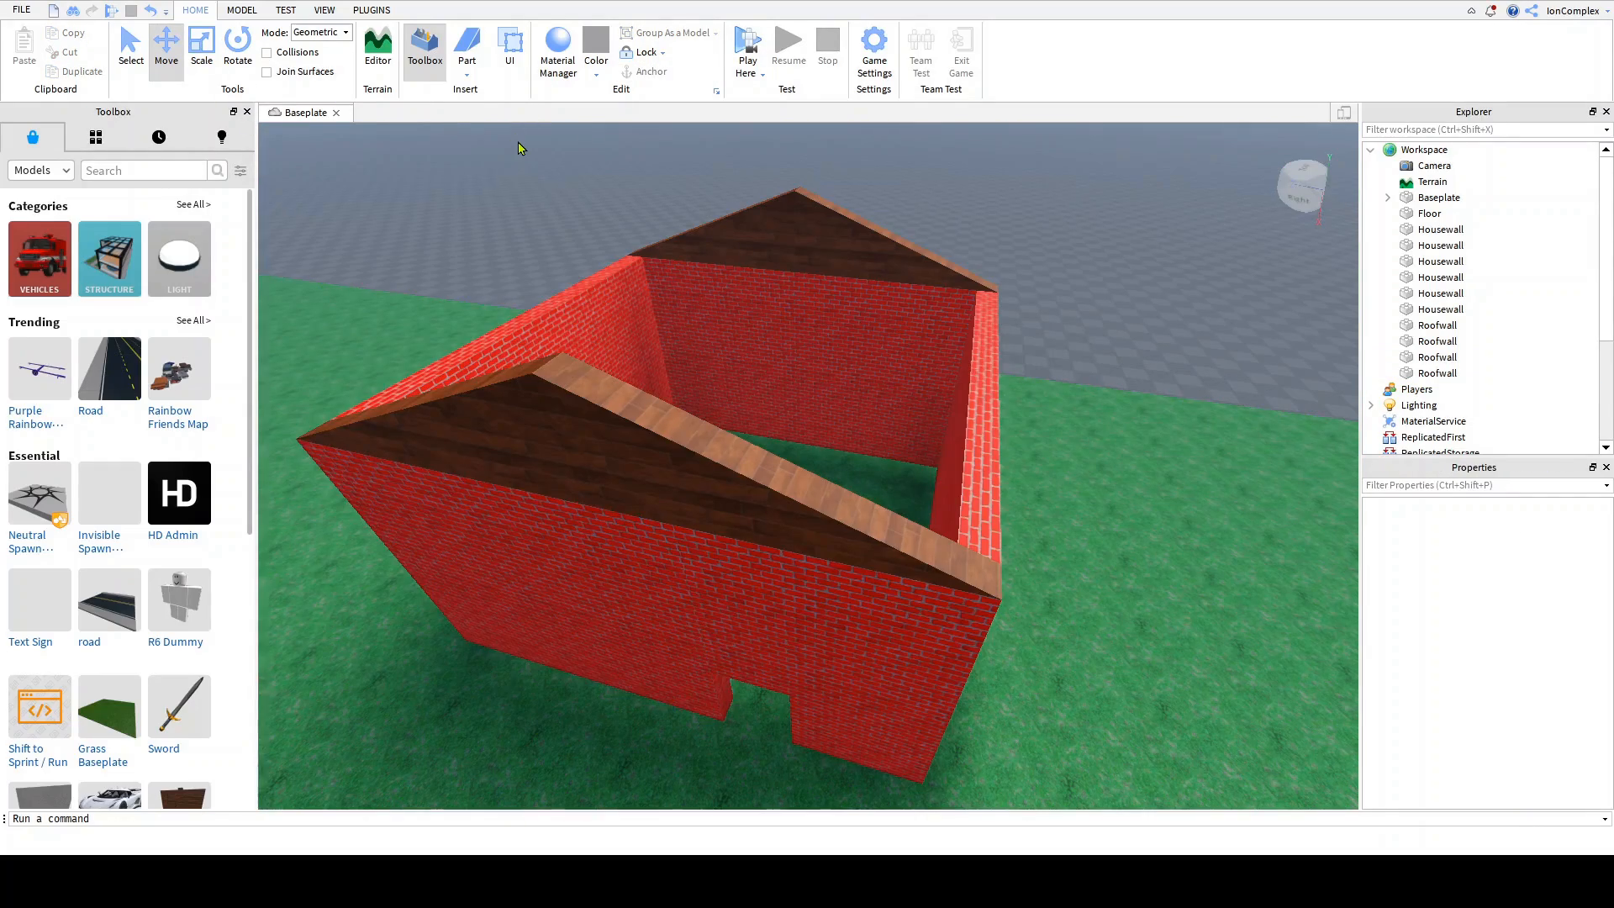
Step: Insert a block part above the house and scale it into a thin roof slab spanning one side between the gables
{"action": "scroll", "coordinate": [519, 148], "scroll_direction": "down", "scroll_amount": 5}
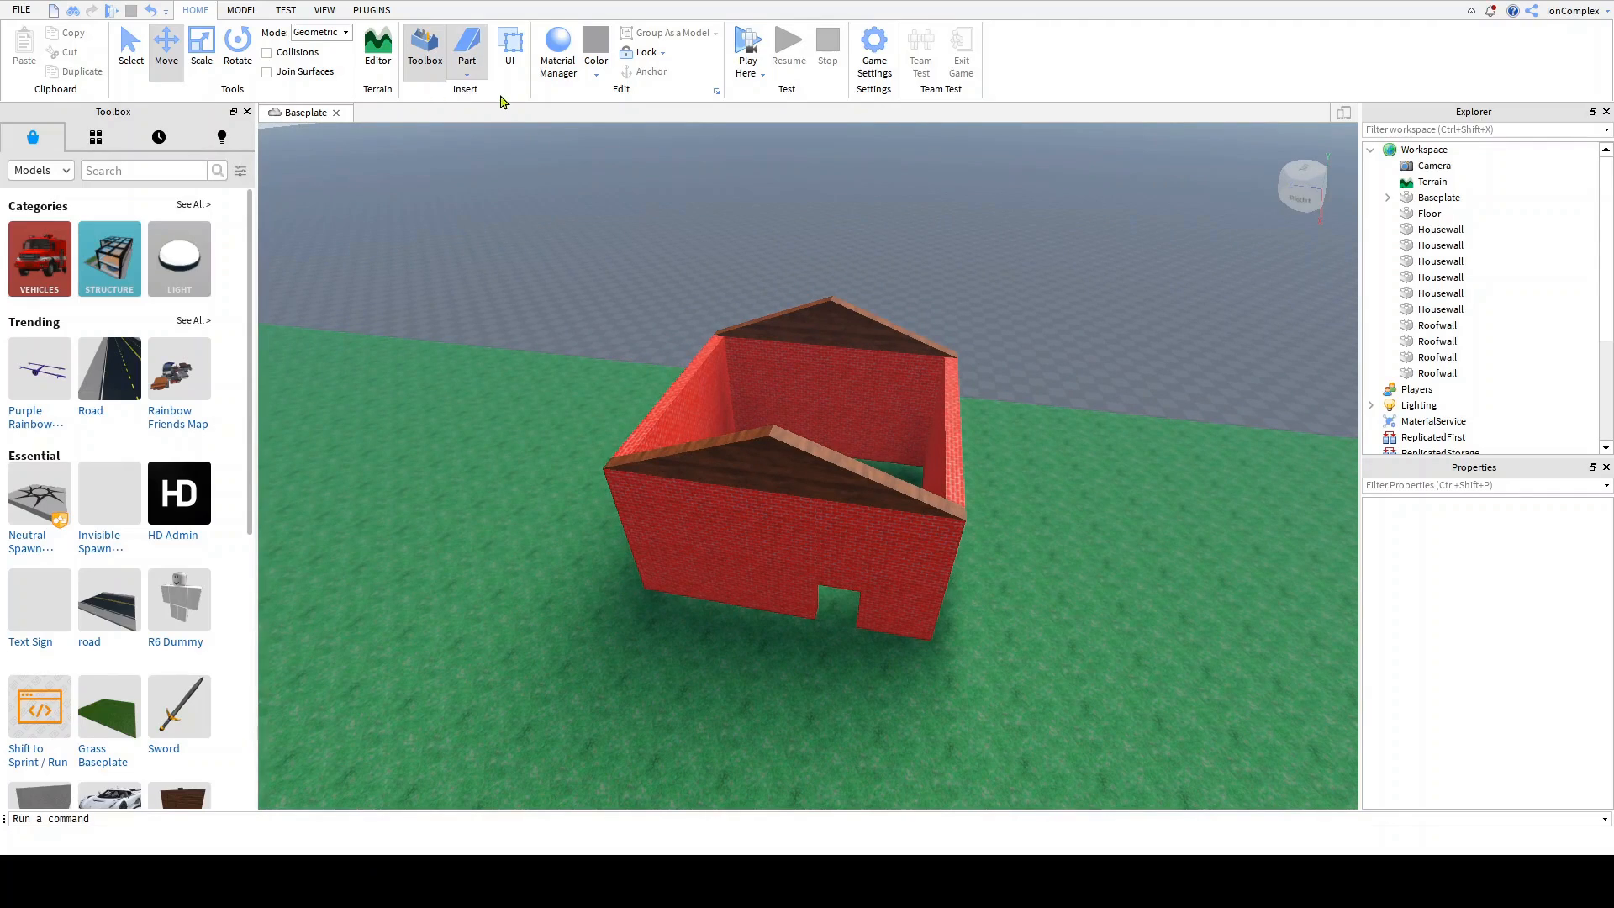
{"action": "left_click", "coordinate": [467, 44]}
{"action": "scroll", "coordinate": [631, 267], "scroll_direction": "up", "scroll_amount": 5}
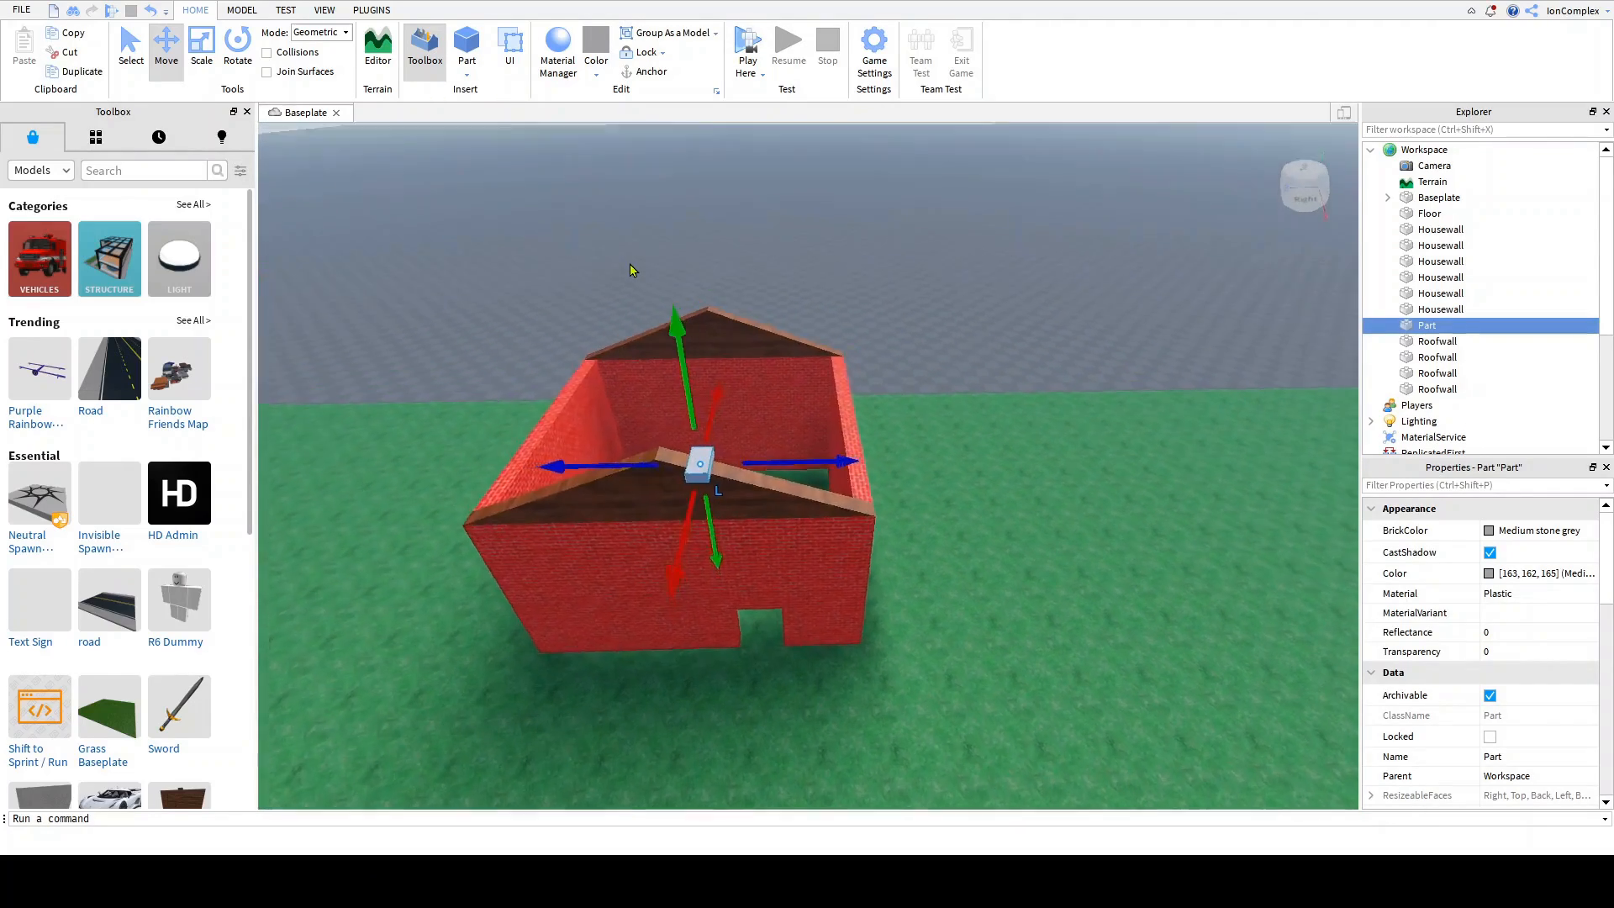
{"action": "left_click_drag", "start_coordinate": [729, 499], "coordinate": [858, 508]}
{"action": "left_click", "coordinate": [205, 50]}
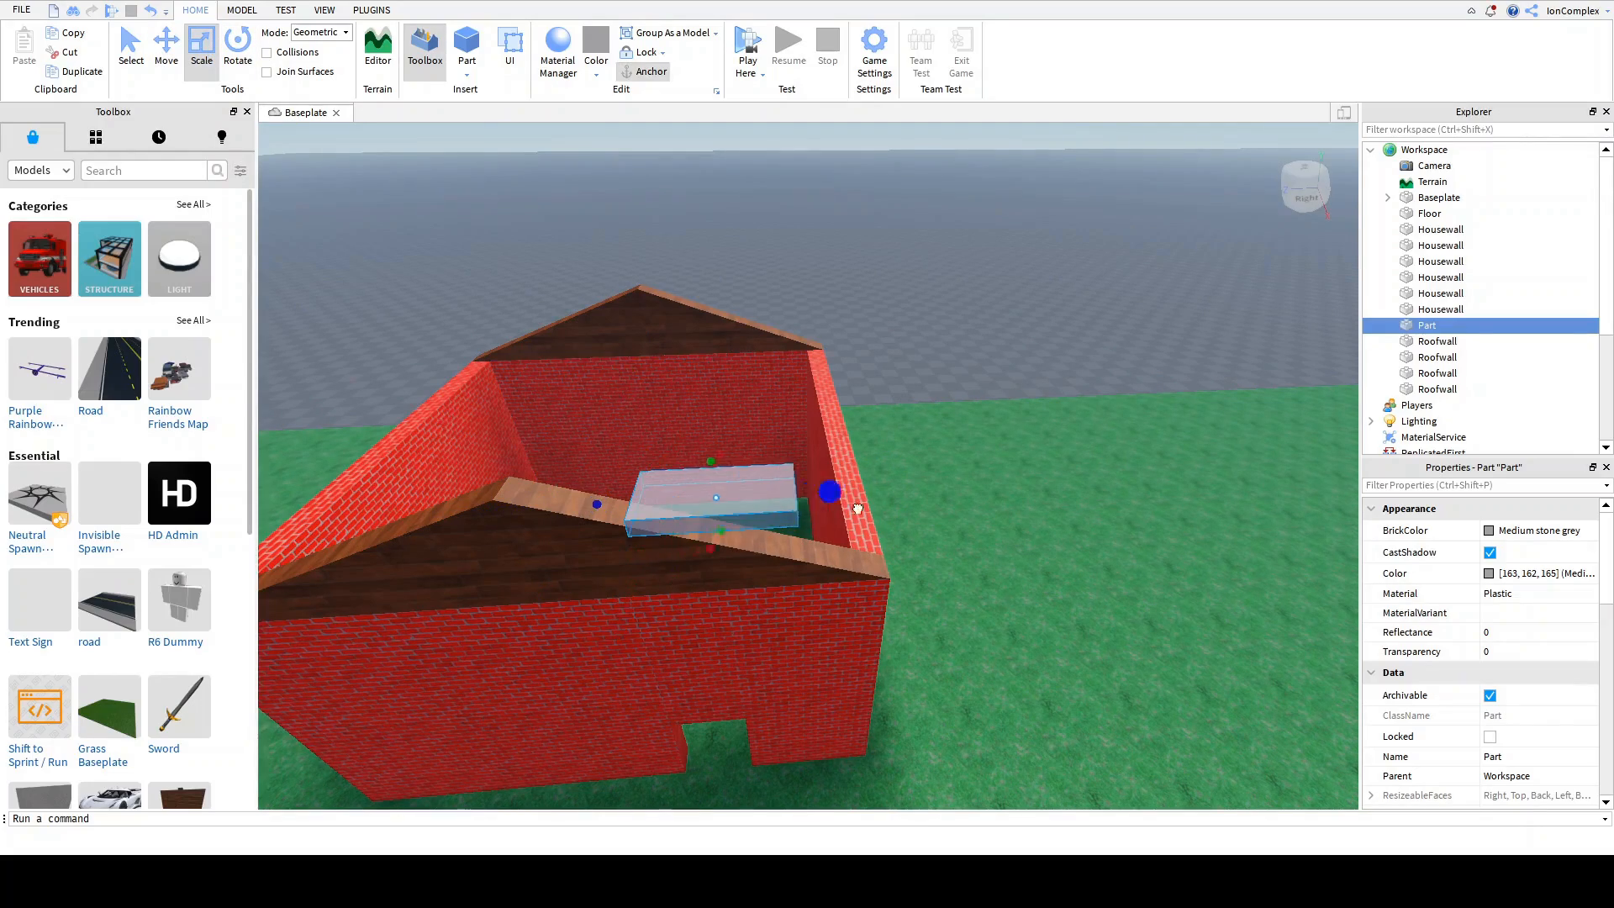
{"action": "left_click_drag", "start_coordinate": [930, 513], "coordinate": [932, 513]}
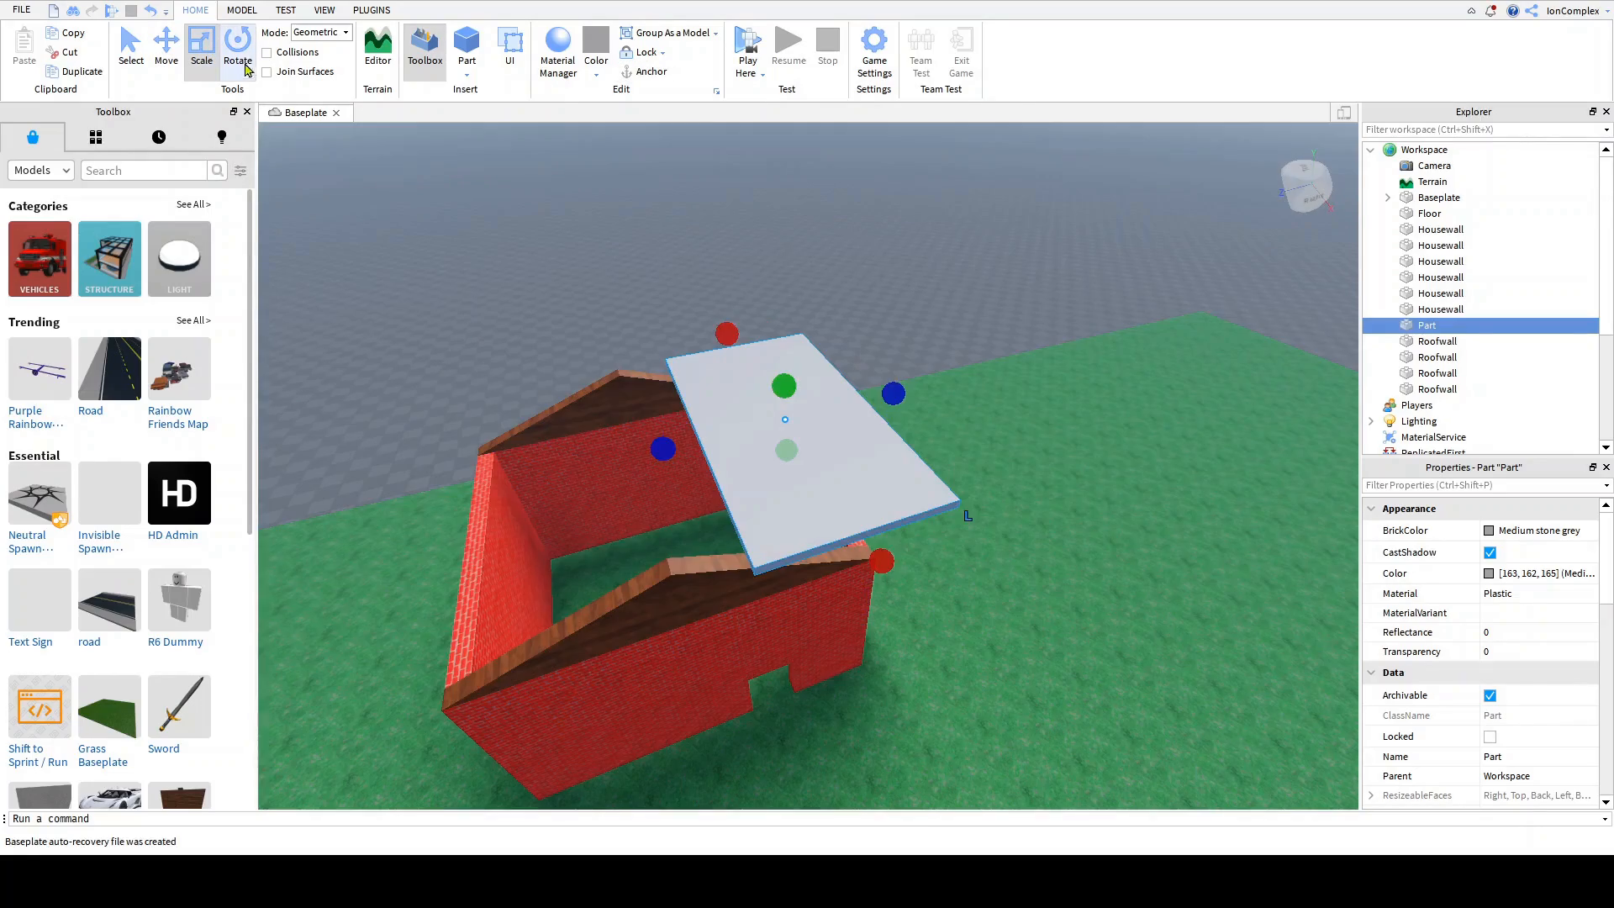
Step: Rotate the roof slab so its tilt matches the slope of the gable wedge
{"action": "left_click", "coordinate": [242, 59]}
{"action": "key", "text": "w"}
{"action": "right_click_drag", "start_coordinate": [590, 345], "coordinate": [595, 346]}
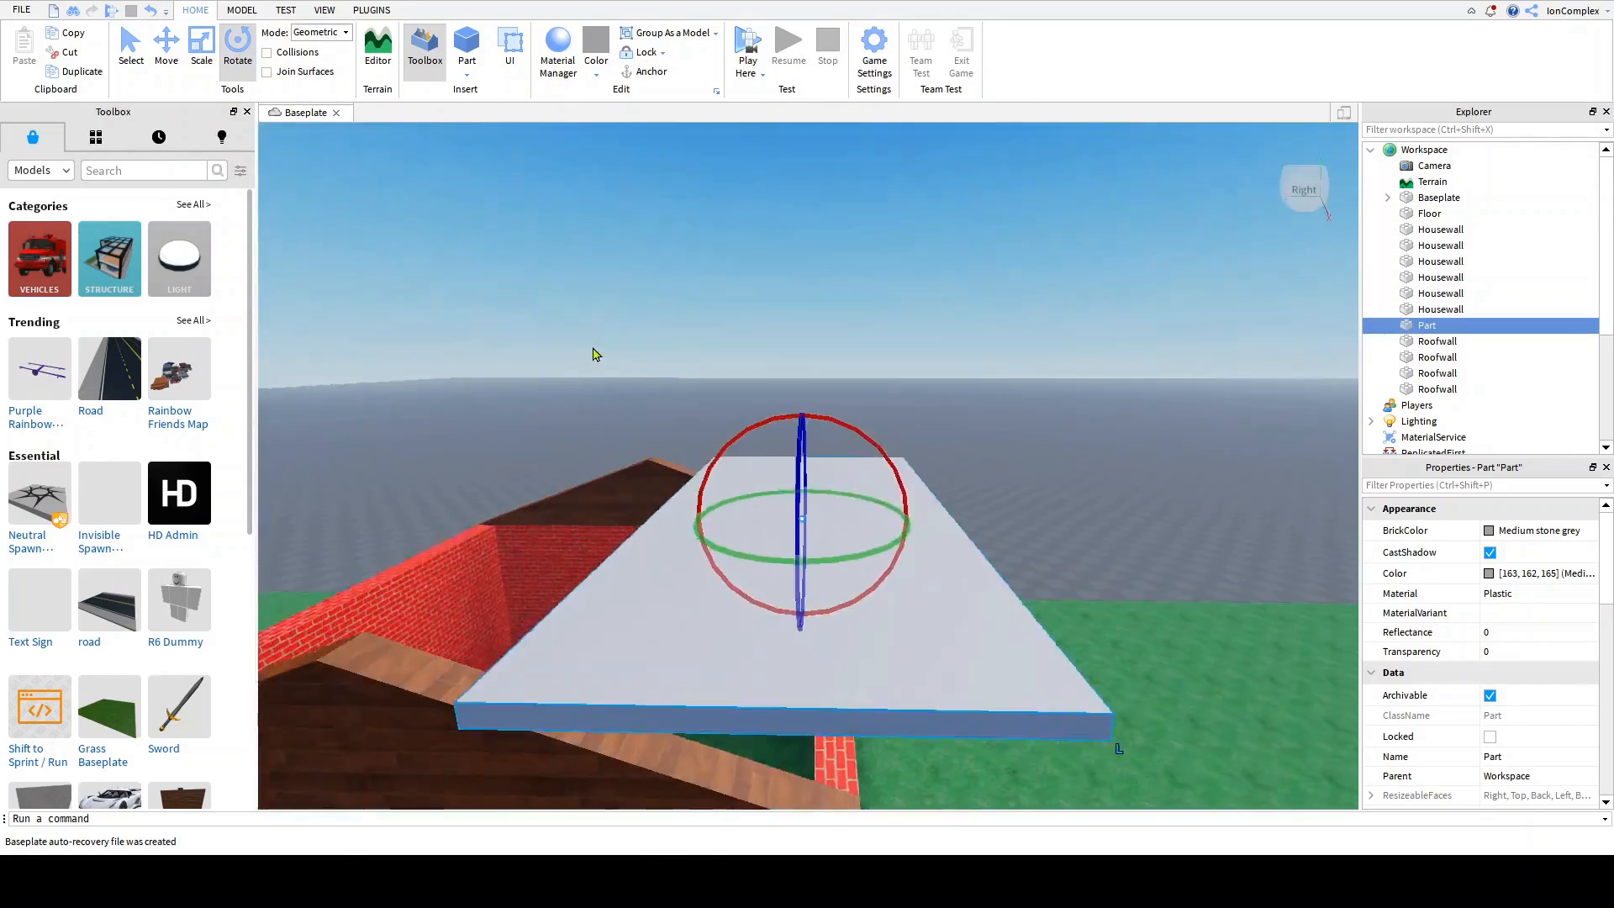
{"action": "key", "text": "s"}
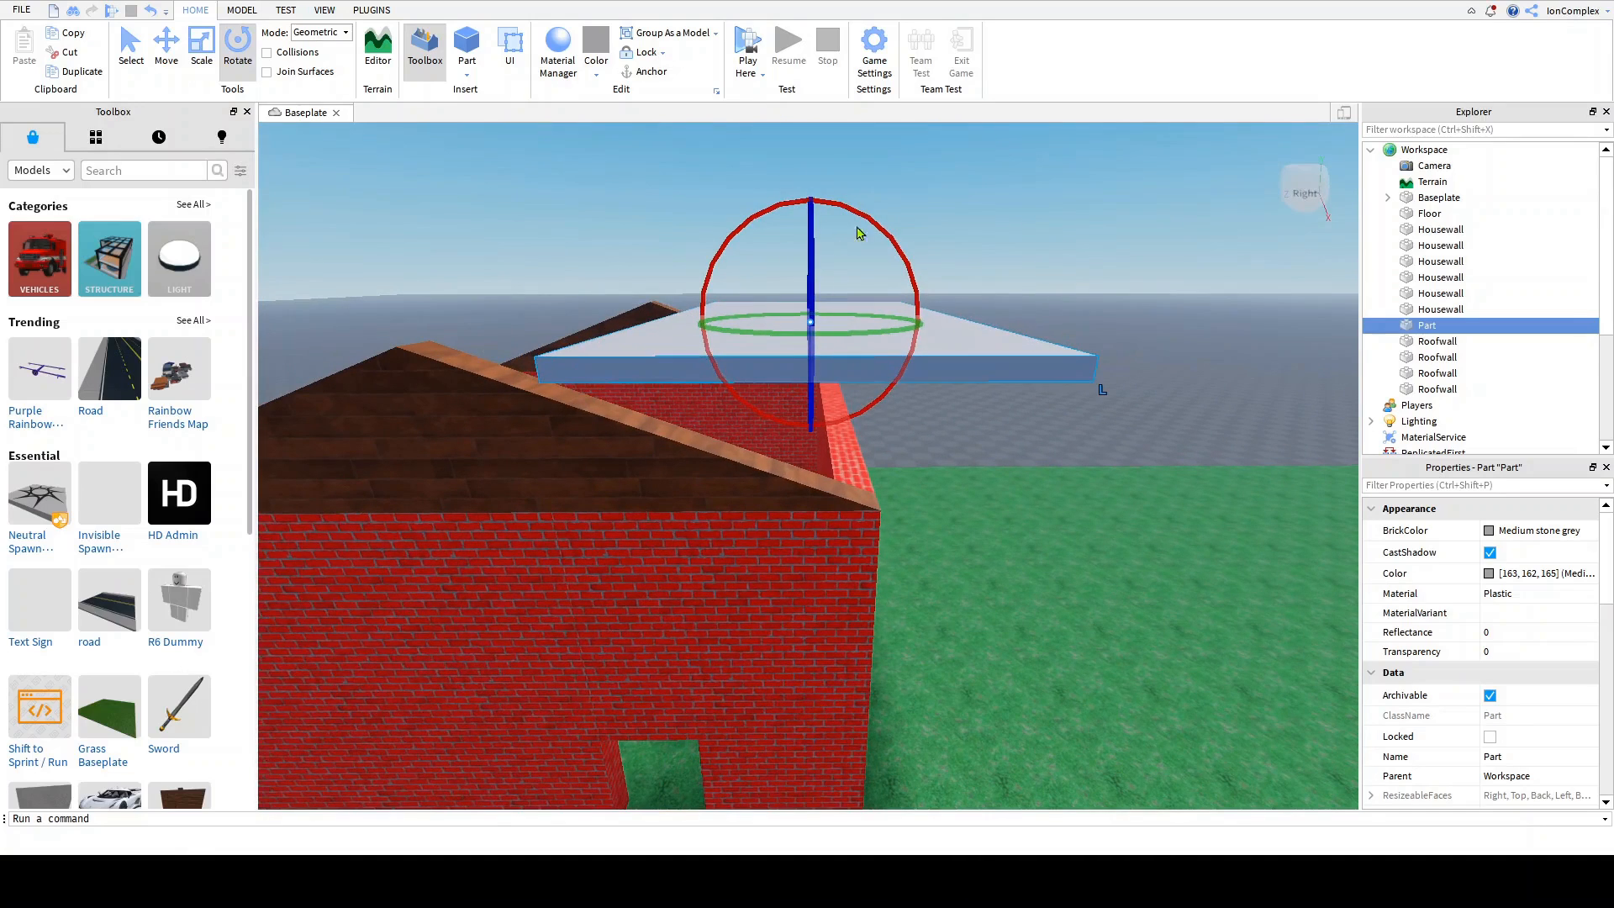
{"action": "left_click_drag", "start_coordinate": [857, 210], "coordinate": [894, 227]}
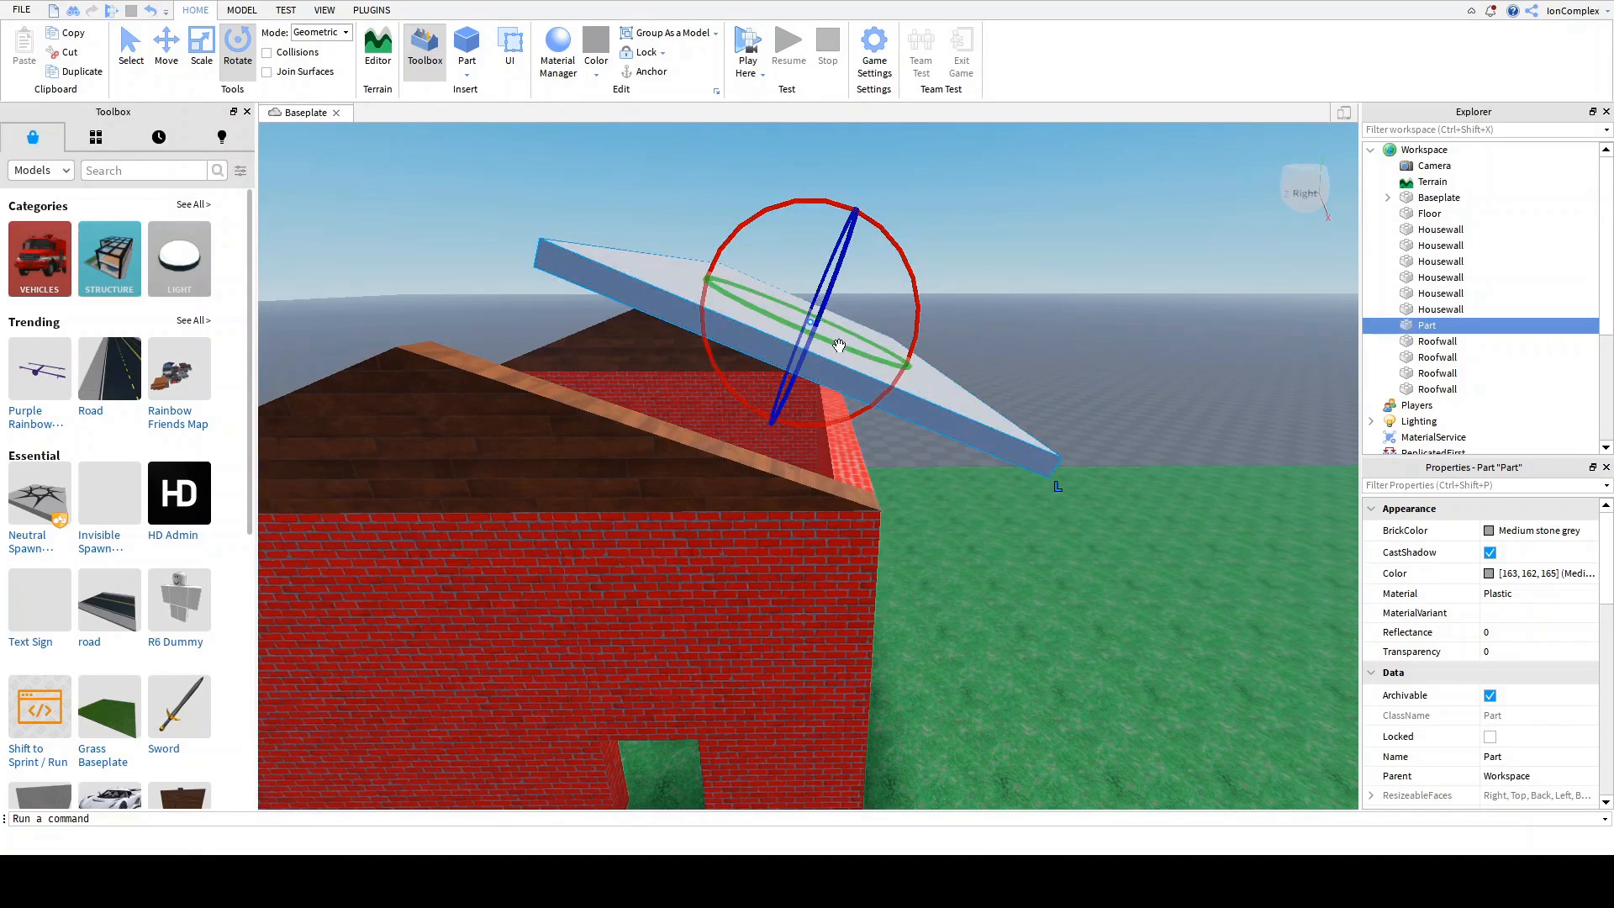
Step: Move the tilted roof slab up along the gable slope until its upper edge meets the ridge
{"action": "left_click", "coordinate": [166, 46]}
{"action": "left_click_drag", "start_coordinate": [761, 426], "coordinate": [734, 473]}
{"action": "right_click_drag", "start_coordinate": [696, 501], "coordinate": [740, 505]}
{"action": "key", "text": "a"}
{"action": "key", "text": "d"}
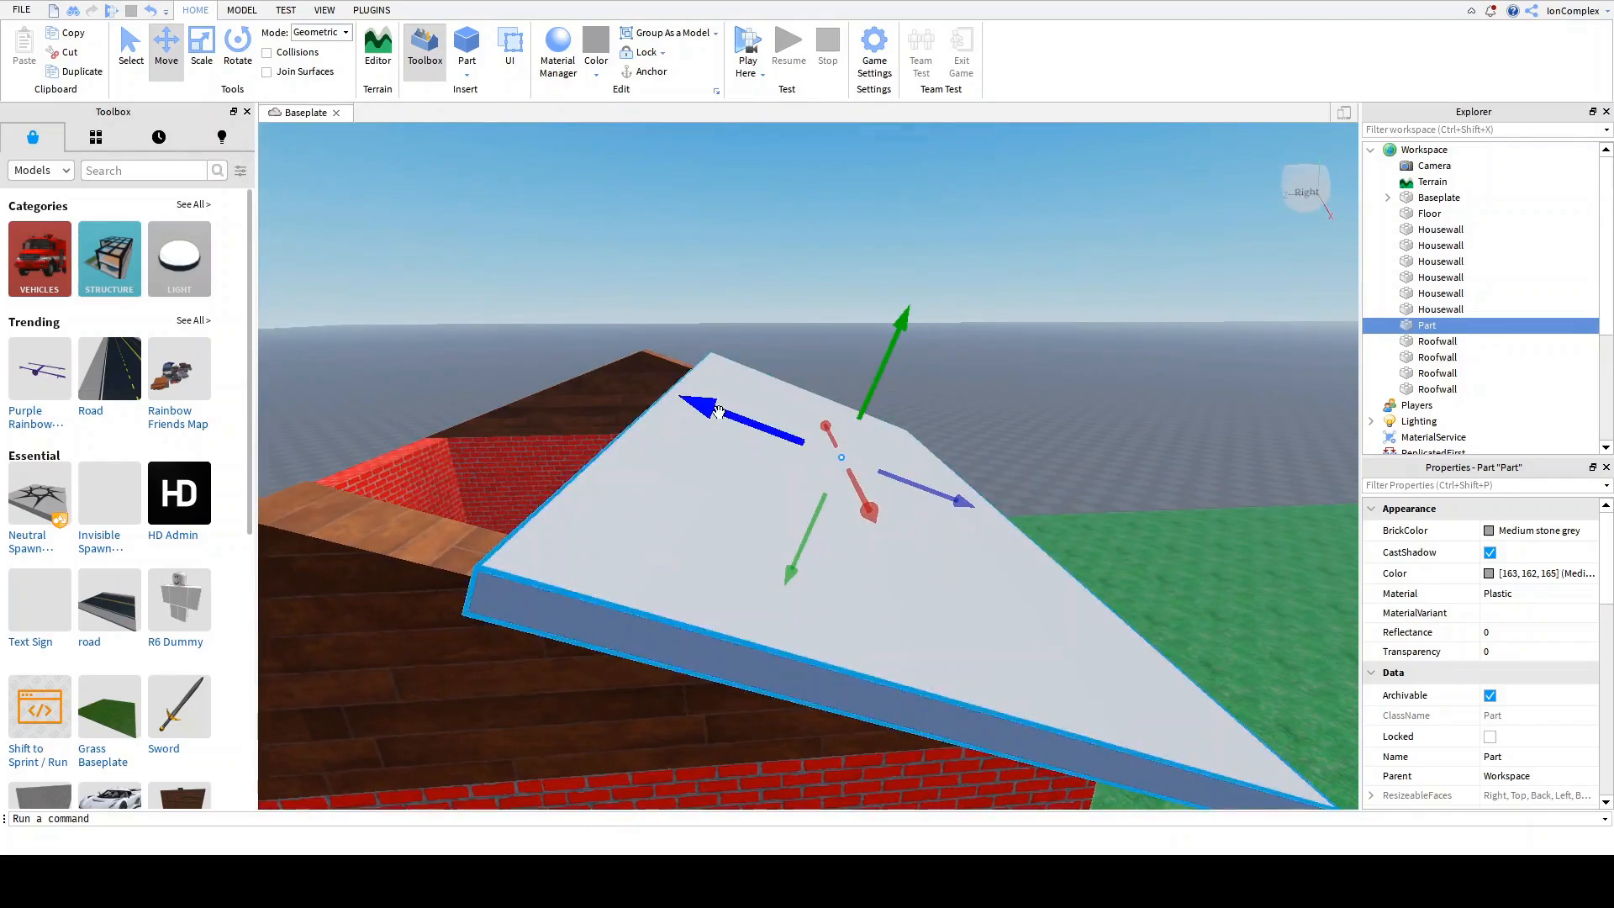
{"action": "left_click_drag", "start_coordinate": [708, 415], "coordinate": [627, 397]}
{"action": "key", "text": "a"}
{"action": "right_click_drag", "start_coordinate": [625, 429], "coordinate": [625, 429]}
{"action": "left_click_drag", "start_coordinate": [827, 308], "coordinate": [802, 305]}
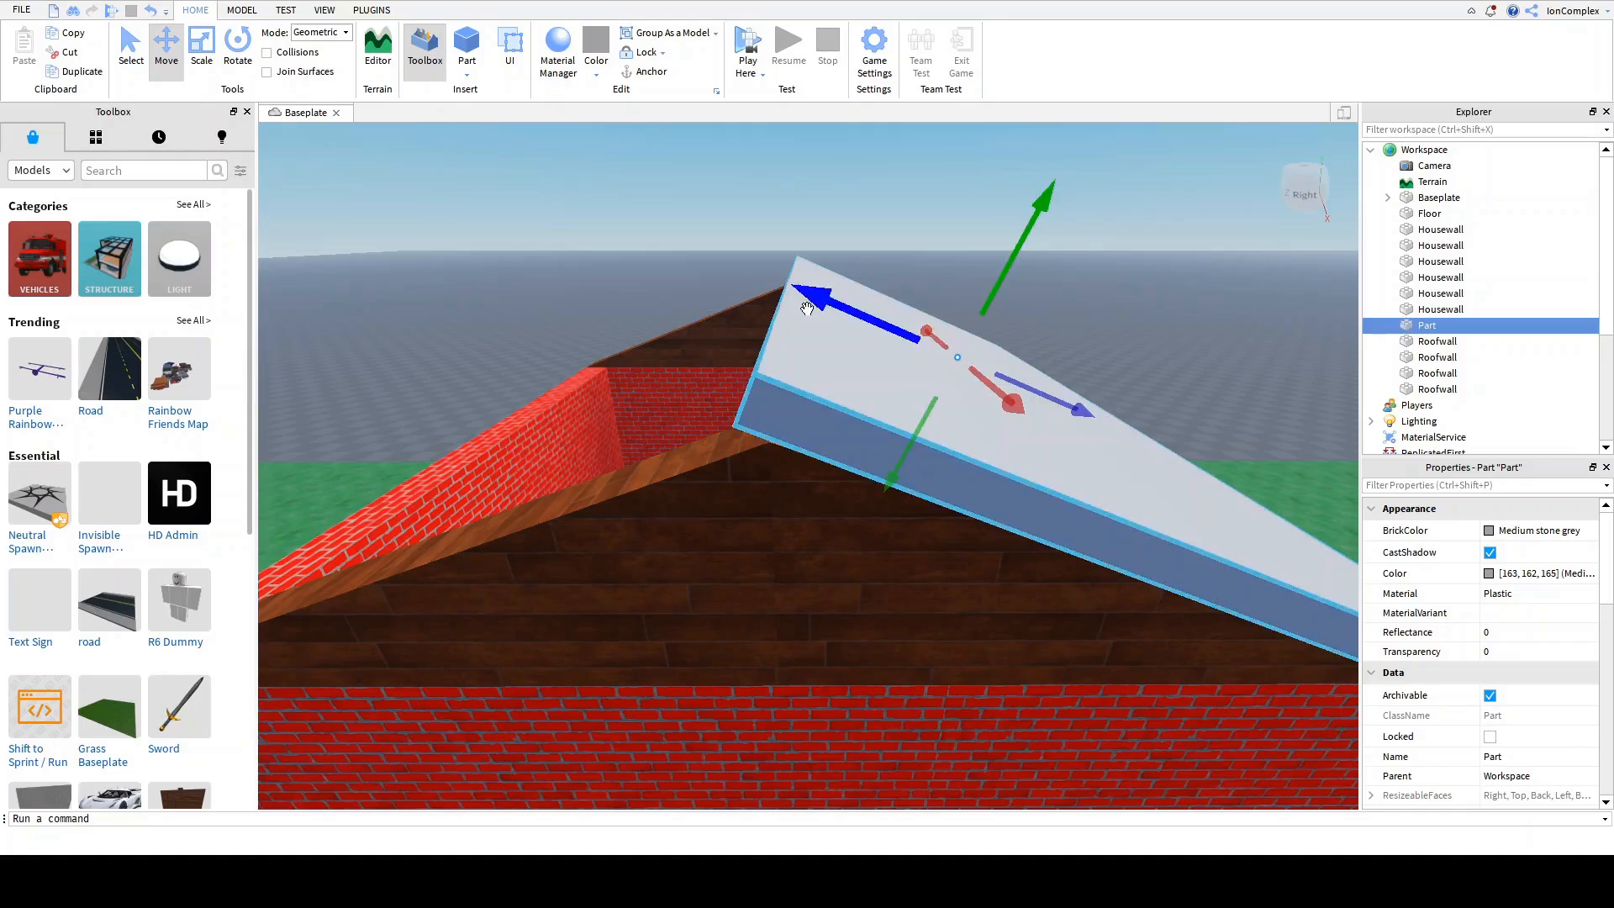
Step: Lower the roof slab until it rests flush on the sloped edge of the gable wedge
{"action": "key", "text": "s"}
{"action": "right_click_drag", "start_coordinate": [826, 397], "coordinate": [827, 396]}
{"action": "key", "text": "w"}
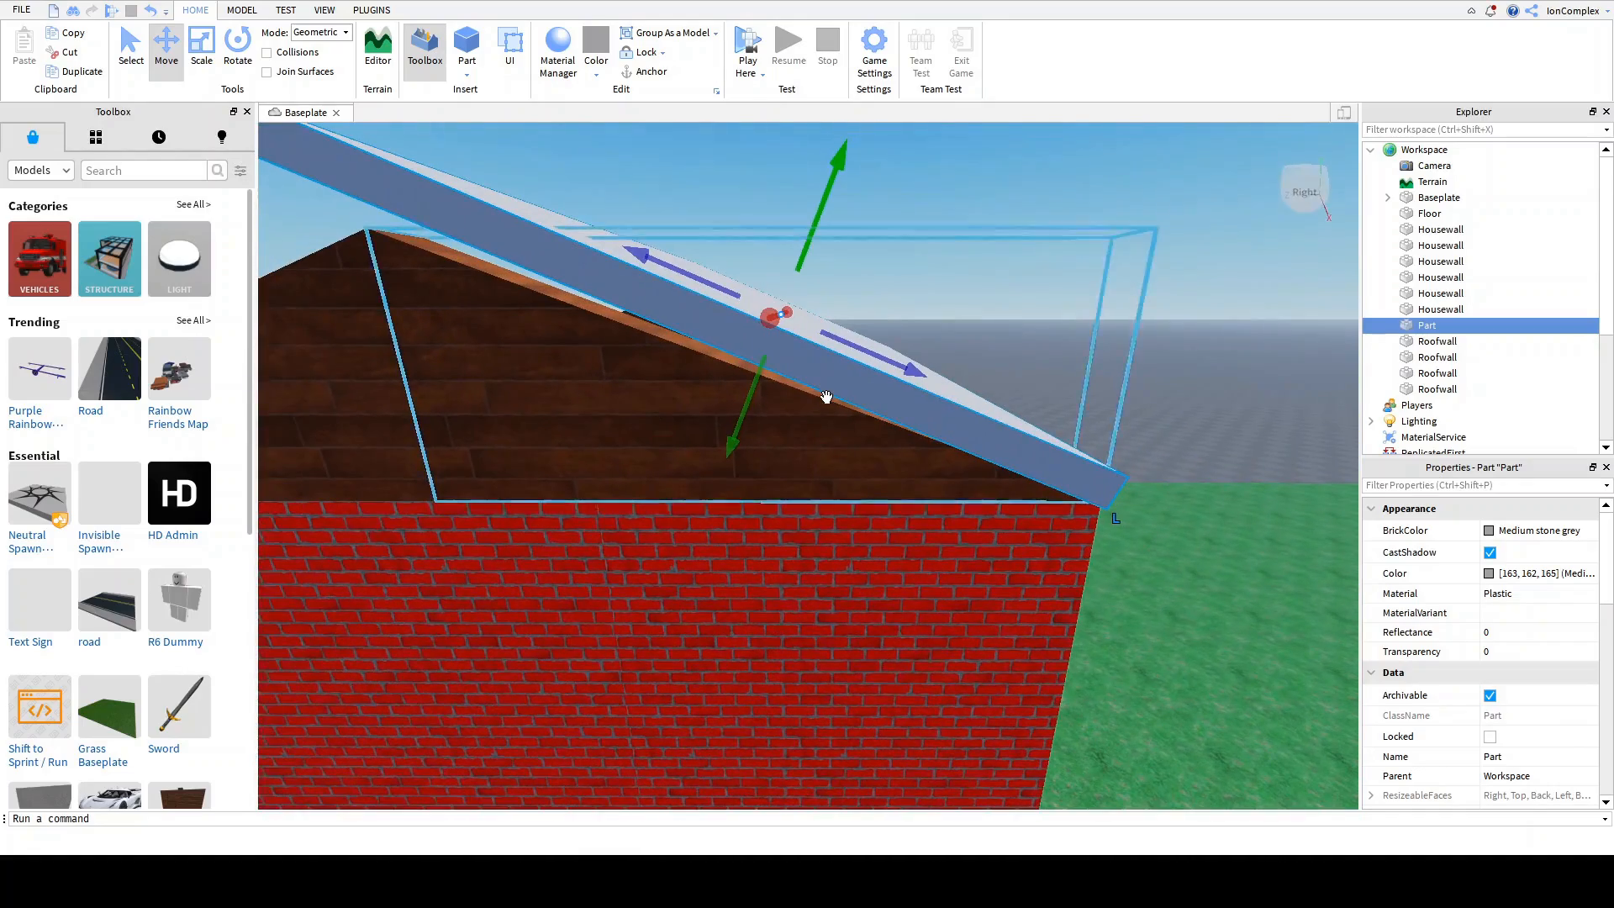
{"action": "left_click_drag", "start_coordinate": [745, 421], "coordinate": [746, 429]}
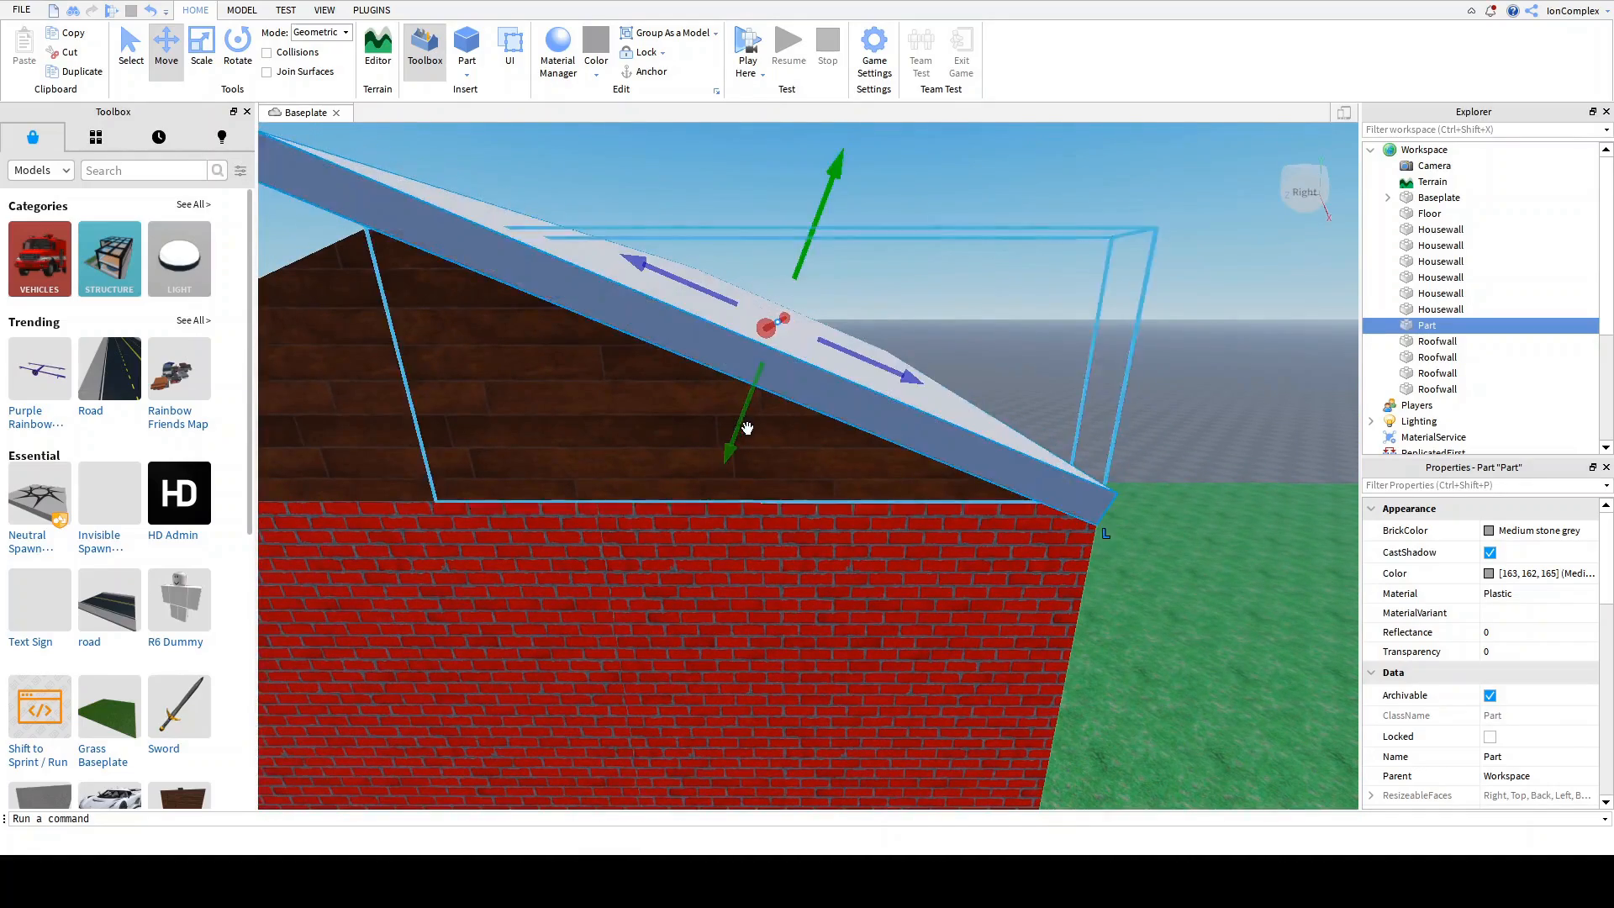
{"action": "key", "text": "d"}
{"action": "right_click_drag", "start_coordinate": [749, 441], "coordinate": [749, 440]}
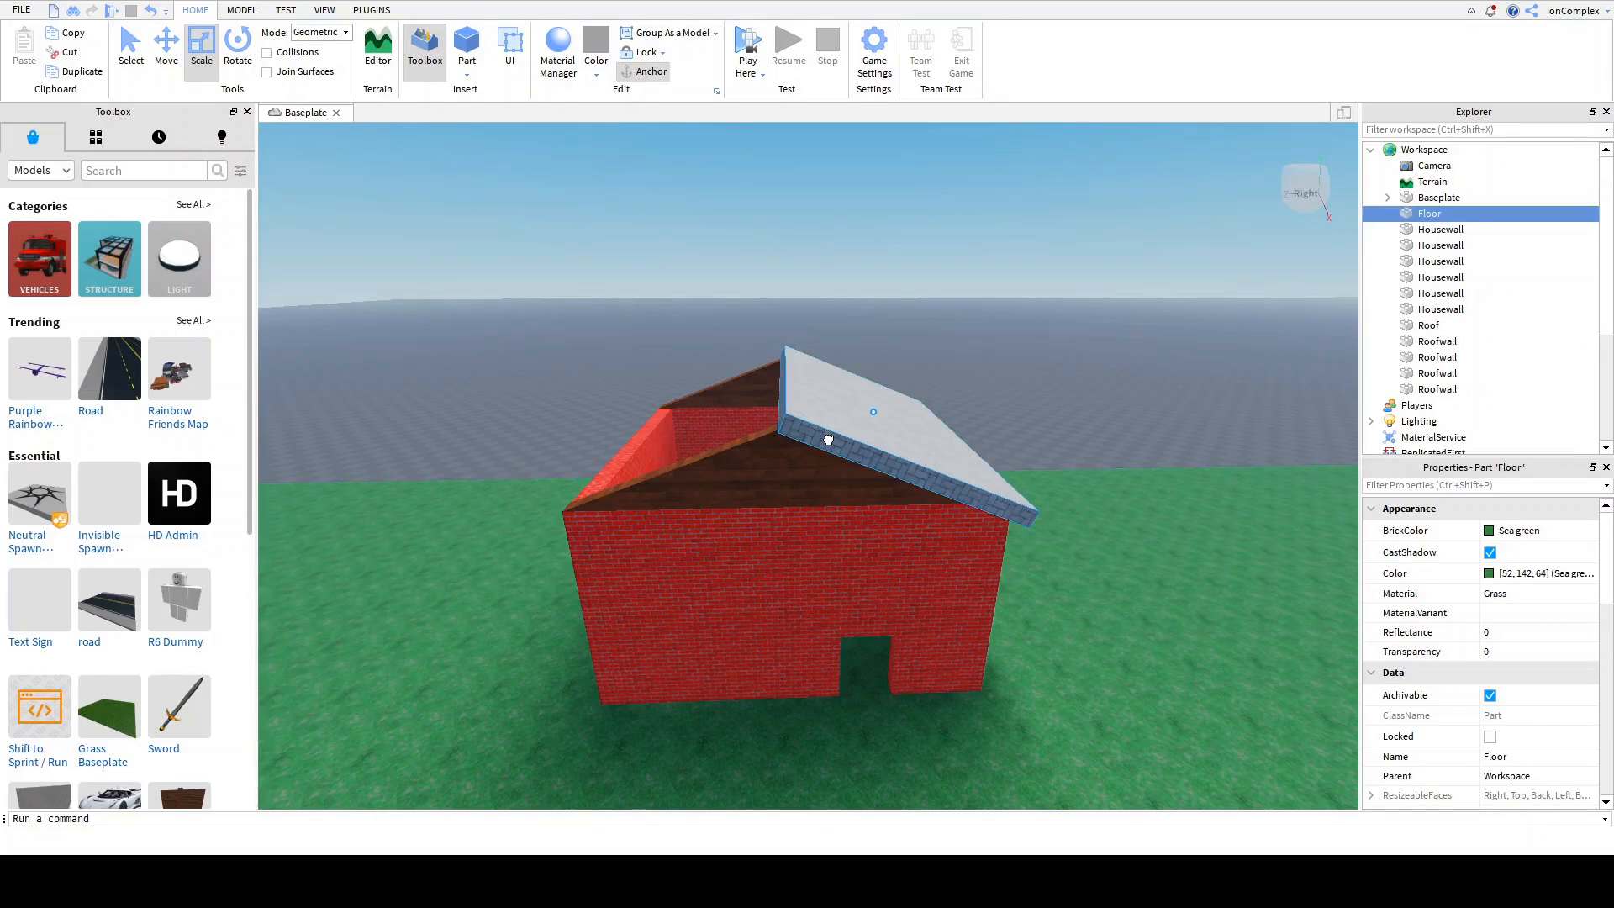
Step: Duplicate the Roof slab and rotate and place the copy on the opposite slope to close the gabled roof
{"action": "left_click", "coordinate": [828, 439]}
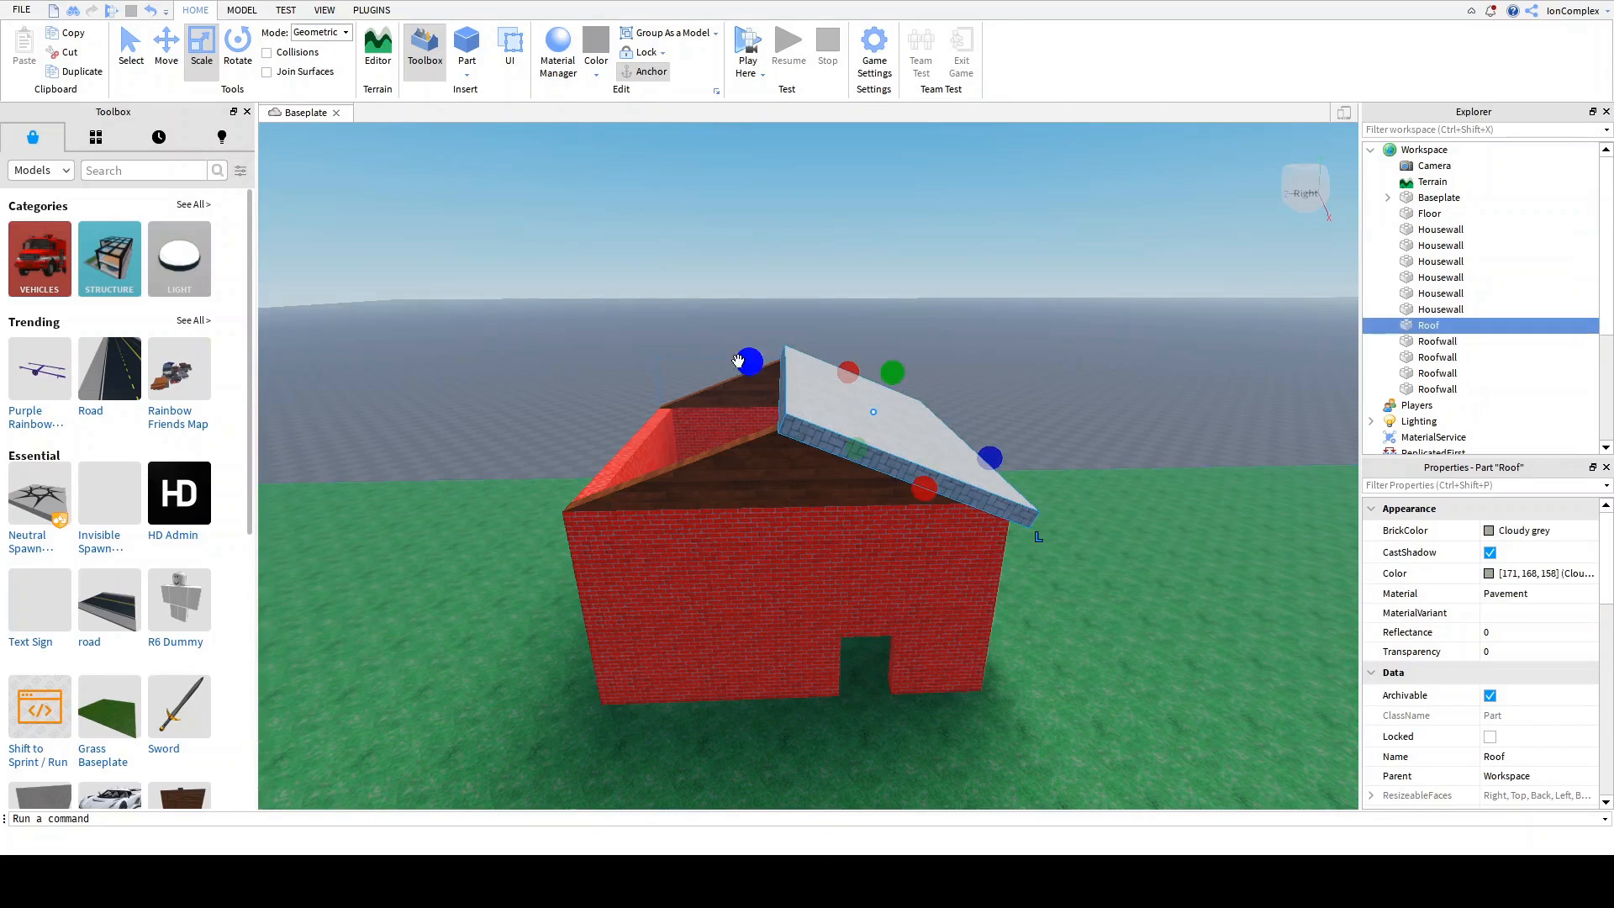
{"action": "left_click", "coordinate": [82, 71]}
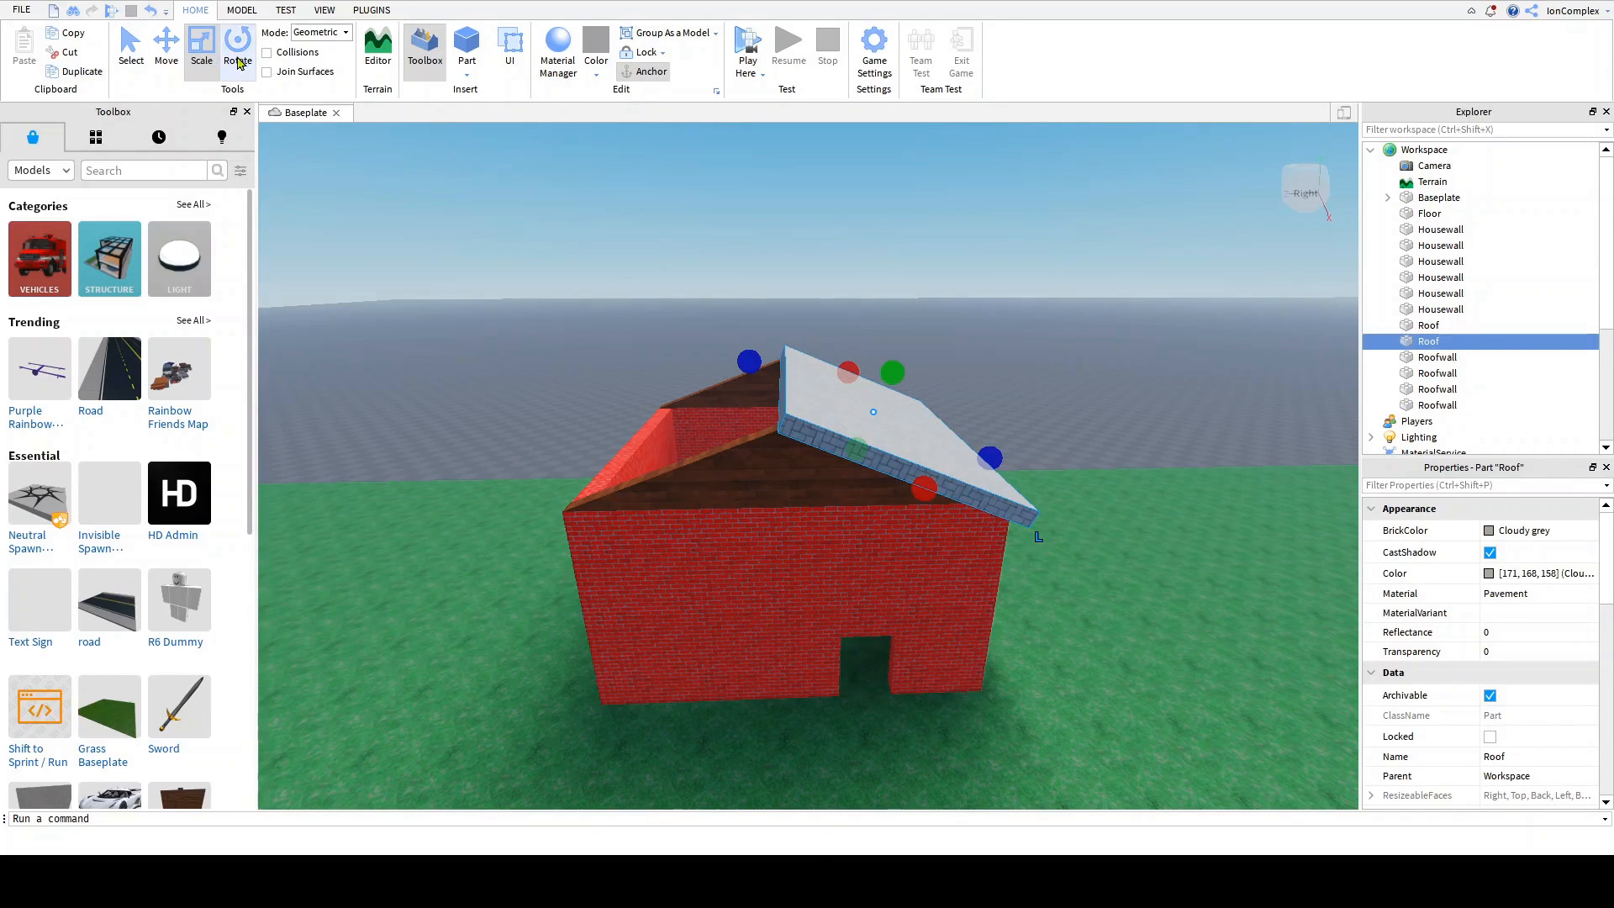
{"action": "left_click", "coordinate": [238, 50]}
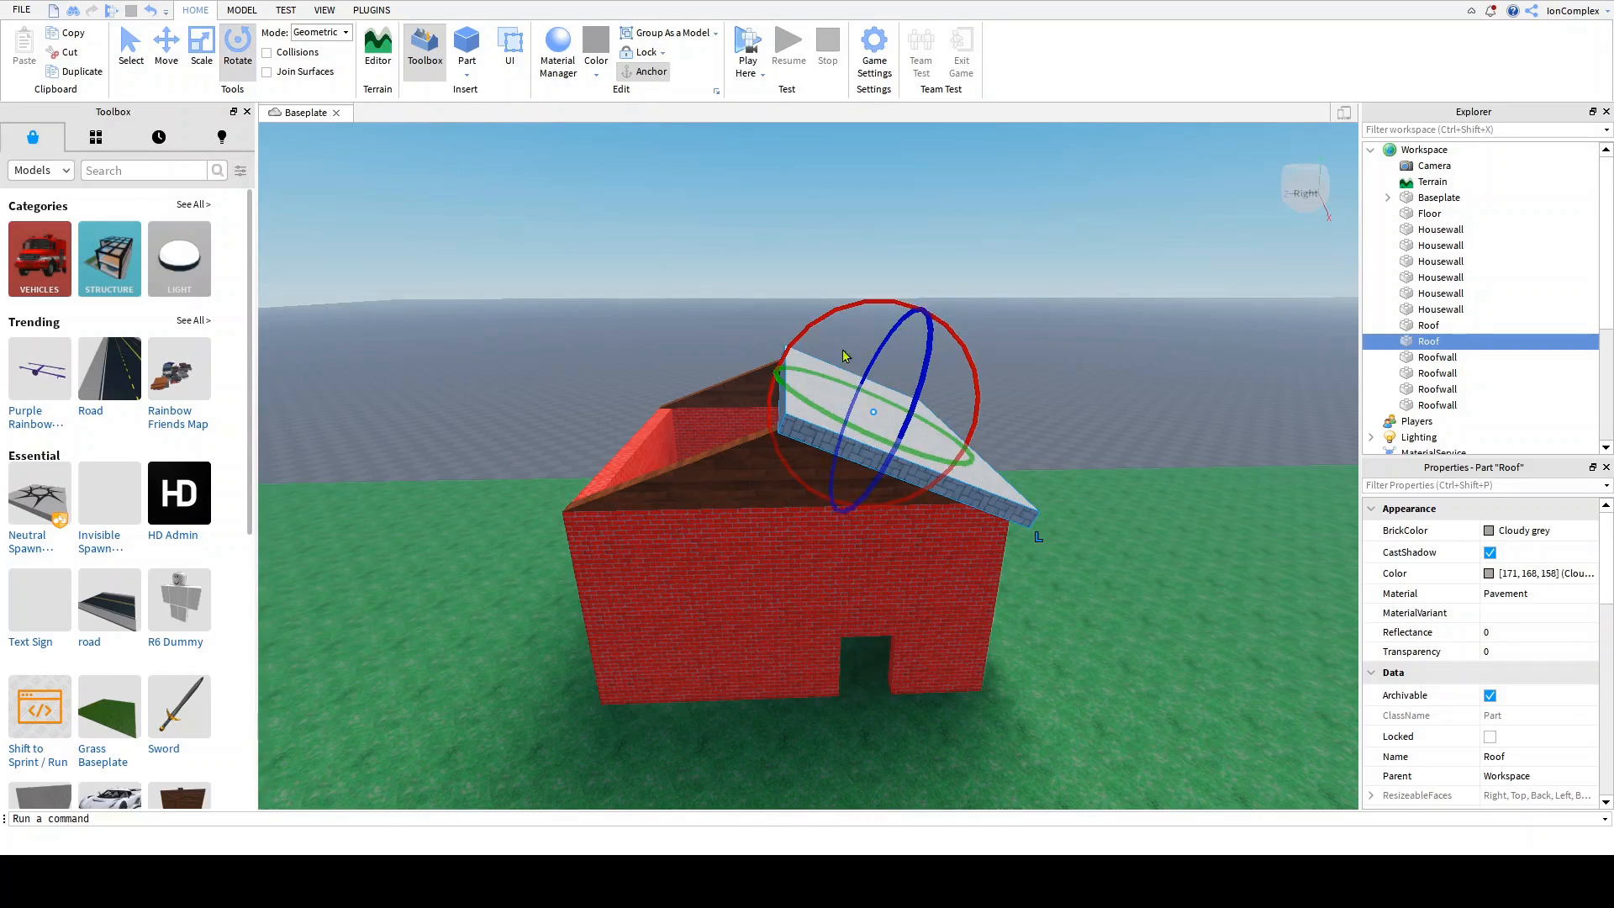
{"action": "right_click_drag", "start_coordinate": [844, 356], "coordinate": [844, 355]}
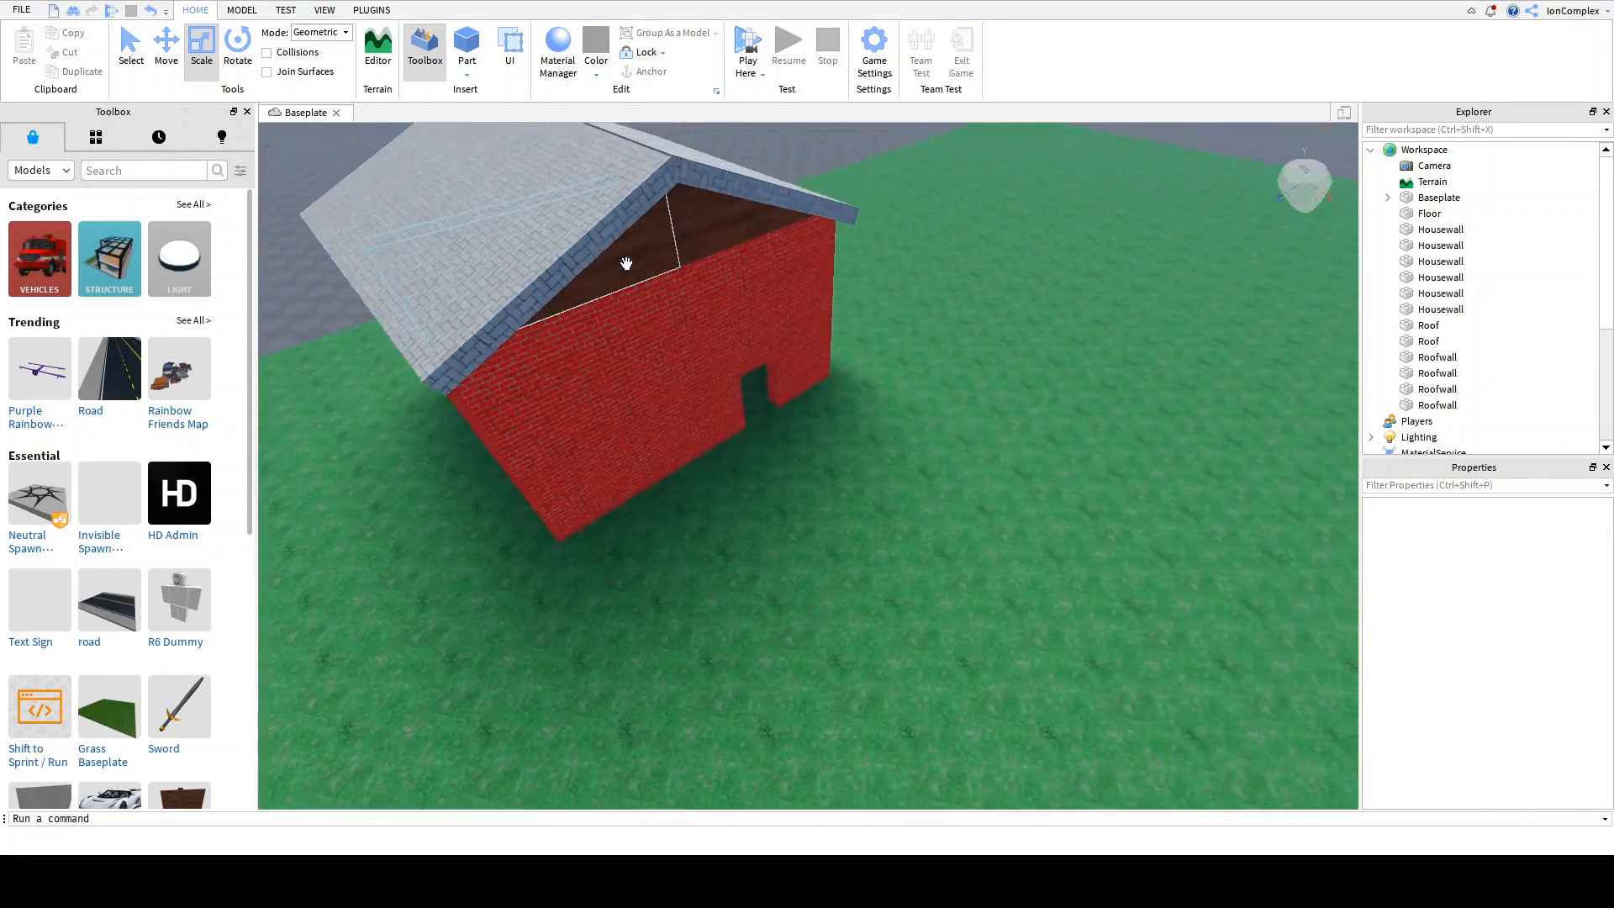
Step: Search the Toolbox models for "door" and insert the dark wooden "door model" near the house's doorway
{"action": "right_click_drag", "start_coordinate": [625, 274], "coordinate": [626, 273]}
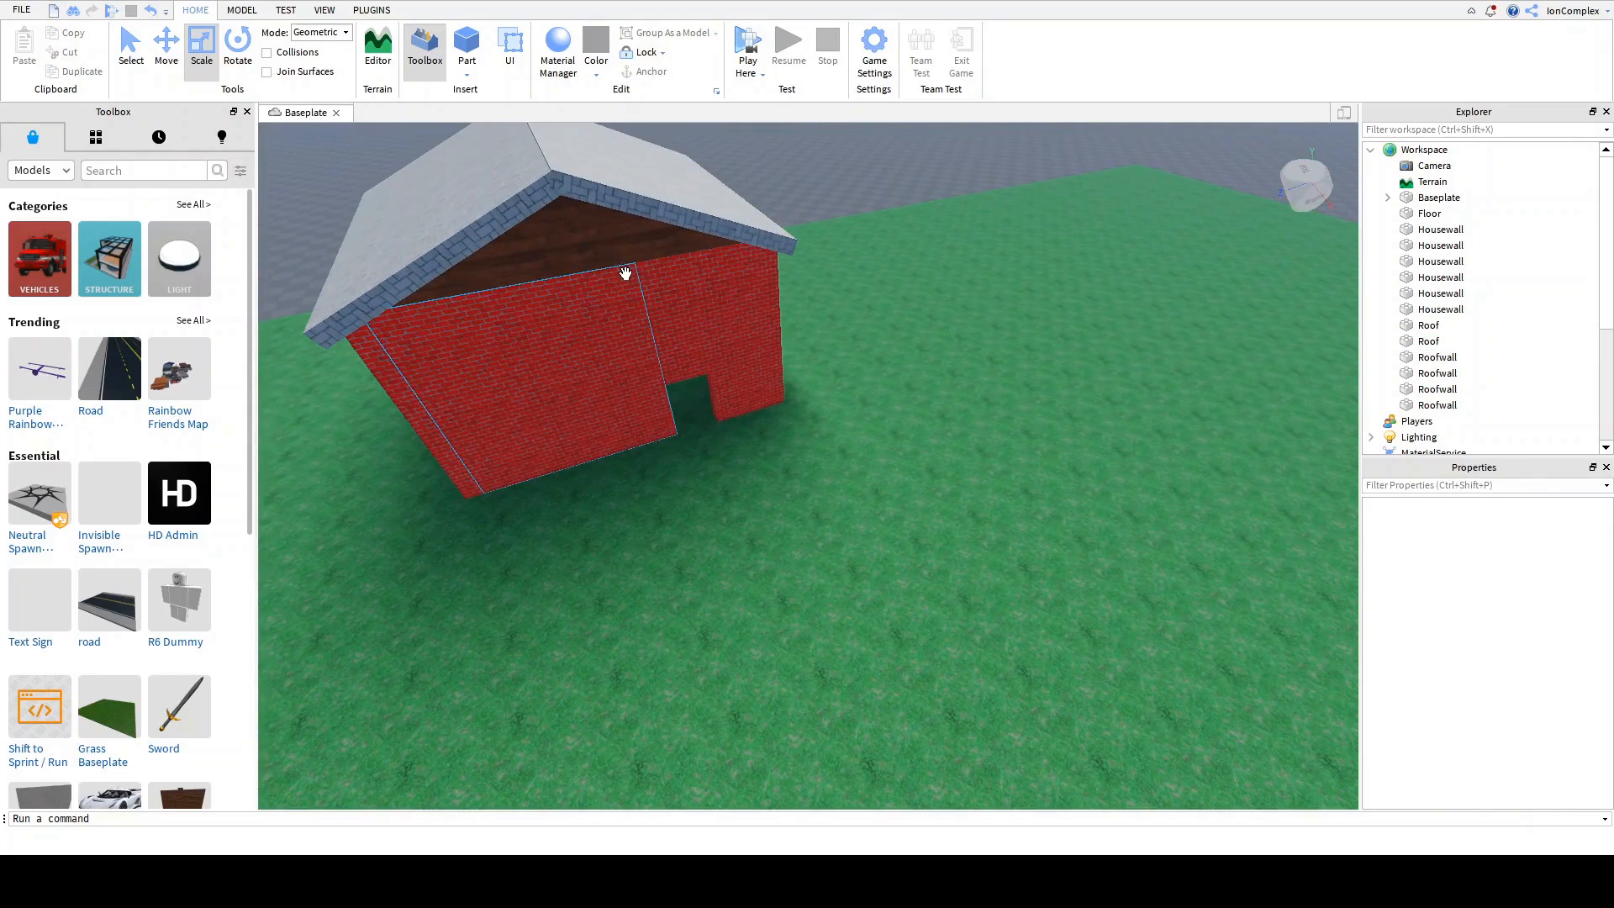
{"action": "right_click_drag", "start_coordinate": [777, 329], "coordinate": [777, 330]}
{"action": "key", "text": "w"}
{"action": "right_click_drag", "start_coordinate": [777, 329], "coordinate": [849, 484]}
{"action": "key", "text": "w"}
{"action": "key", "text": "s"}
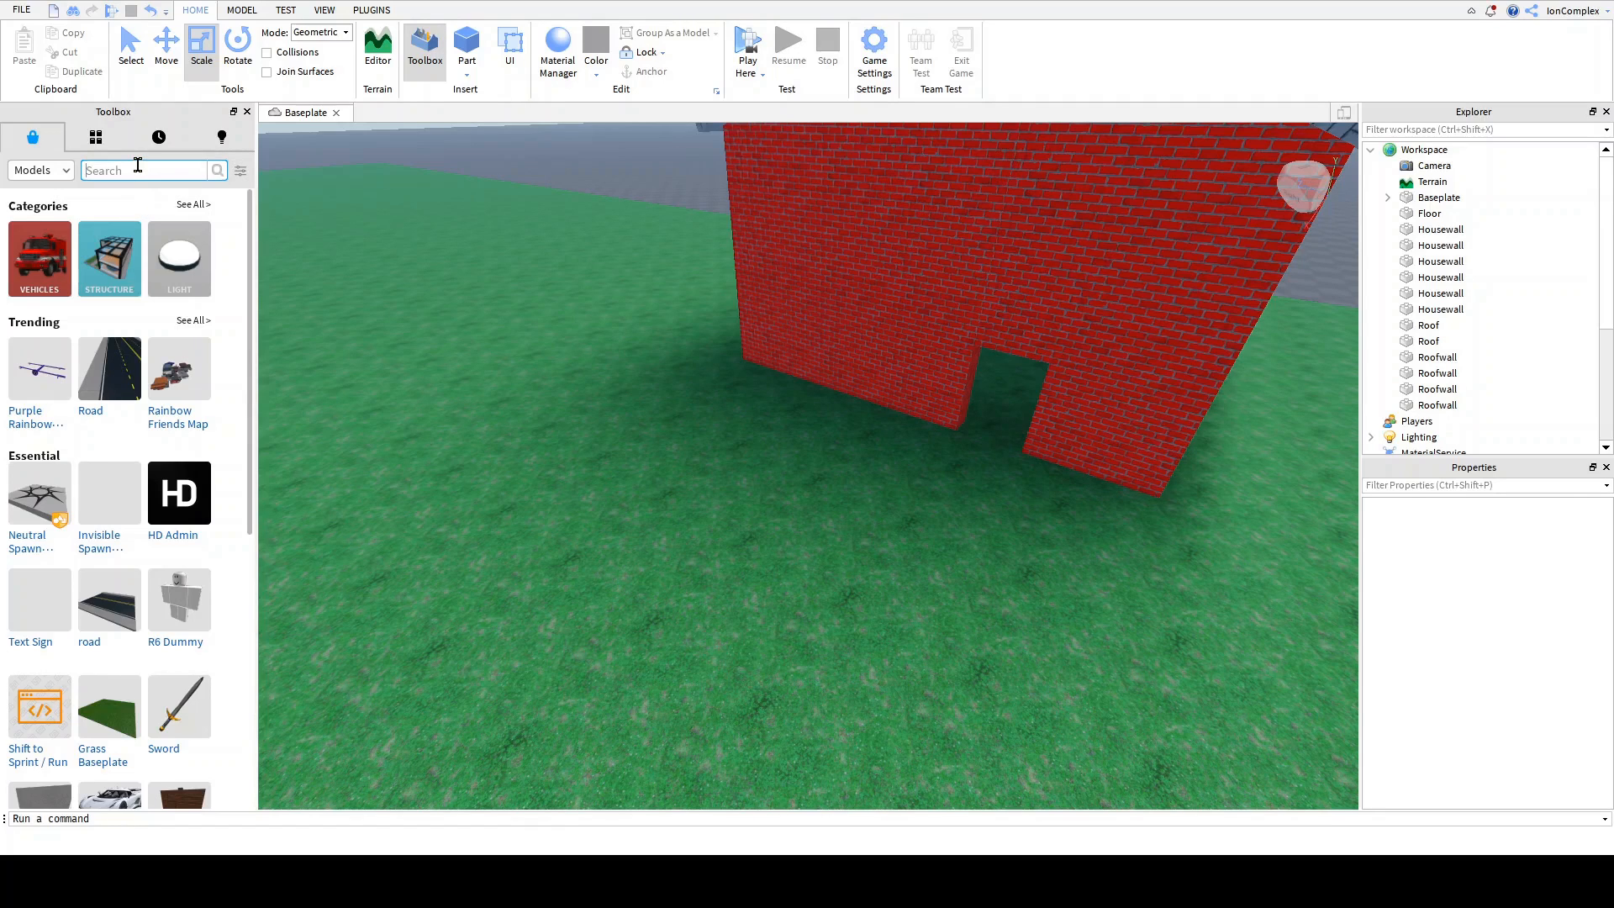
{"action": "type", "text": "or"}
{"action": "key", "text": "Return"}
{"action": "left_click", "coordinate": [46, 651]}
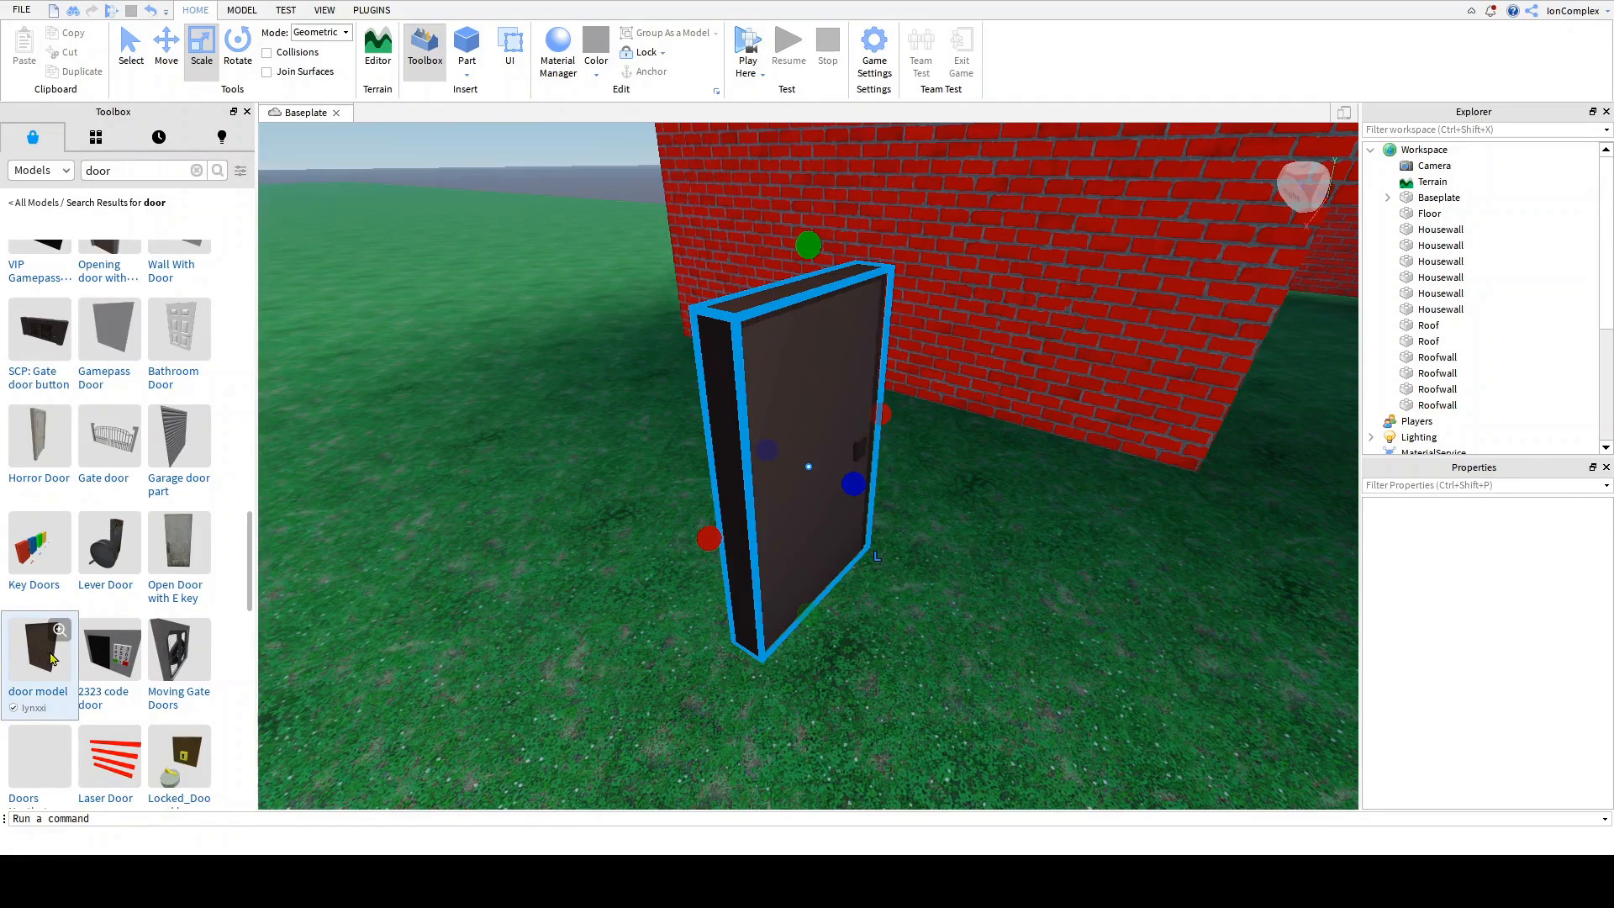
Step: Select the Door part inside the inserted door model and examine its pieces, handles and anchoring property
{"action": "right_click_drag", "start_coordinate": [508, 493], "coordinate": [508, 494]}
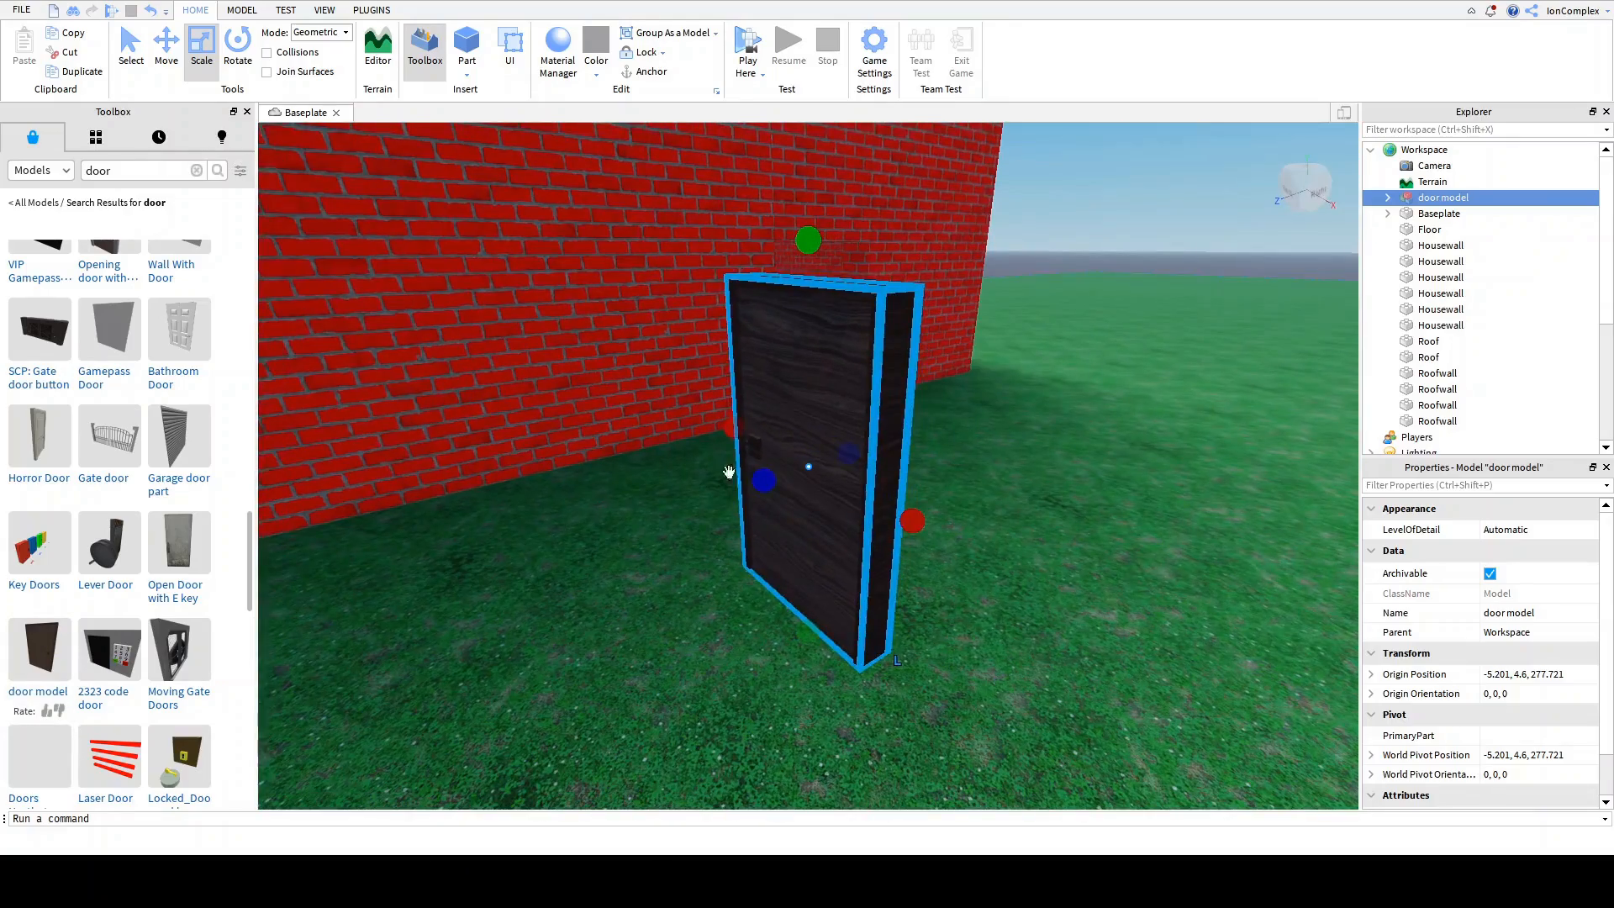
{"action": "left_click", "coordinate": [728, 472], "text": "alt"}
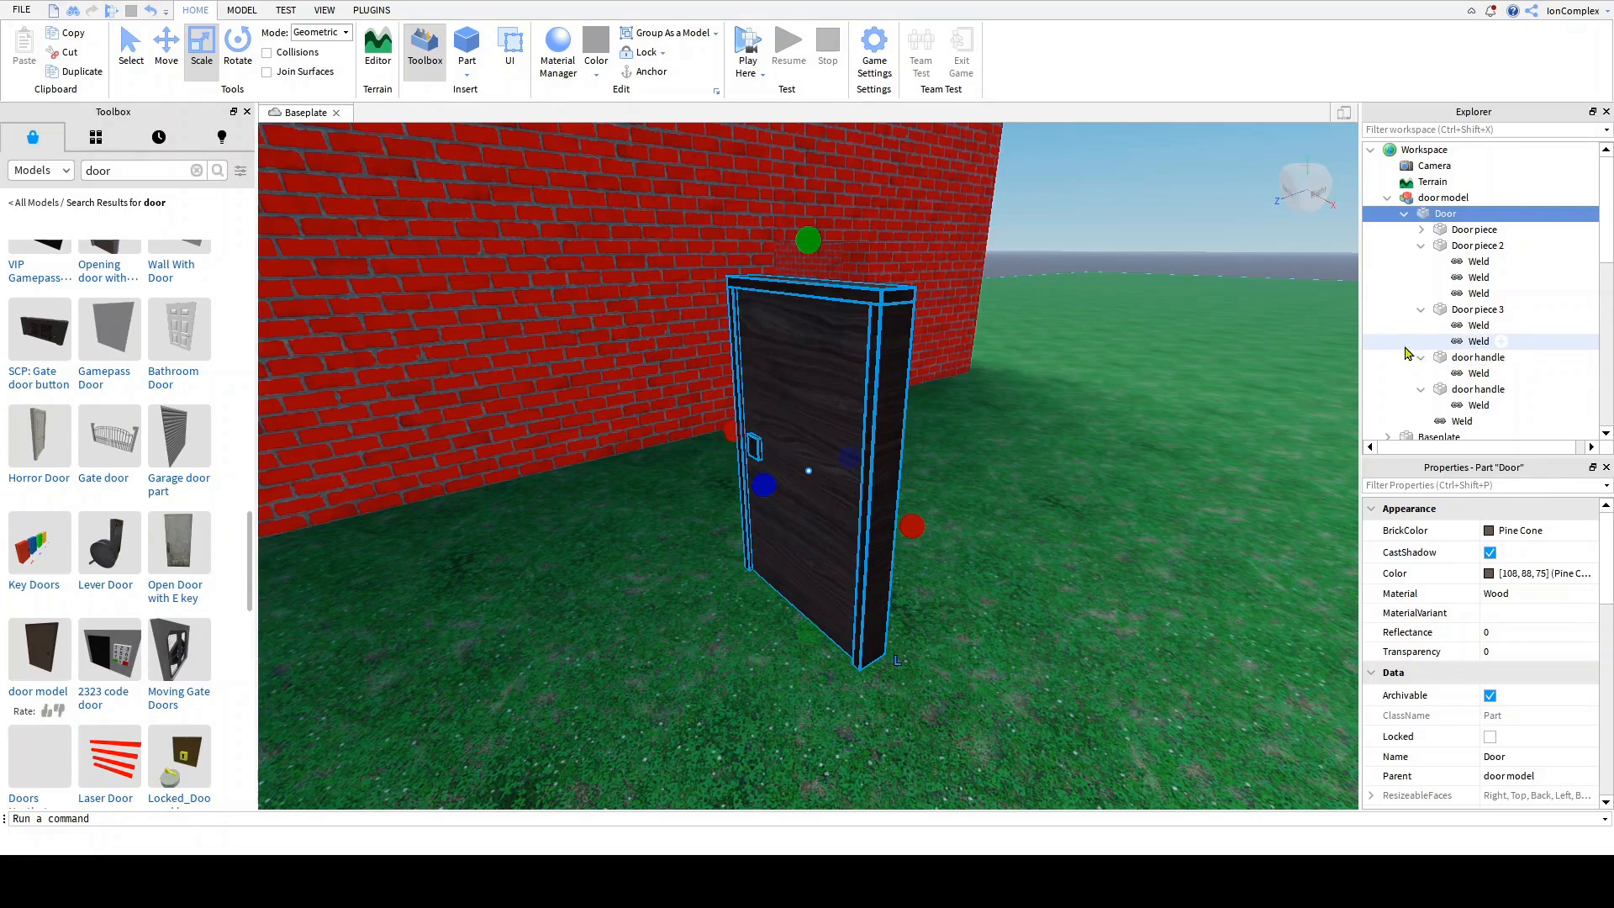
{"action": "left_click", "coordinate": [1420, 245]}
{"action": "left_click", "coordinate": [1420, 262]}
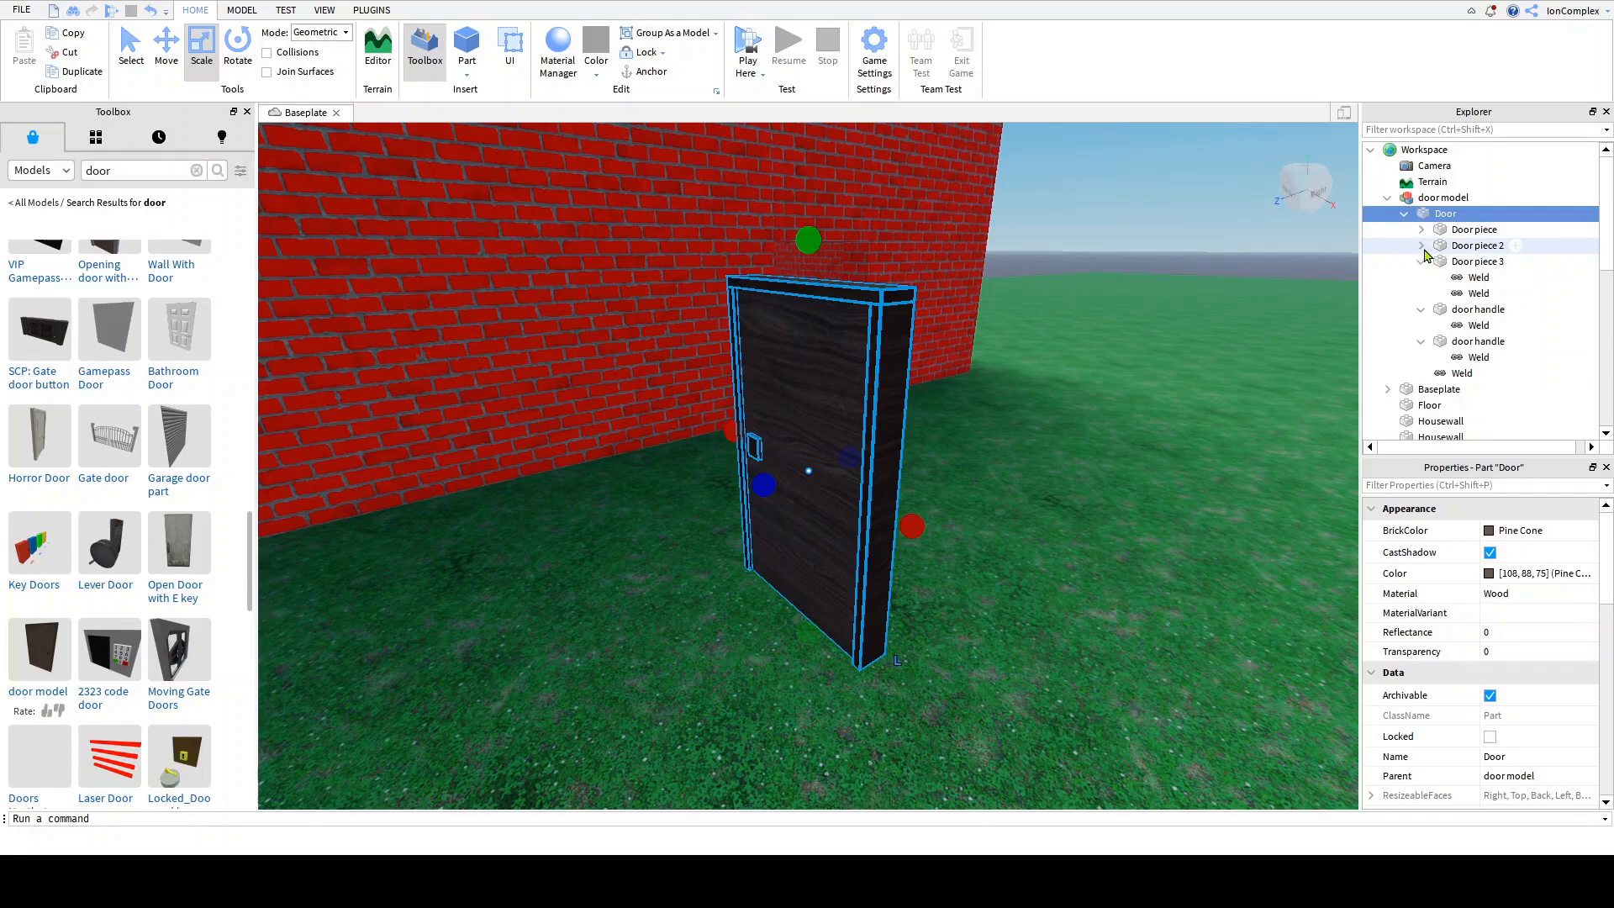
{"action": "left_click", "coordinate": [1421, 278]}
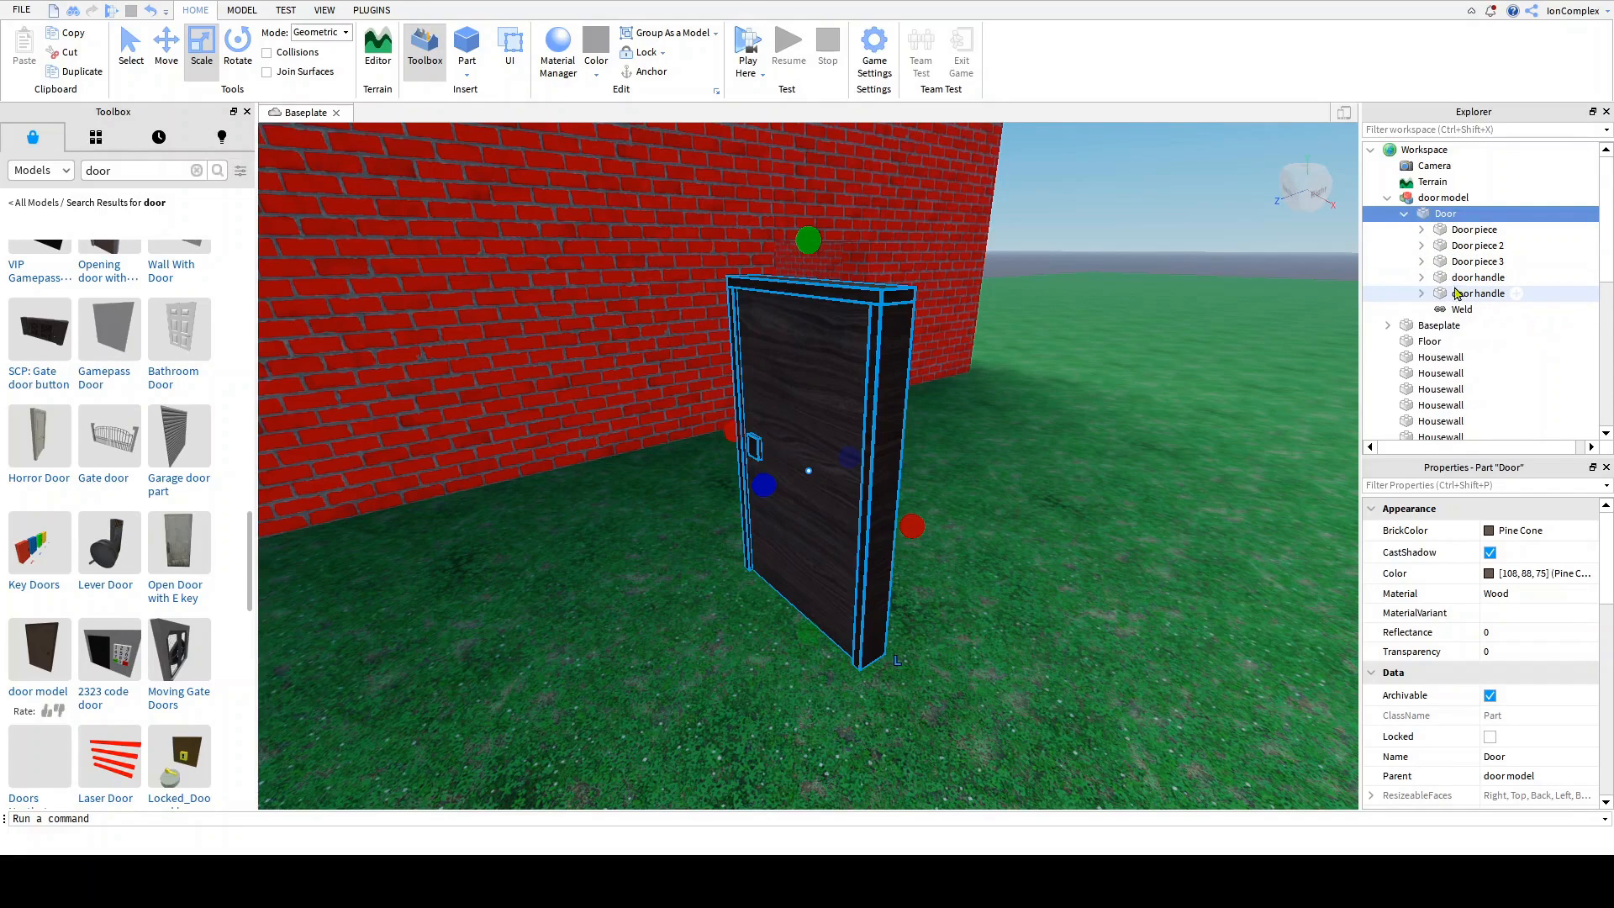
{"action": "scroll", "coordinate": [1549, 652], "scroll_direction": "down", "scroll_amount": 5}
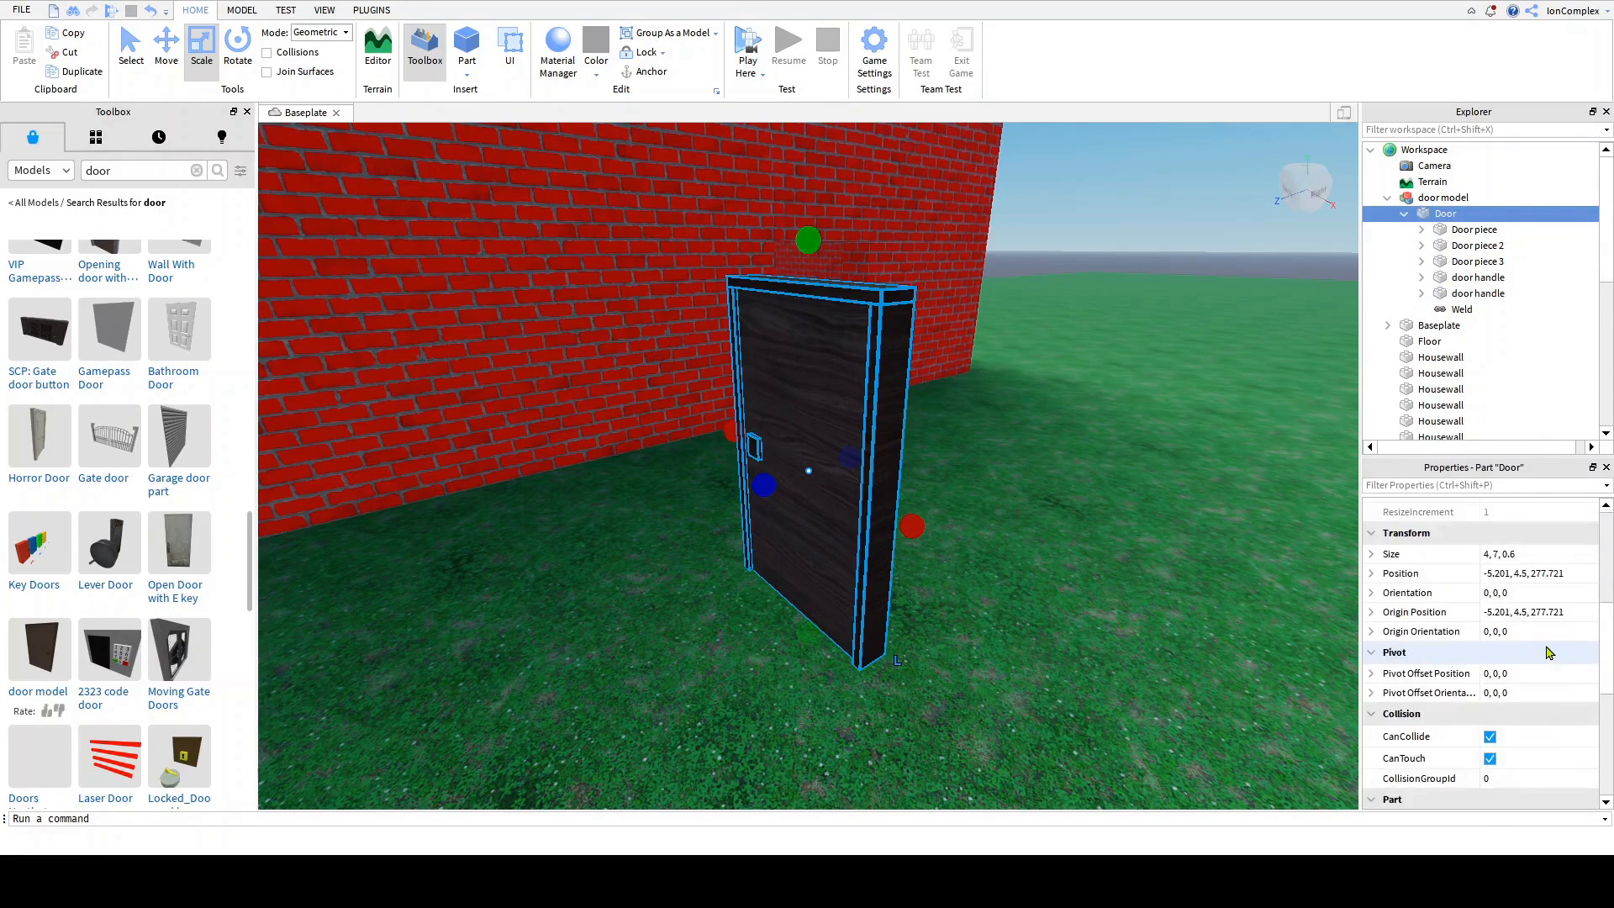
{"action": "scroll", "coordinate": [1550, 653], "scroll_direction": "down", "scroll_amount": 3}
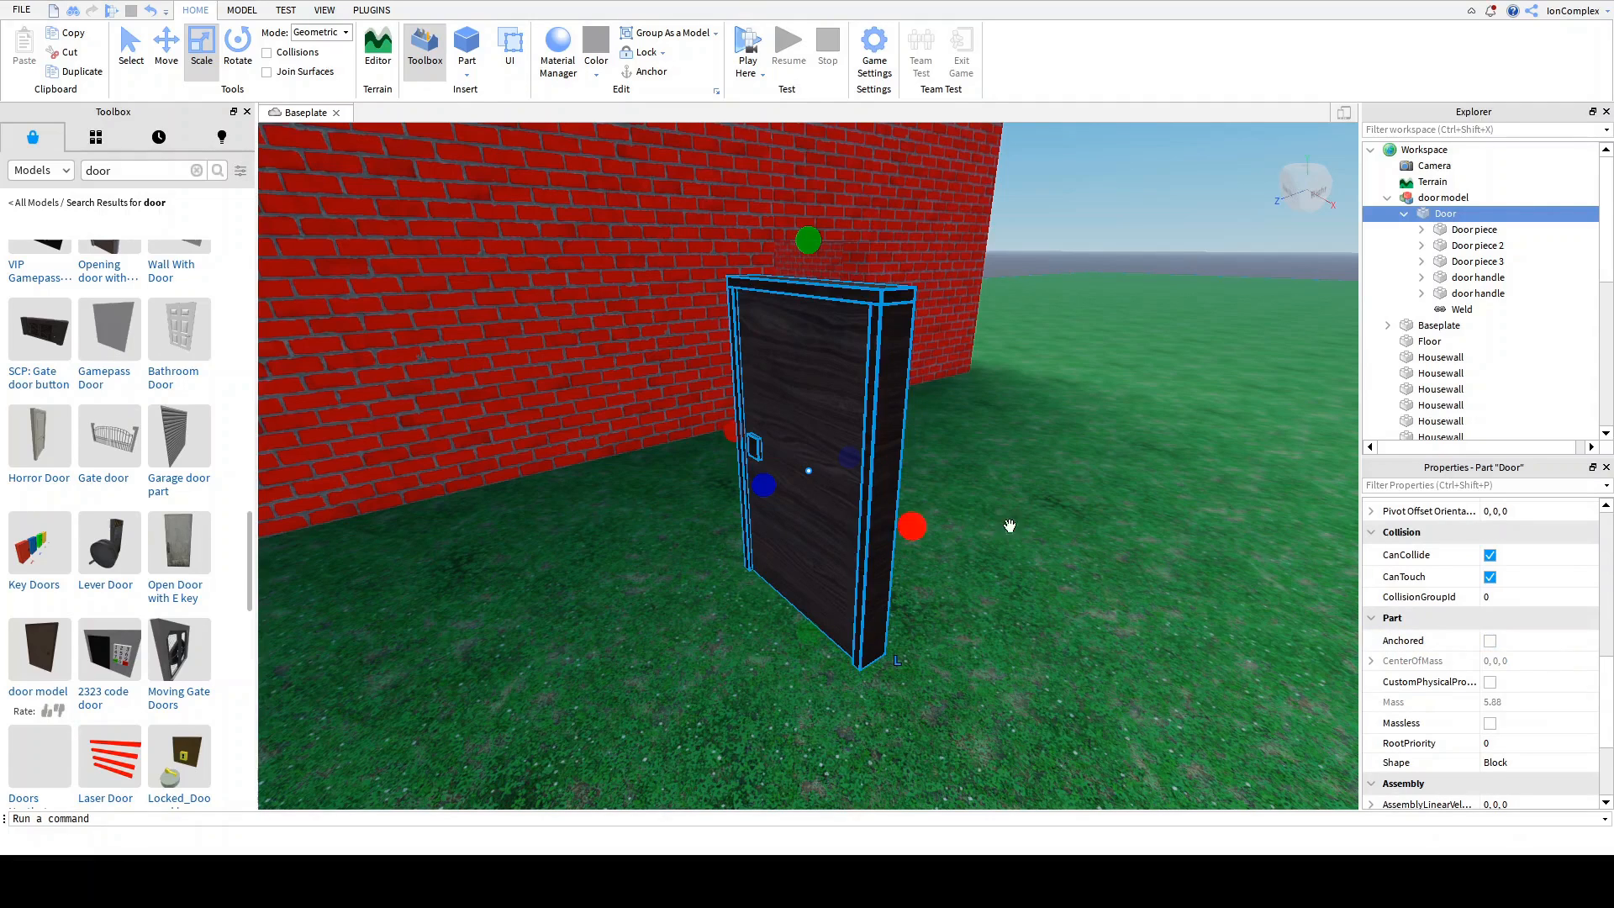
Step: Anchor the Door part together with its three door pieces and both door handles
{"action": "left_click", "coordinate": [1476, 245]}
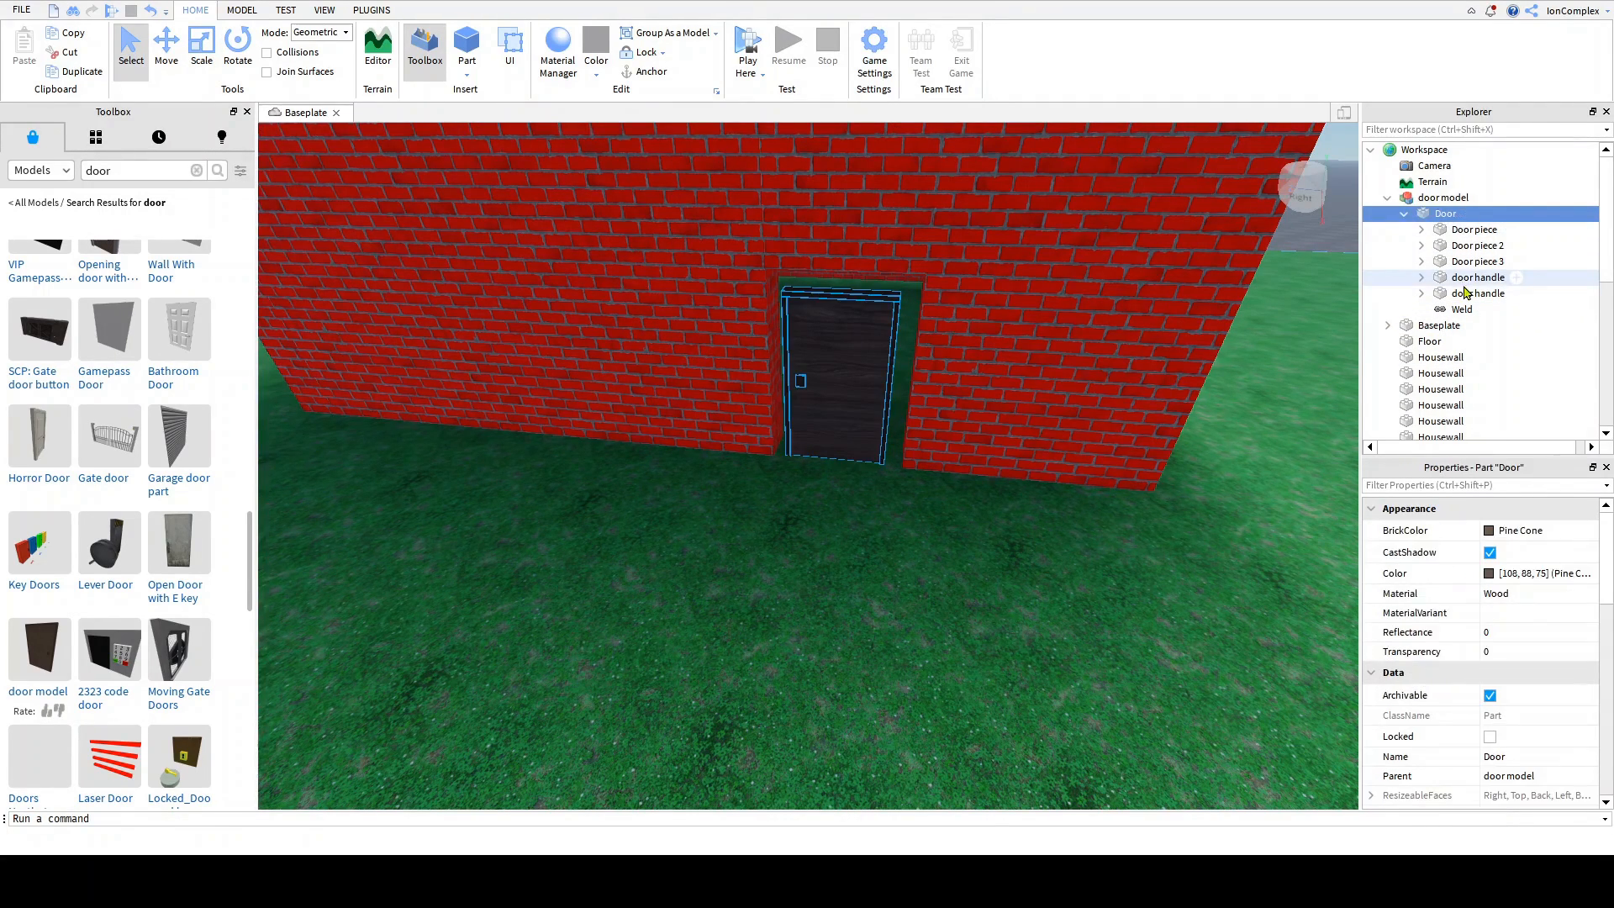
{"action": "left_click", "coordinate": [1464, 292], "text": "shift"}
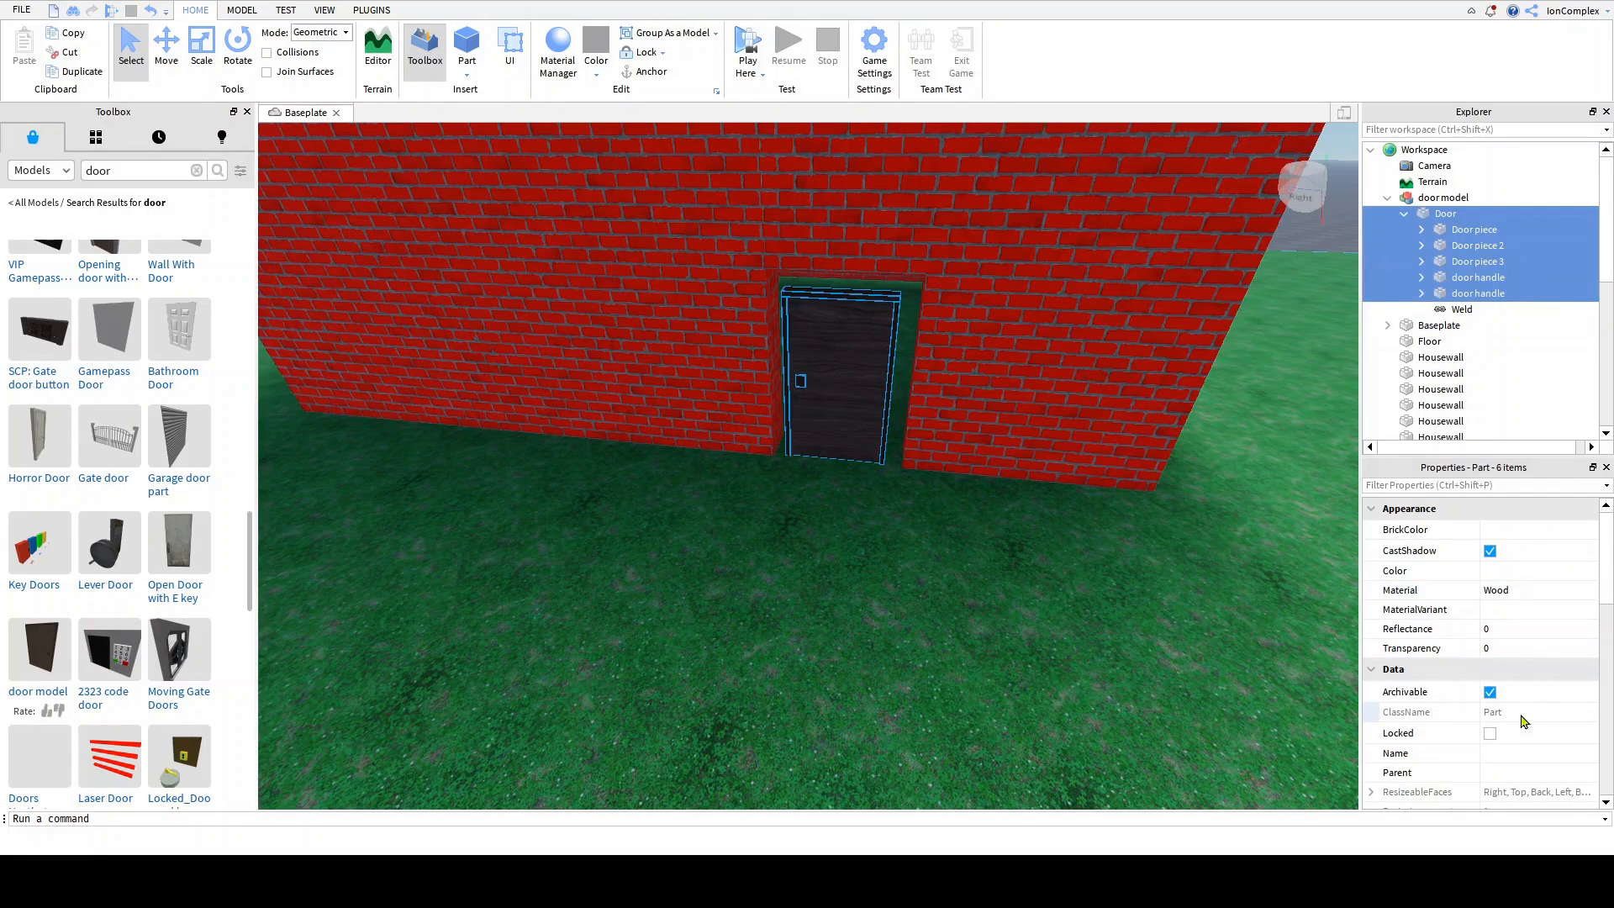
{"action": "scroll", "coordinate": [1524, 721], "scroll_direction": "down", "scroll_amount": 5}
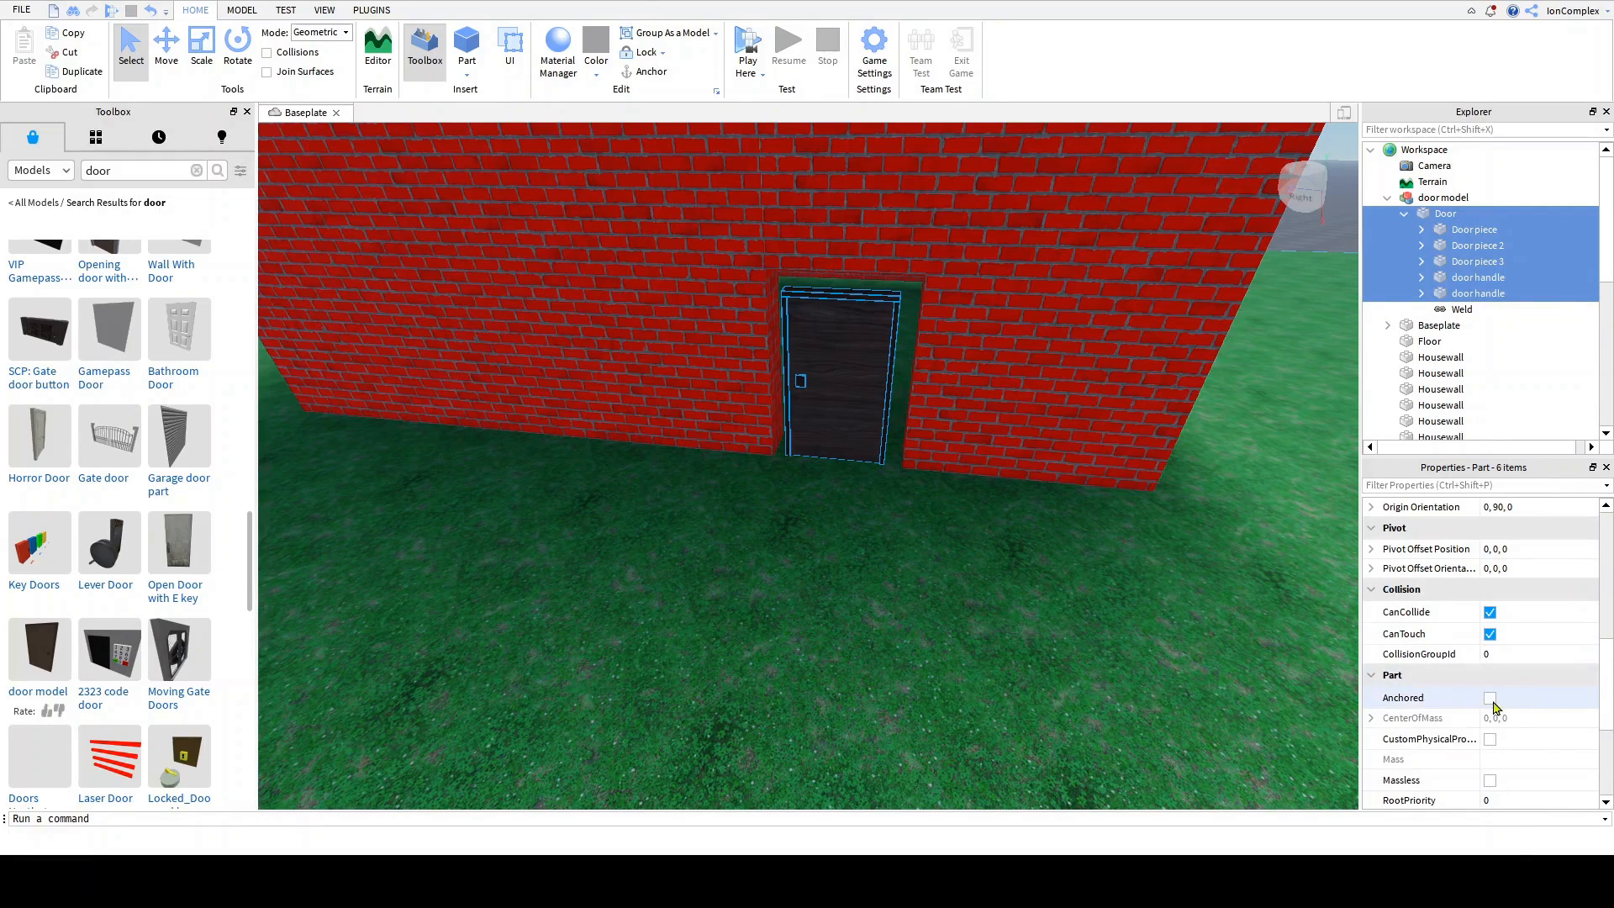
{"action": "left_click", "coordinate": [1490, 699]}
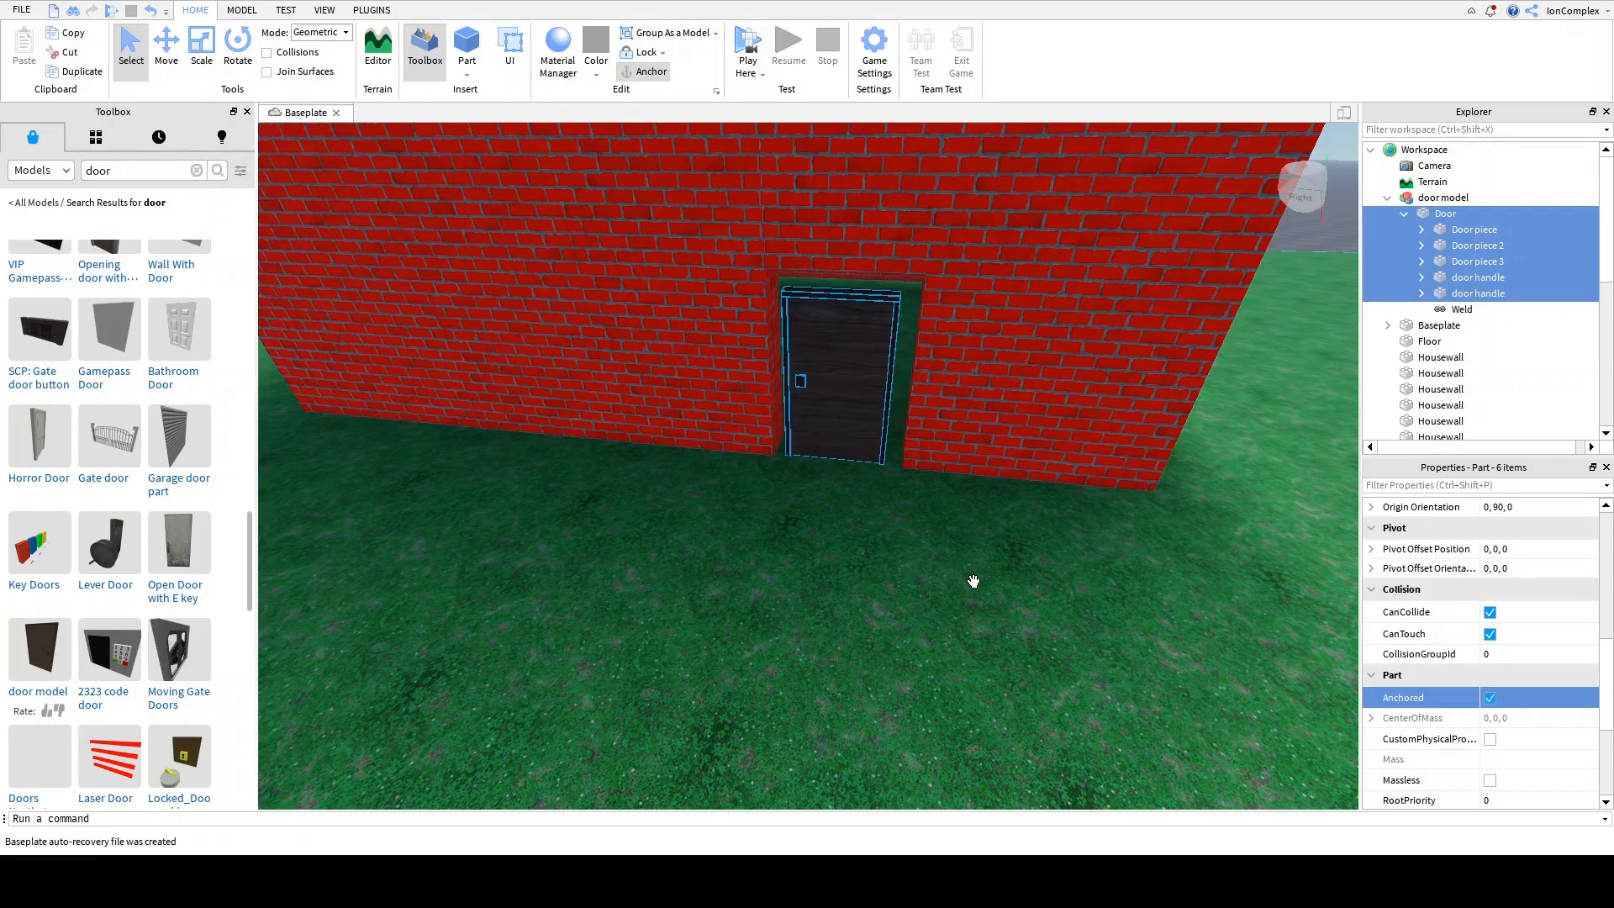
{"action": "left_click", "coordinate": [871, 510]}
{"action": "right_click_drag", "start_coordinate": [872, 507], "coordinate": [871, 502]}
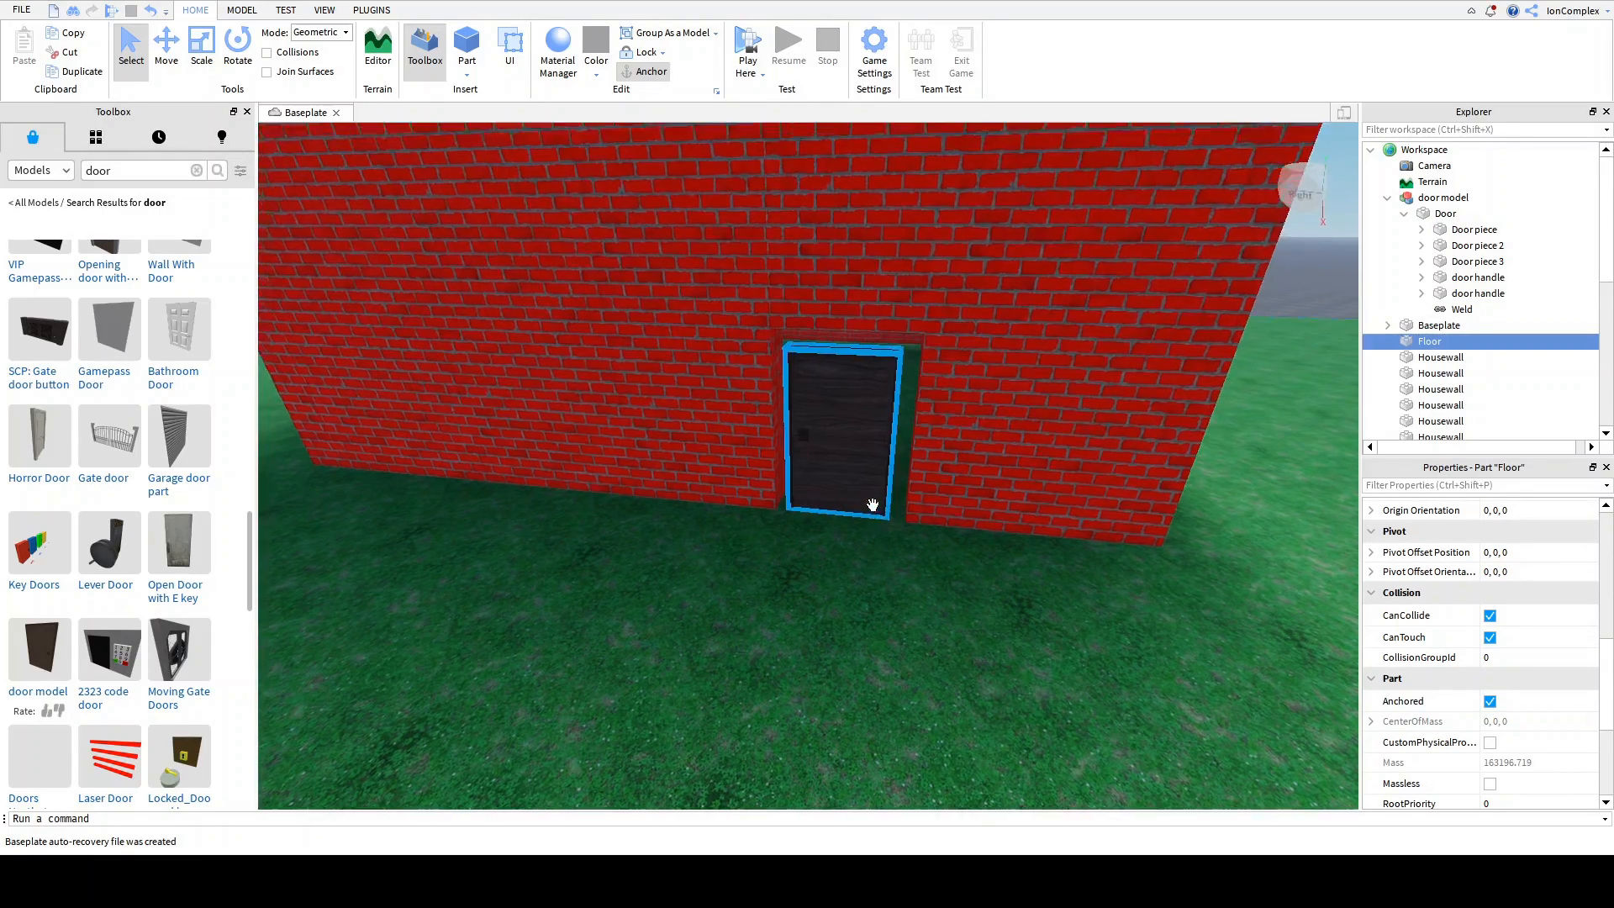
Step: Scale the Housewall above the doorway downward so its lower edge meets the top of the door frame
{"action": "scroll", "coordinate": [872, 502], "scroll_direction": "up", "scroll_amount": 3}
{"action": "left_click", "coordinate": [1028, 495]}
{"action": "left_click", "coordinate": [537, 179], "text": "ctrl"}
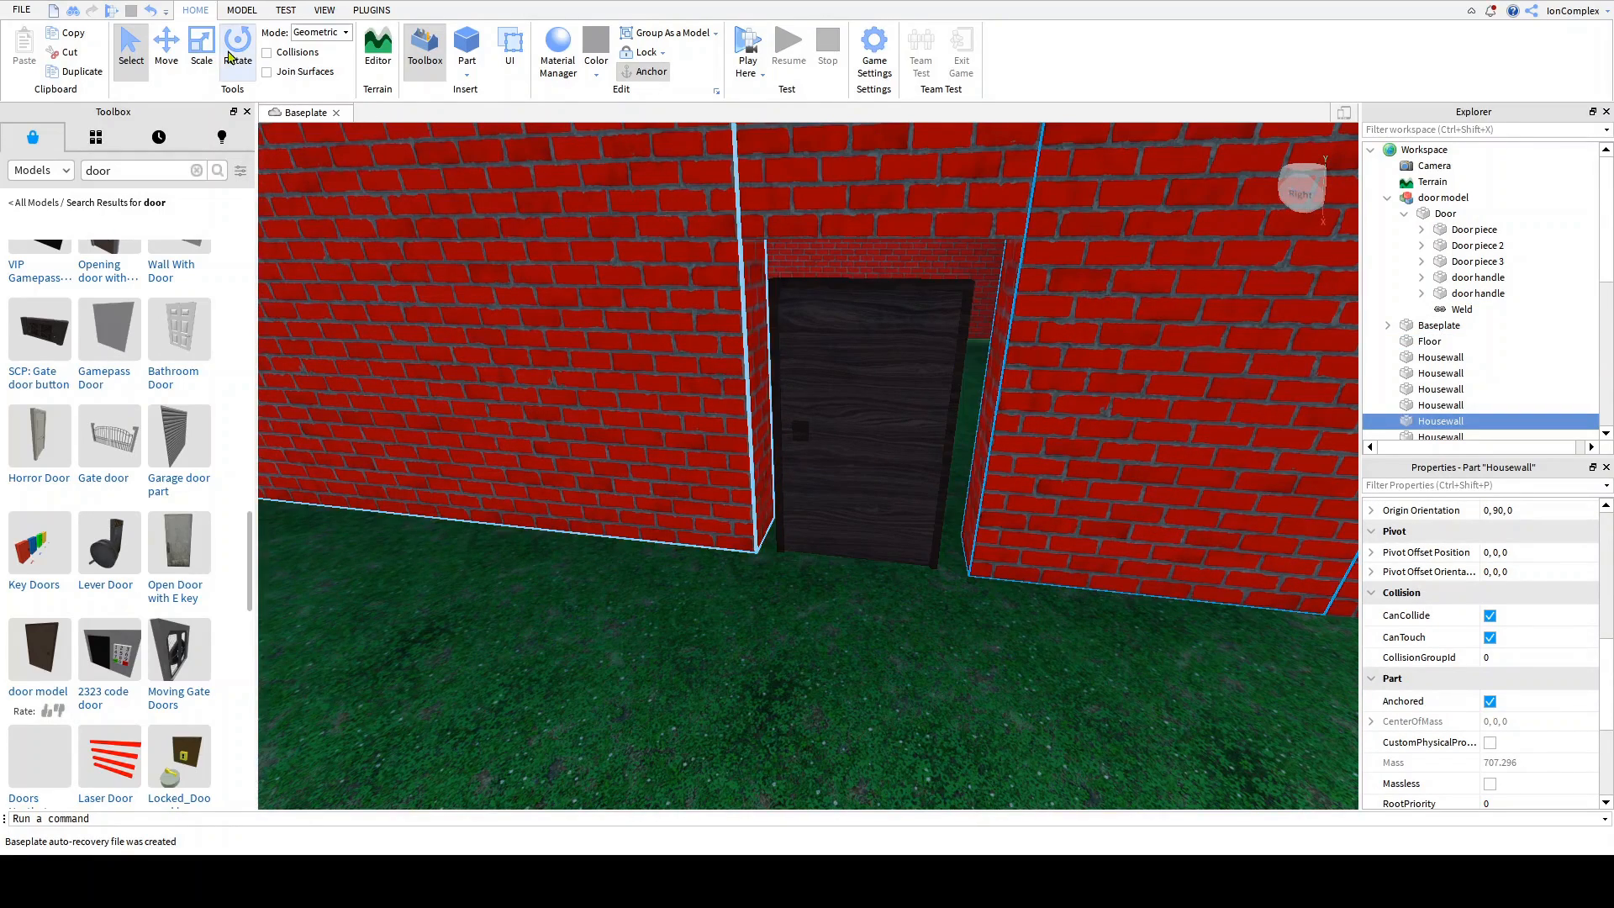
{"action": "left_click", "coordinate": [203, 55]}
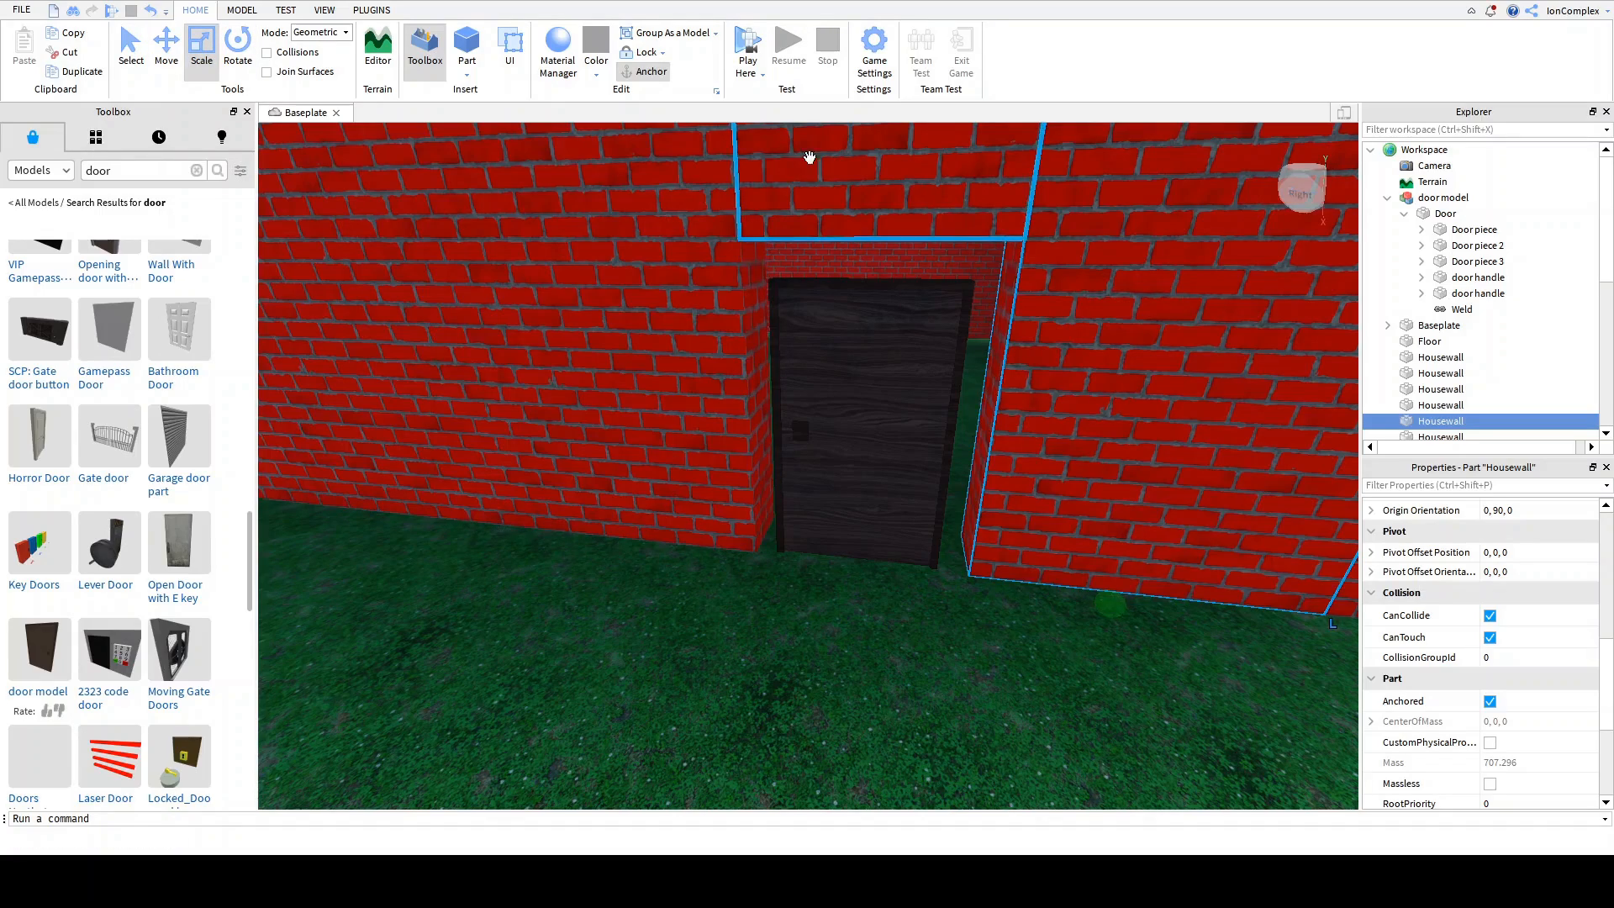
{"action": "left_click", "coordinate": [810, 160]}
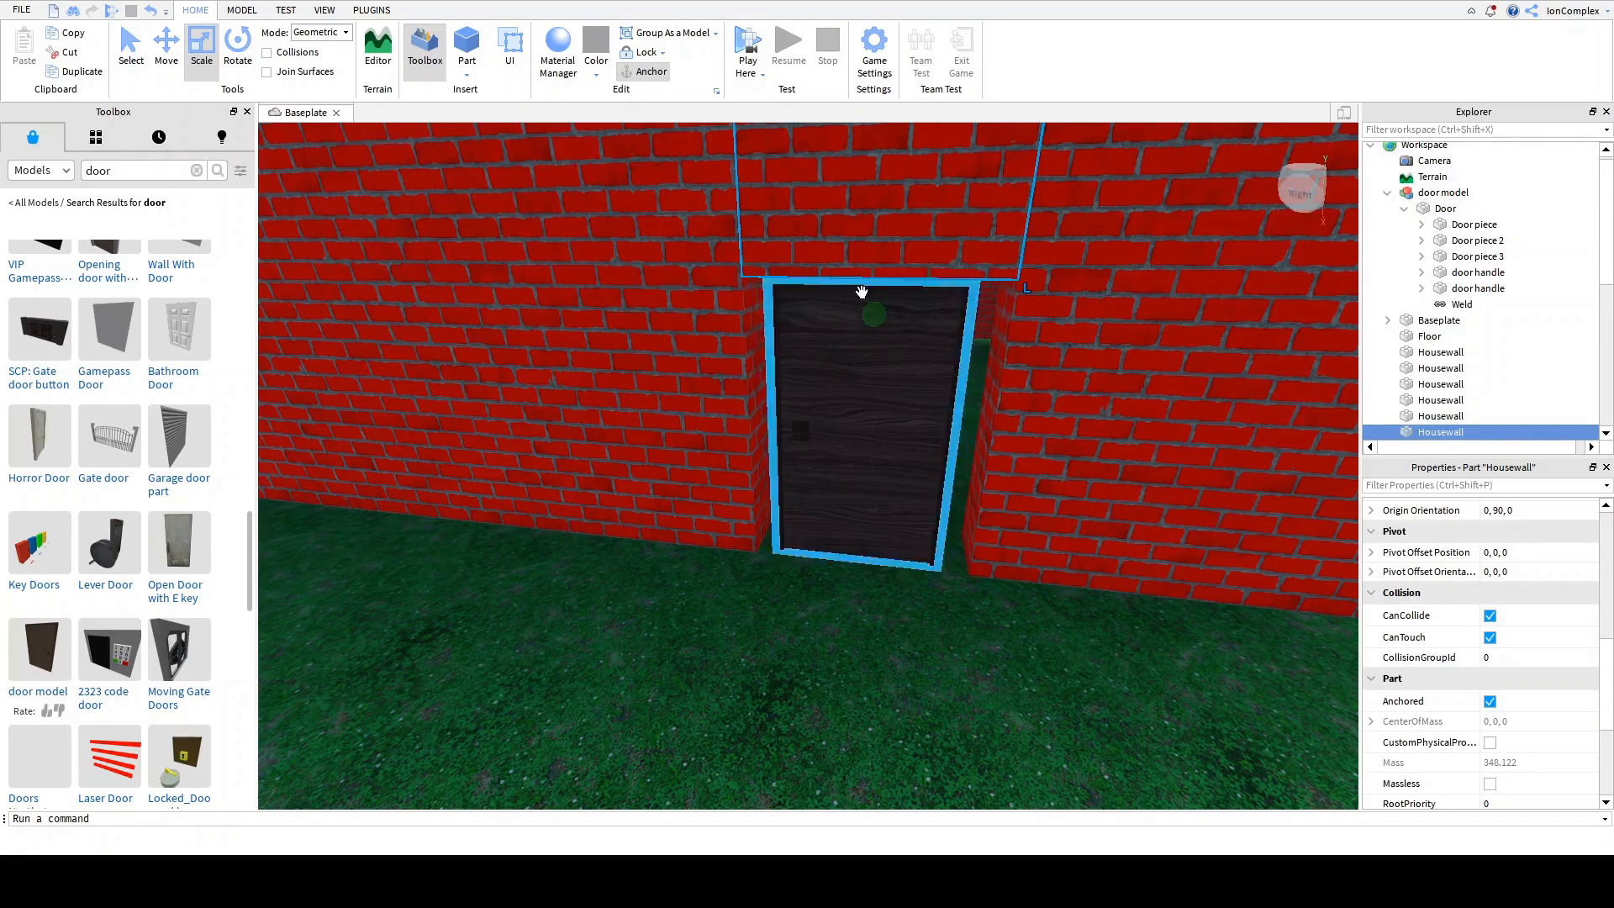
{"action": "key", "text": "f"}
{"action": "right_click_drag", "start_coordinate": [972, 354], "coordinate": [973, 354]}
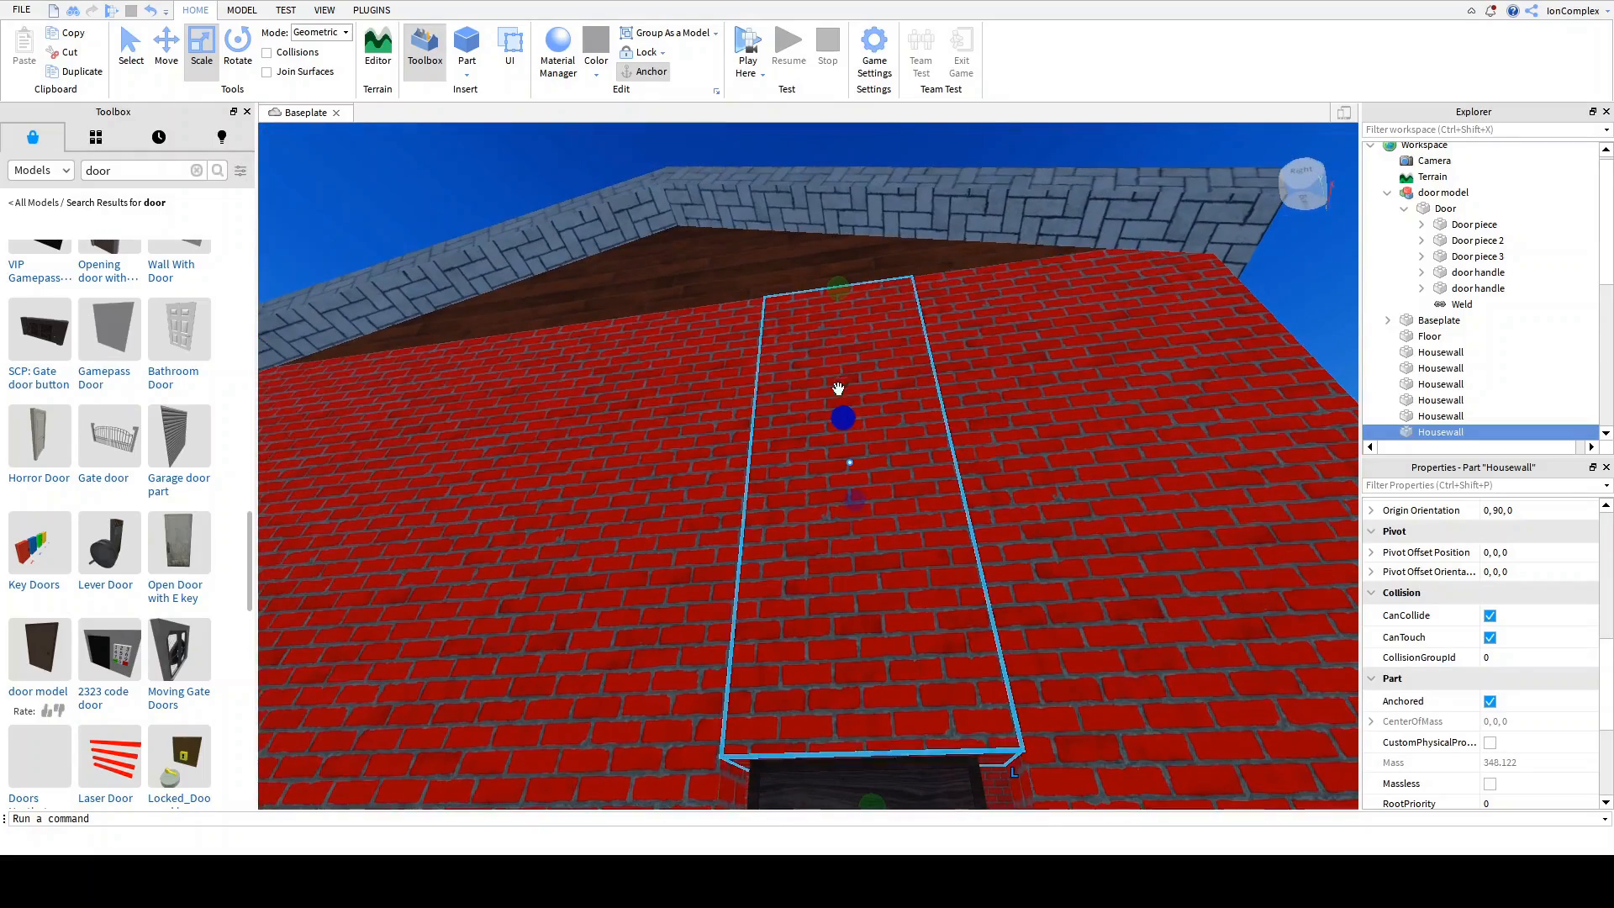
{"action": "right_click_drag", "start_coordinate": [936, 568], "coordinate": [937, 568]}
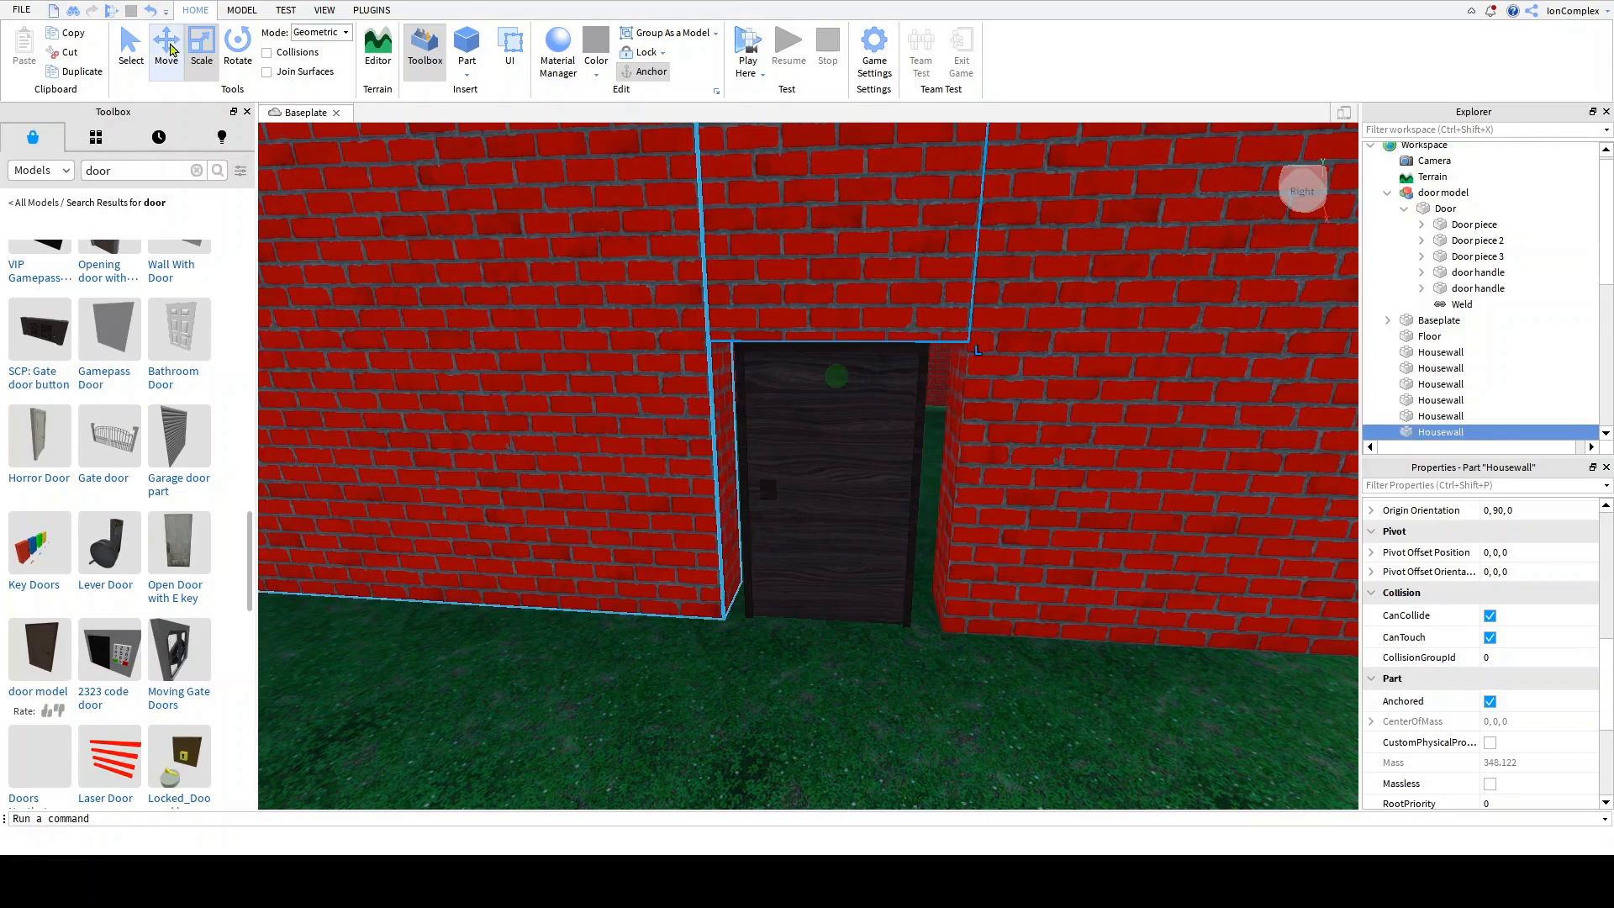
Step: Close the gap beside the door frame and position the Door part standing open inside the frame
{"action": "key", "text": "ctrl+2"}
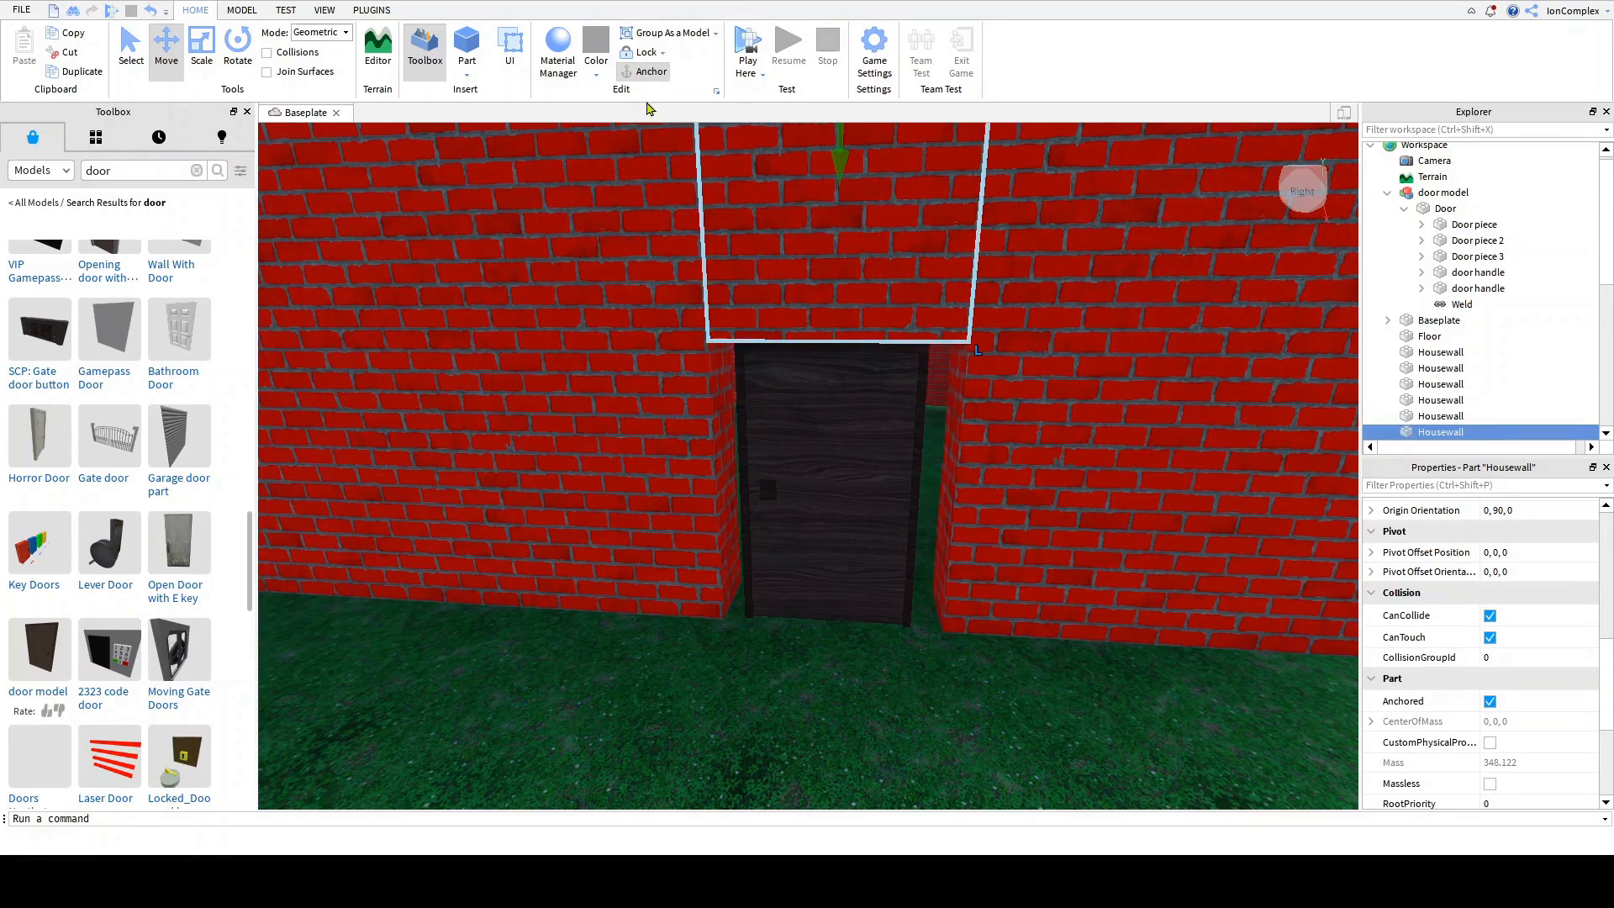
{"action": "left_click_drag", "start_coordinate": [757, 389], "coordinate": [641, 393]}
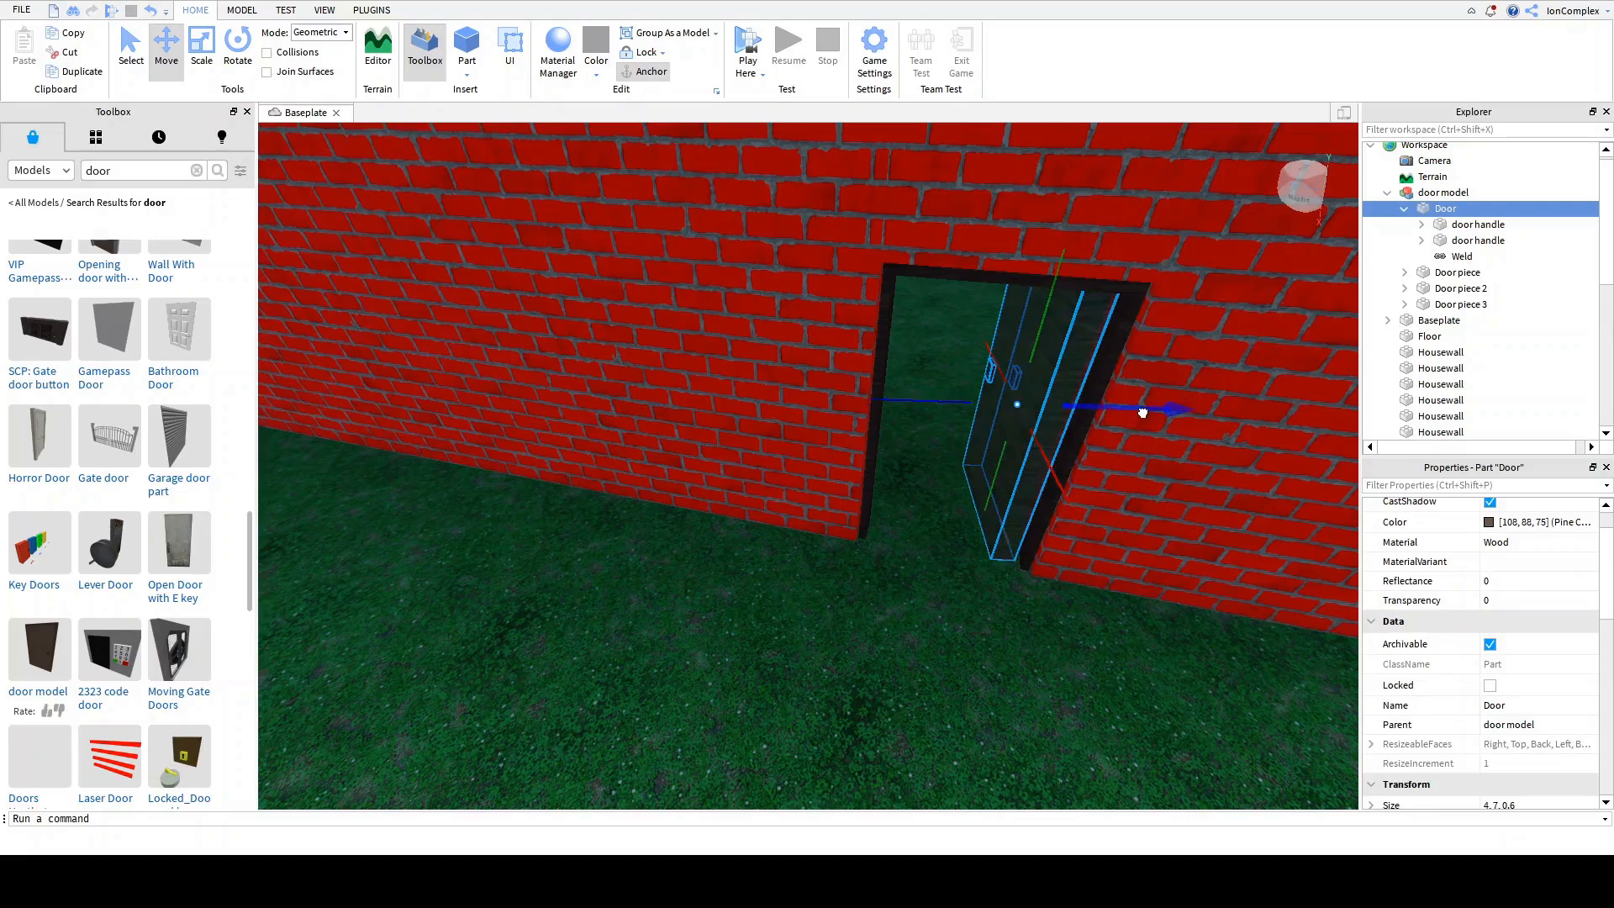
{"action": "left_click_drag", "start_coordinate": [1143, 413], "coordinate": [958, 594]}
{"action": "left_click", "coordinate": [947, 571]}
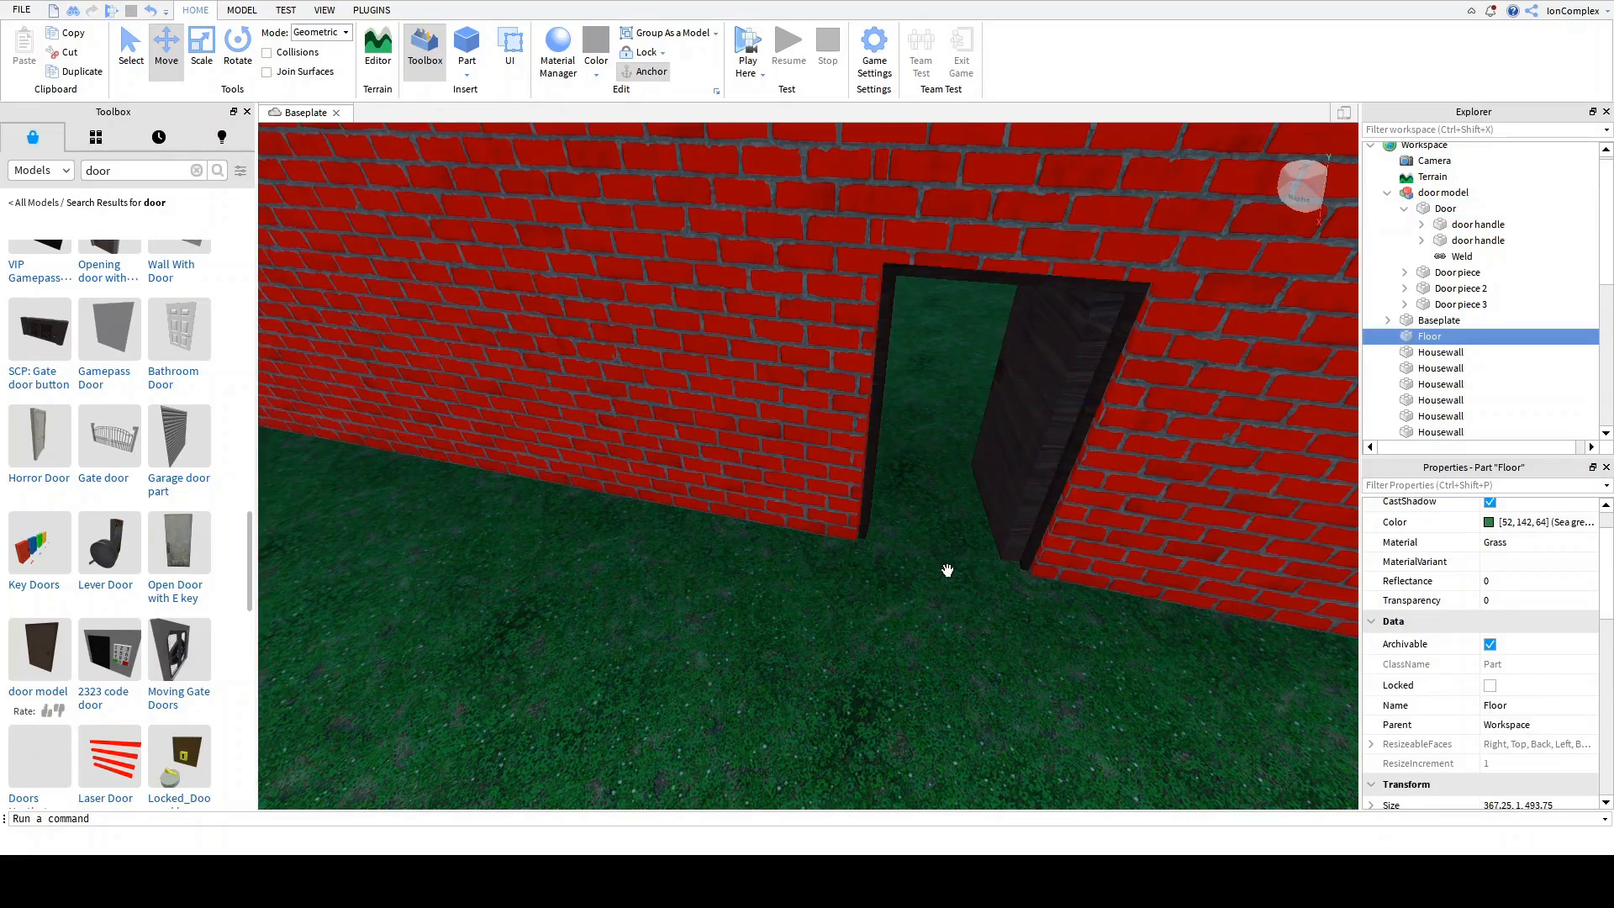
{"action": "key", "text": "w"}
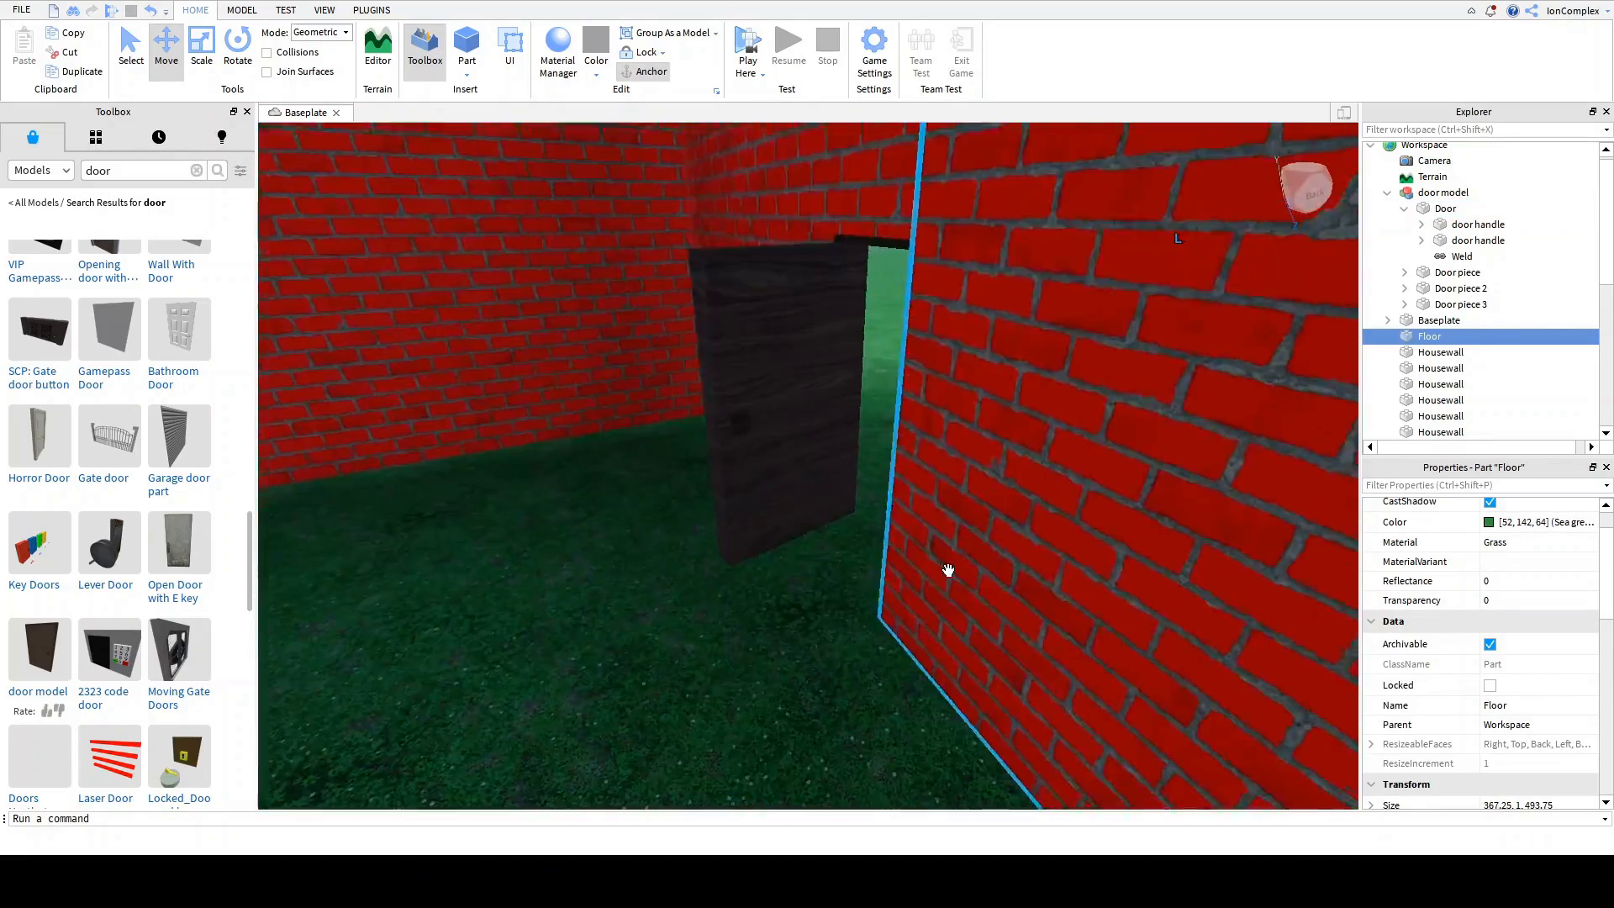
{"action": "key", "text": "s"}
{"action": "right_click_drag", "start_coordinate": [948, 571], "coordinate": [947, 570]}
{"action": "key", "text": "d"}
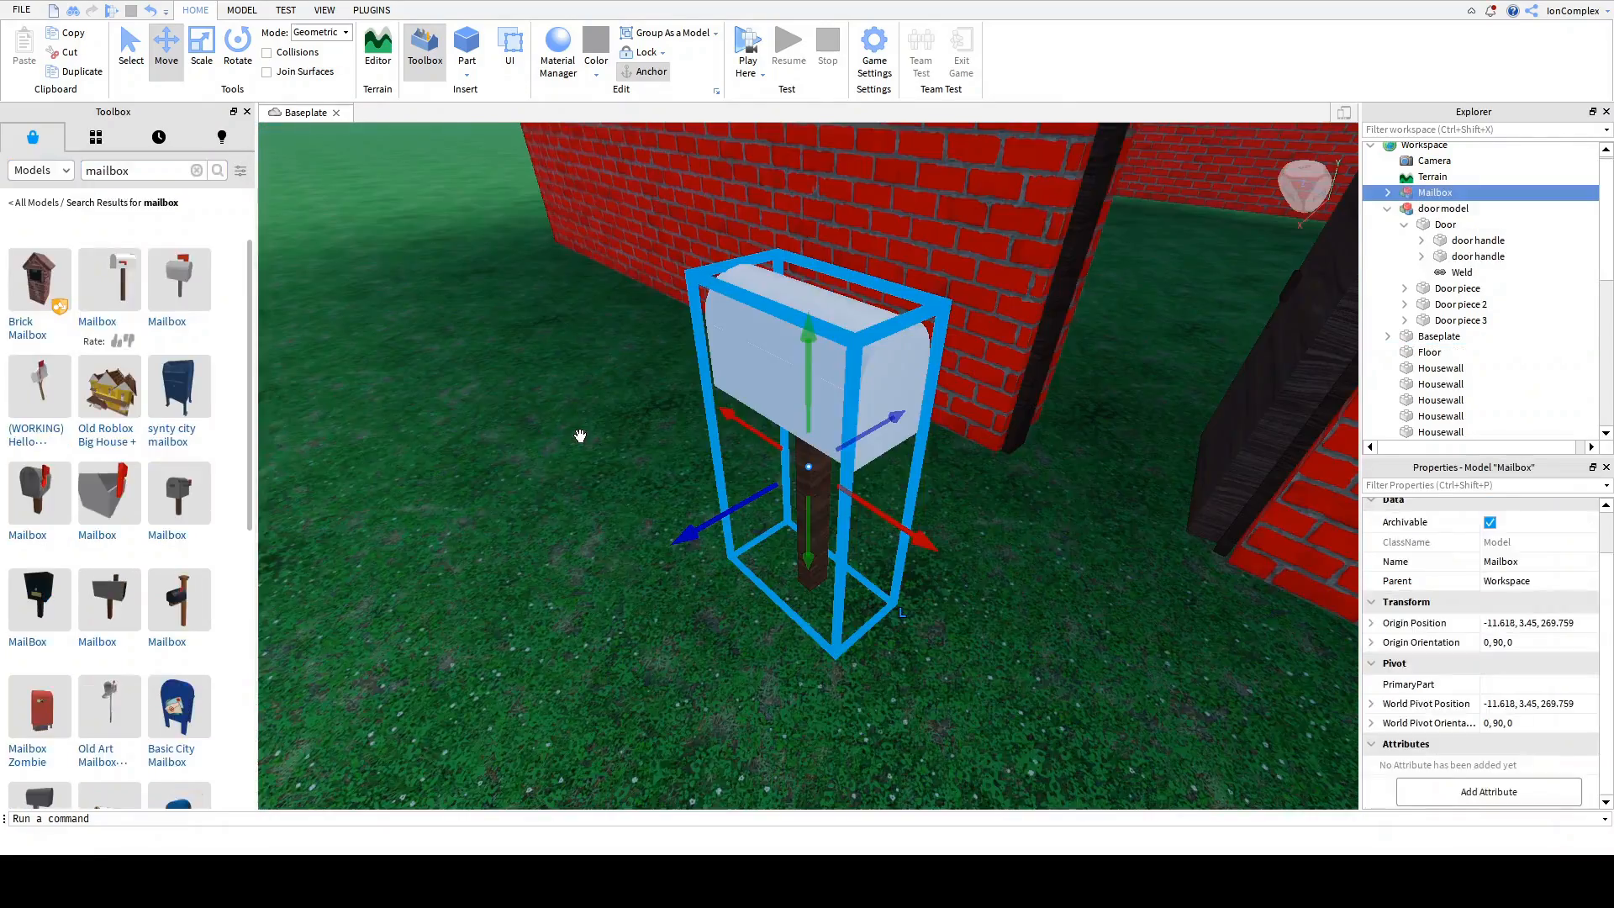
Step: Move the Mailbox model away from the doorway onto the front lawn and rotate it
{"action": "key", "text": "d"}
{"action": "scroll", "coordinate": [575, 442], "scroll_direction": "down", "scroll_amount": 10}
{"action": "left_click_drag", "start_coordinate": [724, 469], "coordinate": [375, 699]}
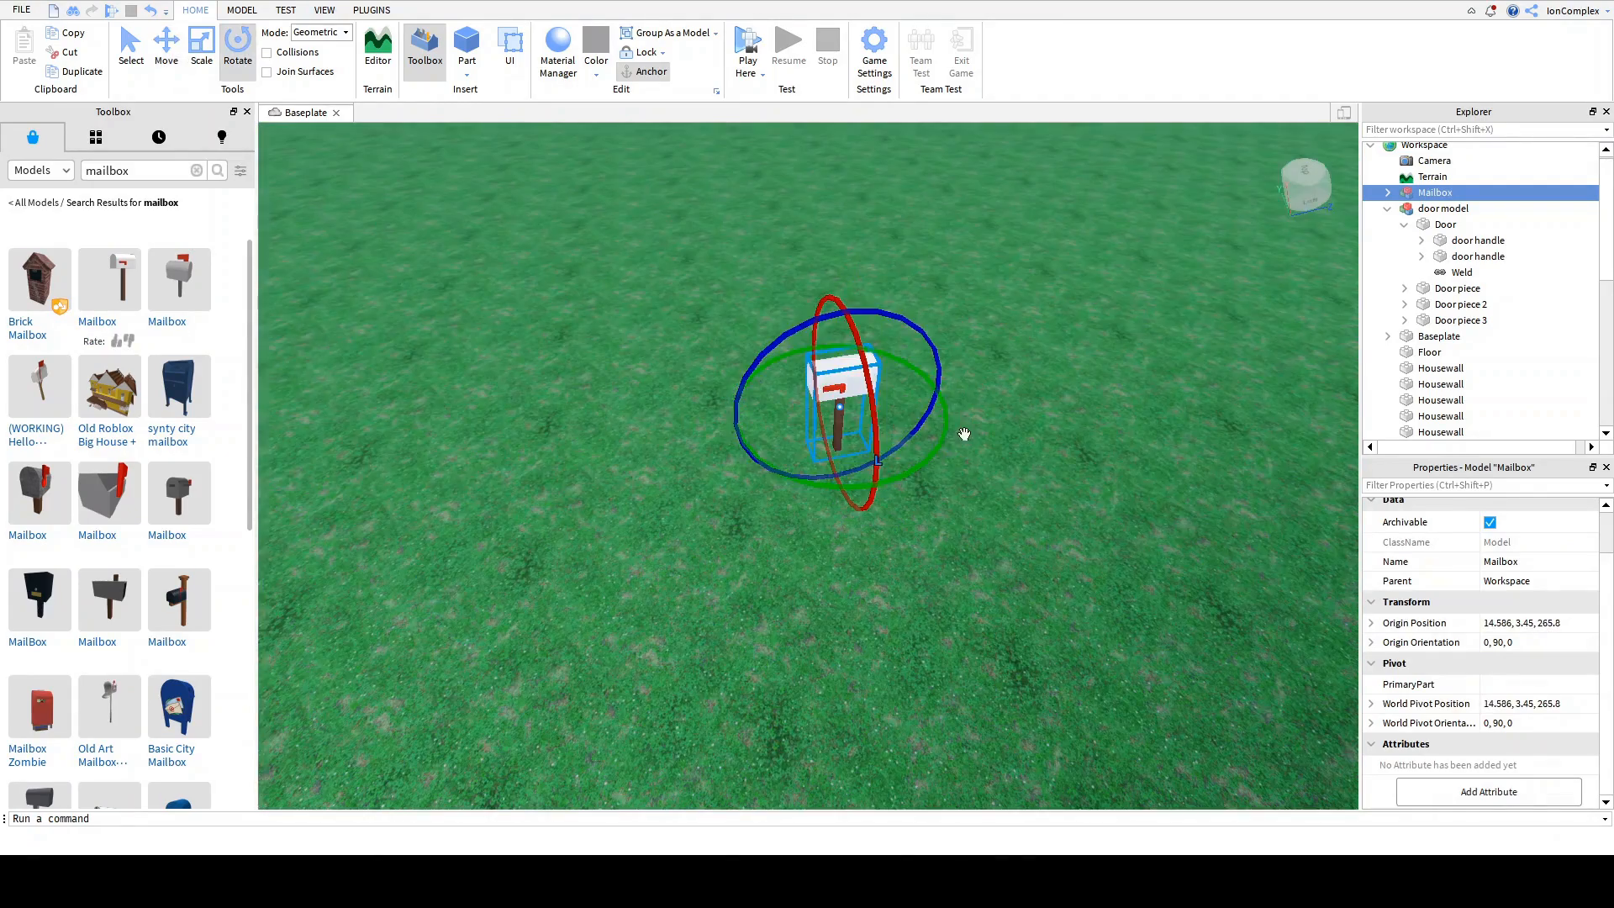
{"action": "left_click_drag", "start_coordinate": [947, 440], "coordinate": [768, 501]}
{"action": "left_click", "coordinate": [735, 552]}
{"action": "key", "text": "a"}
{"action": "right_click_drag", "start_coordinate": [735, 552], "coordinate": [736, 551]}
Step: Add a Concrete part named walkway and scale it into a flat path leading out from the doorway
{"action": "left_click", "coordinate": [466, 47]}
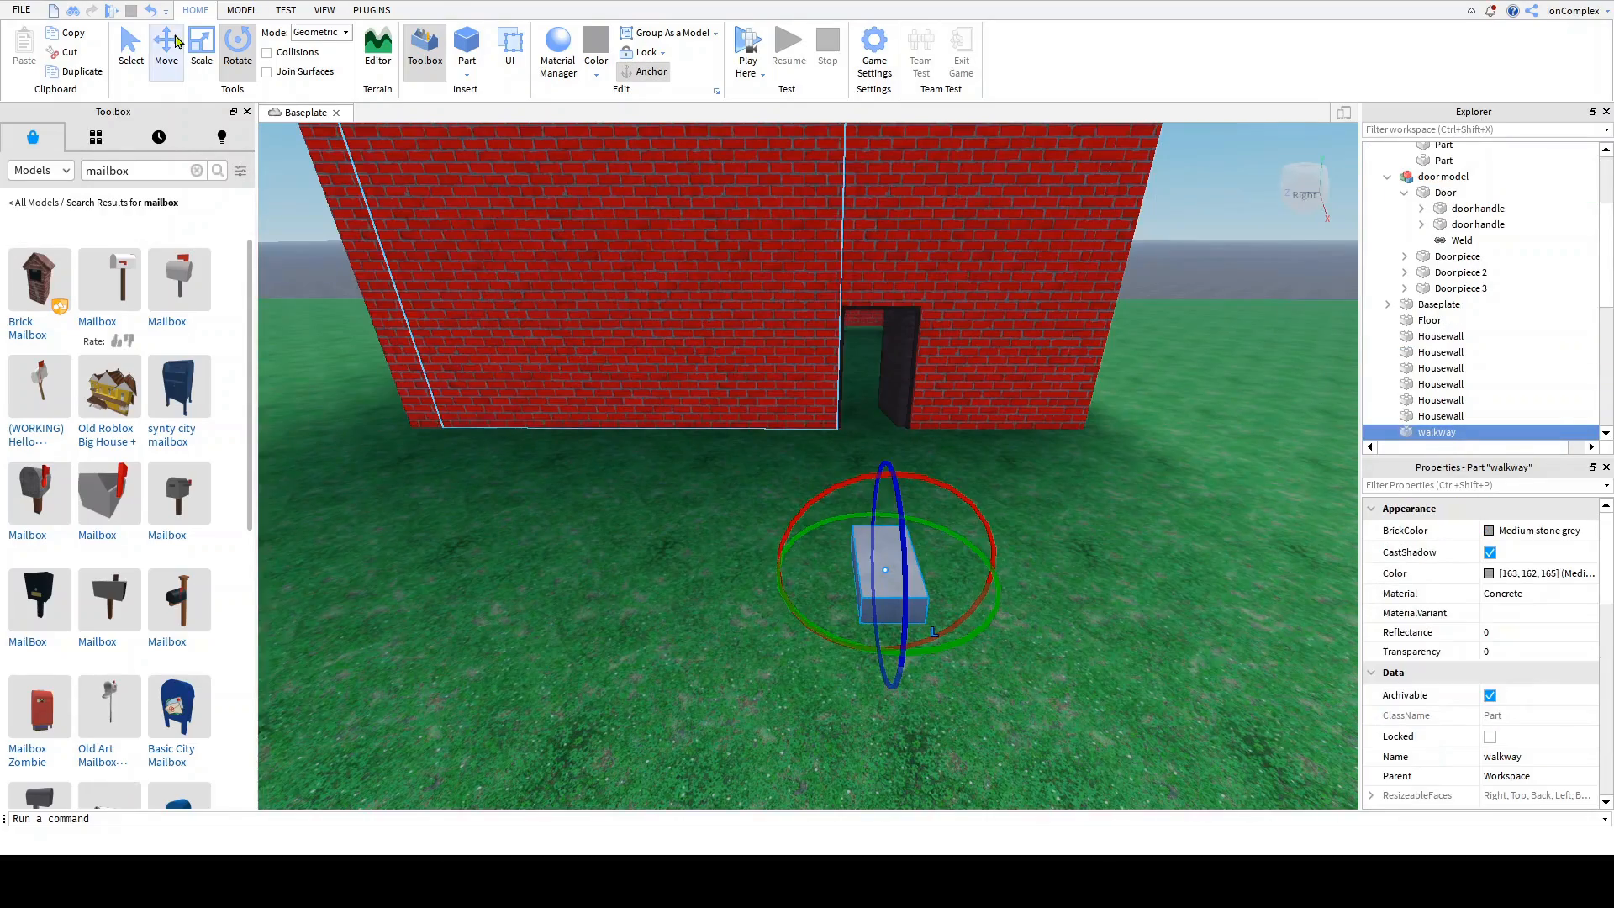
{"action": "left_click", "coordinate": [202, 47]}
{"action": "left_click_drag", "start_coordinate": [898, 527], "coordinate": [986, 580]}
{"action": "right_click_drag", "start_coordinate": [1023, 541], "coordinate": [1023, 541]}
{"action": "left_click_drag", "start_coordinate": [883, 482], "coordinate": [1005, 435]}
{"action": "left_click_drag", "start_coordinate": [944, 512], "coordinate": [944, 511]}
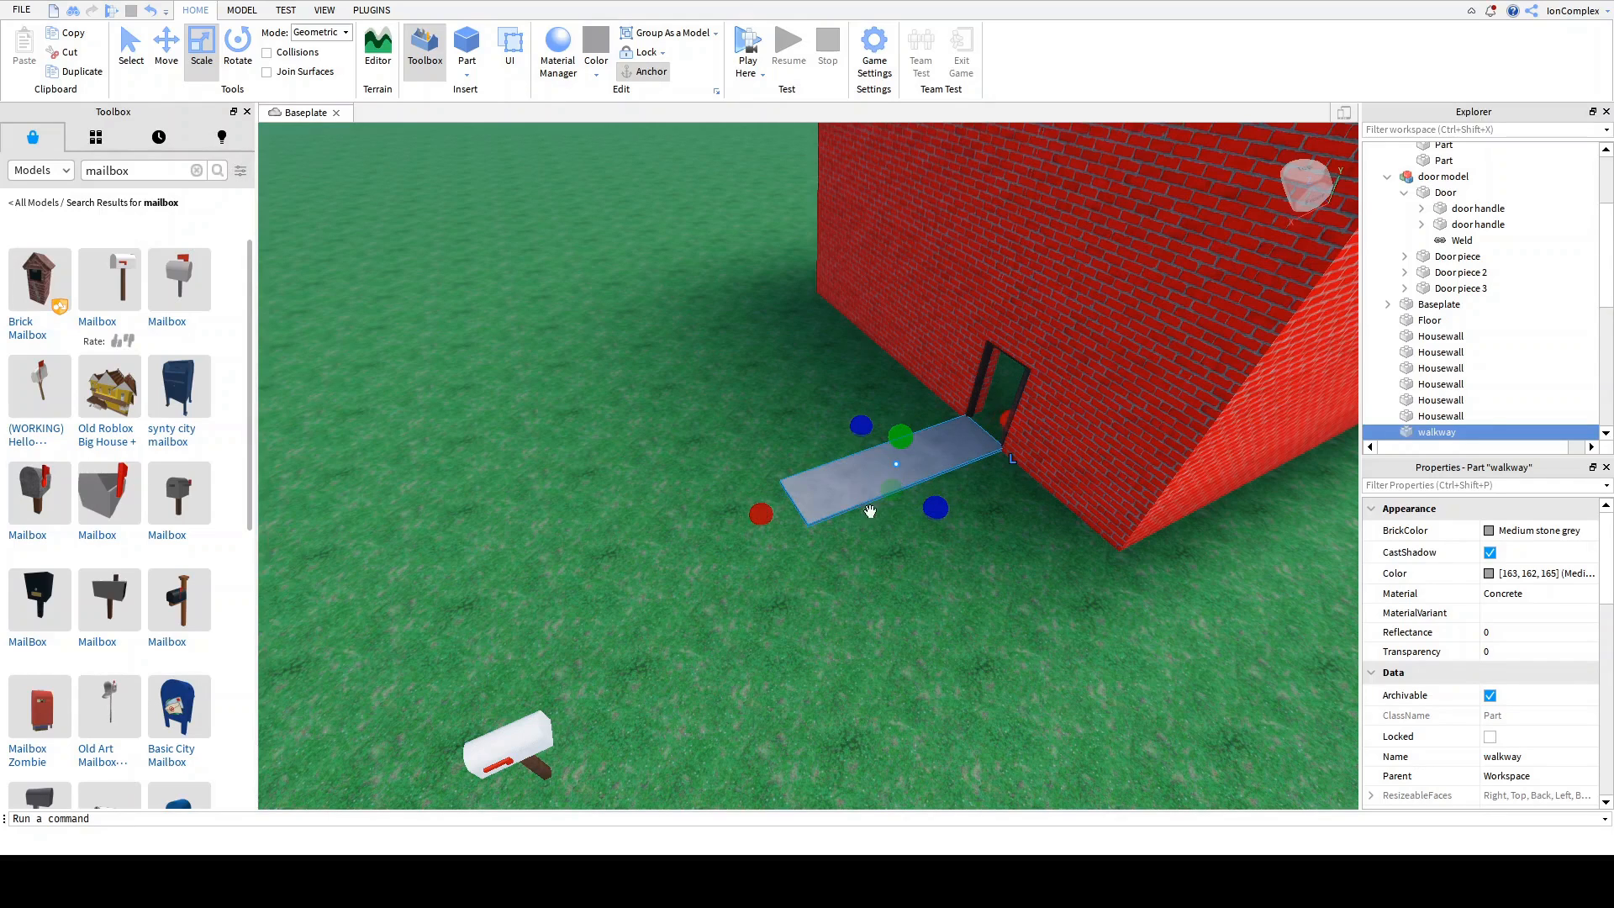
{"action": "left_click_drag", "start_coordinate": [768, 526], "coordinate": [800, 510]}
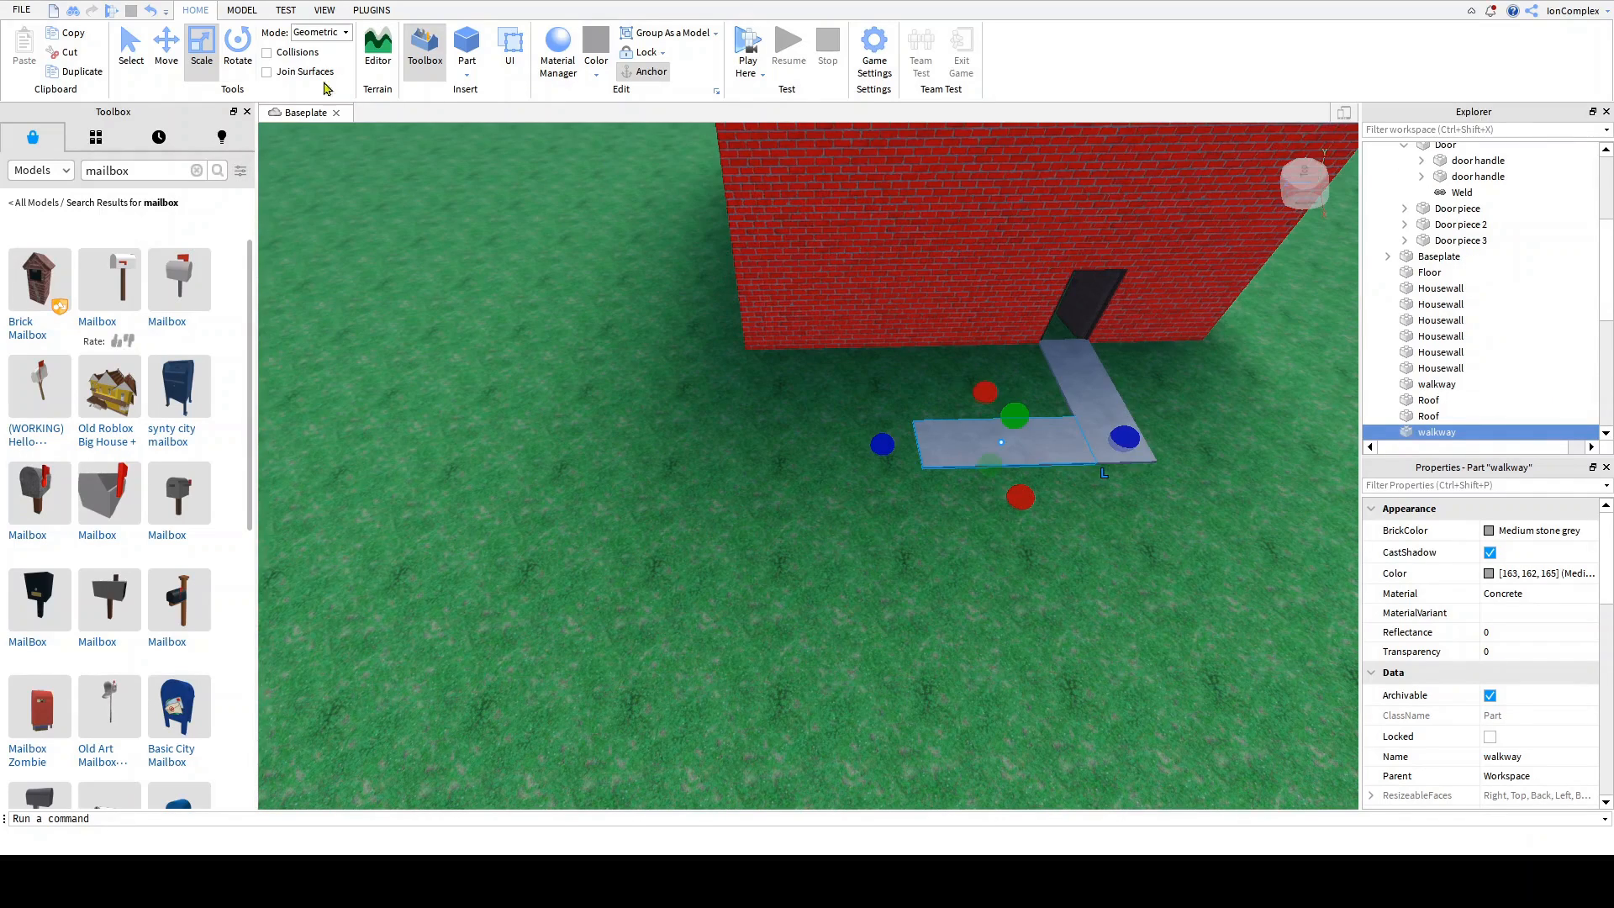
Step: Duplicate the side walkway, scale the copy into a wide slab against the front wall, and trim the connecting strip to meet it
{"action": "left_click", "coordinate": [94, 71]}
{"action": "left_click_drag", "start_coordinate": [866, 446], "coordinate": [698, 459]}
{"action": "left_click_drag", "start_coordinate": [904, 395], "coordinate": [896, 331]}
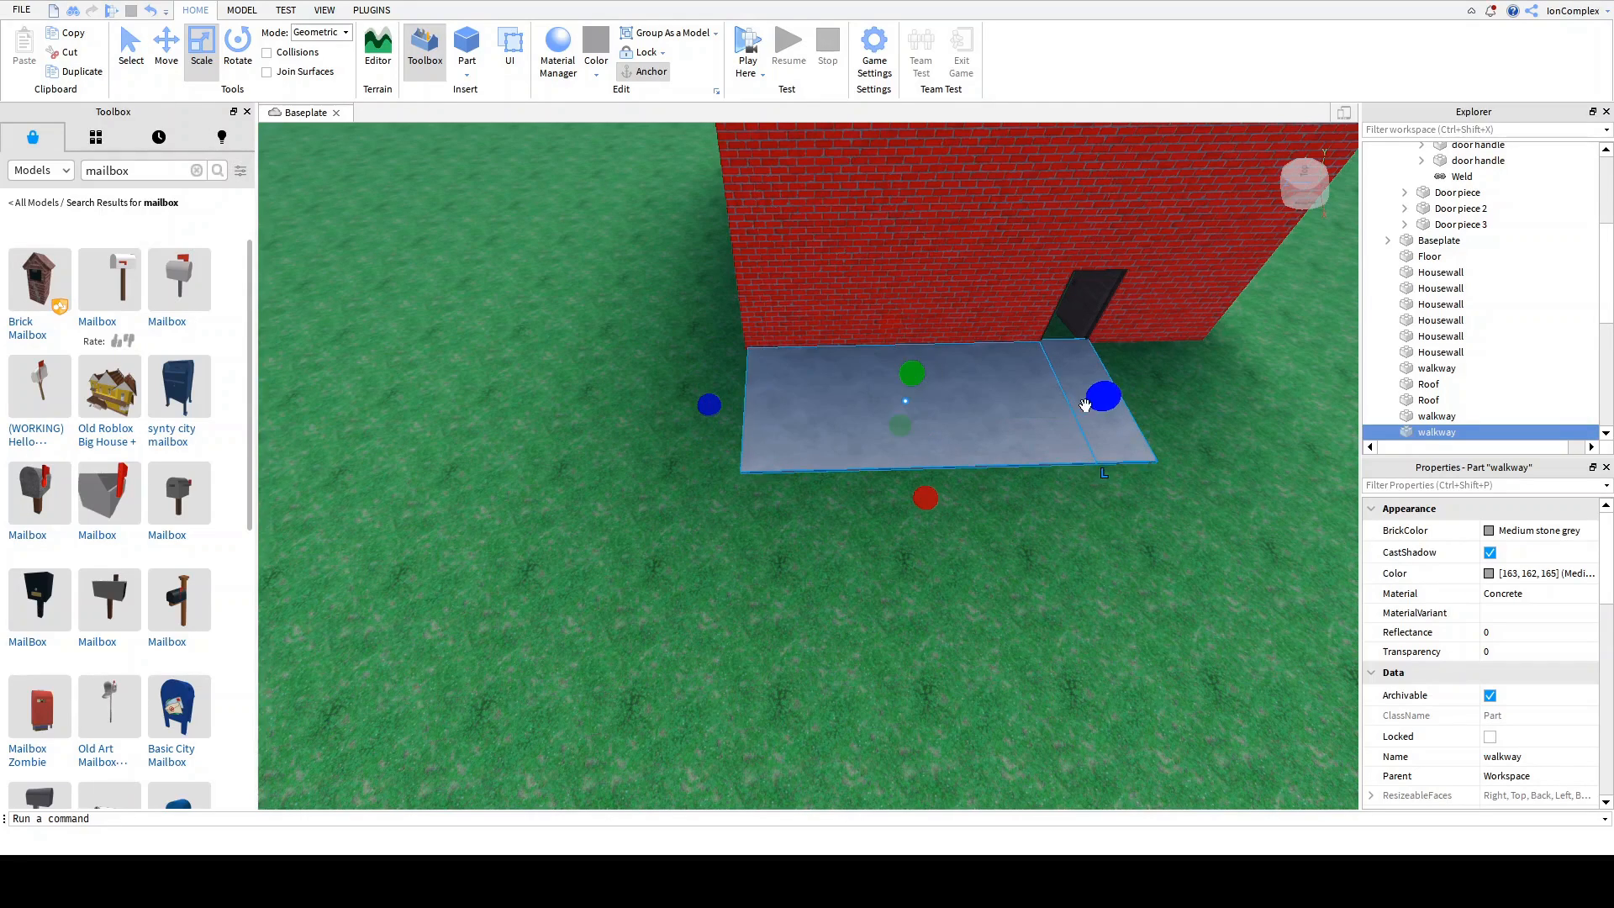
{"action": "left_click_drag", "start_coordinate": [1104, 395], "coordinate": [1040, 417]}
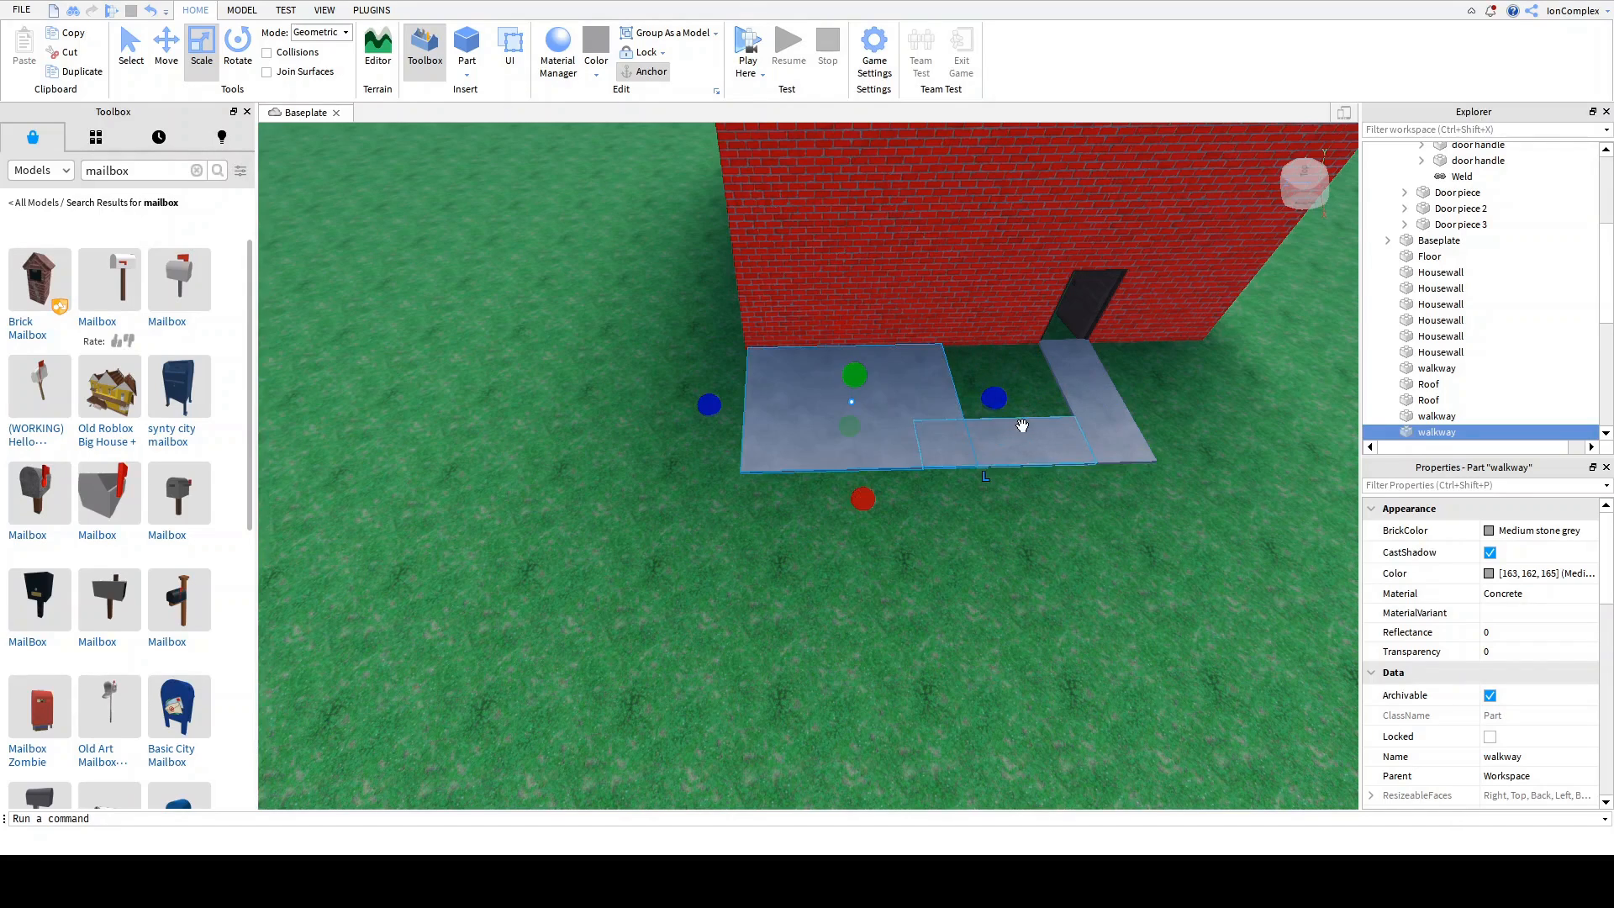
{"action": "left_click", "coordinate": [950, 454]}
{"action": "left_click_drag", "start_coordinate": [884, 446], "coordinate": [935, 447]}
Step: Lengthen the wide walkway slab away from the house to form a driveway
{"action": "left_click", "coordinate": [803, 437]}
{"action": "key", "text": "a"}
{"action": "right_click_drag", "start_coordinate": [803, 436], "coordinate": [805, 436]}
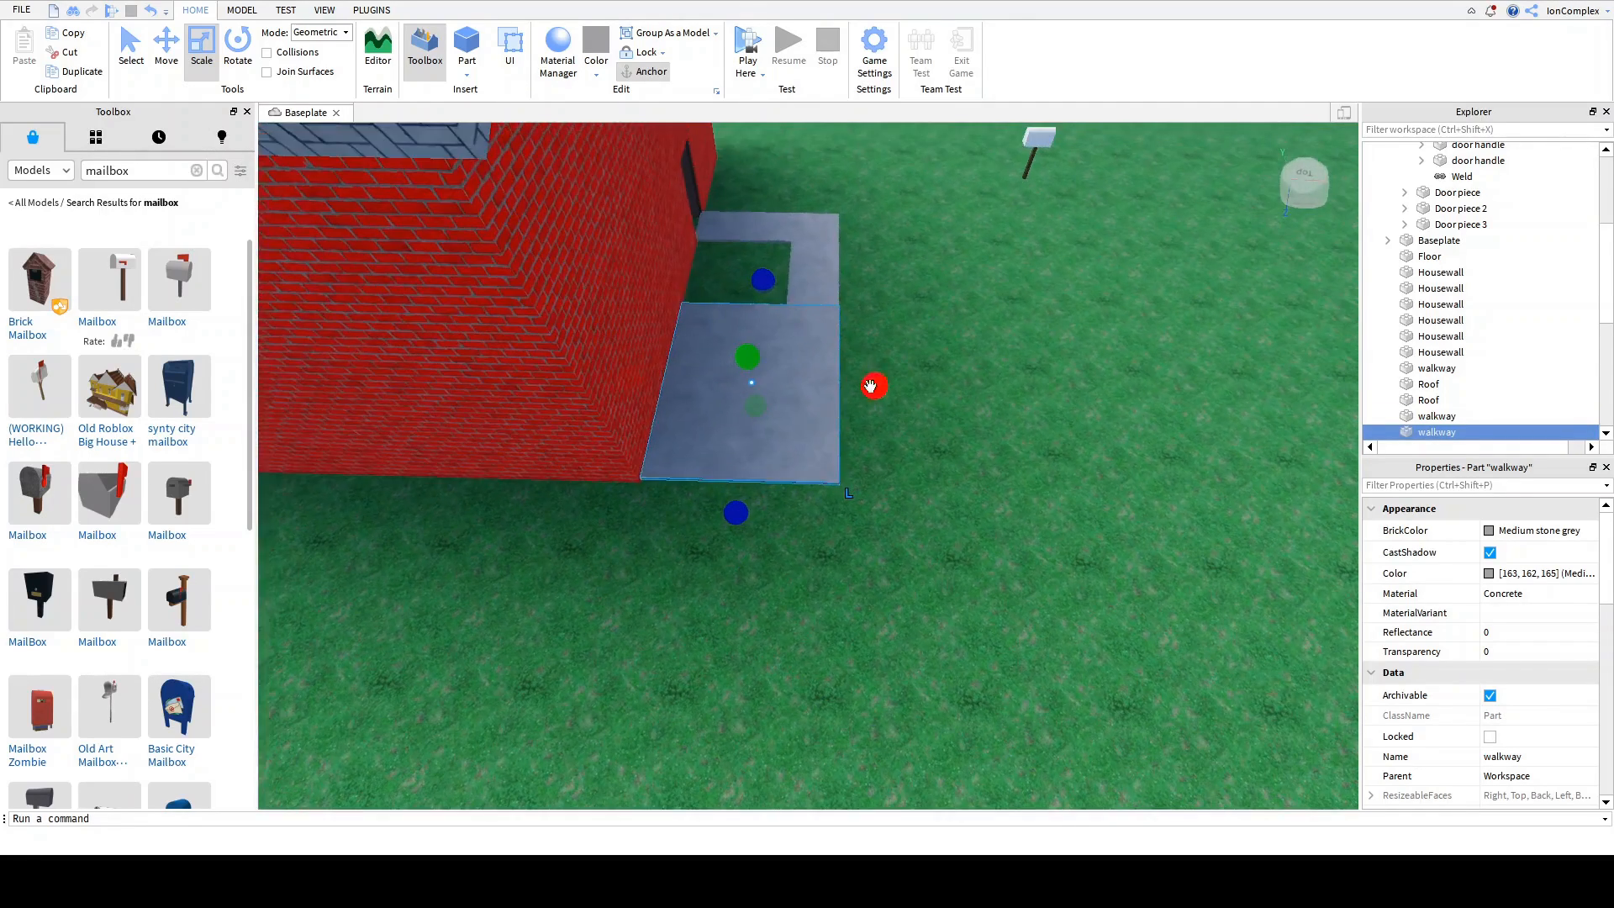
{"action": "left_click_drag", "start_coordinate": [871, 386], "coordinate": [1150, 390]}
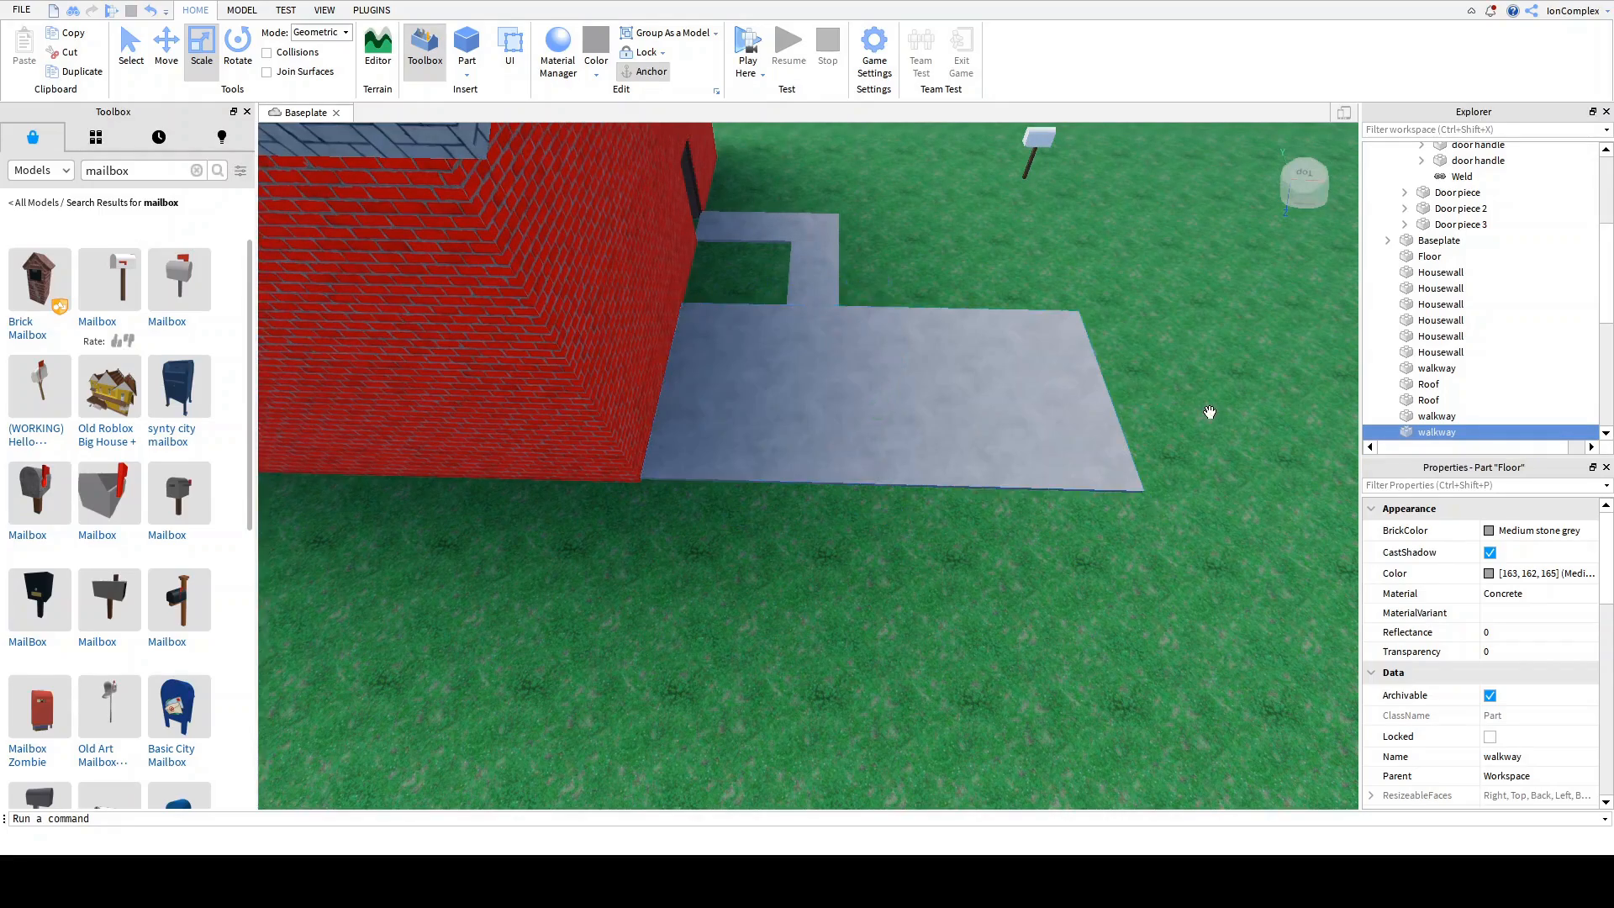
Step: Examine the house, driveway, walkway and mailbox from several distances and angles
{"action": "left_click", "coordinate": [1210, 413]}
{"action": "key", "text": "d"}
{"action": "right_click_drag", "start_coordinate": [1209, 413], "coordinate": [1209, 412]}
{"action": "right_click_drag", "start_coordinate": [1136, 453], "coordinate": [1135, 453]}
{"action": "key", "text": "a"}
{"action": "key", "text": "w"}
{"action": "key", "text": "s"}
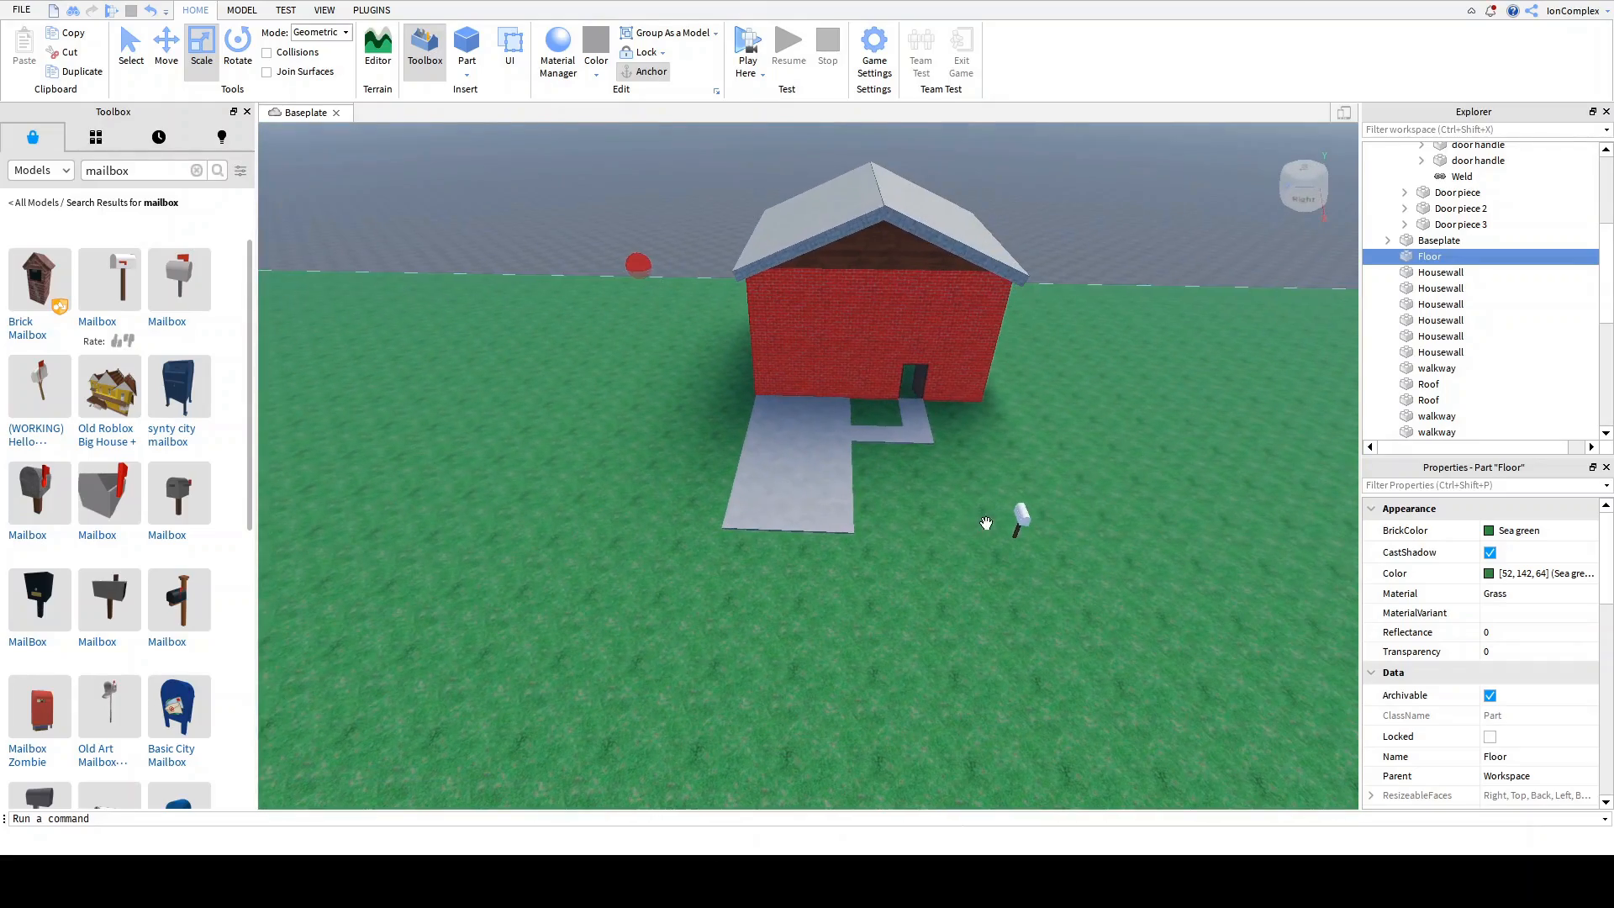
{"action": "key", "text": "w"}
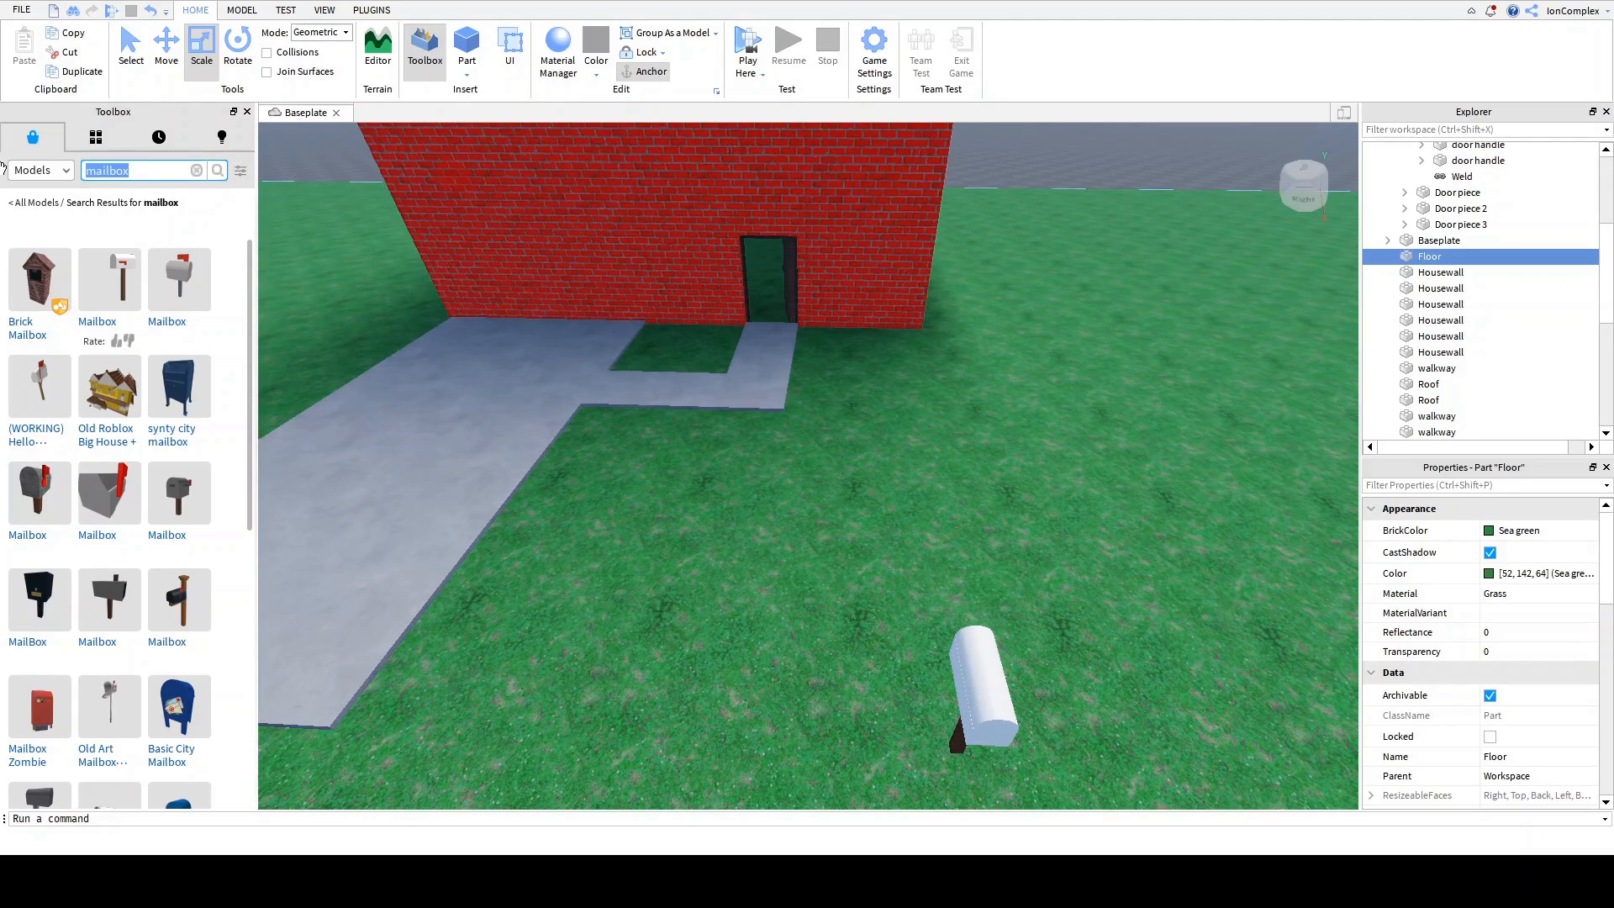
Step: Search the Toolbox models for "bush" and insert the "low poly bush" beside the doorway
{"action": "type", "text": "bush"}
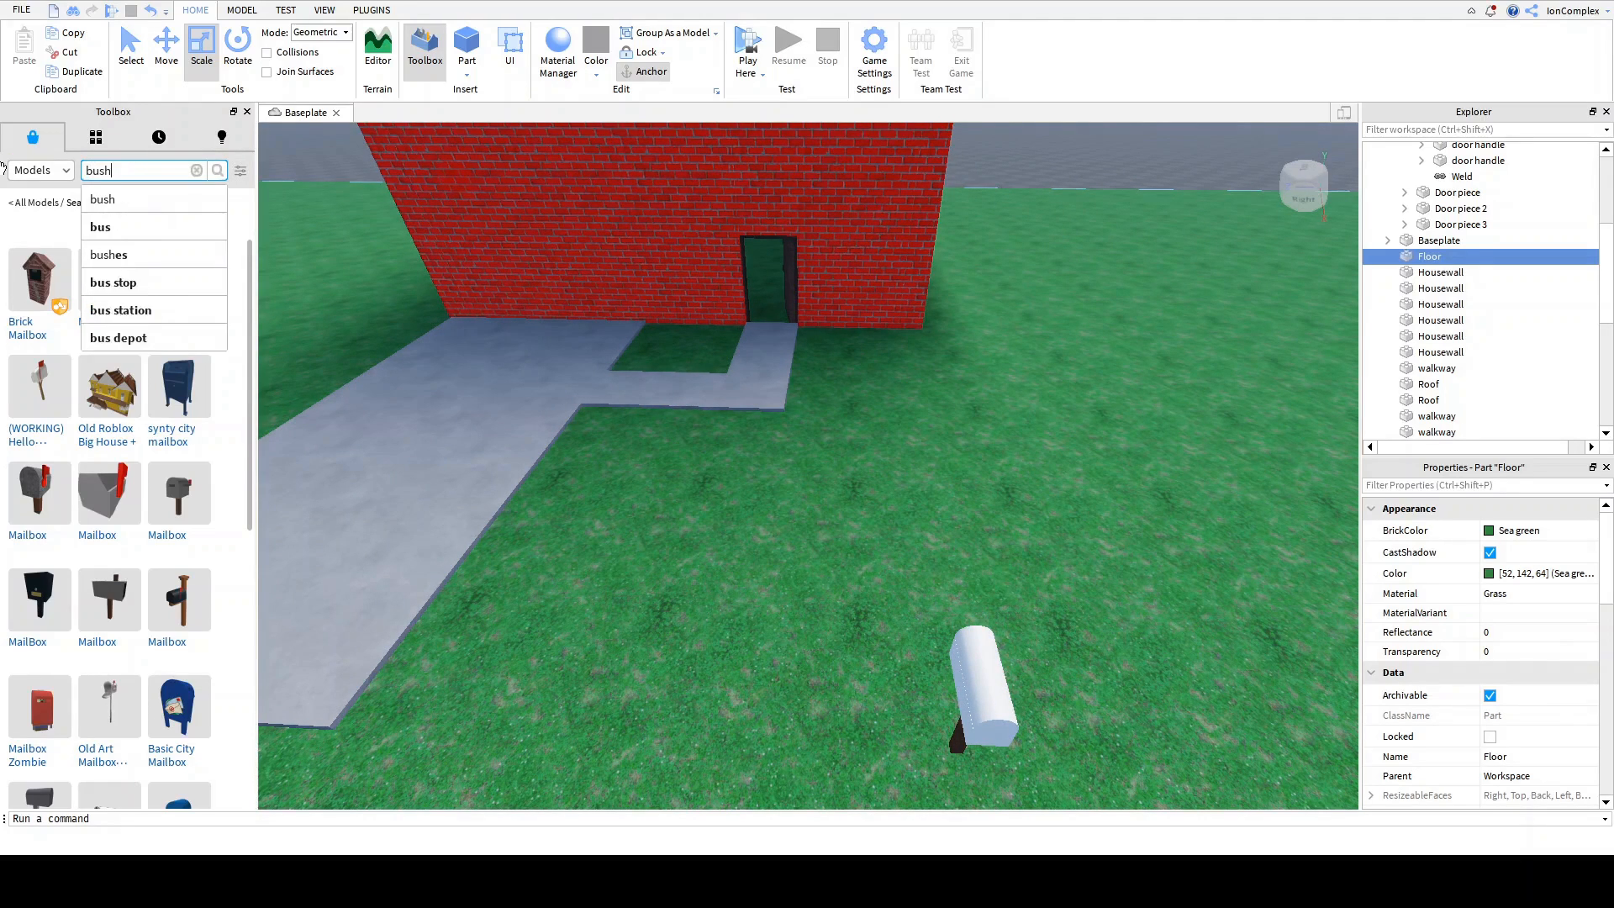
{"action": "key", "text": "Return"}
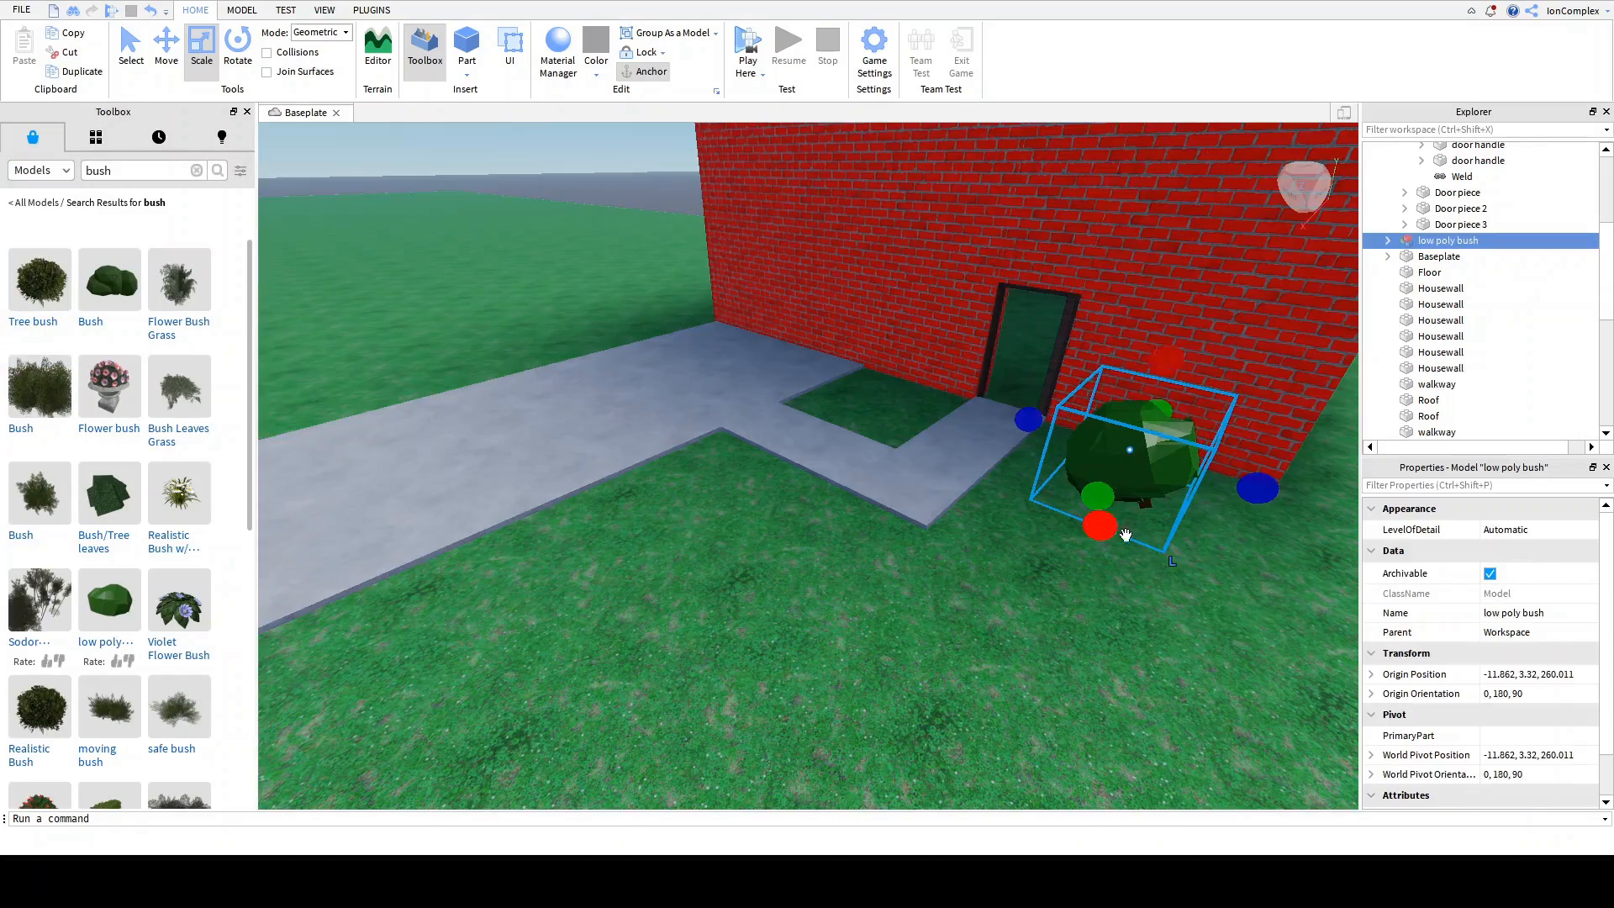
{"action": "key", "text": "s"}
{"action": "right_click_drag", "start_coordinate": [1162, 557], "coordinate": [1162, 556]}
{"action": "key", "text": "d"}
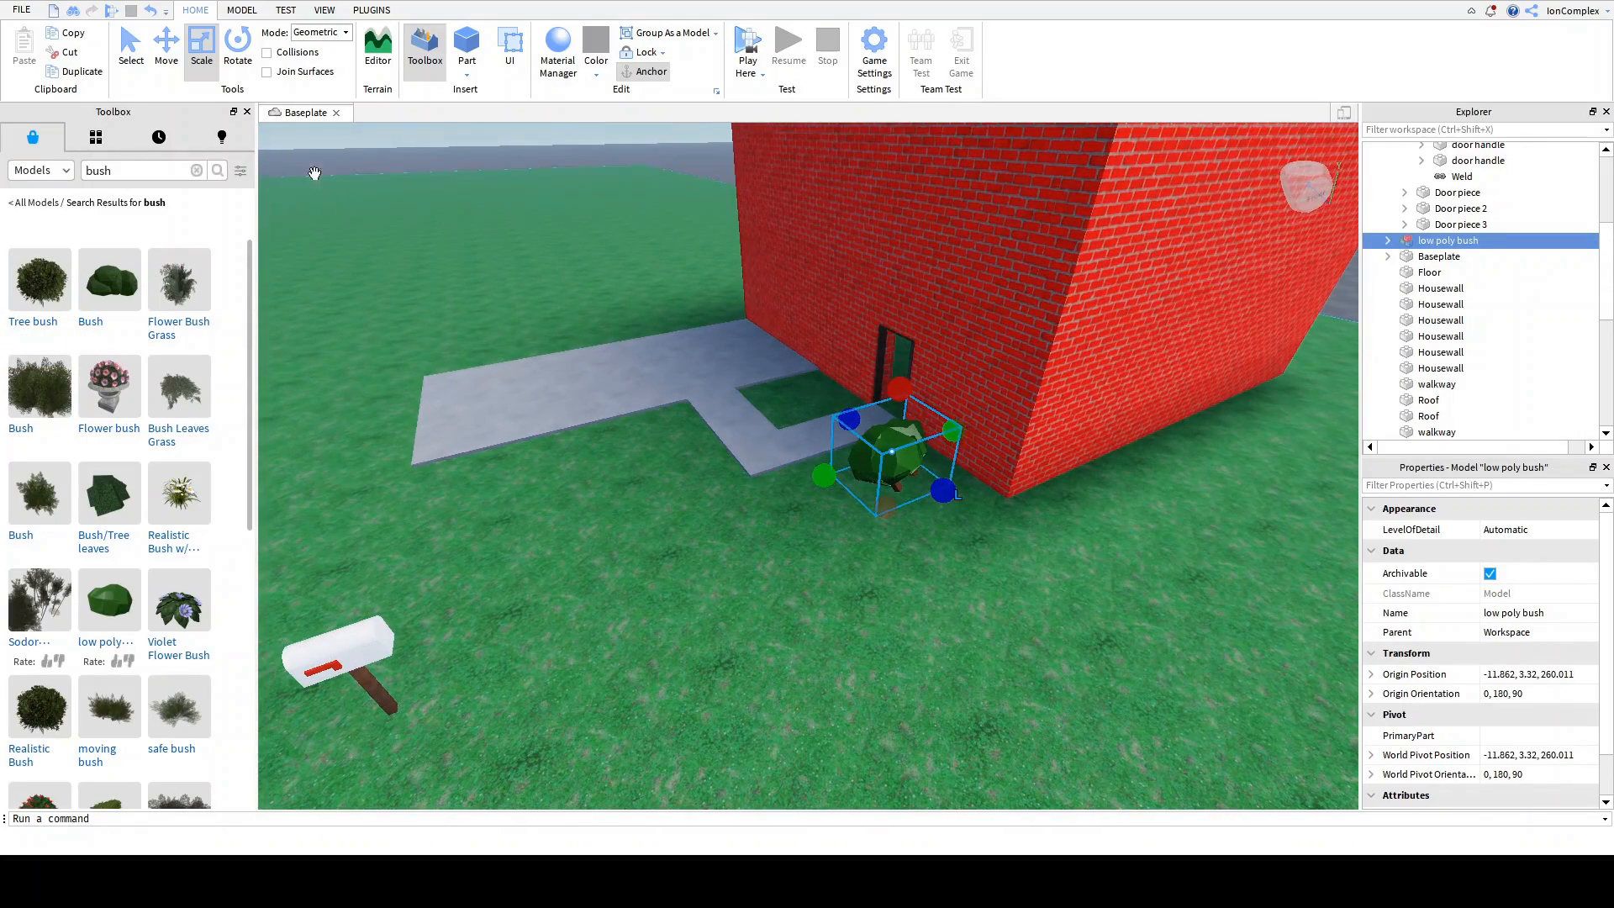
Step: Duplicate the low poly bush, place the copy next to the original near the house corner, and rotate it
{"action": "left_click", "coordinate": [82, 71]}
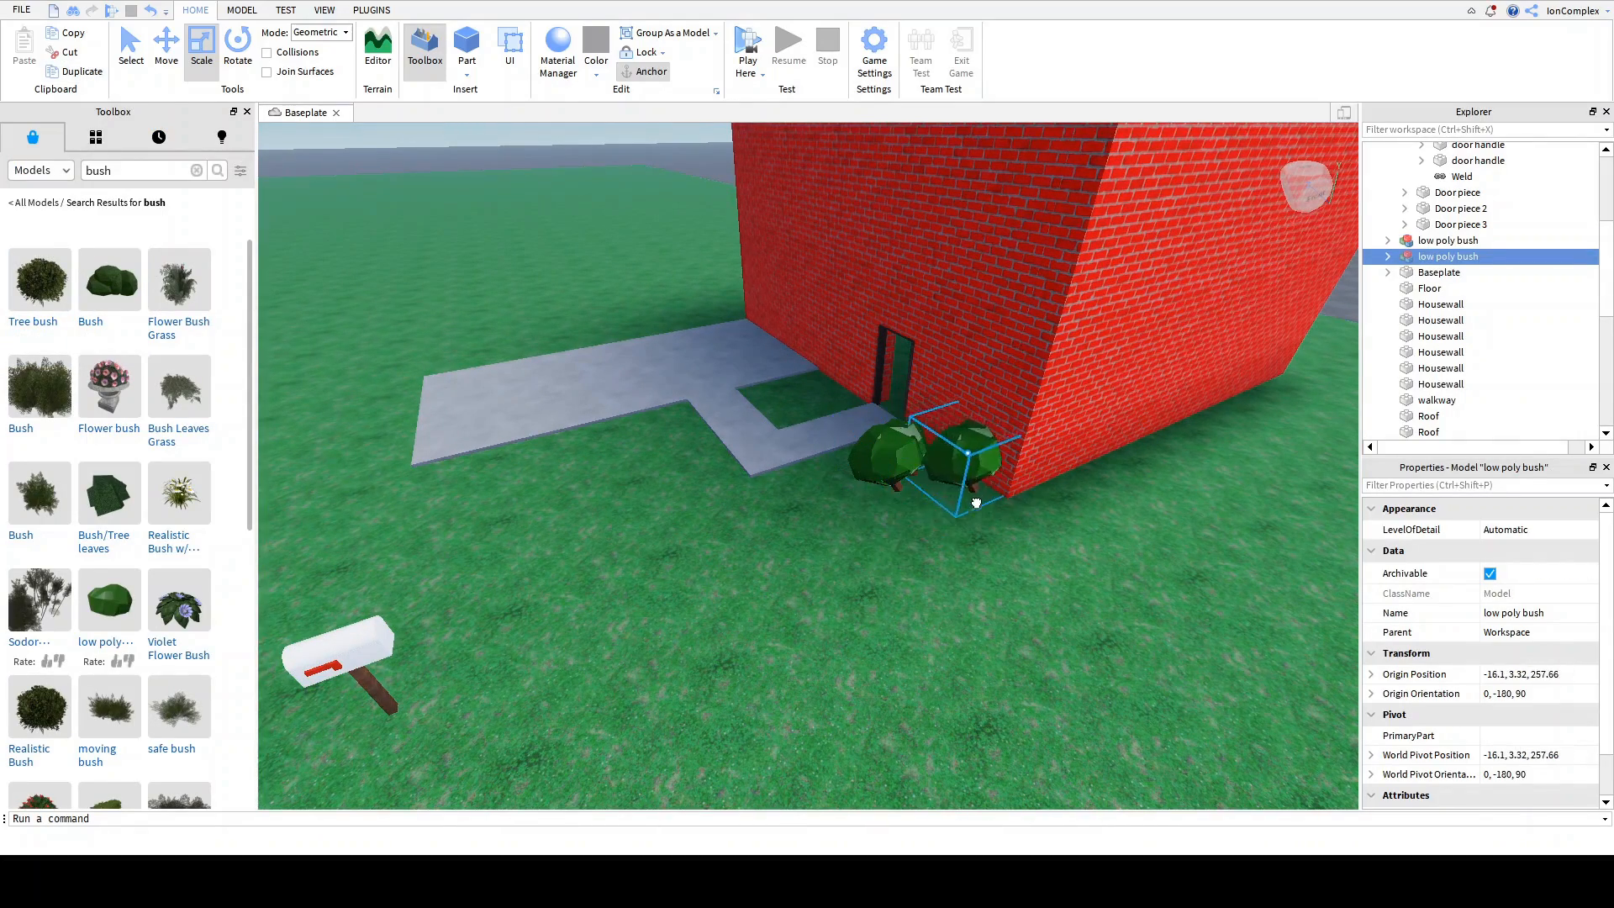
{"action": "left_click_drag", "start_coordinate": [956, 514], "coordinate": [956, 515]}
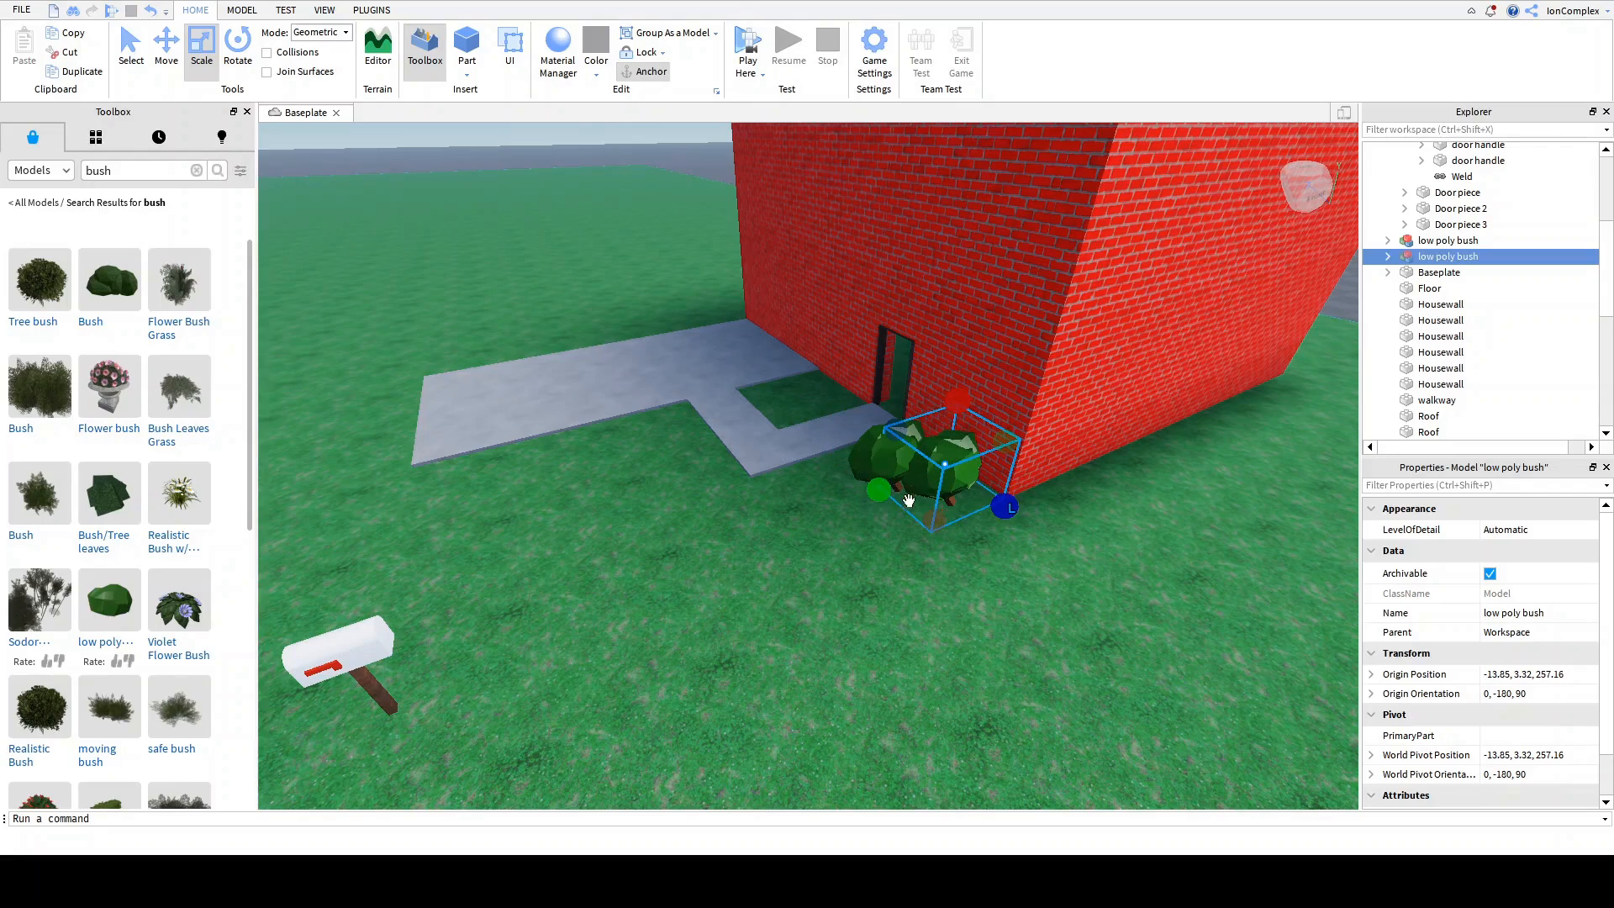
{"action": "left_click", "coordinate": [239, 51]}
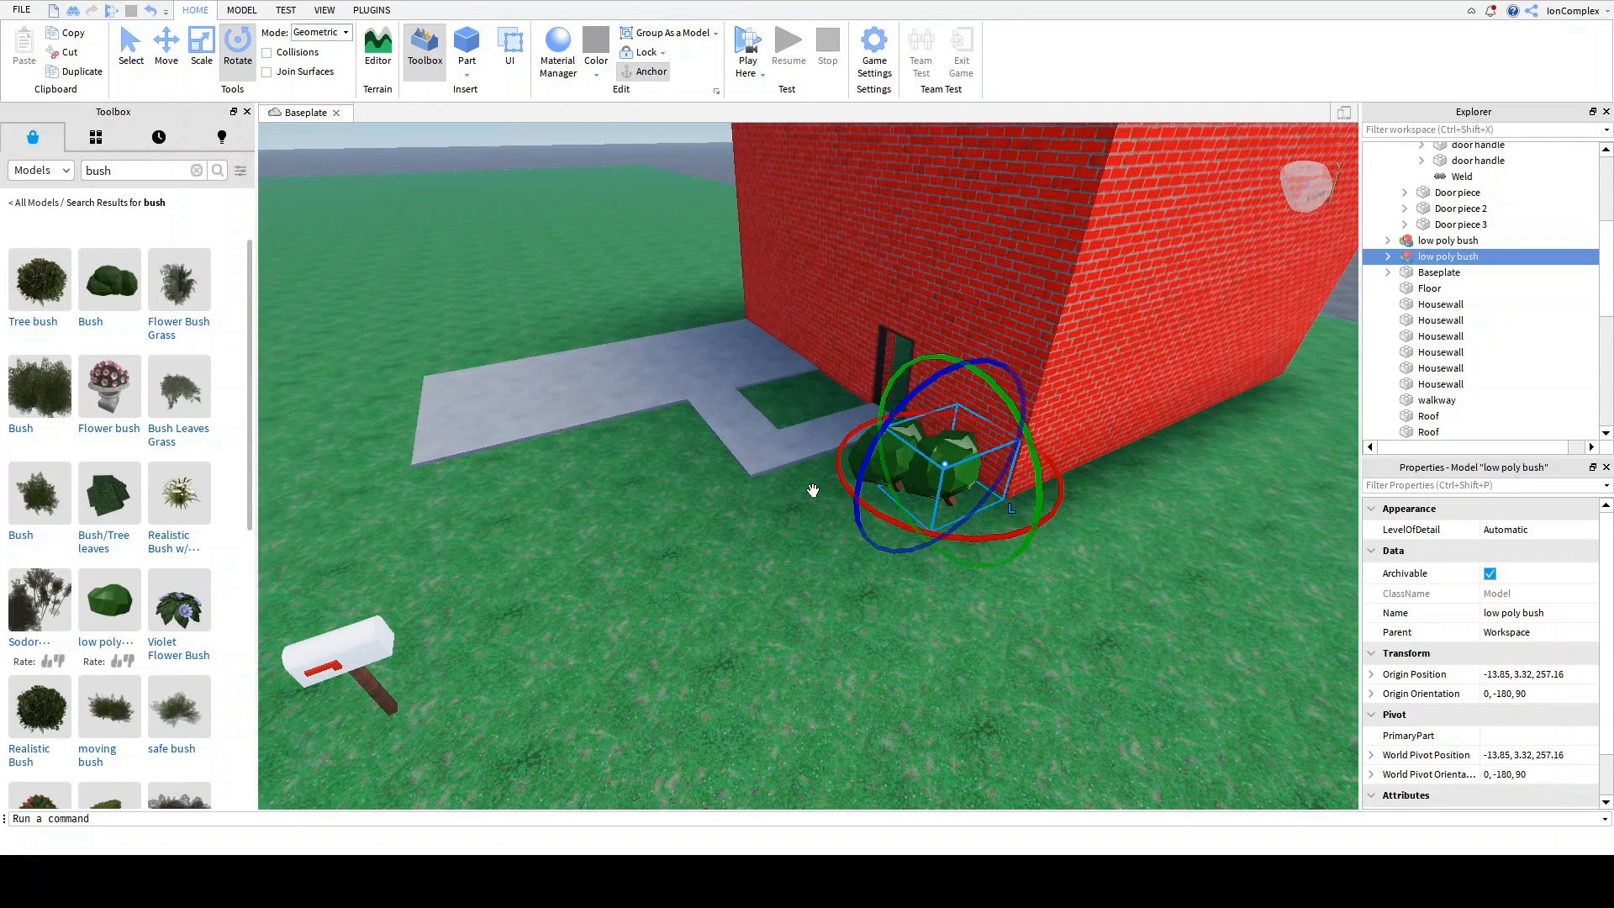
{"action": "left_click_drag", "start_coordinate": [843, 486], "coordinate": [918, 523]}
{"action": "left_click", "coordinate": [829, 591]}
{"action": "scroll", "coordinate": [739, 504], "scroll_direction": "up", "scroll_amount": 1}
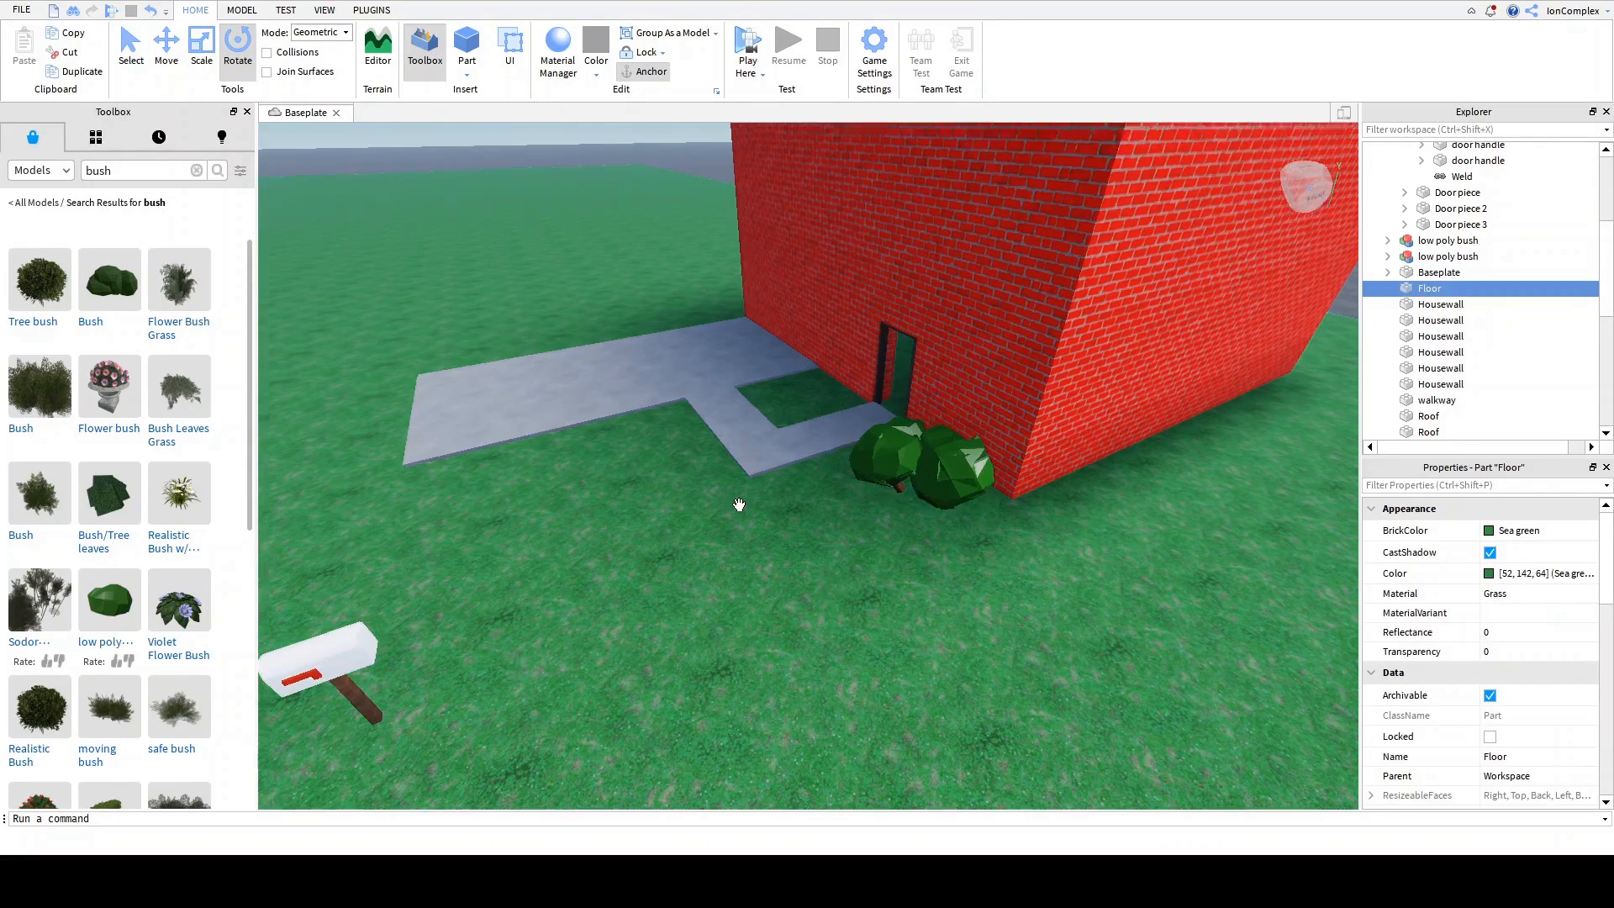
{"action": "scroll", "coordinate": [739, 505], "scroll_direction": "up", "scroll_amount": 4}
{"action": "left_click", "coordinate": [738, 504]}
{"action": "scroll", "coordinate": [952, 606], "scroll_direction": "up", "scroll_amount": 2}
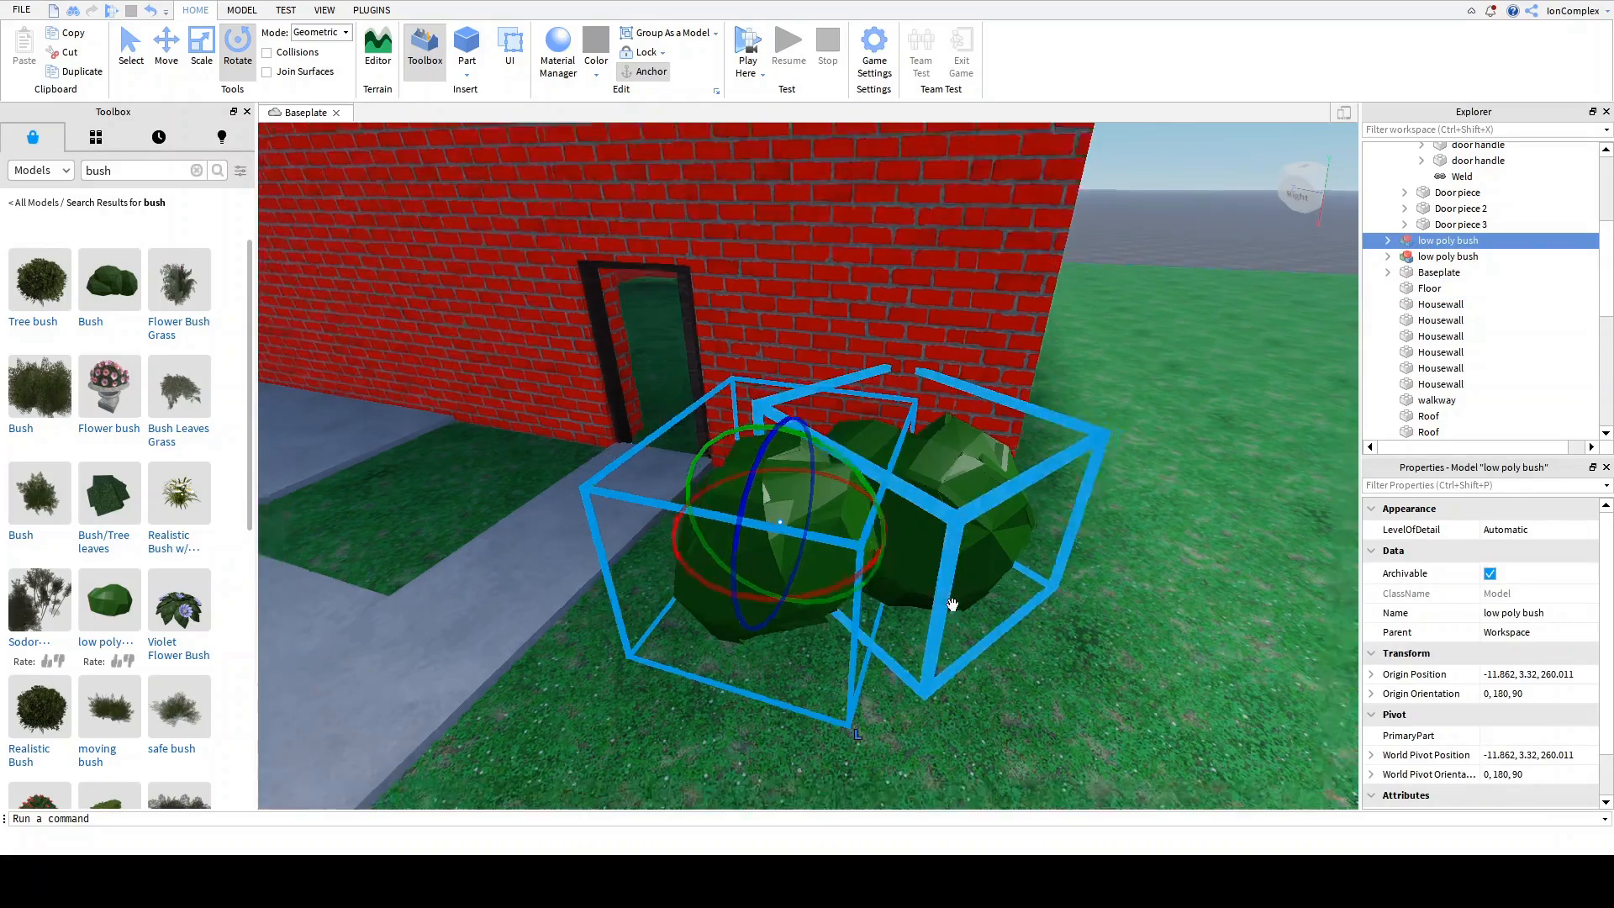
{"action": "scroll", "coordinate": [952, 606], "scroll_direction": "down", "scroll_amount": 6}
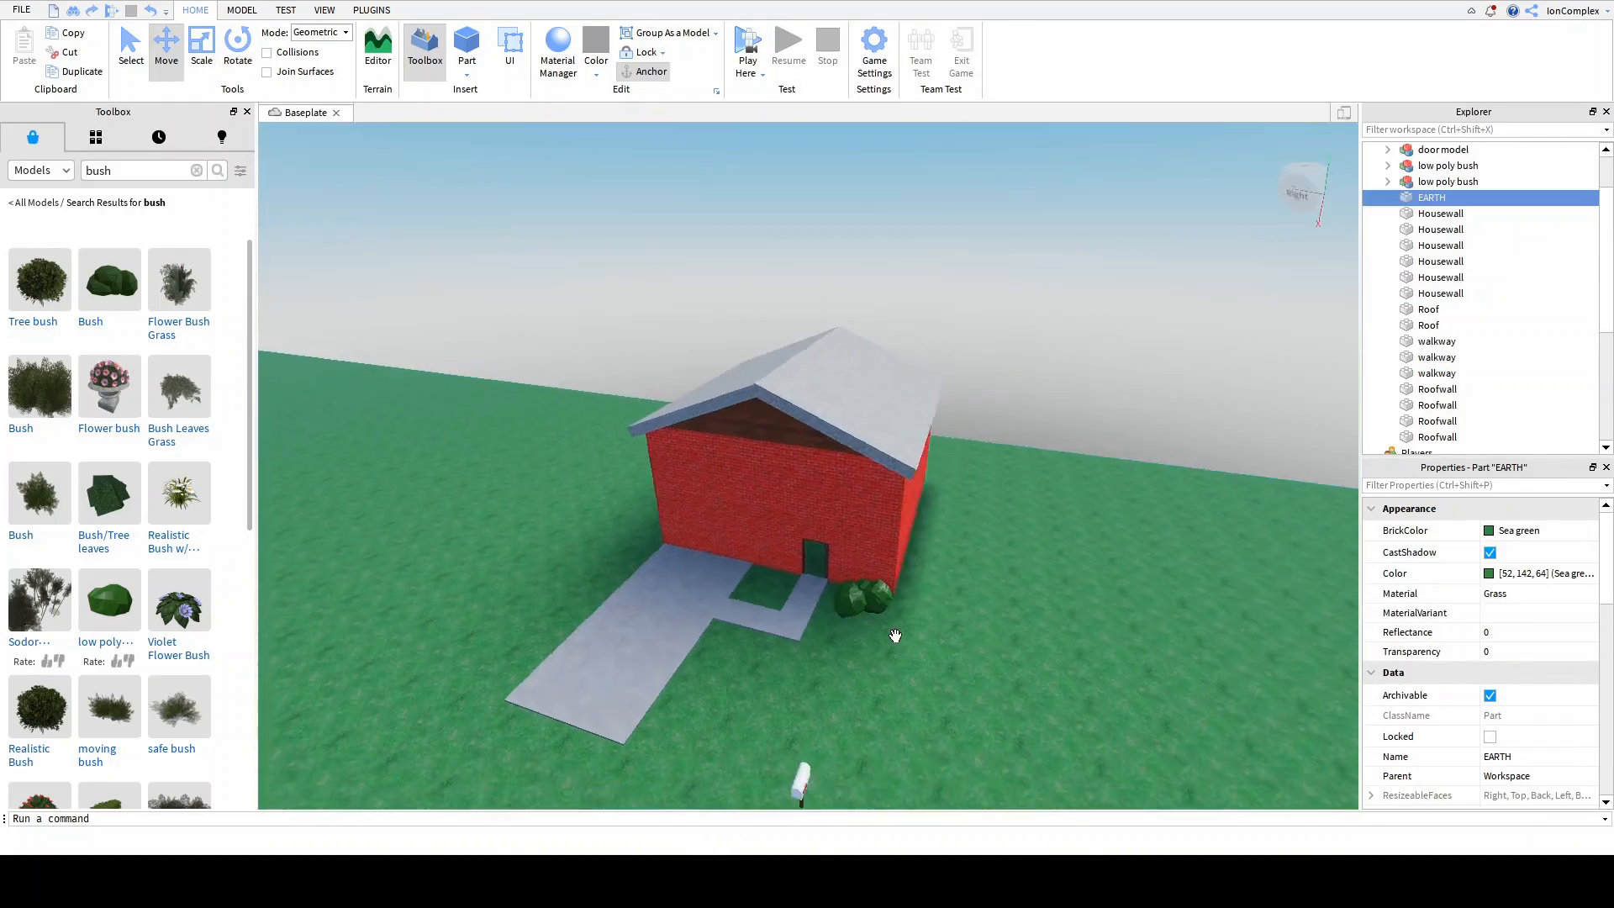
Step: Group the mailbox, door, bushes, walls, roof and walkways, but not the EARTH part, into one model named House
{"action": "right_click_drag", "start_coordinate": [897, 637], "coordinate": [896, 637]}
{"action": "key", "text": "a"}
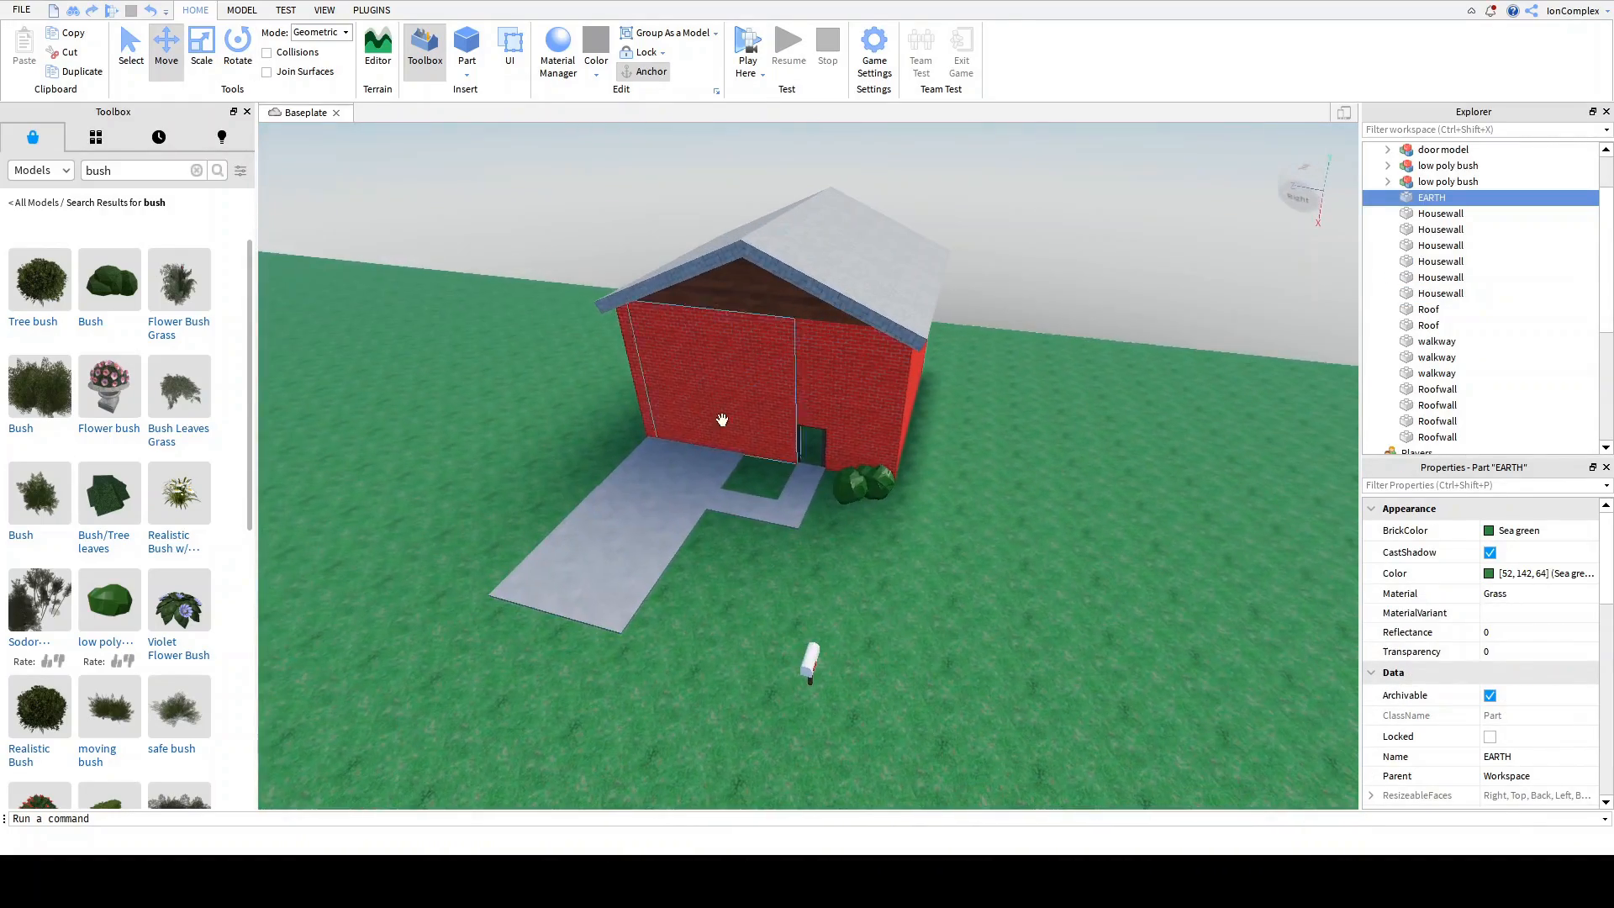
{"action": "right_click_drag", "start_coordinate": [1016, 483], "coordinate": [1015, 483]}
{"action": "key", "text": "s"}
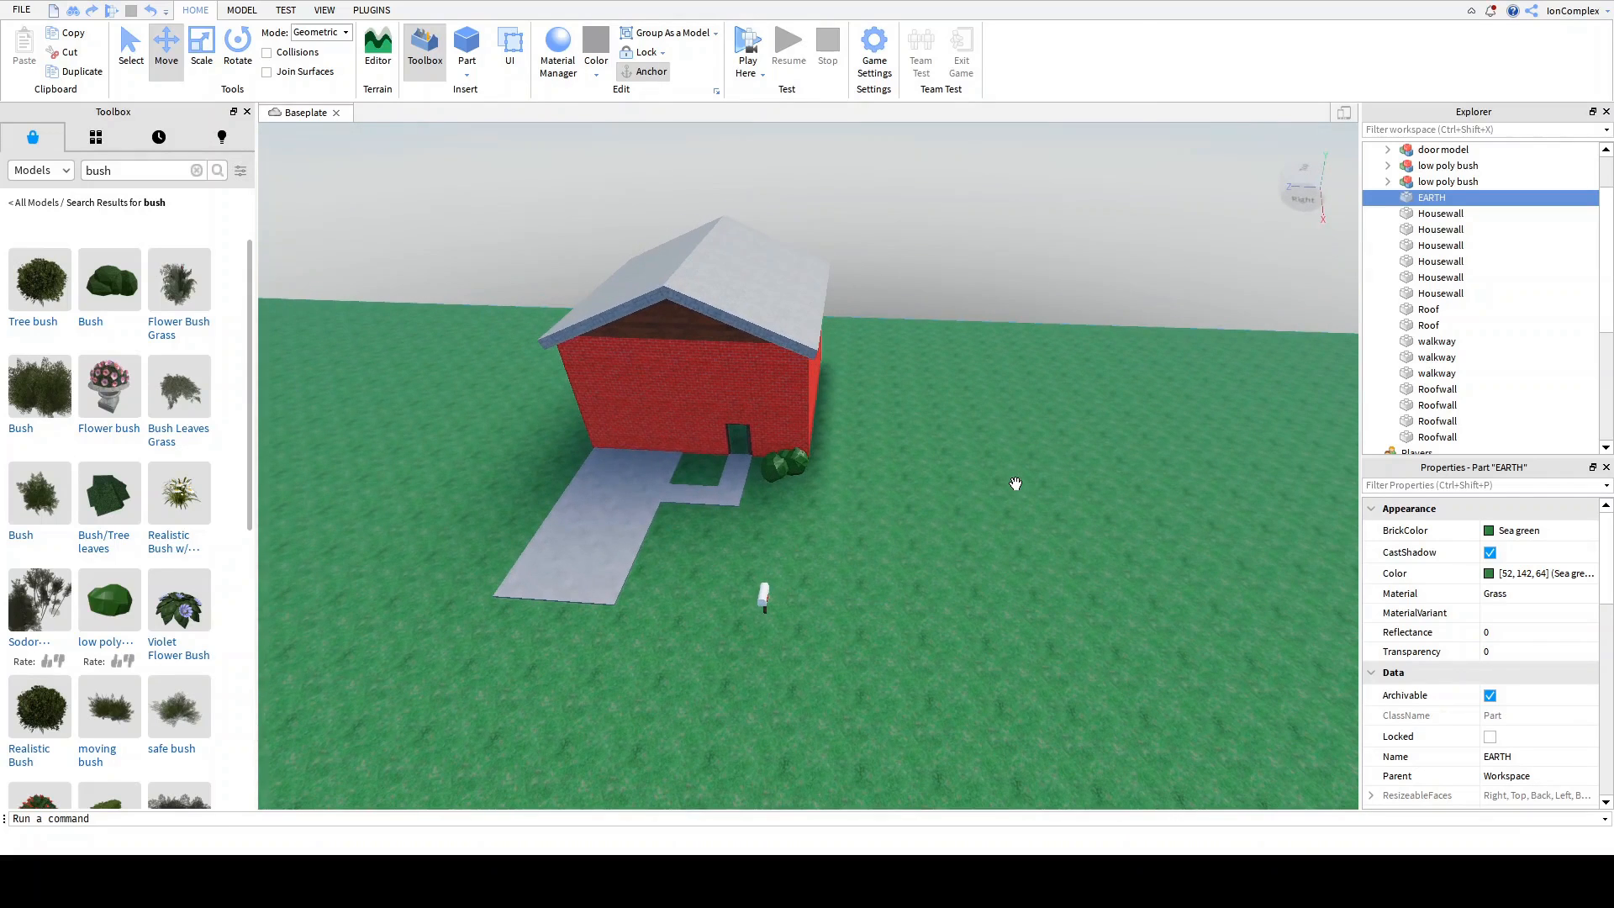
{"action": "scroll", "coordinate": [1477, 274], "scroll_direction": "up", "scroll_amount": 1}
{"action": "scroll", "coordinate": [1490, 418], "scroll_direction": "down", "scroll_amount": 1}
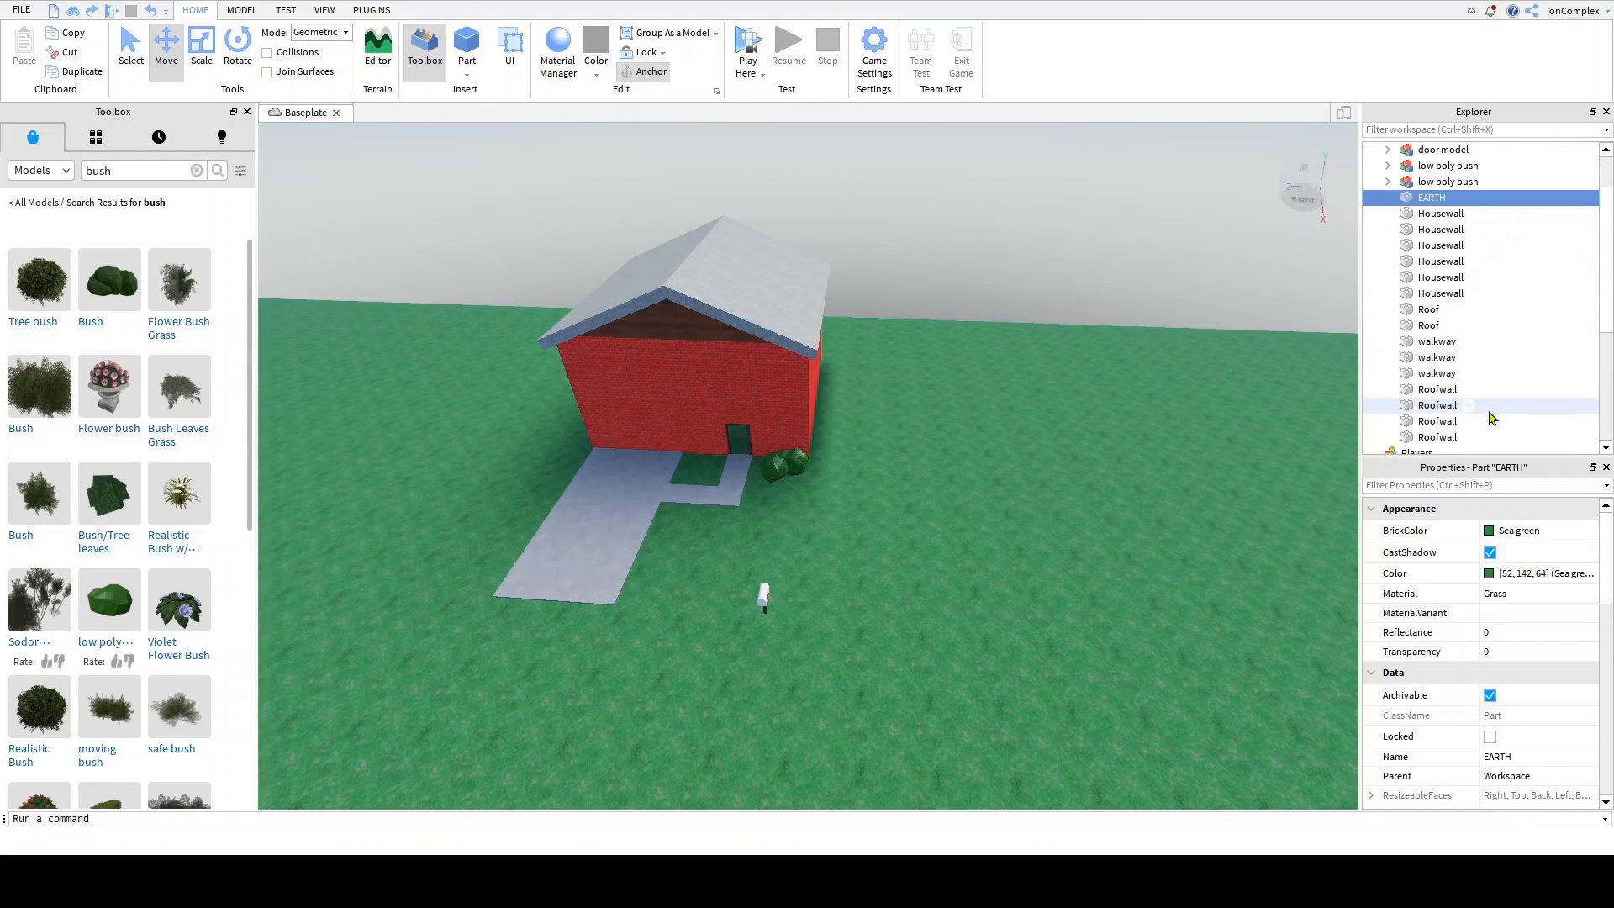
{"action": "left_click", "coordinate": [1439, 435]}
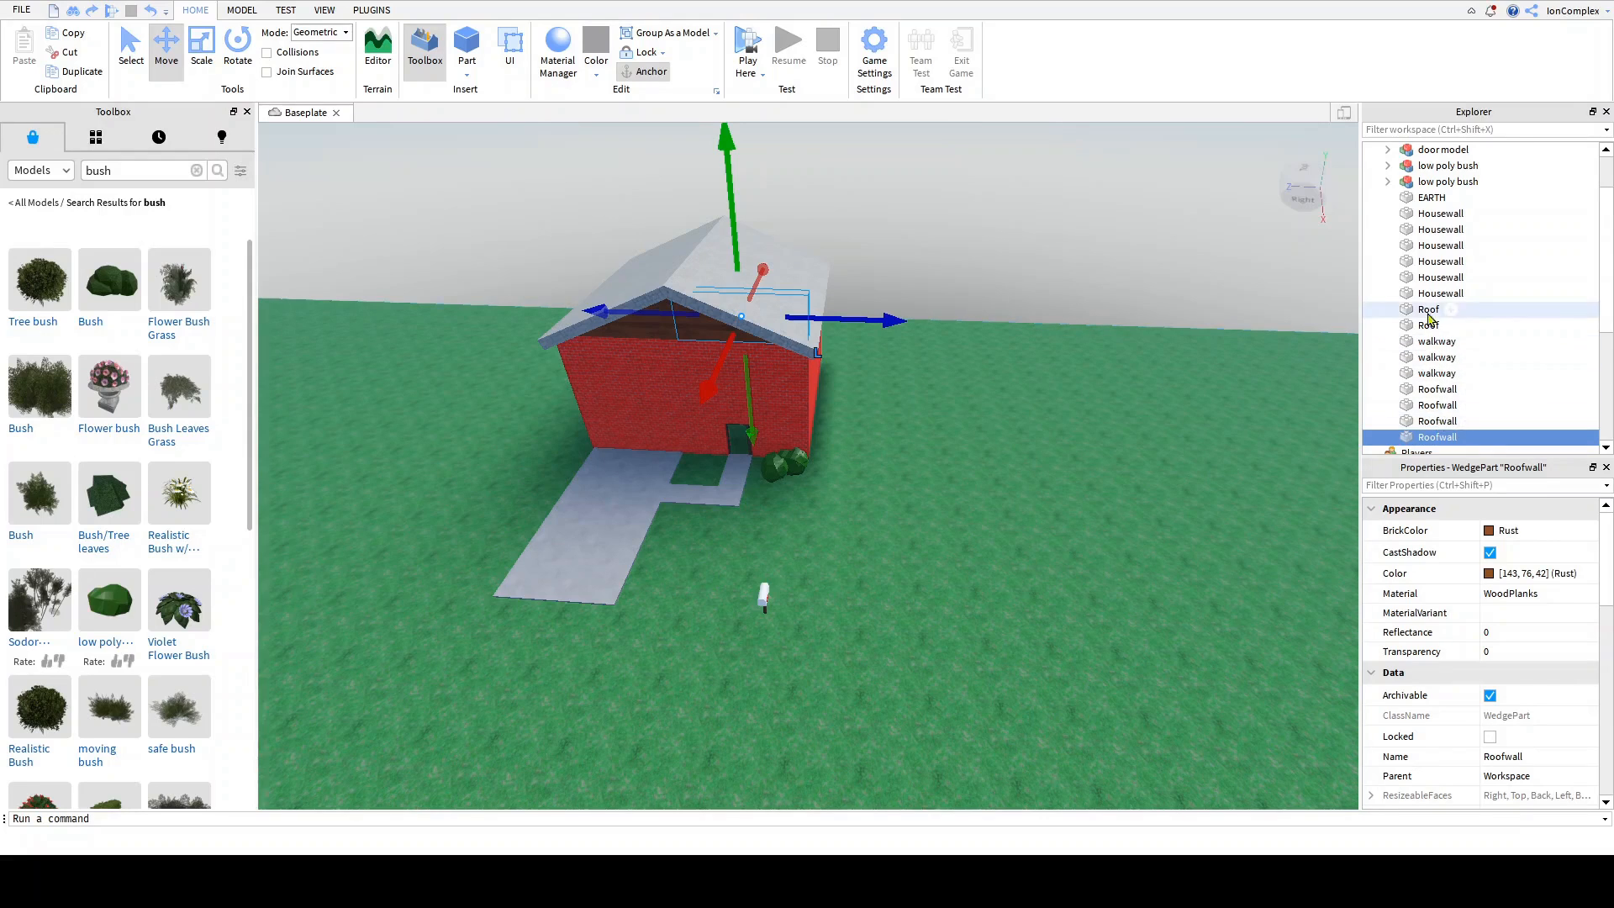
{"action": "scroll", "coordinate": [1439, 277], "scroll_direction": "up", "scroll_amount": 1}
{"action": "key", "text": "ctrl+a"}
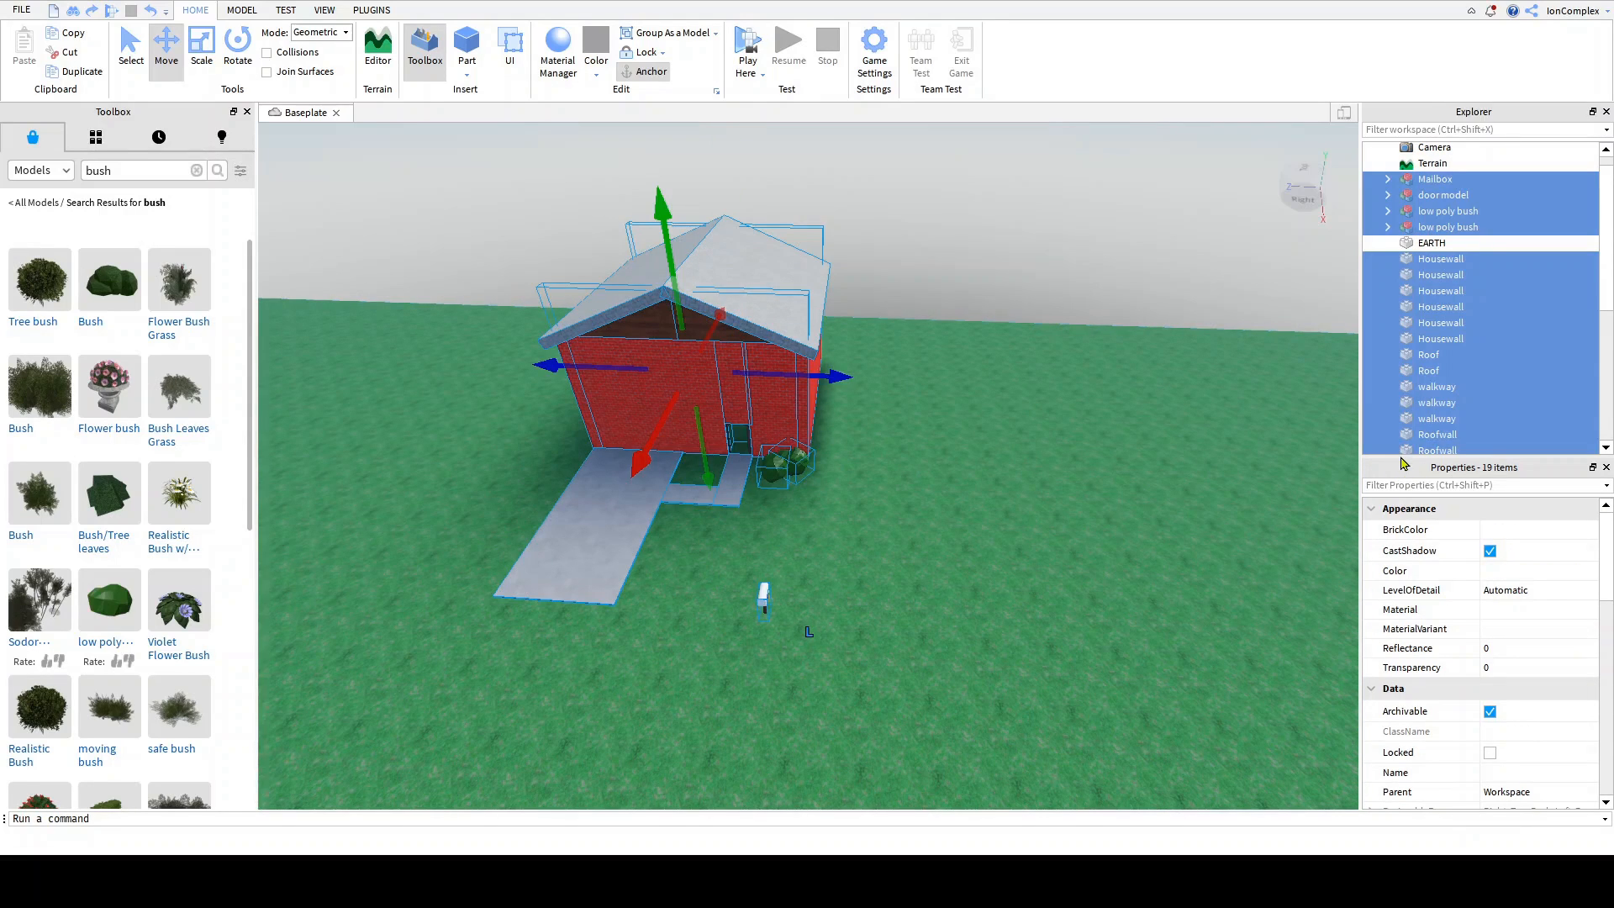
{"action": "key", "text": "ctrl+g"}
{"action": "right_click_drag", "start_coordinate": [904, 471], "coordinate": [904, 473]}
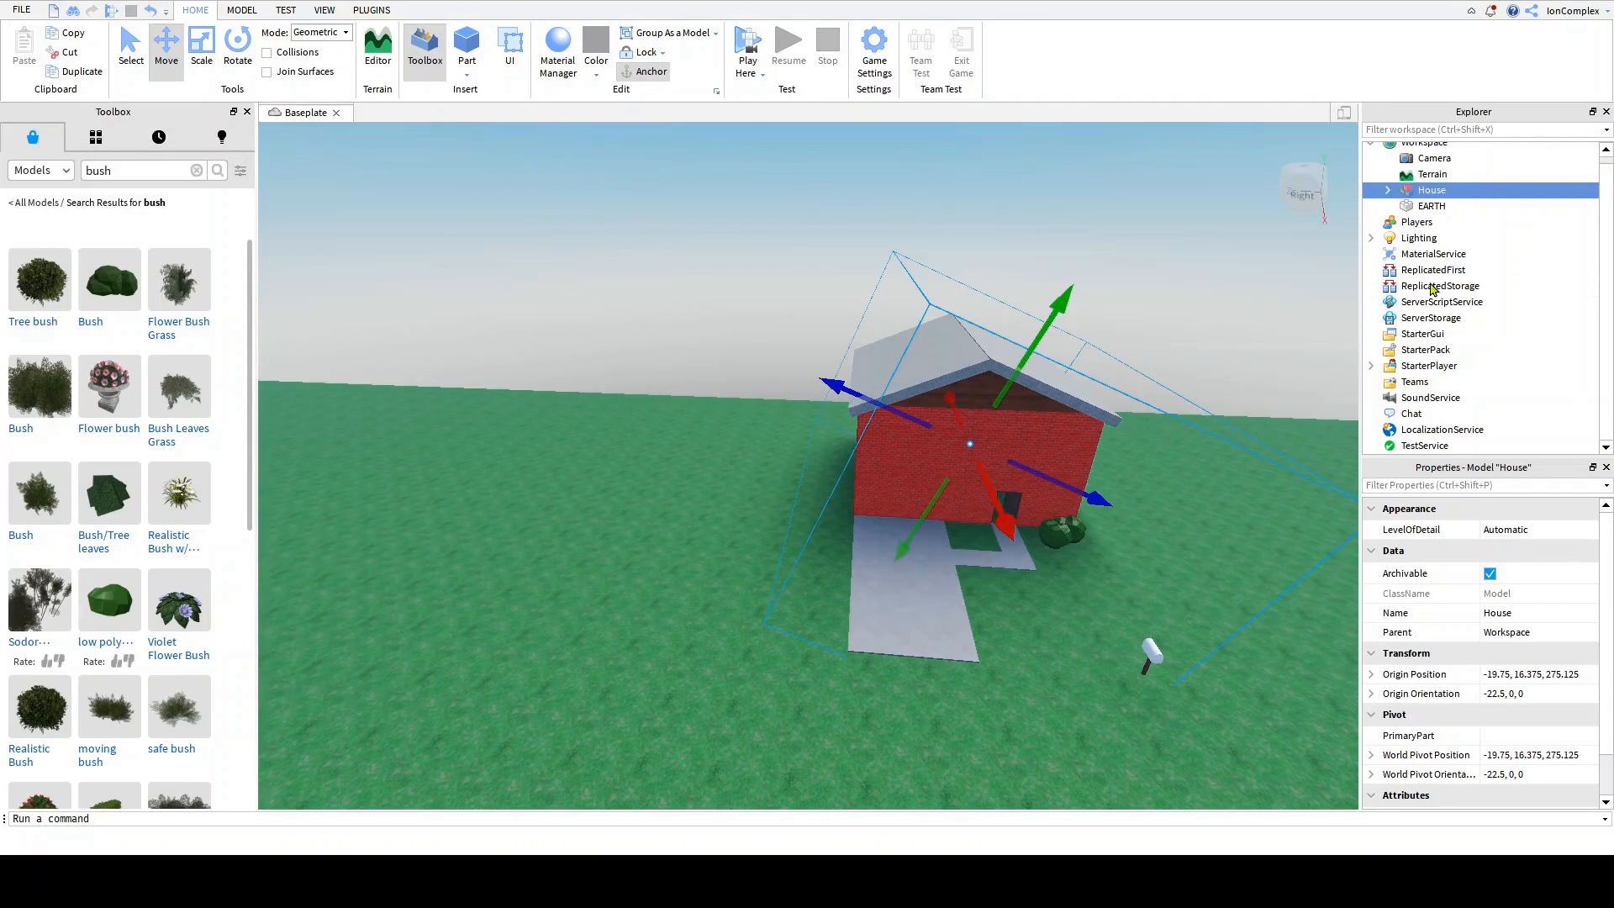
Step: Duplicate the House model and place the copy on the grass beside the original, on its driveway side
{"action": "key", "text": "ctrl+d"}
{"action": "left_click_drag", "start_coordinate": [941, 505], "coordinate": [515, 521]}
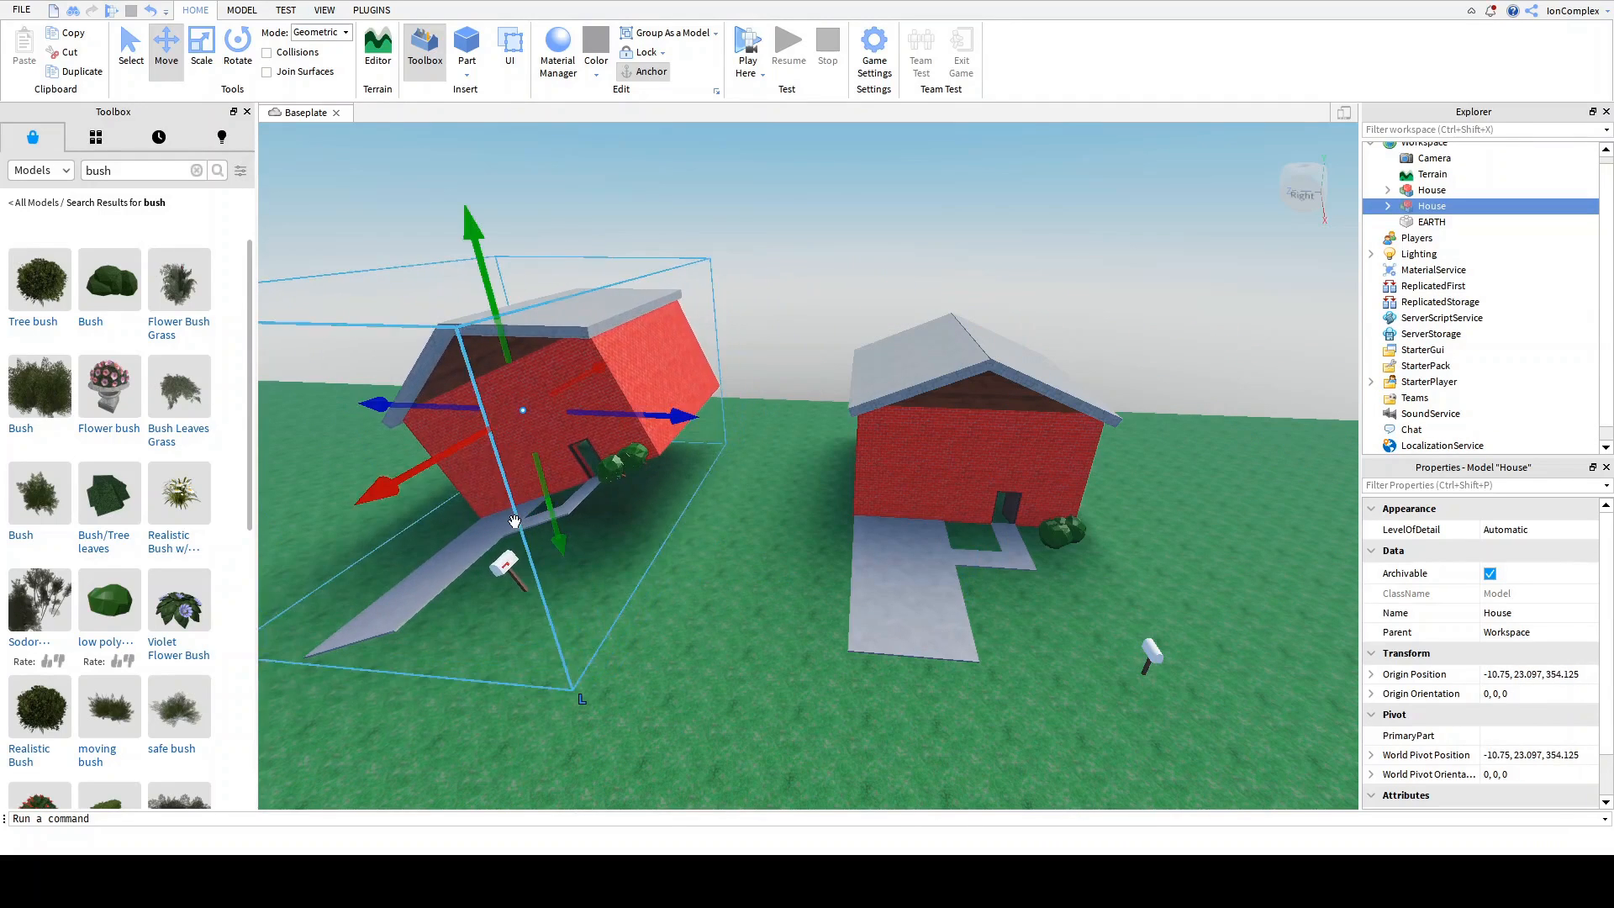
{"action": "key", "text": "a"}
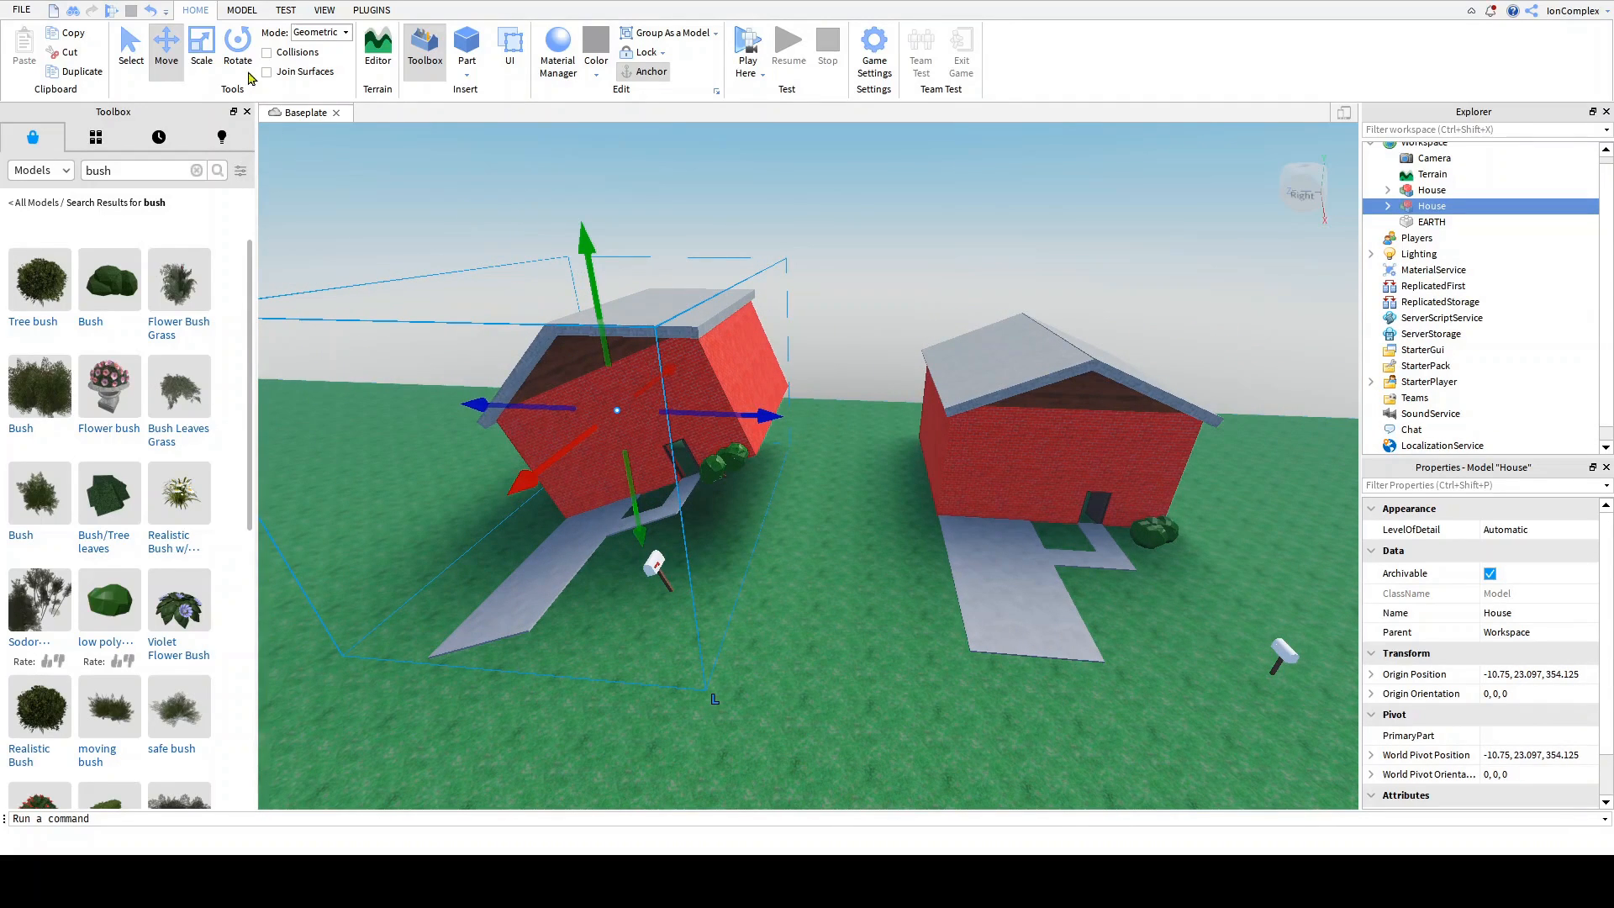
Step: Rotate the copied house upright to match the original and lower it onto the ground
{"action": "left_click", "coordinate": [239, 49]}
{"action": "left_click_drag", "start_coordinate": [658, 305], "coordinate": [723, 370]}
{"action": "key", "text": "f"}
{"action": "scroll", "coordinate": [763, 422], "scroll_direction": "up", "scroll_amount": 5}
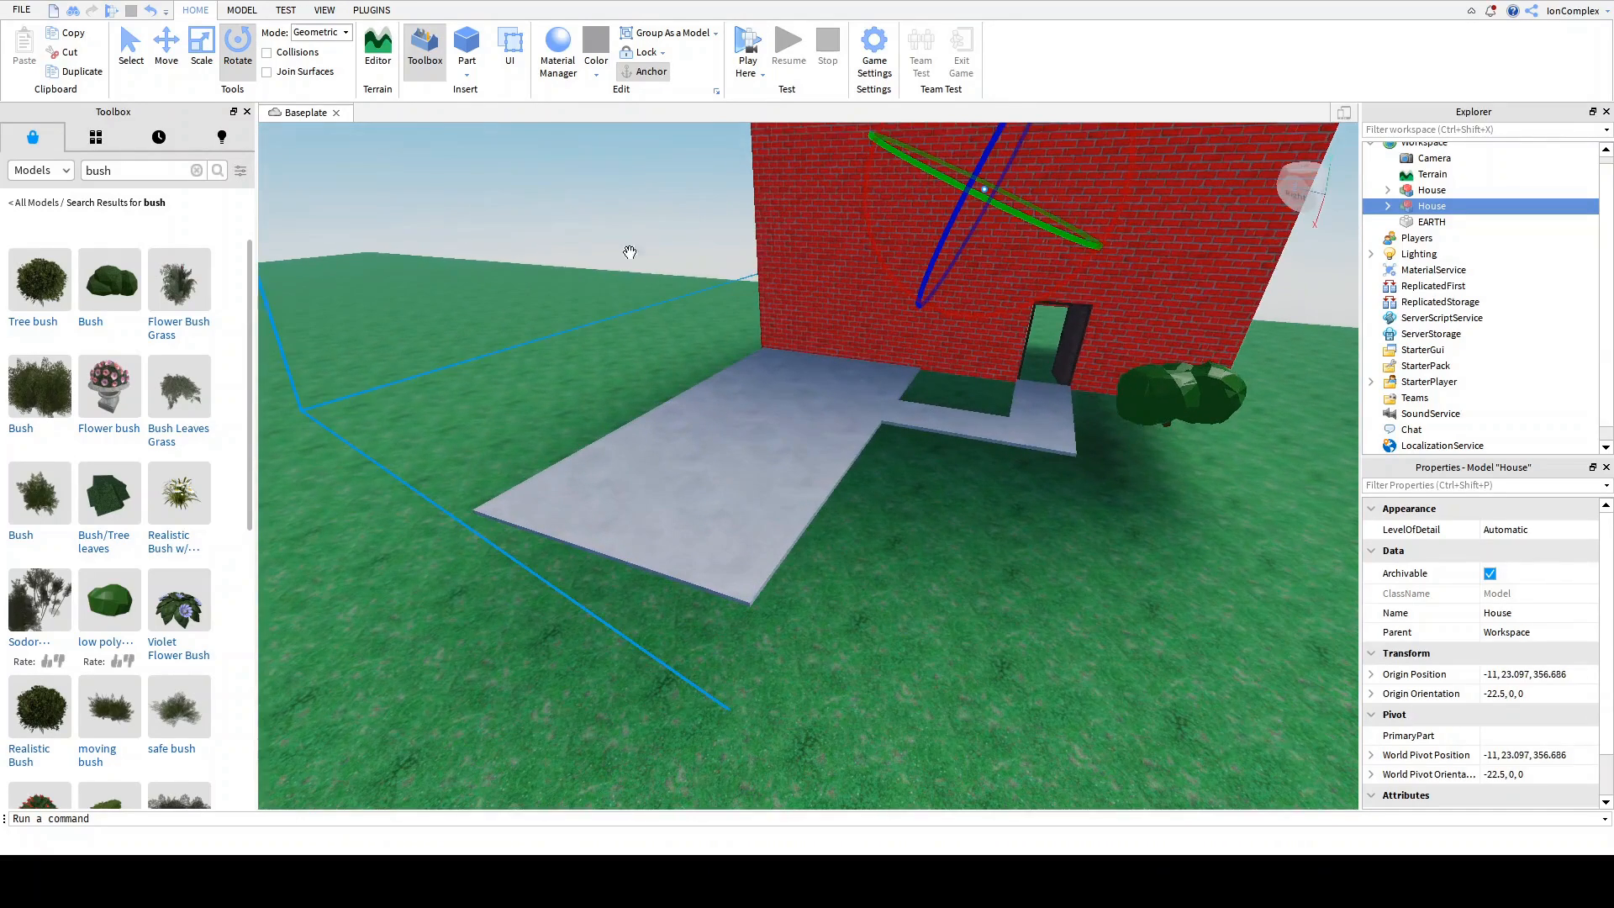
{"action": "left_click", "coordinate": [176, 47]}
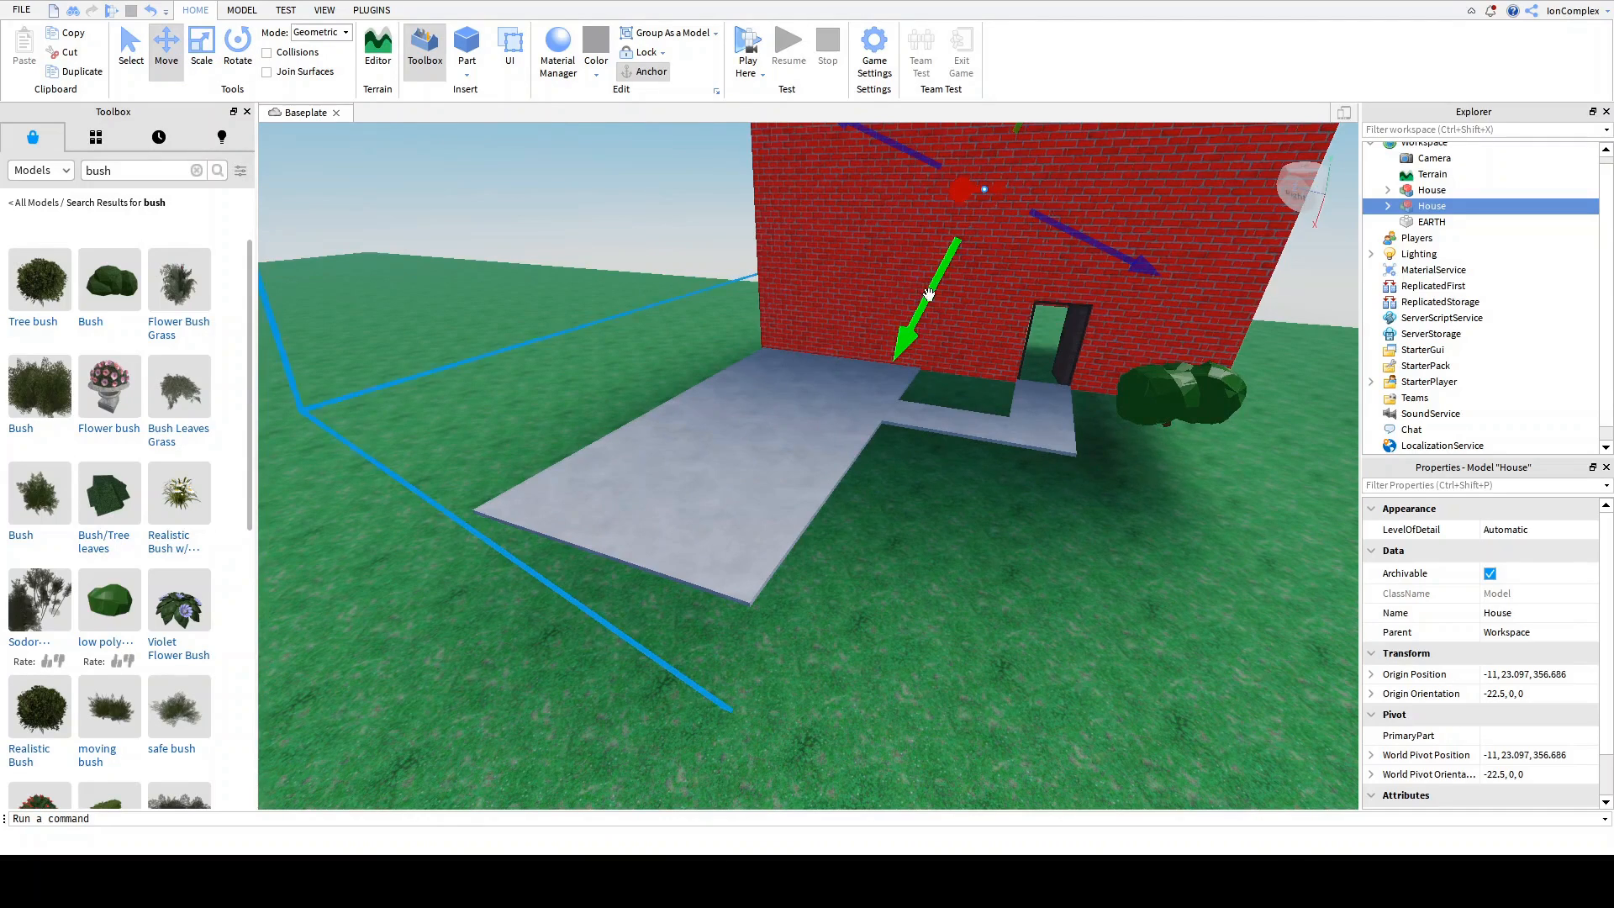
{"action": "left_click_drag", "start_coordinate": [927, 293], "coordinate": [893, 335]}
{"action": "scroll", "coordinate": [796, 502], "scroll_direction": "down", "scroll_amount": 5}
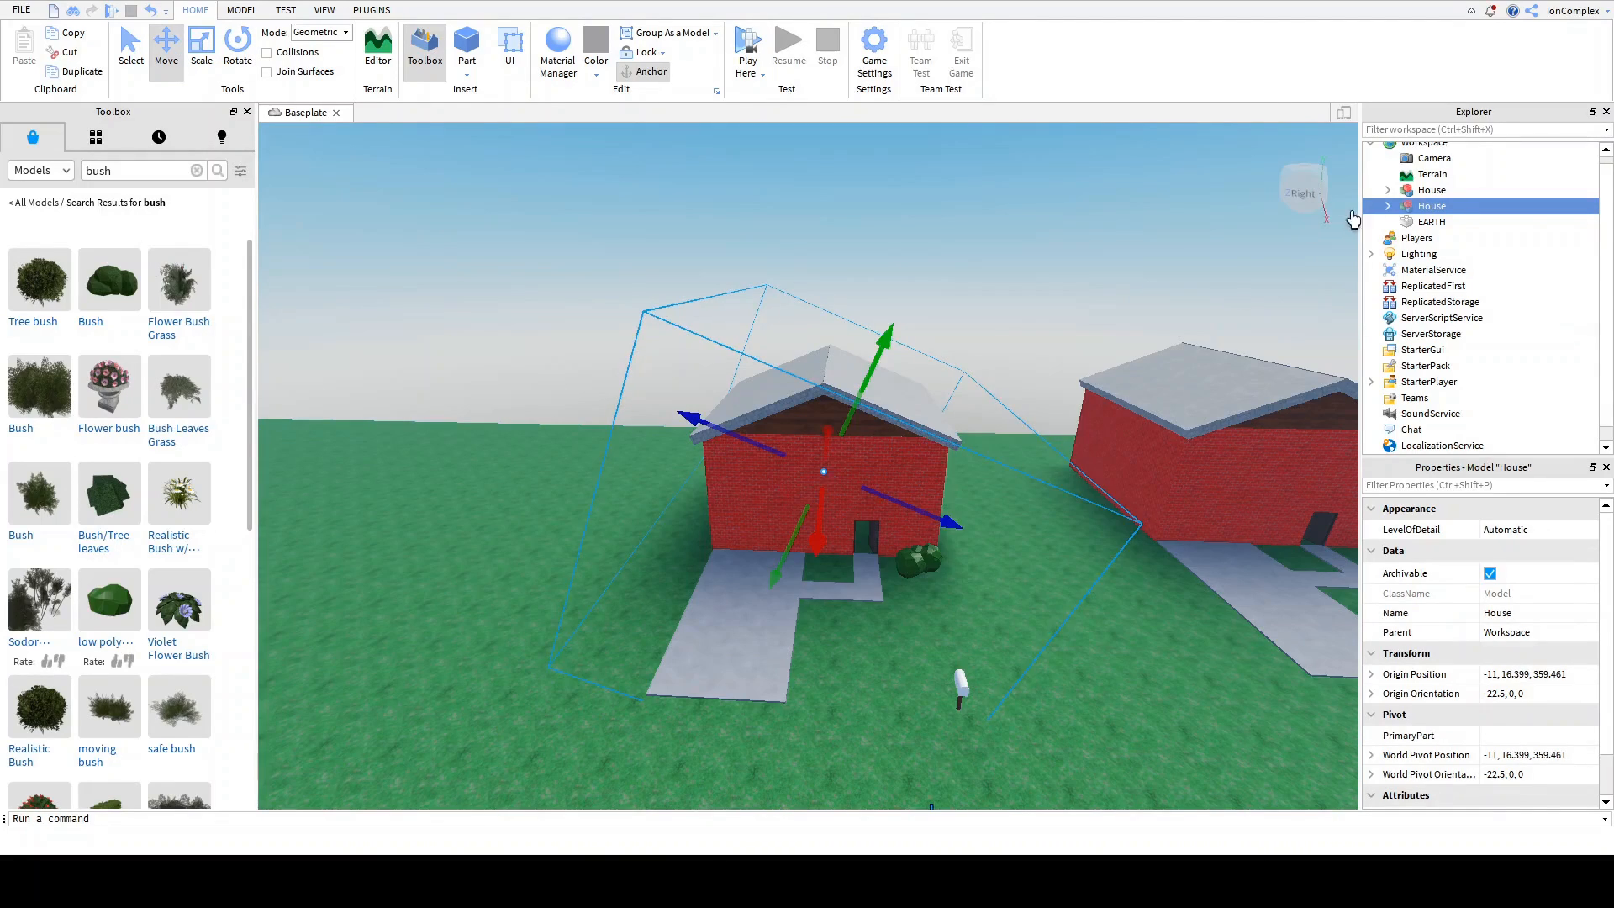
Step: Recolor all six Housewall parts of the copied house blue
{"action": "left_click", "coordinate": [1386, 207]}
{"action": "left_click", "coordinate": [1464, 286]}
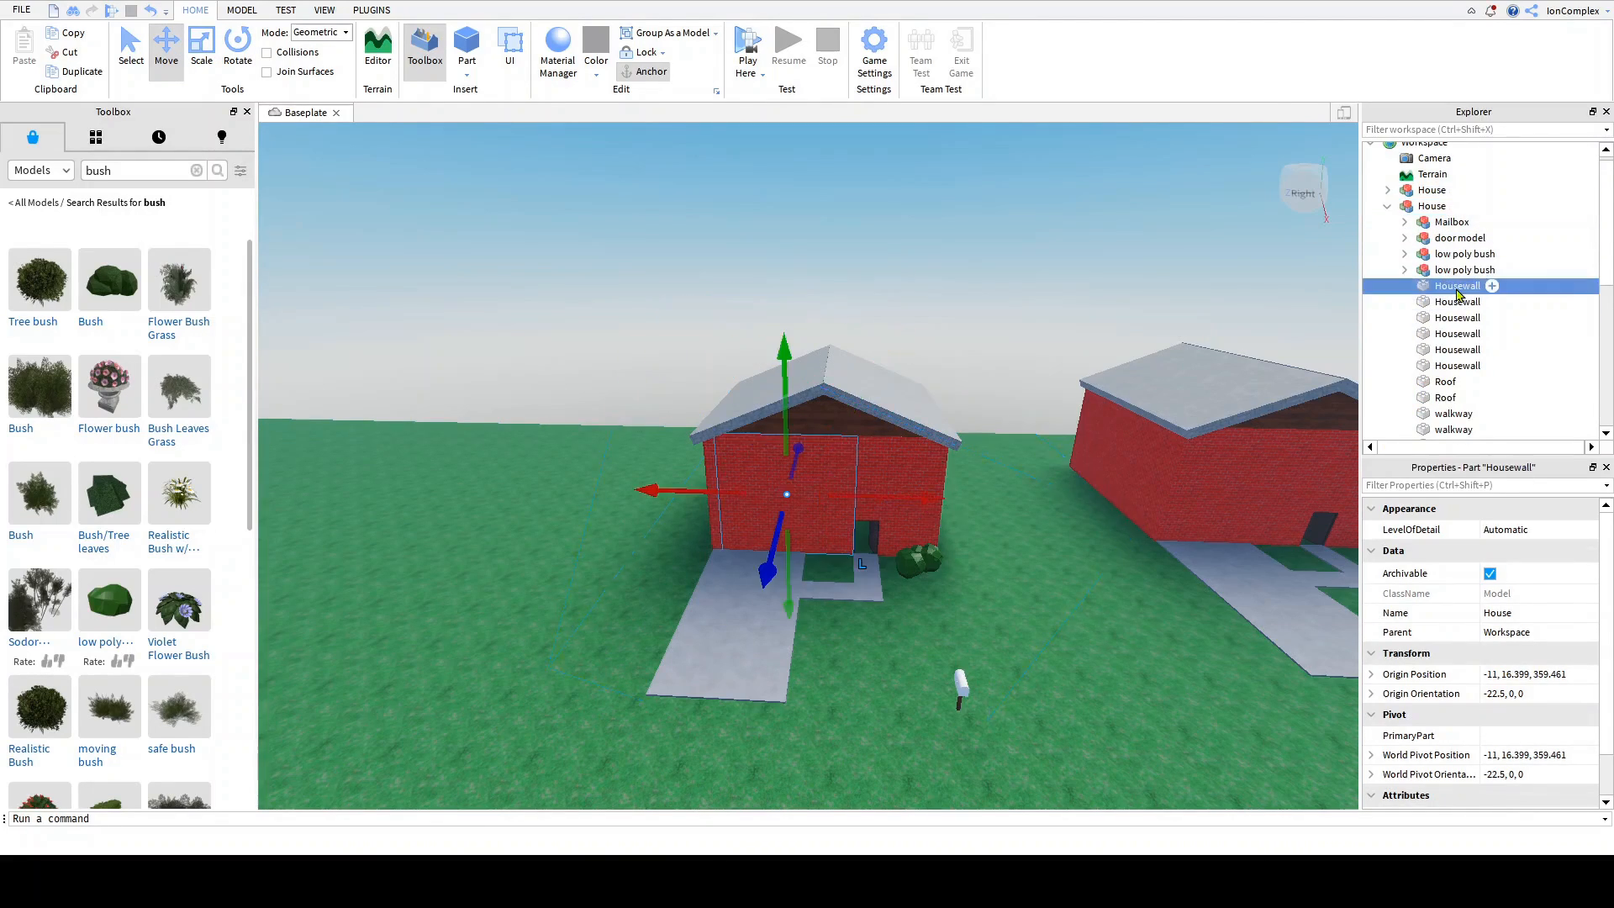
{"action": "left_click", "coordinate": [1455, 368], "text": "shift"}
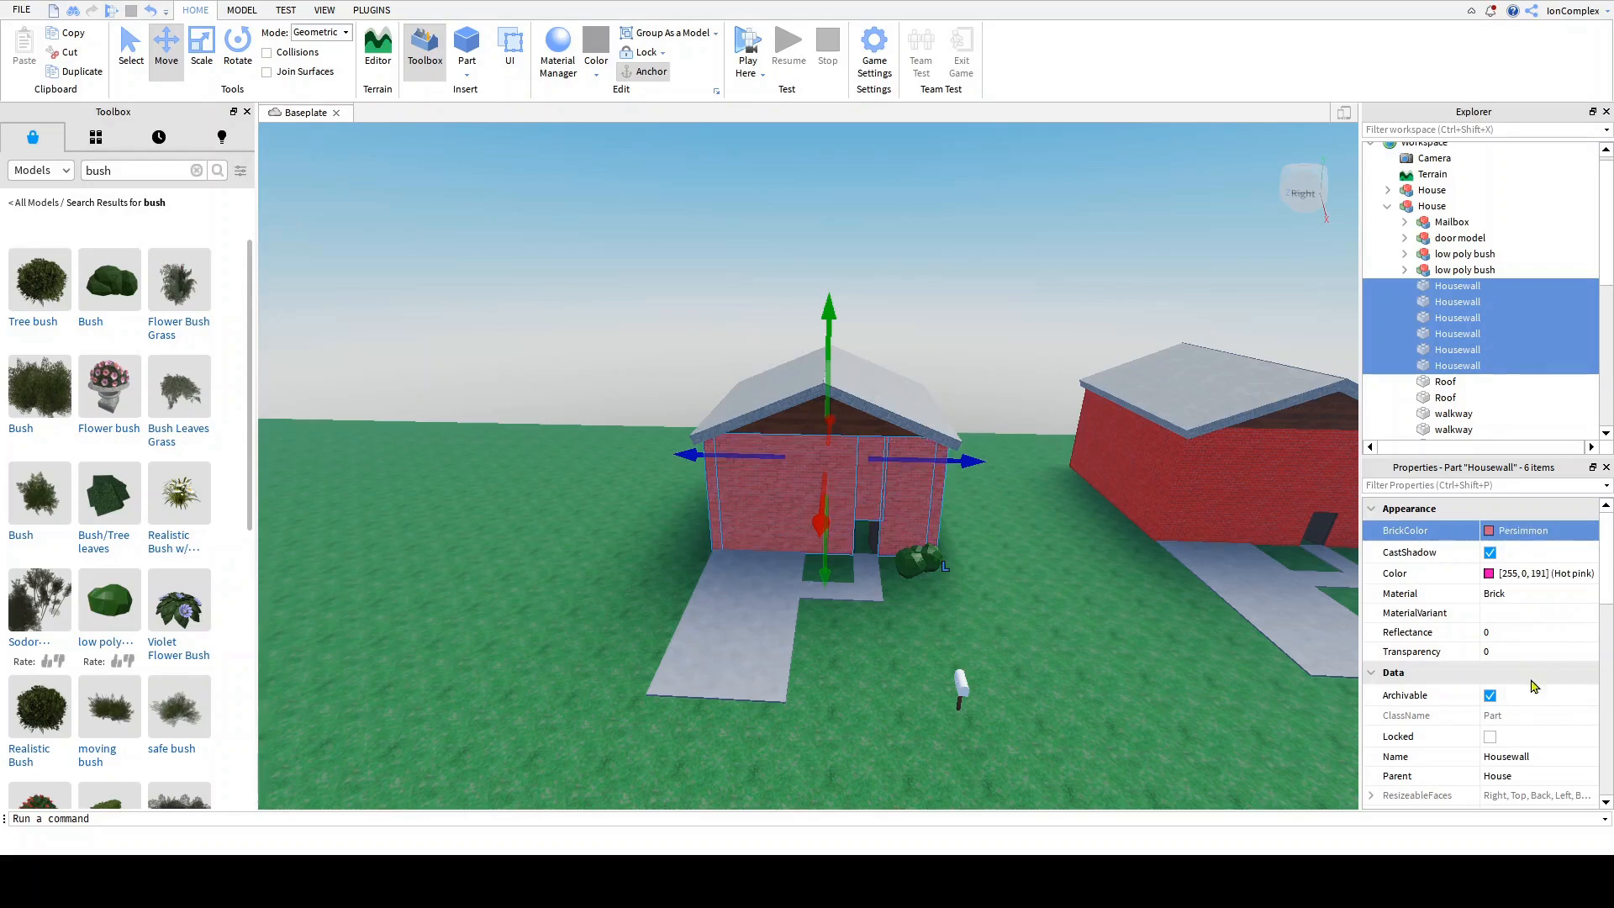
{"action": "left_click", "coordinate": [1509, 731]}
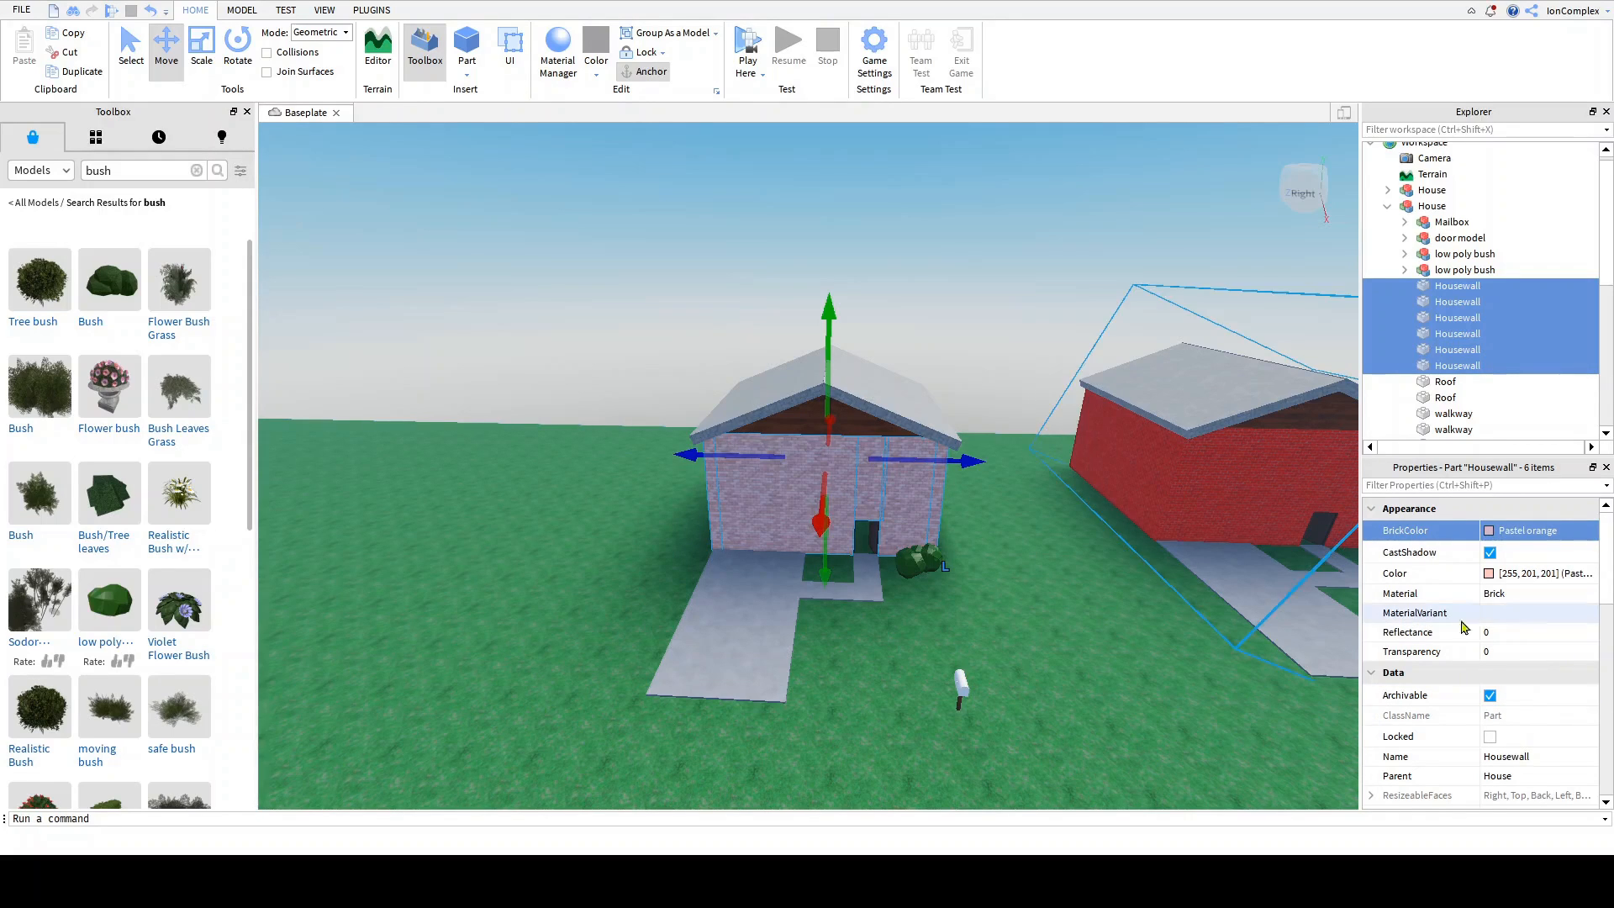
{"action": "left_click", "coordinate": [1528, 531]}
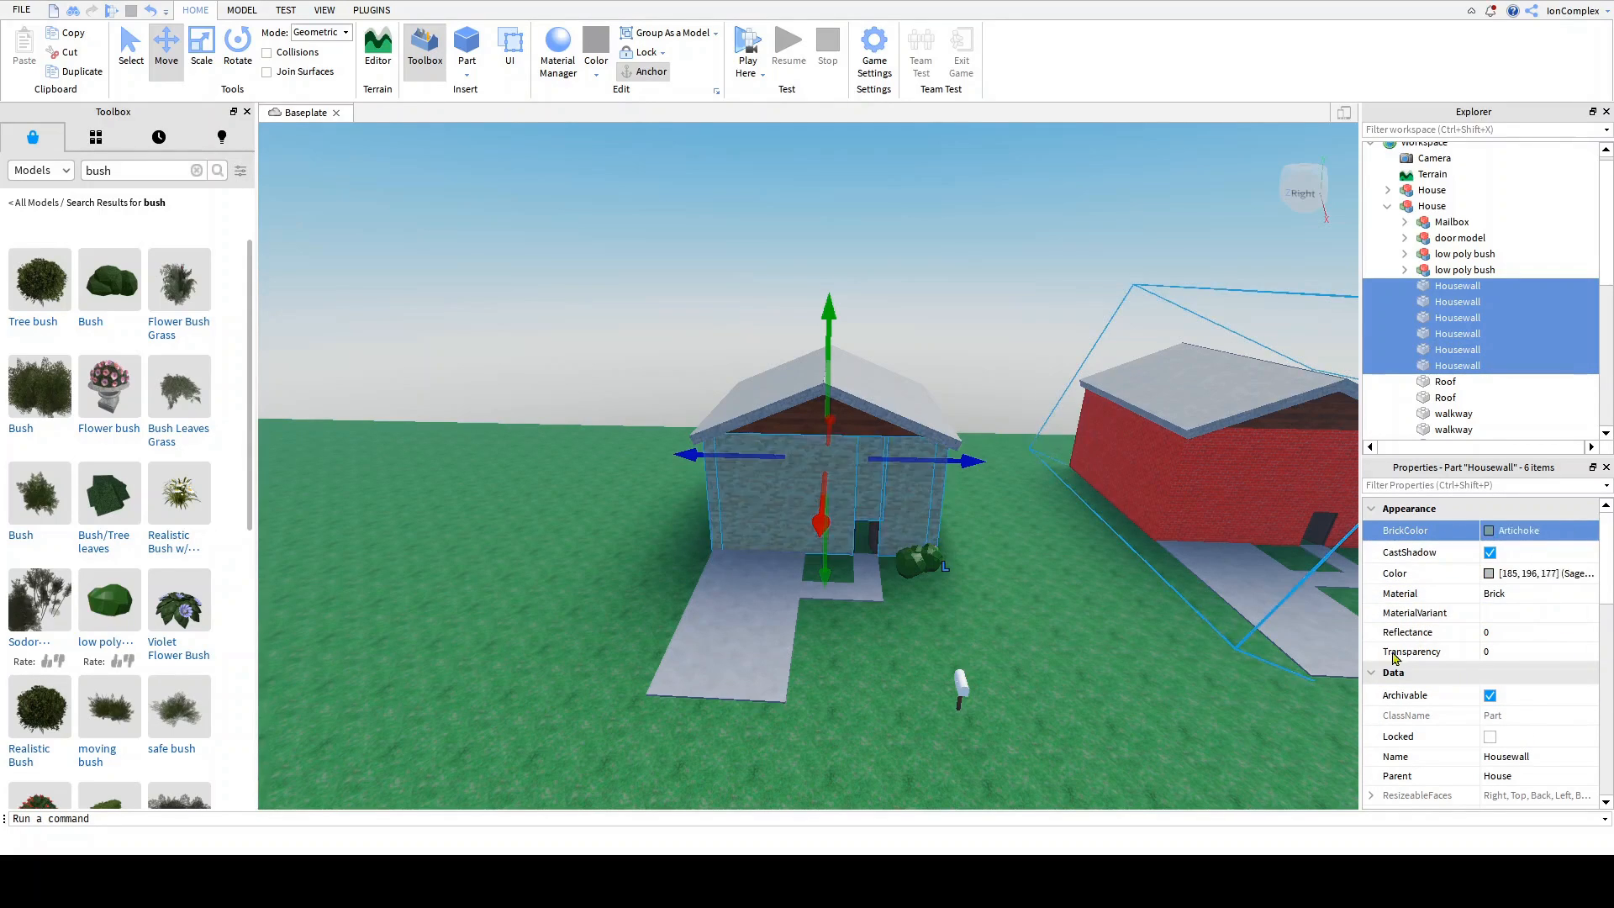
{"action": "left_click", "coordinate": [1393, 604]}
{"action": "left_click", "coordinate": [1401, 593]}
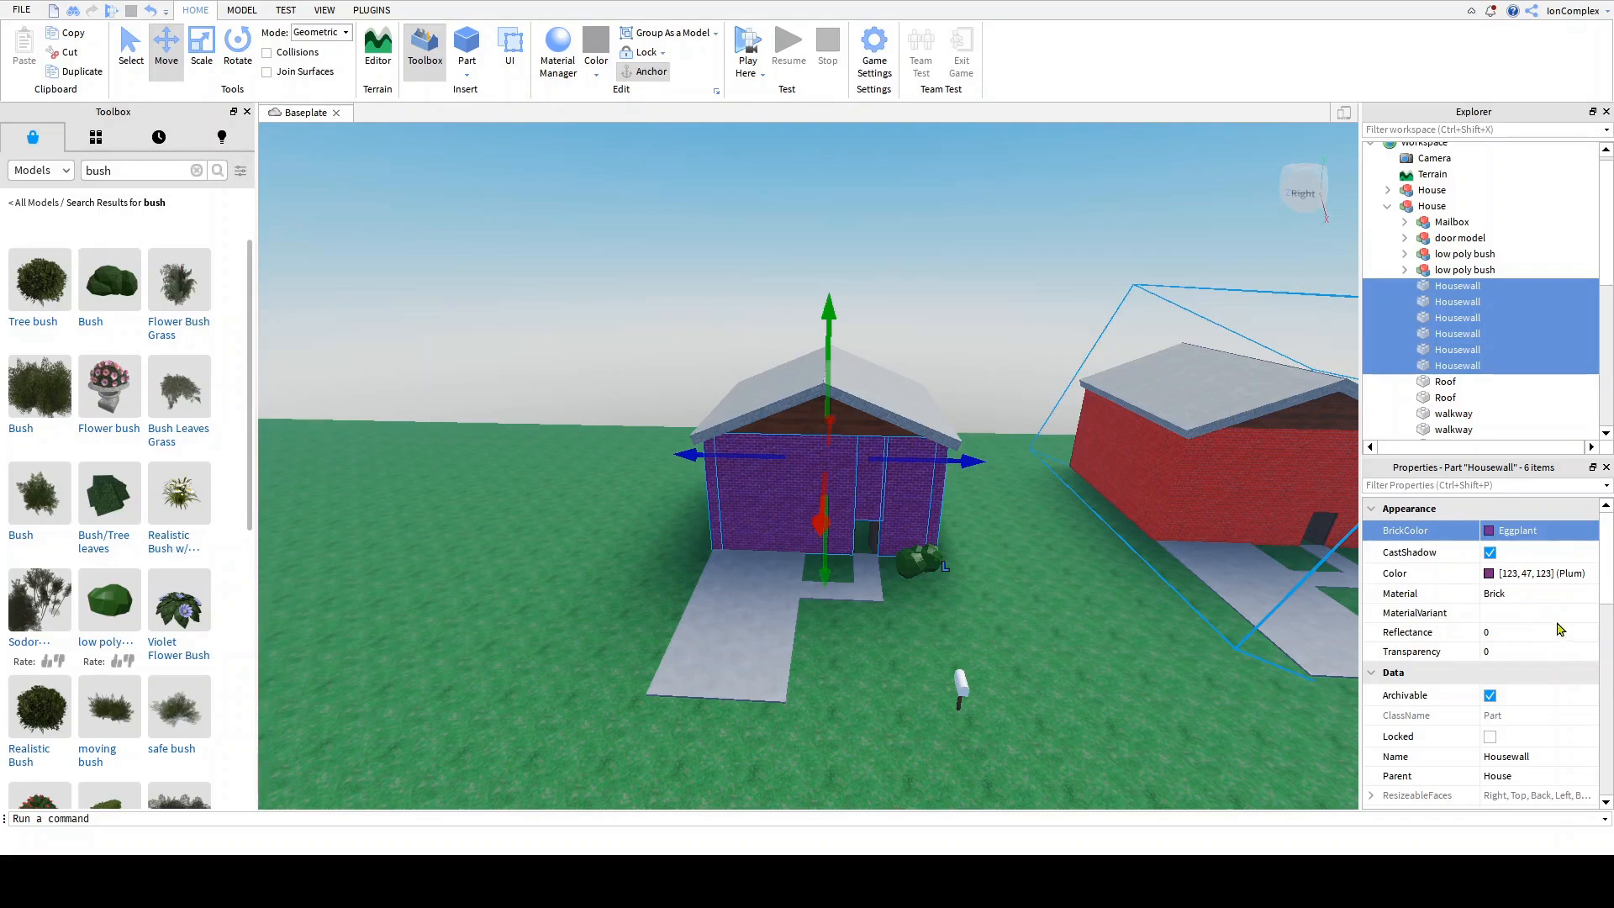
{"action": "left_click", "coordinate": [1002, 629]}
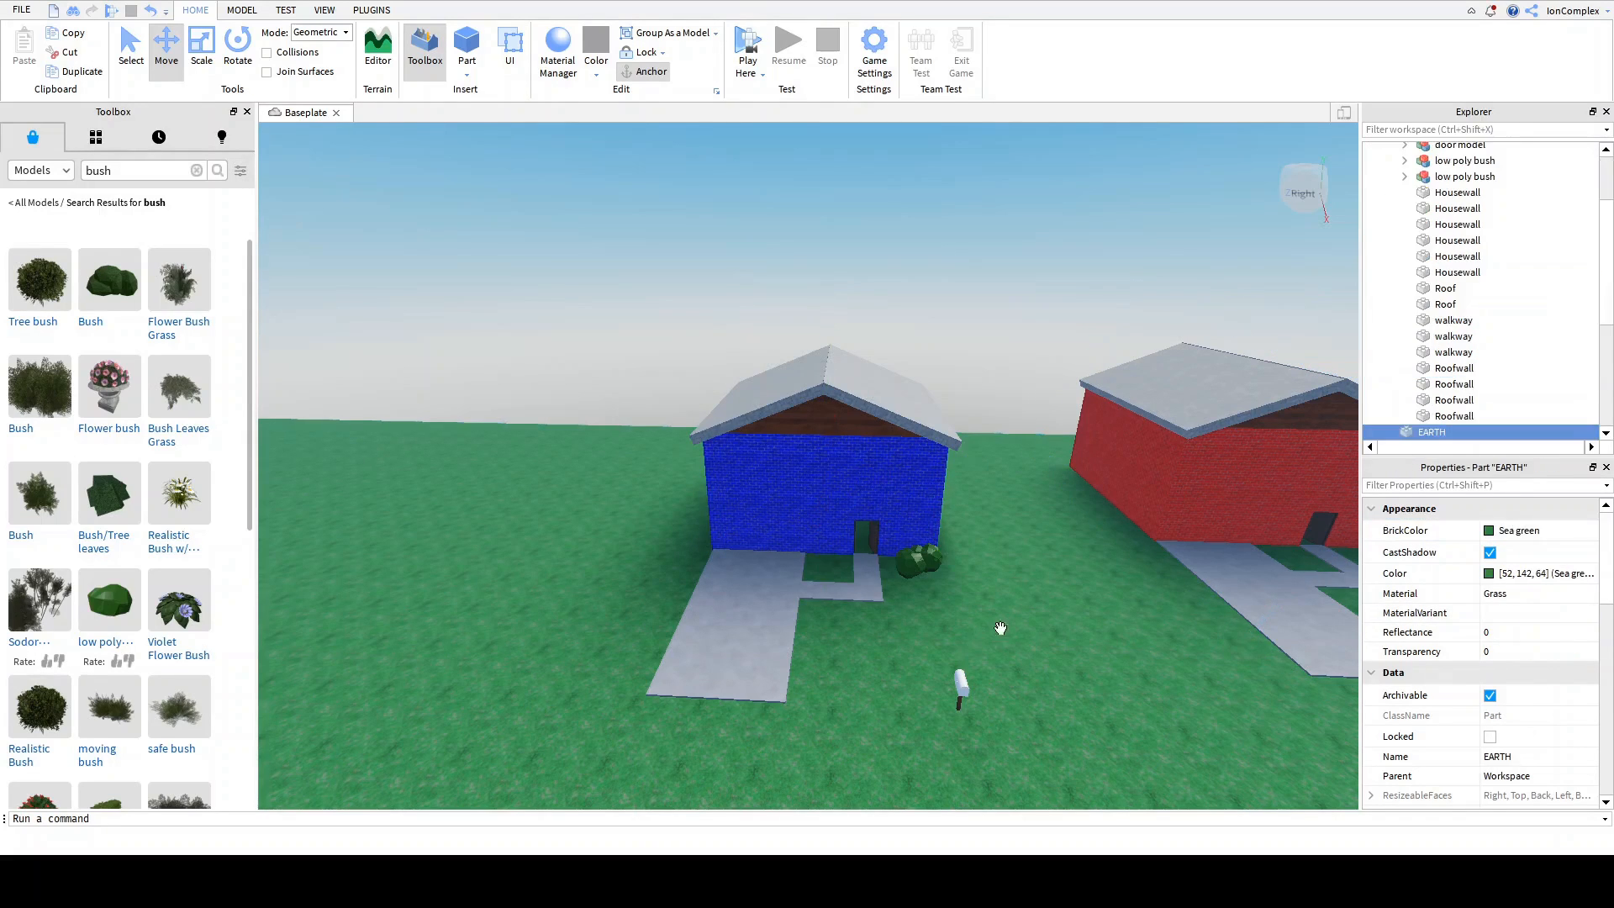
Step: Duplicate the red and blue House models together and place the pair in line with the originals to form a row of four
{"action": "key", "text": "d"}
{"action": "key", "text": "s"}
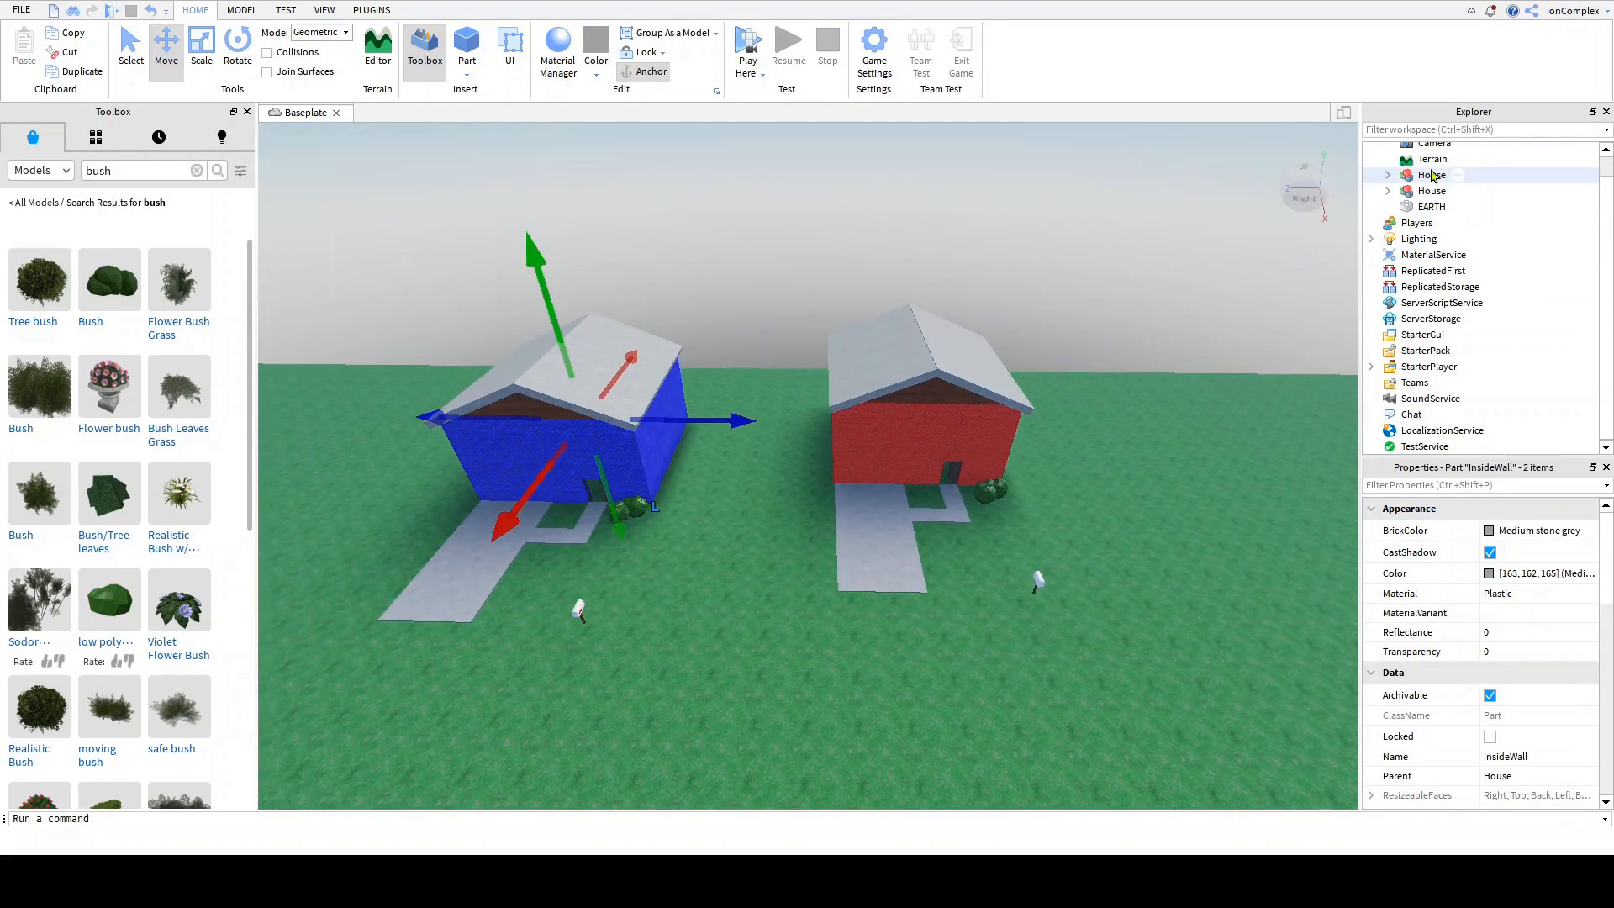
{"action": "left_click", "coordinate": [1433, 175]}
{"action": "left_click", "coordinate": [1432, 190], "text": "ctrl"}
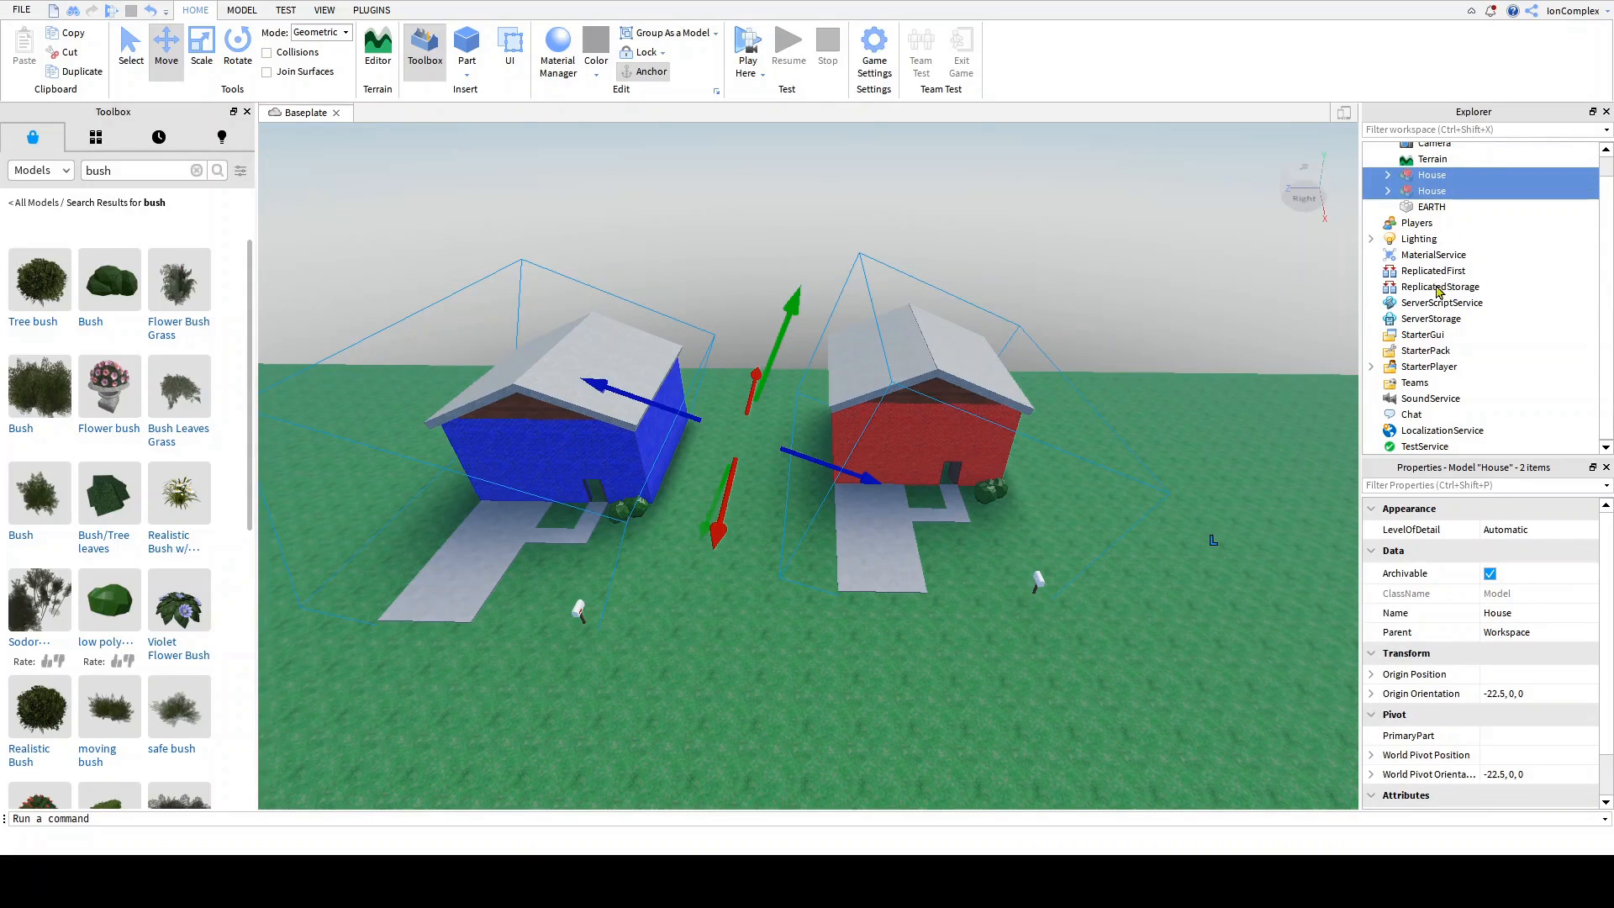
{"action": "key", "text": "ctrl+d"}
{"action": "right_click_drag", "start_coordinate": [1118, 361], "coordinate": [1196, 383]}
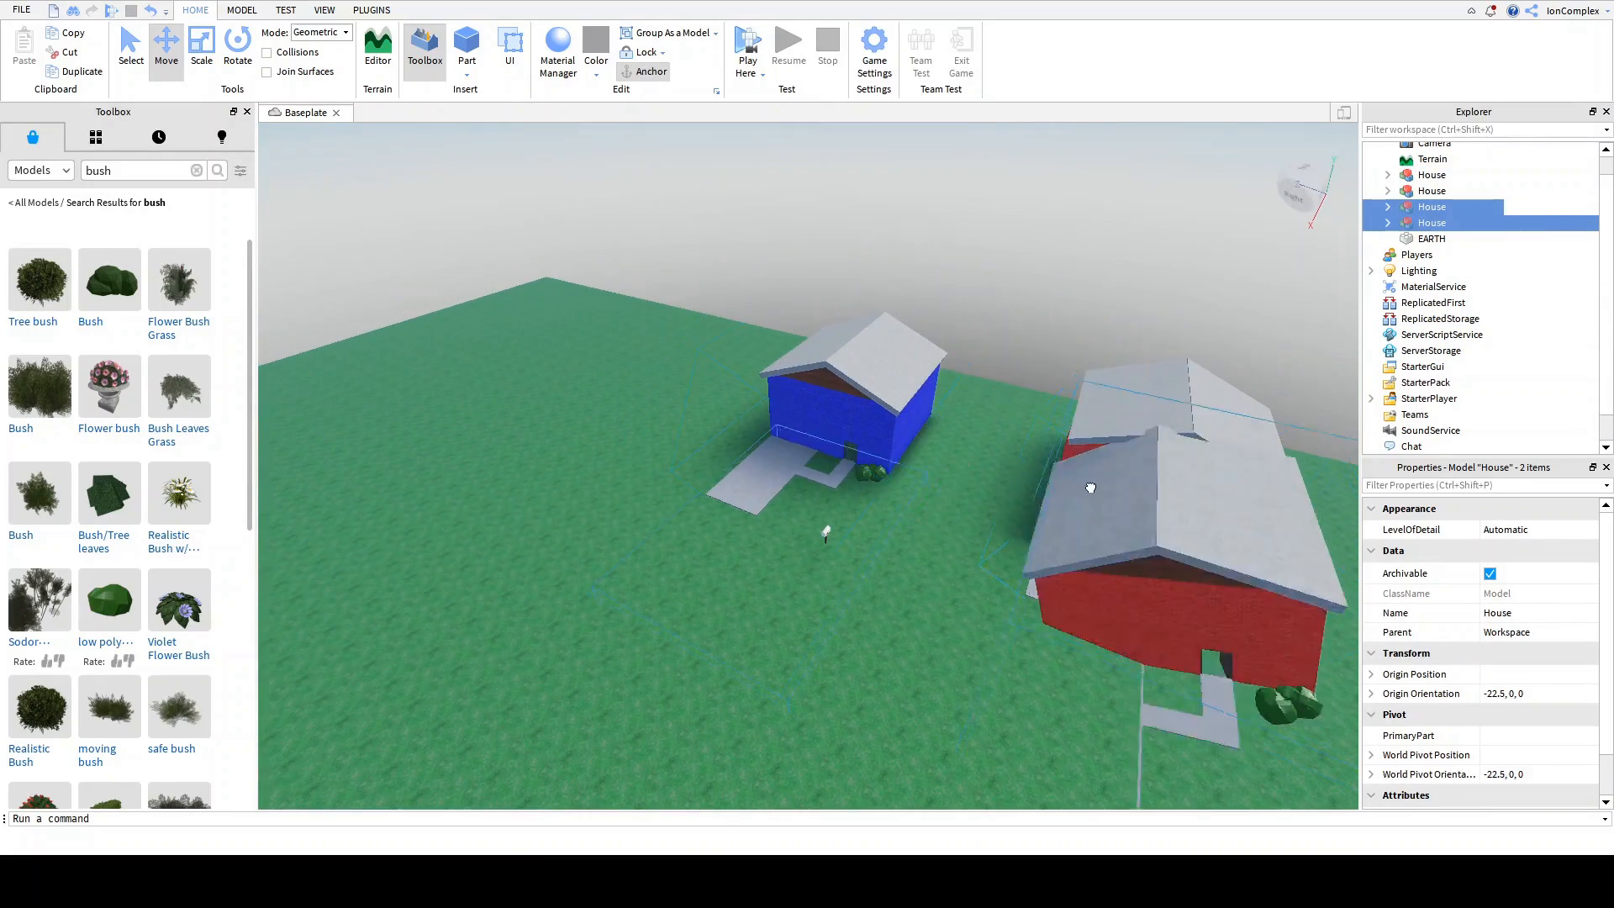
{"action": "left_click_drag", "start_coordinate": [1091, 487], "coordinate": [566, 490]}
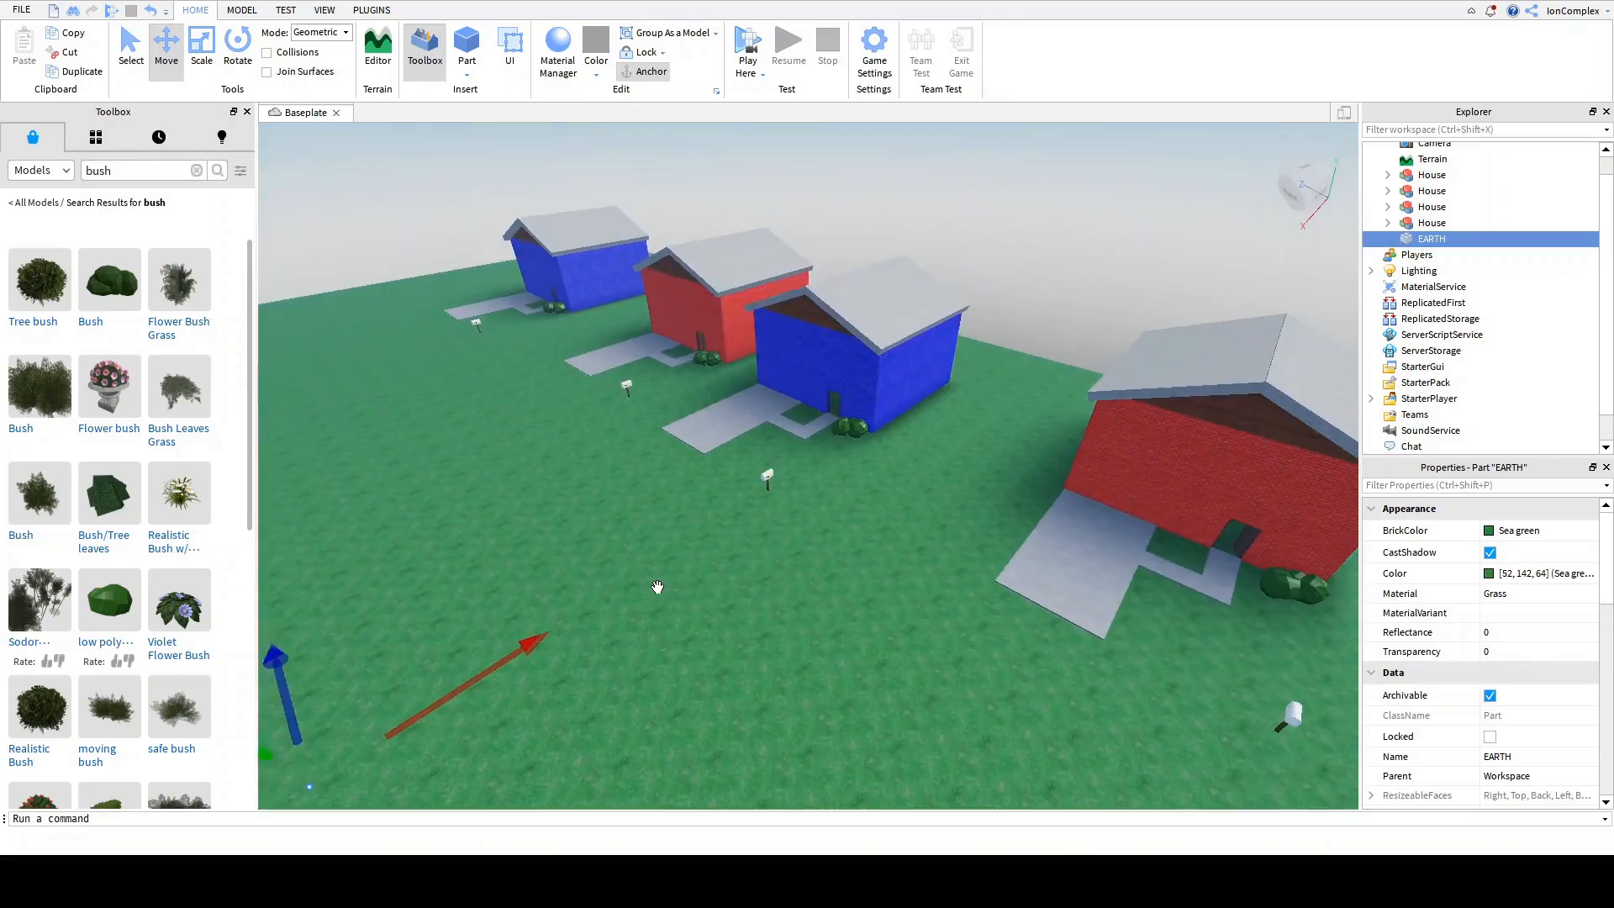
Step: Playtest the map from the lawn, run the character in front of the houses, and stop the test
{"action": "key", "text": "d"}
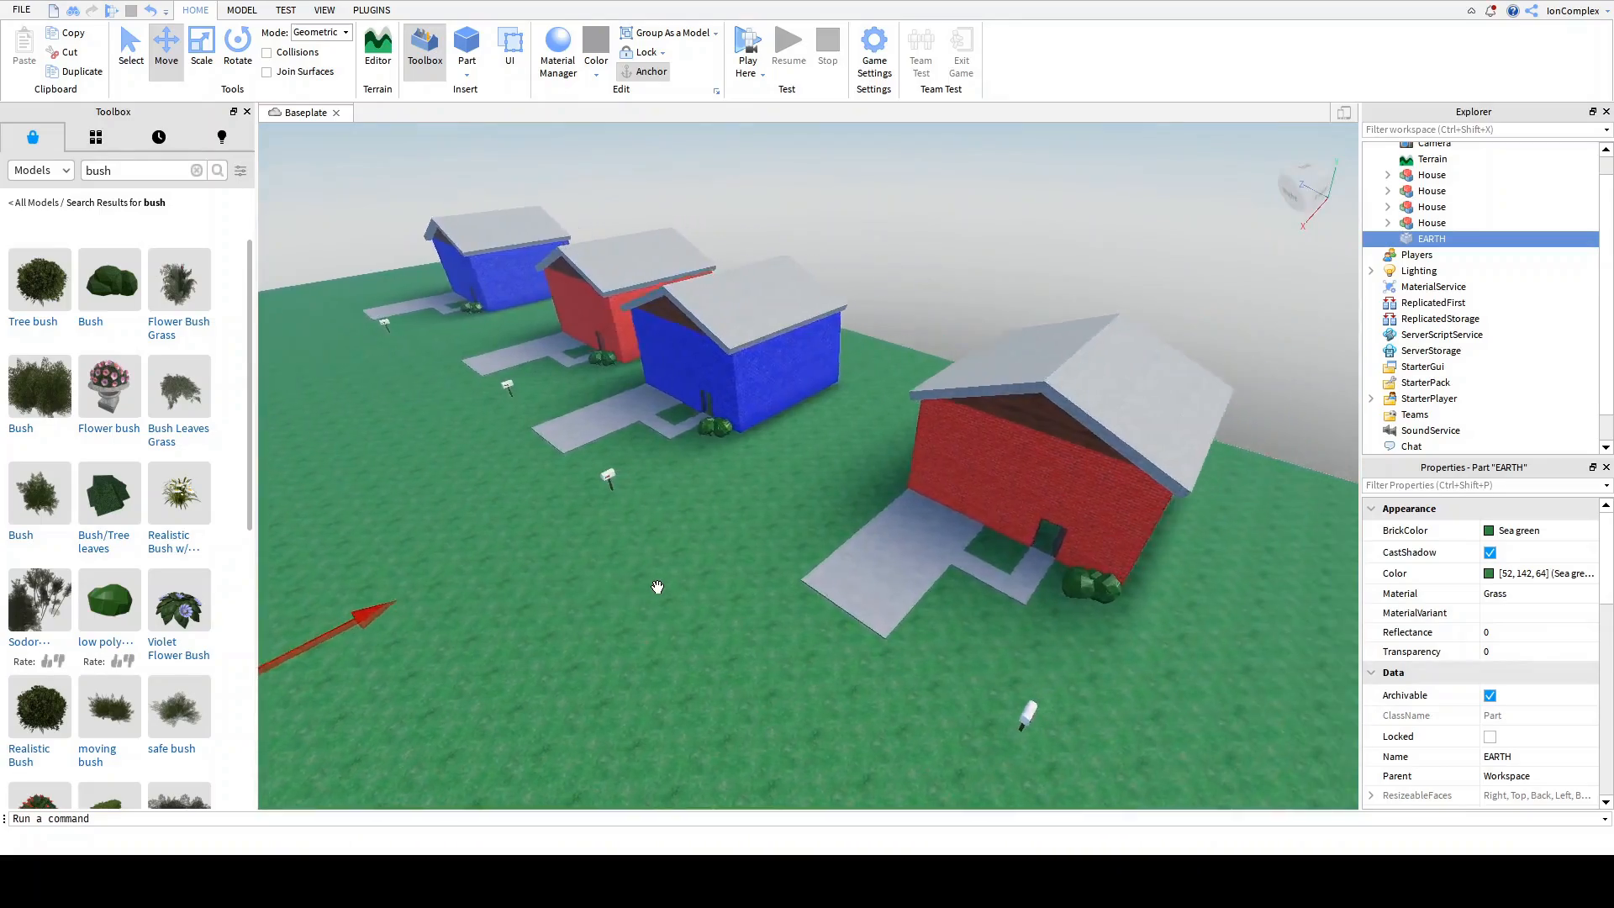
{"action": "right_click_drag", "start_coordinate": [658, 586], "coordinate": [666, 587]}
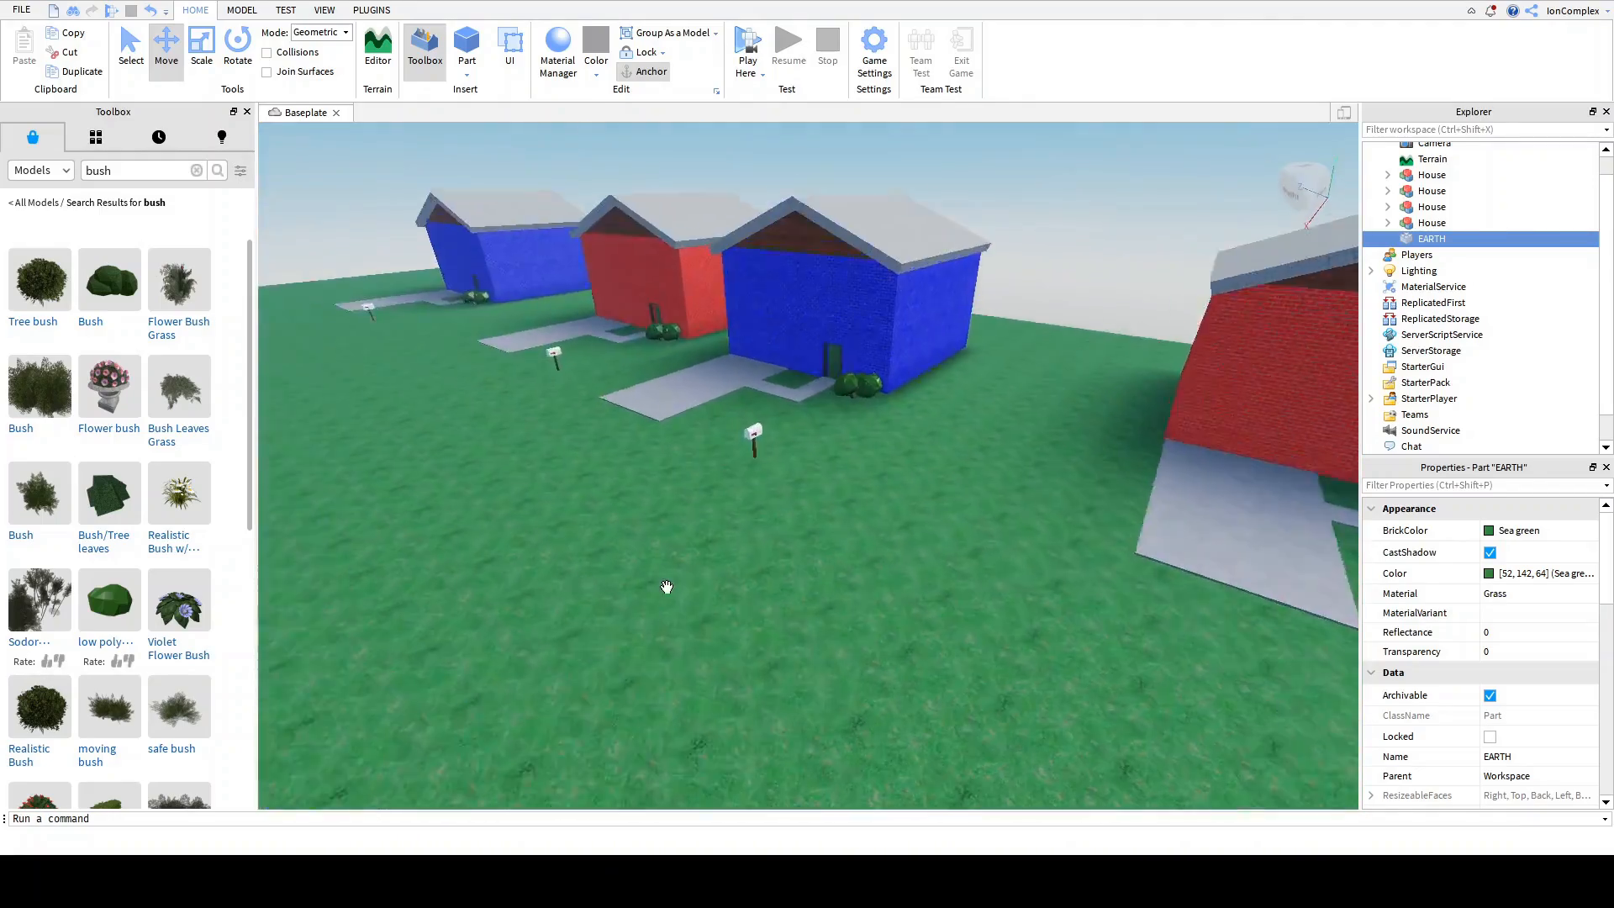
{"action": "key", "text": "w"}
{"action": "key", "text": "a"}
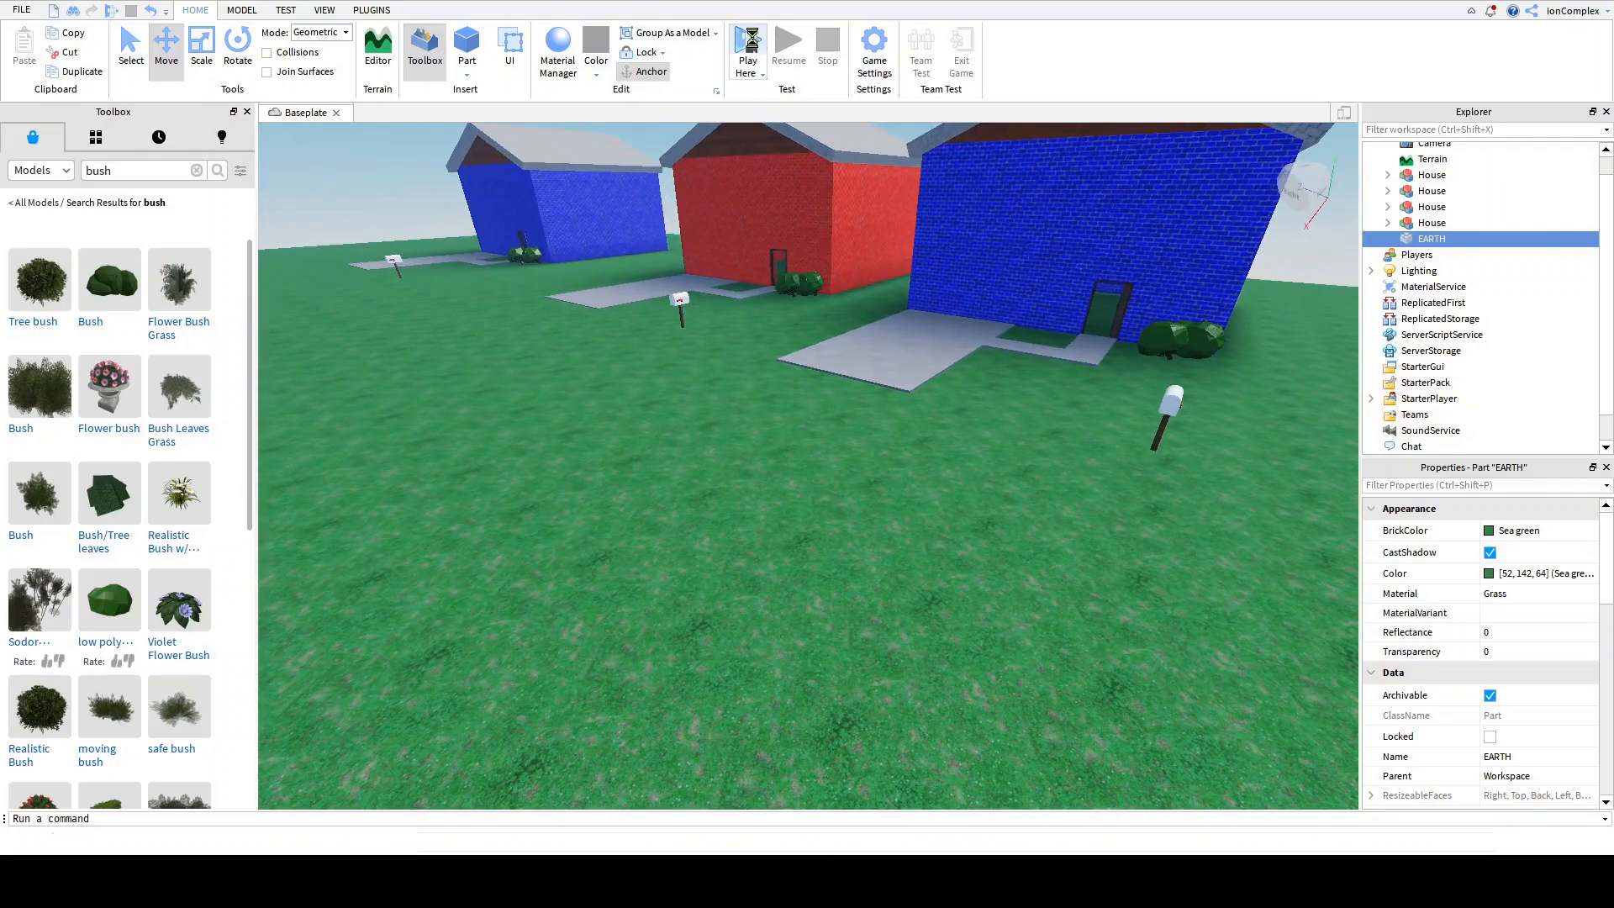
{"action": "key", "text": "w"}
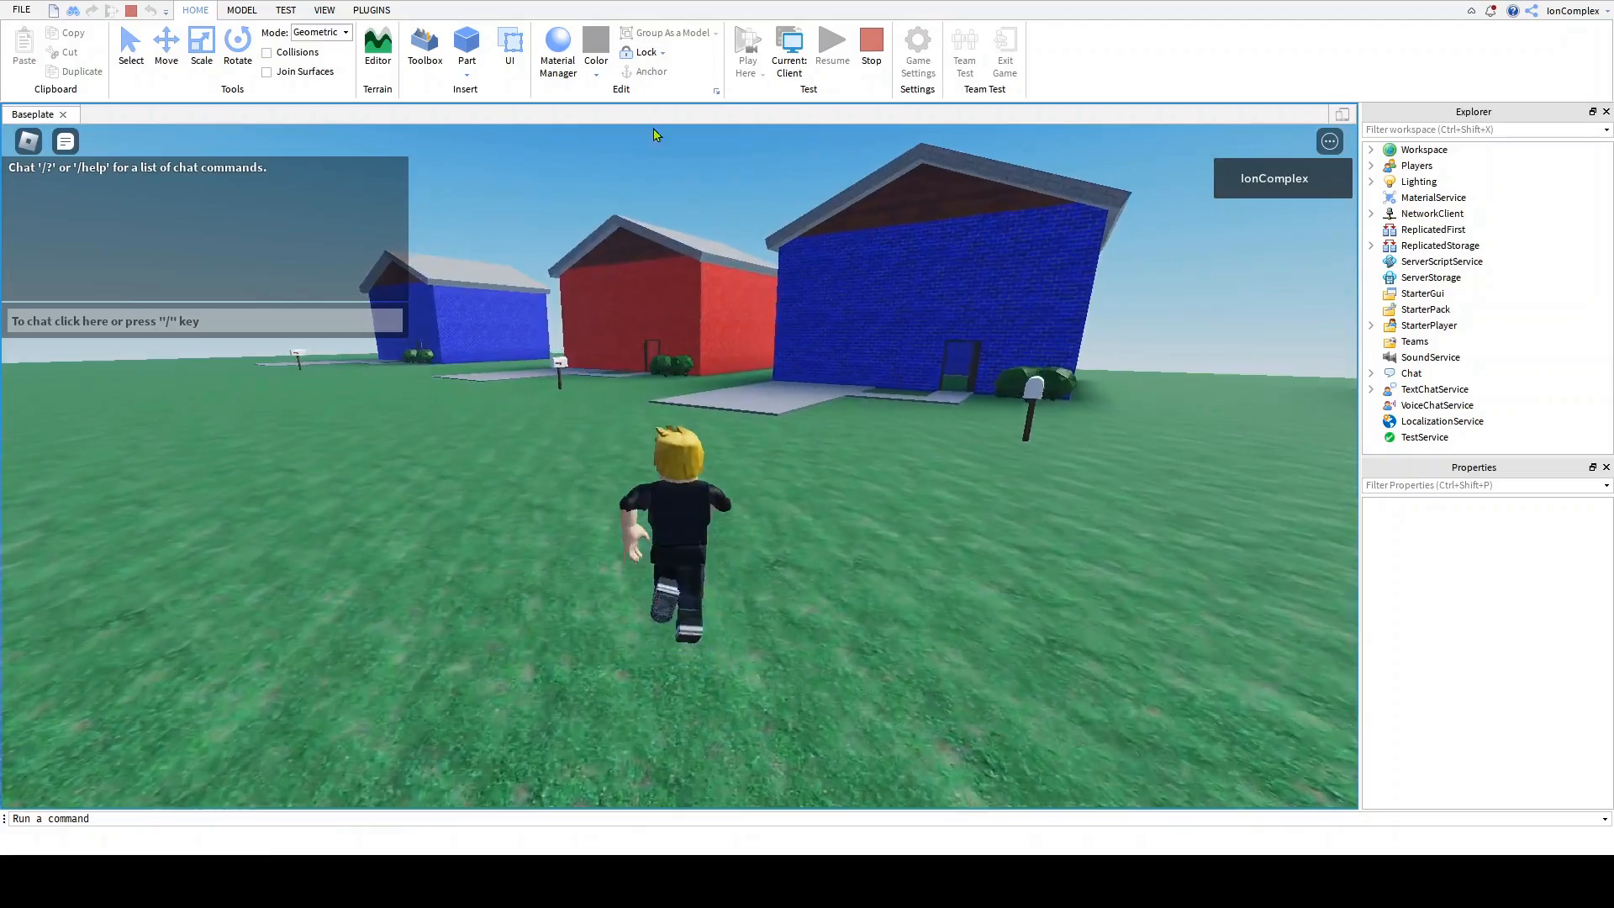
{"action": "right_click_drag", "start_coordinate": [693, 256], "coordinate": [692, 256]}
{"action": "key", "text": "w"}
{"action": "key", "text": "s"}
{"action": "right_click_drag", "start_coordinate": [774, 195], "coordinate": [774, 195]}
{"action": "key", "text": "s"}
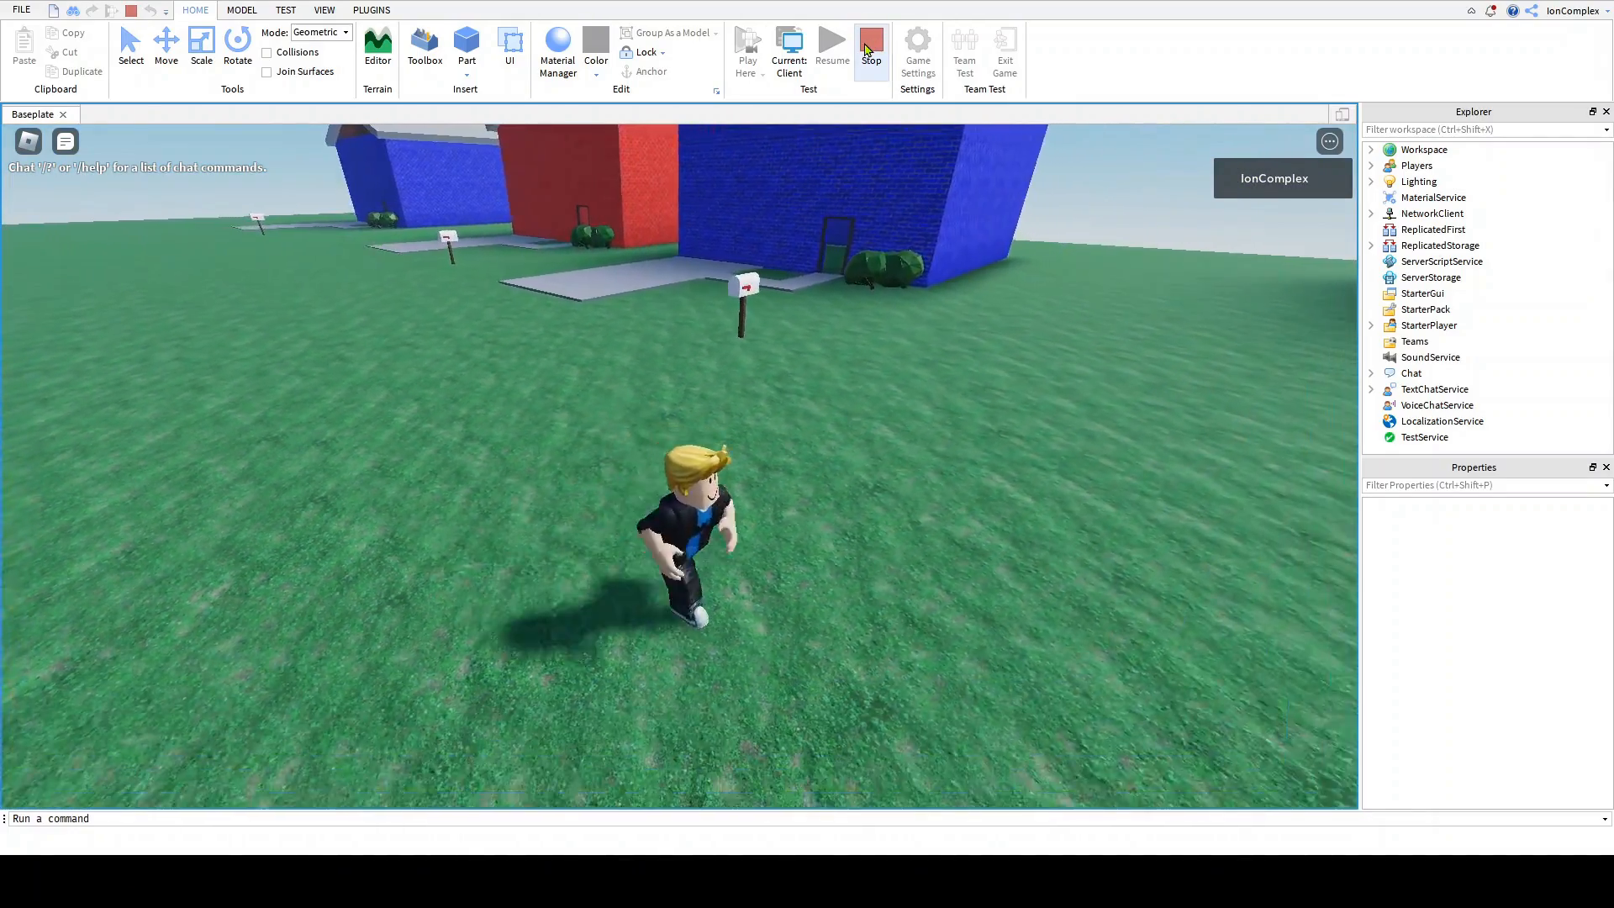
{"action": "key", "text": "d"}
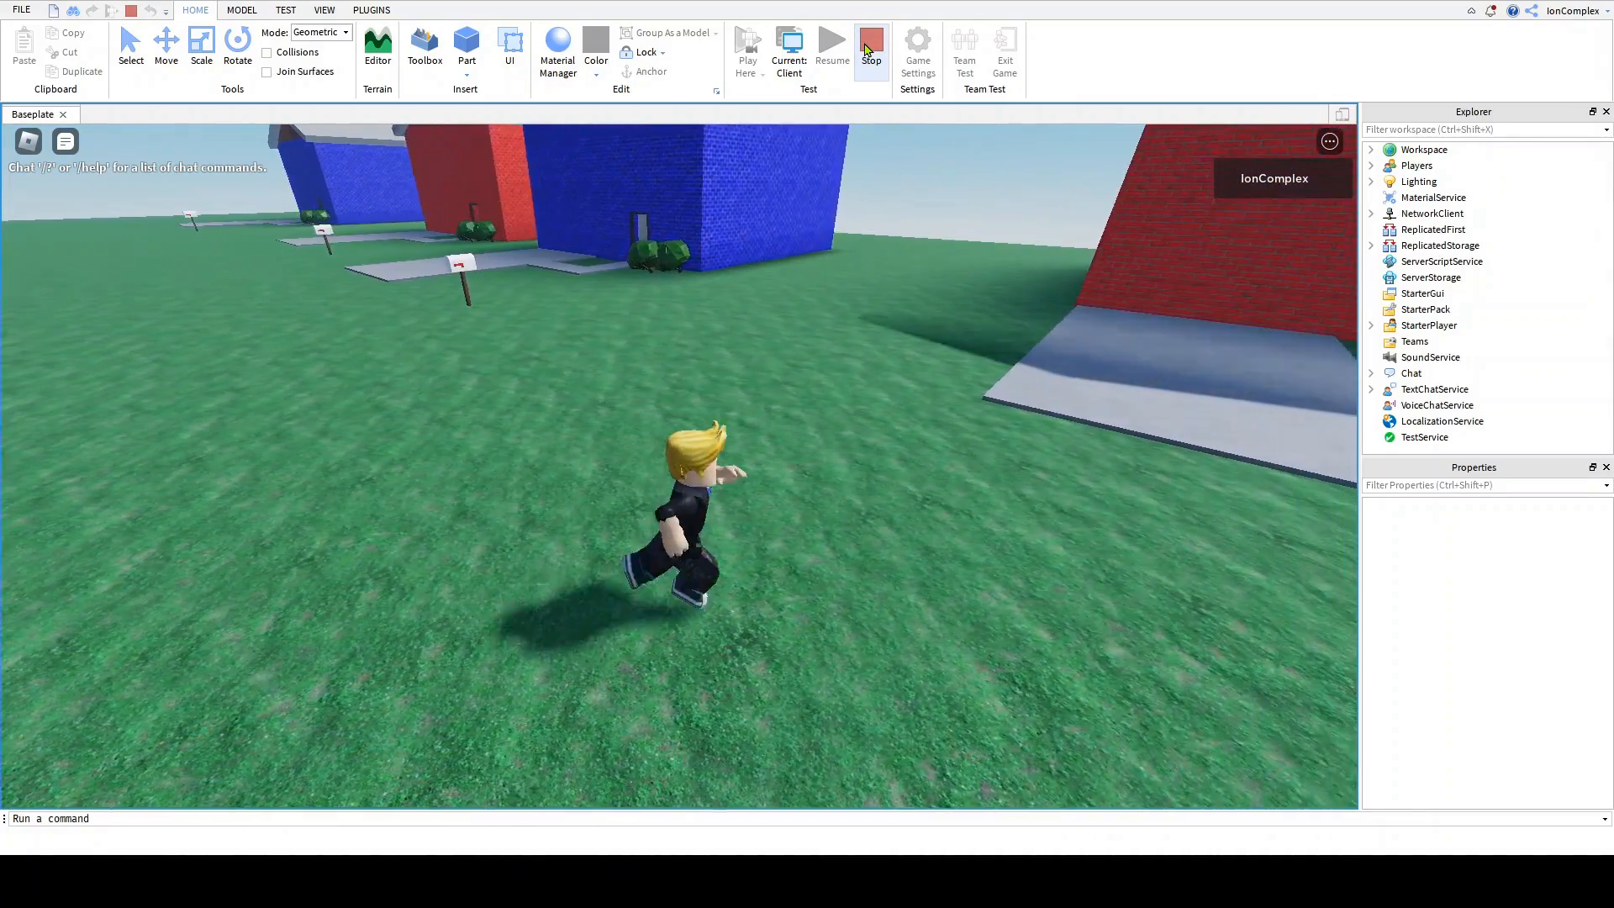
{"action": "key", "text": "d"}
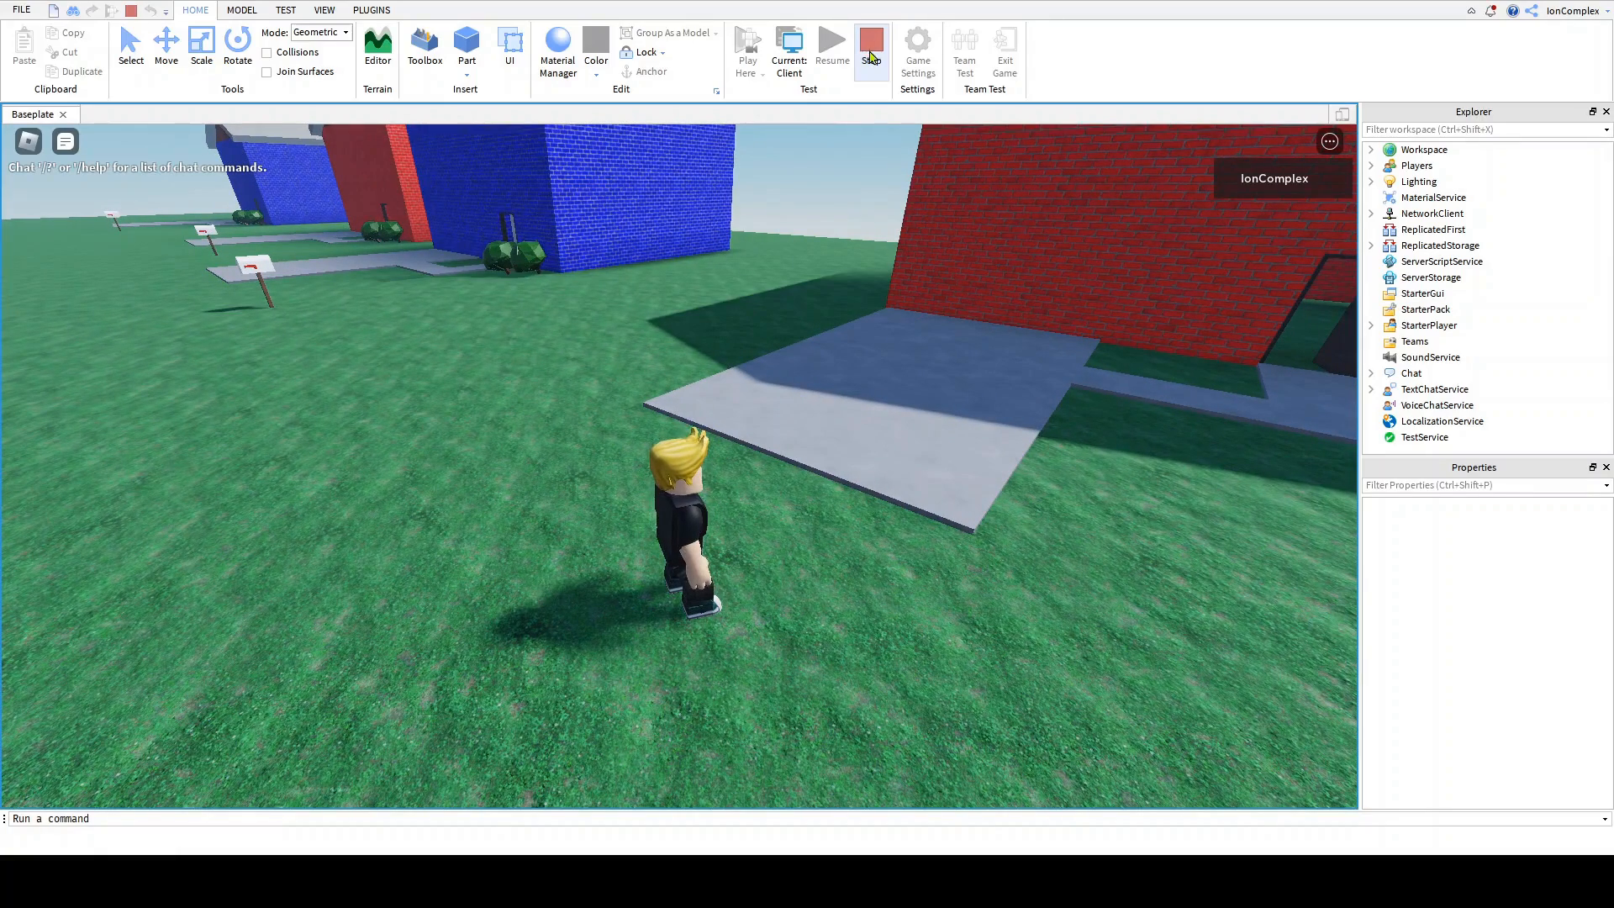
{"action": "left_click", "coordinate": [870, 57]}
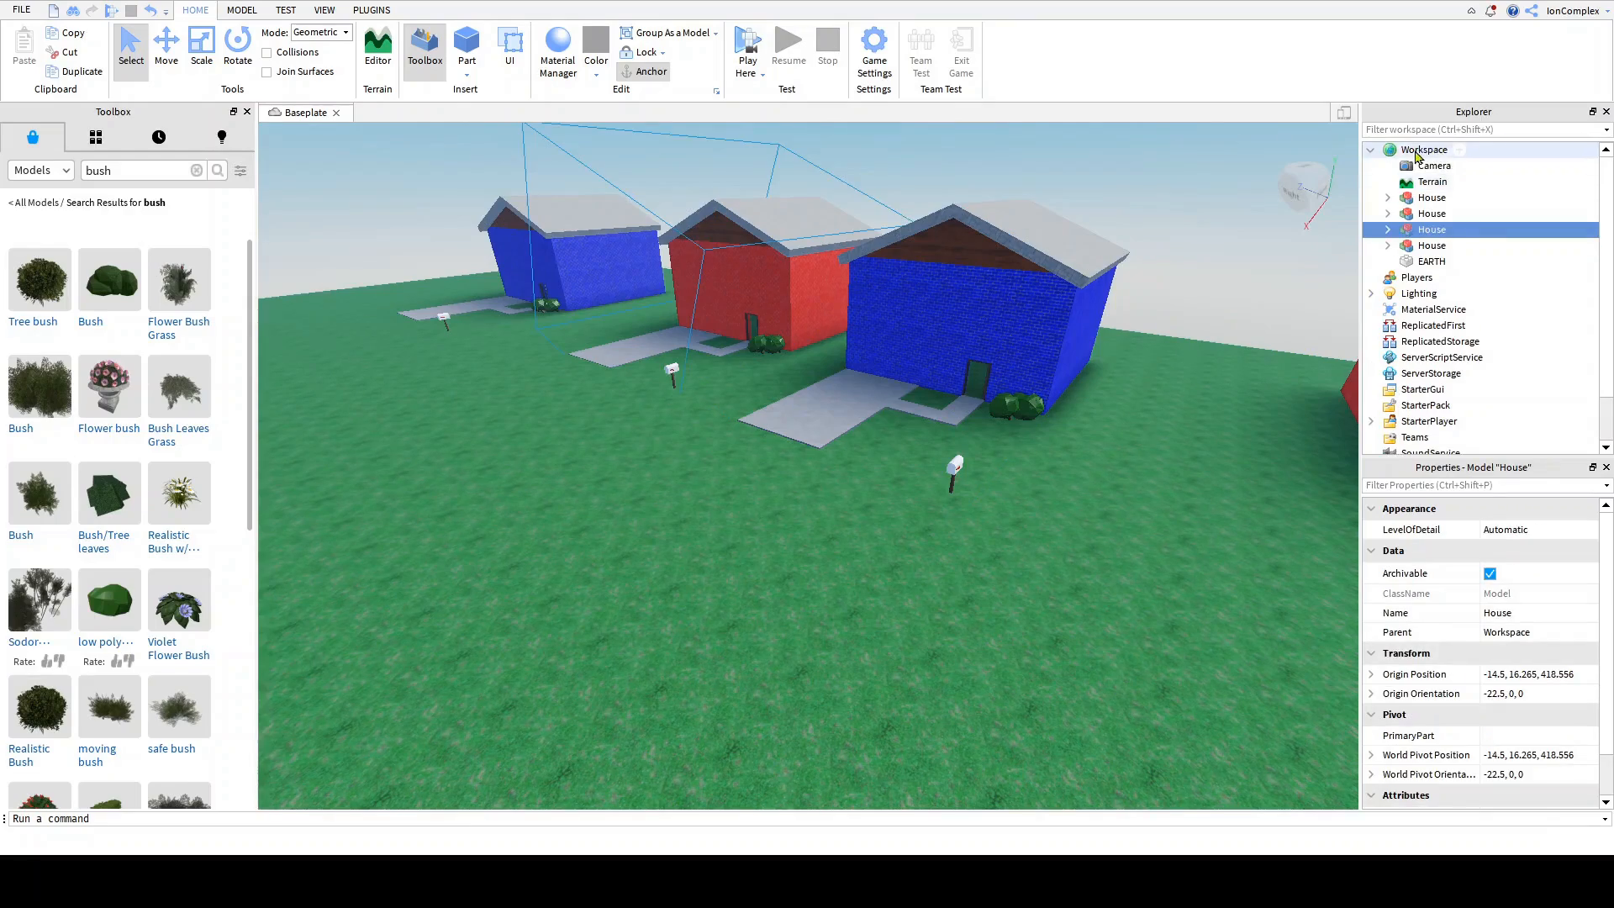
Step: Set the ClockTime of Lighting to 18.1, checking the sun and moon in the sky
{"action": "left_click", "coordinate": [1418, 296]}
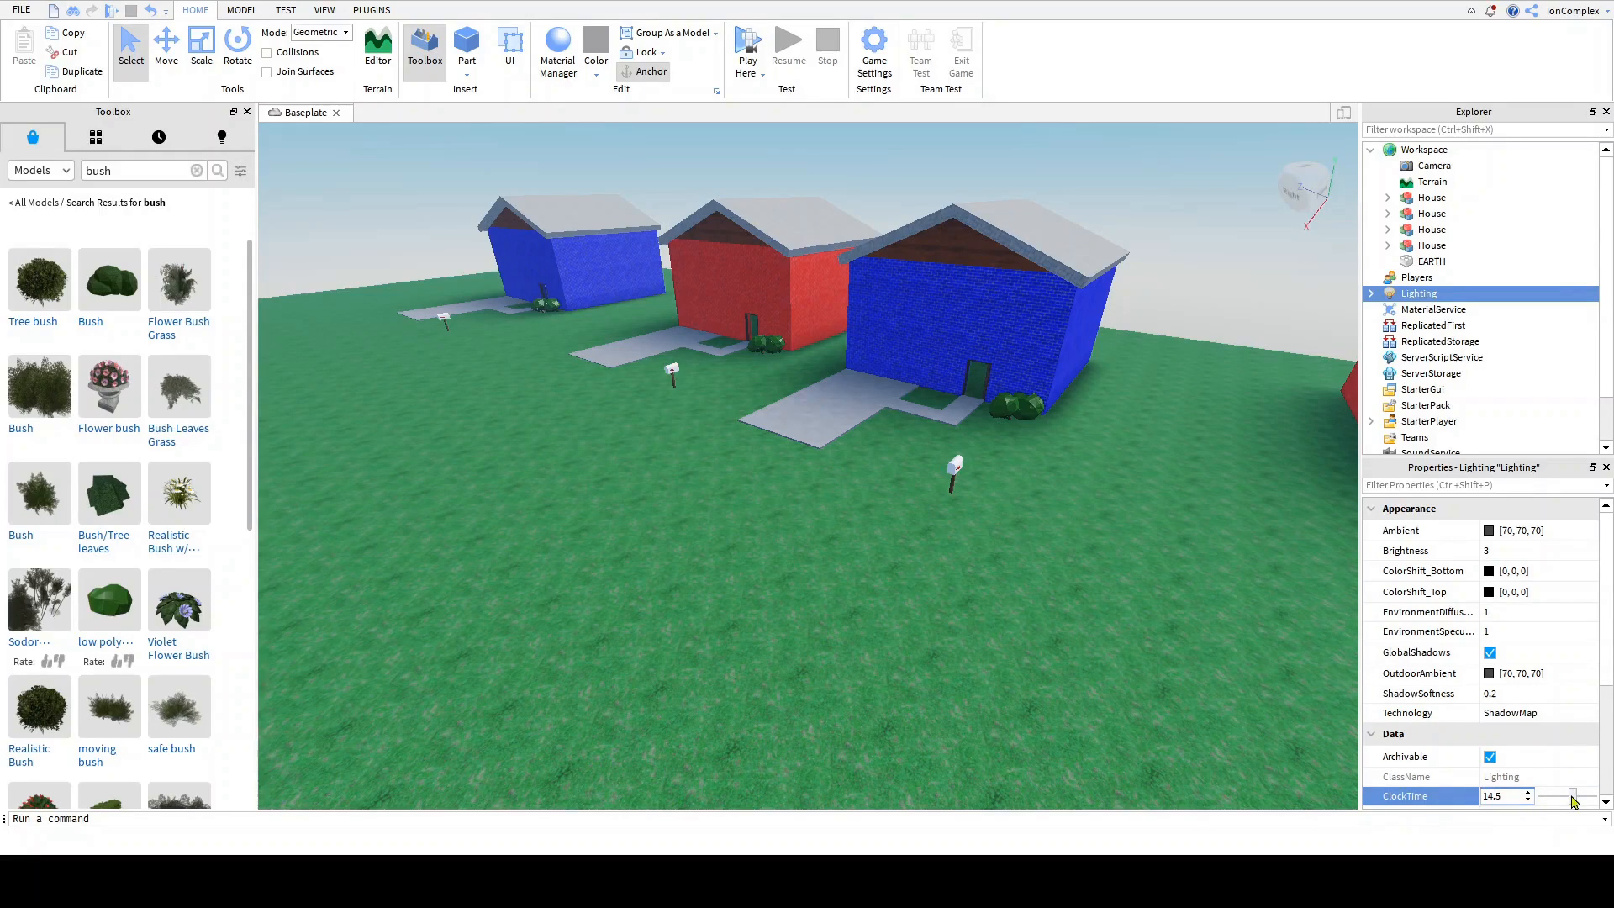
{"action": "right_click_drag", "start_coordinate": [1199, 620], "coordinate": [1240, 643]}
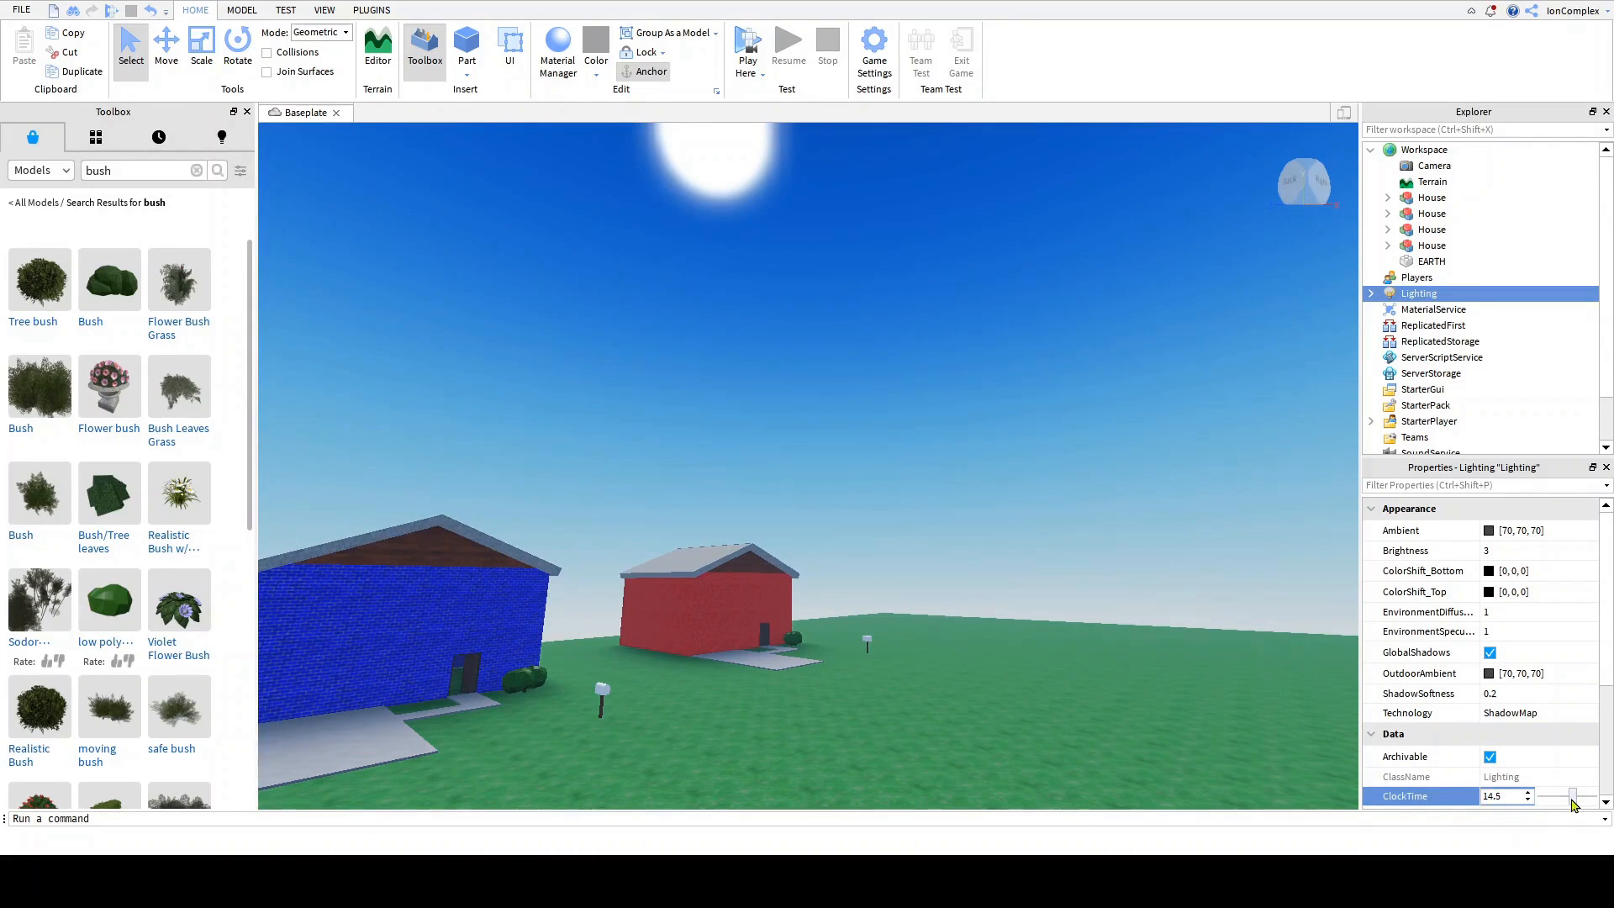
{"action": "left_click_drag", "start_coordinate": [1573, 804], "coordinate": [1584, 805]}
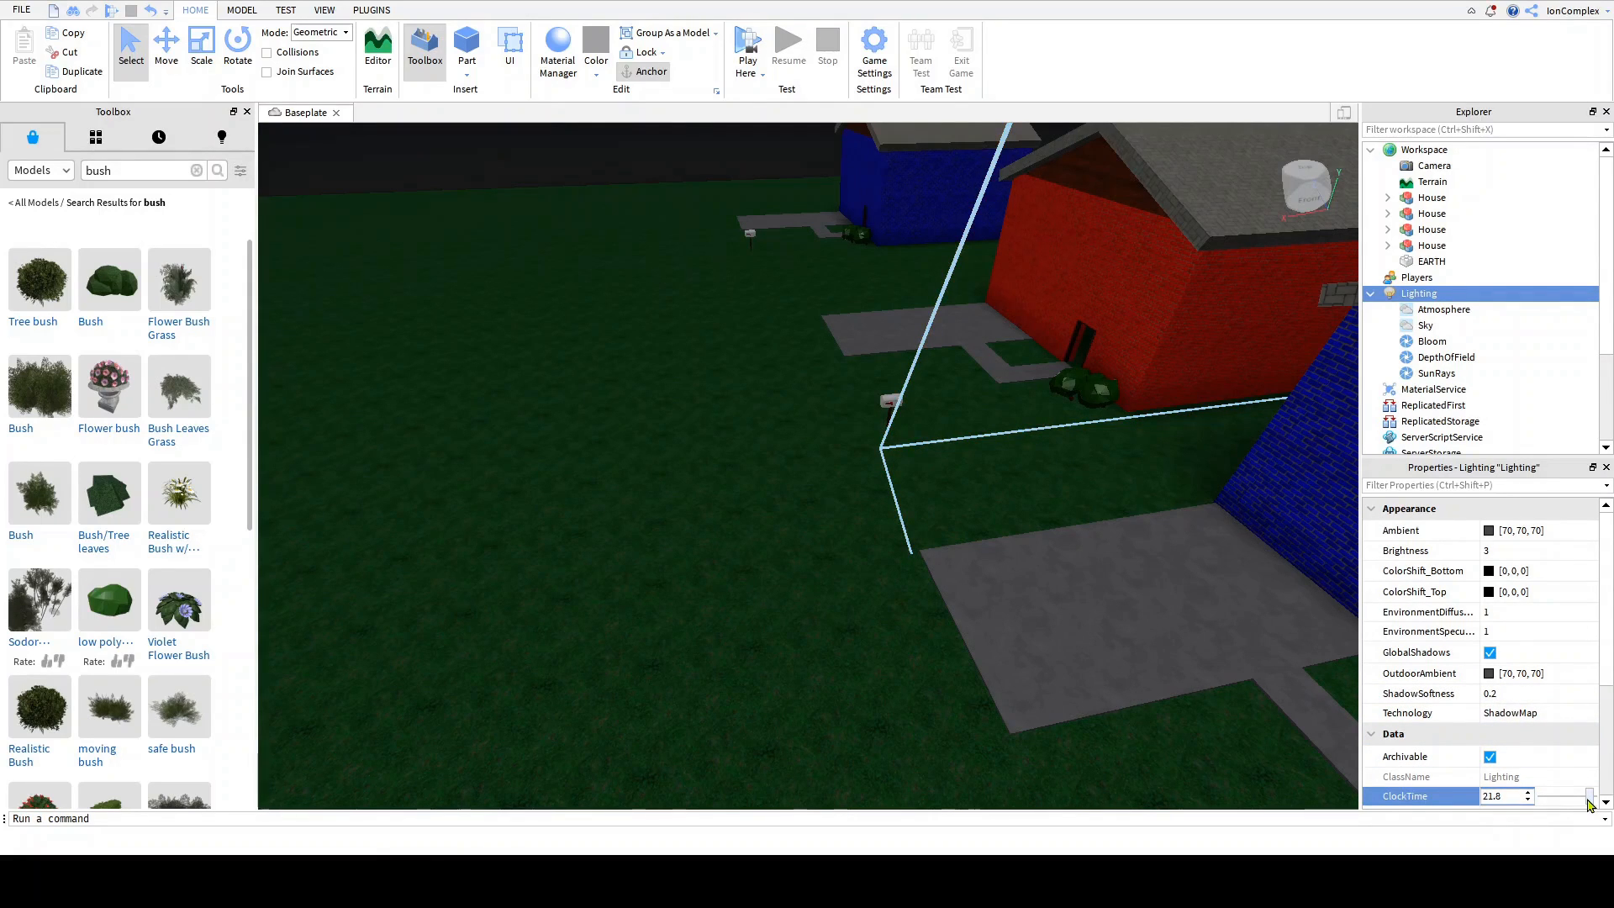
{"action": "right_click_drag", "start_coordinate": [1142, 558], "coordinate": [1143, 566]}
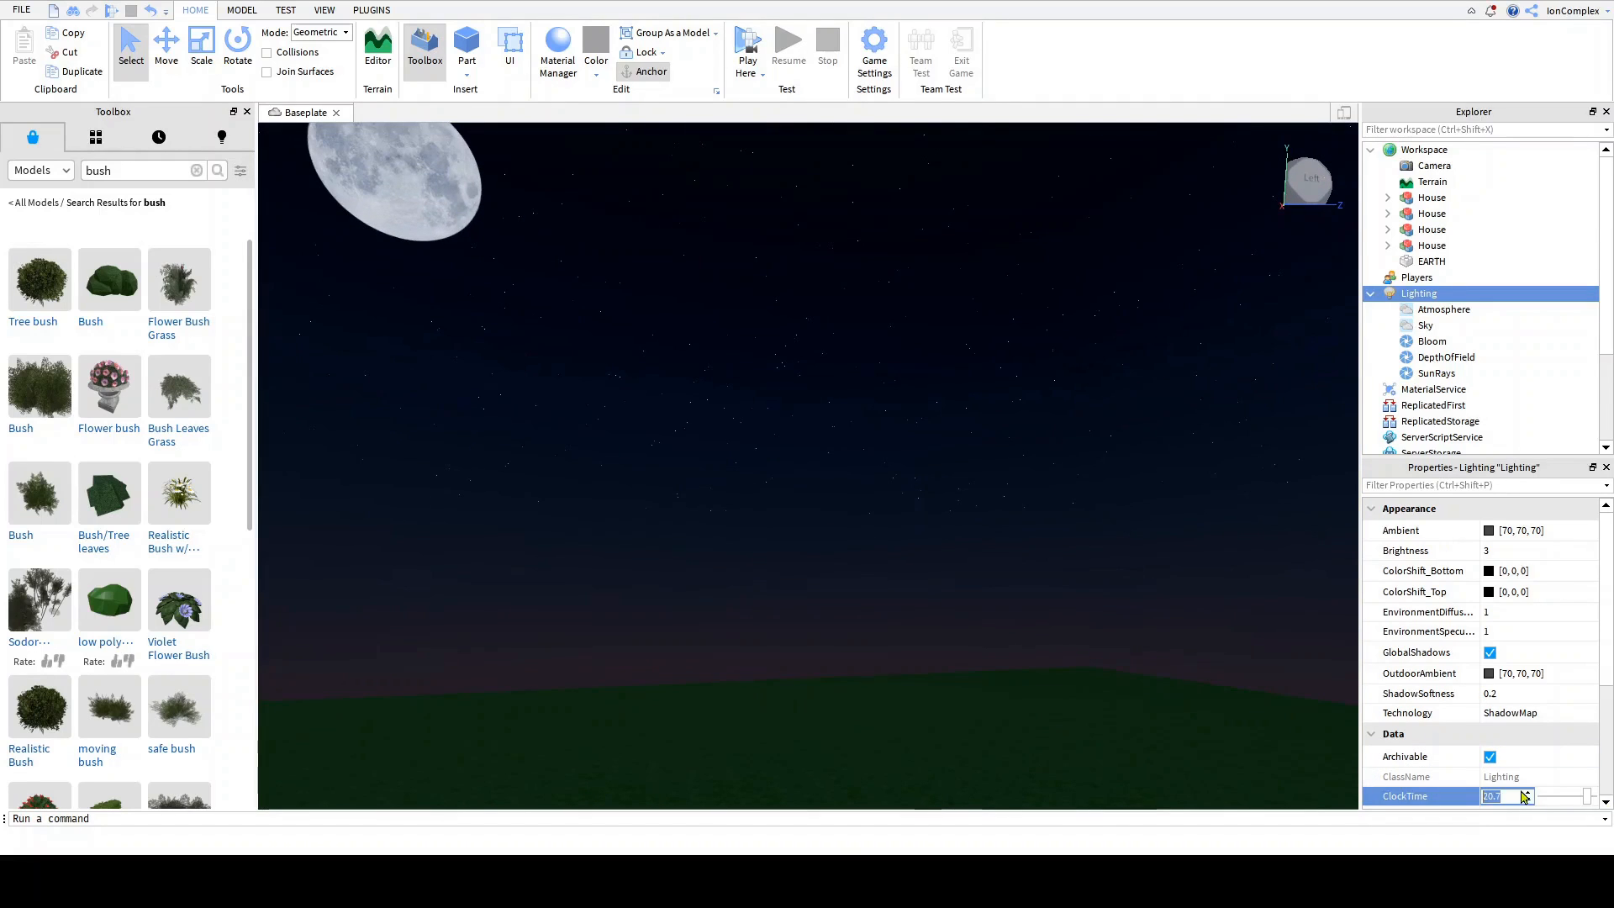
{"action": "left_click_drag", "start_coordinate": [1594, 805], "coordinate": [1582, 801]}
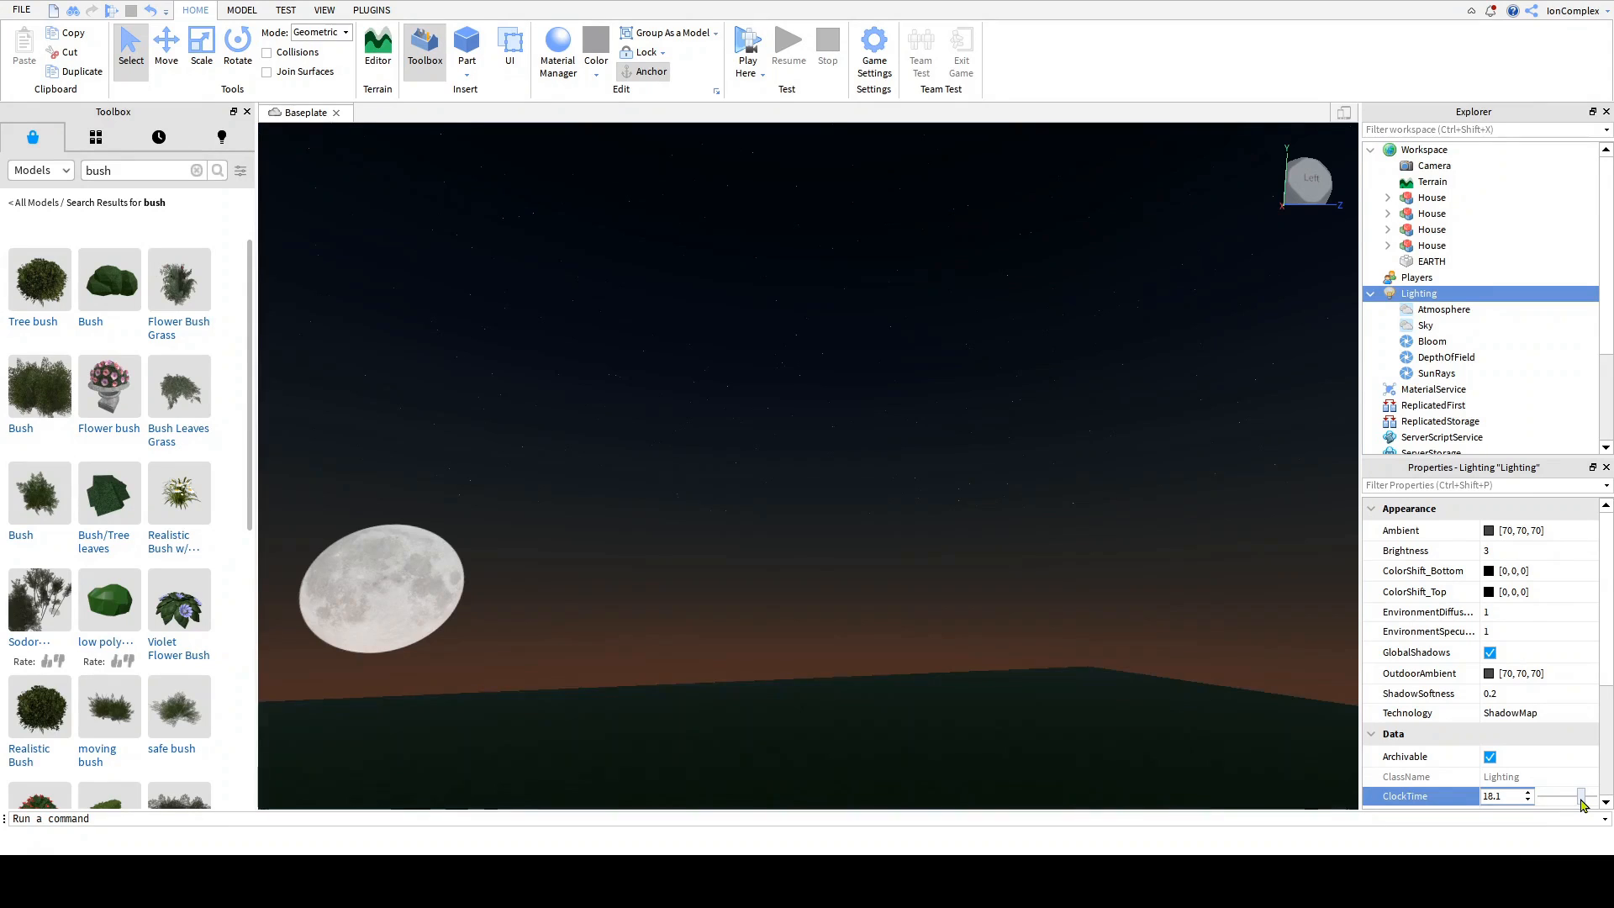
Step: Playtest the map briefly in the night lighting and stop the test
{"action": "right_click_drag", "start_coordinate": [1244, 654], "coordinate": [927, 412]}
{"action": "left_click", "coordinate": [1171, 620]}
{"action": "key", "text": "F5"}
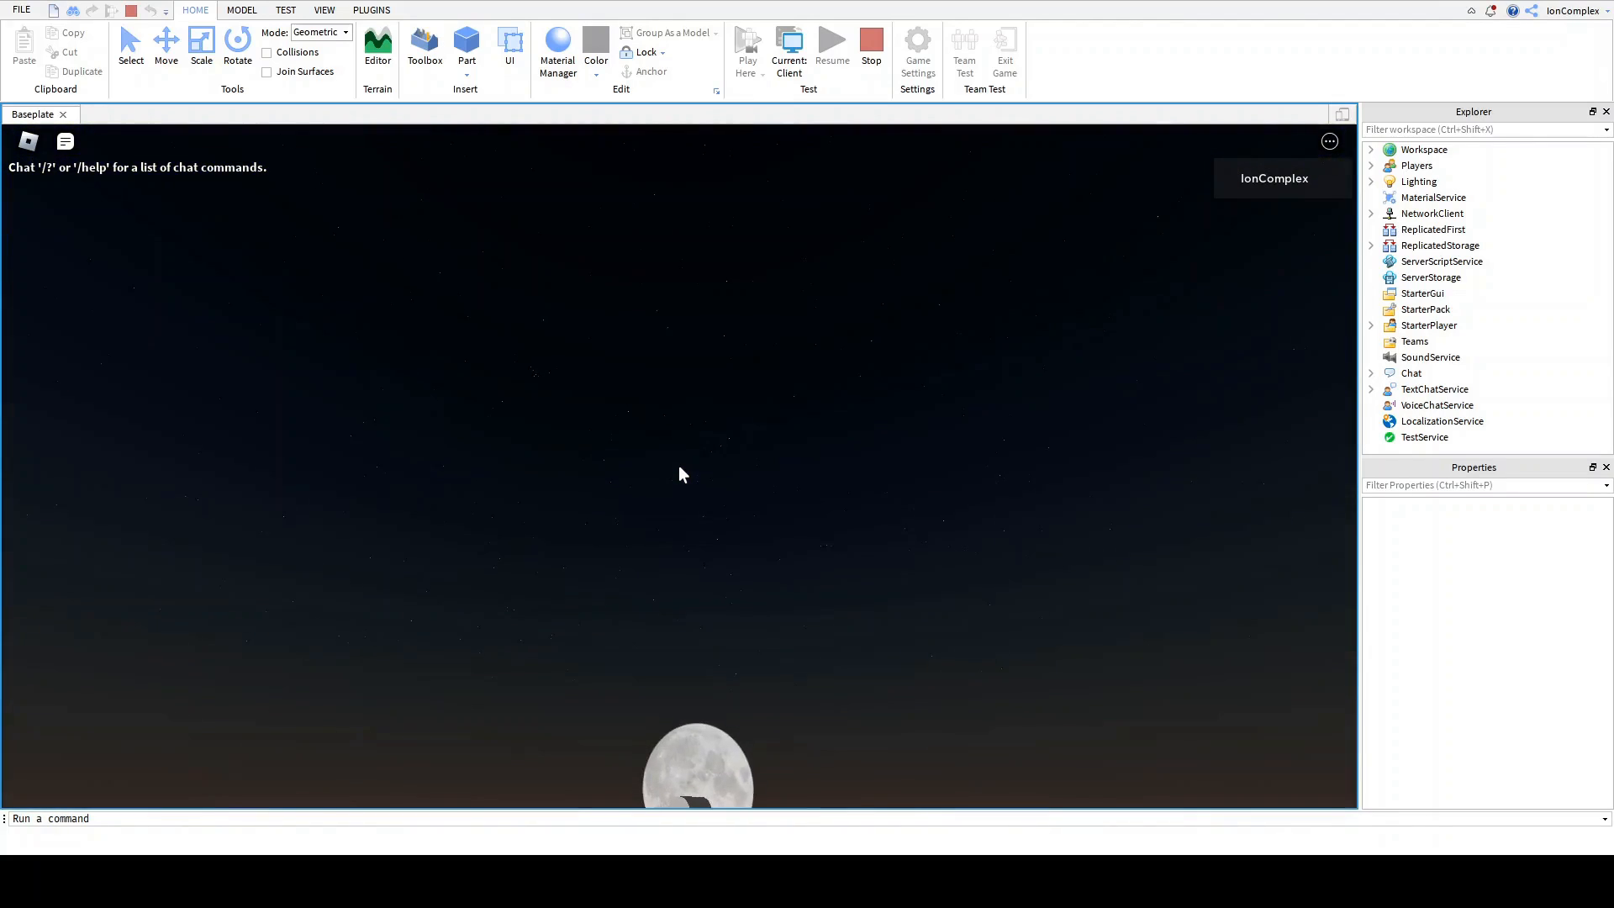
{"action": "key", "text": "shift+F5"}
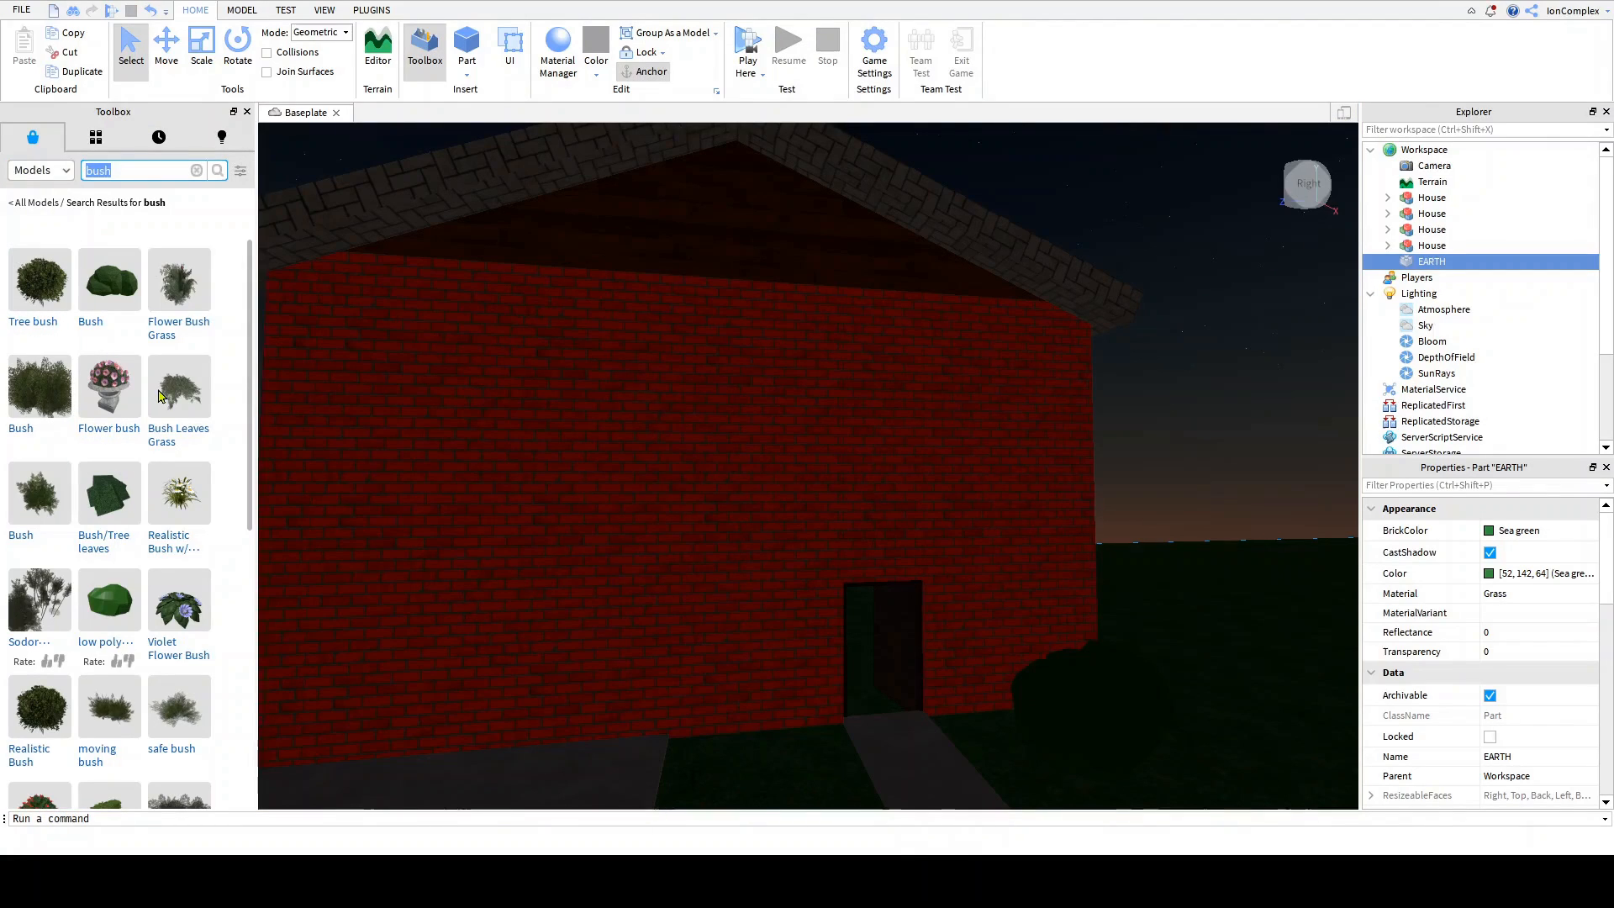
Step: Search the Toolbox models for "light" and browse down to the Street light model
{"action": "key", "text": "BackSpace"}
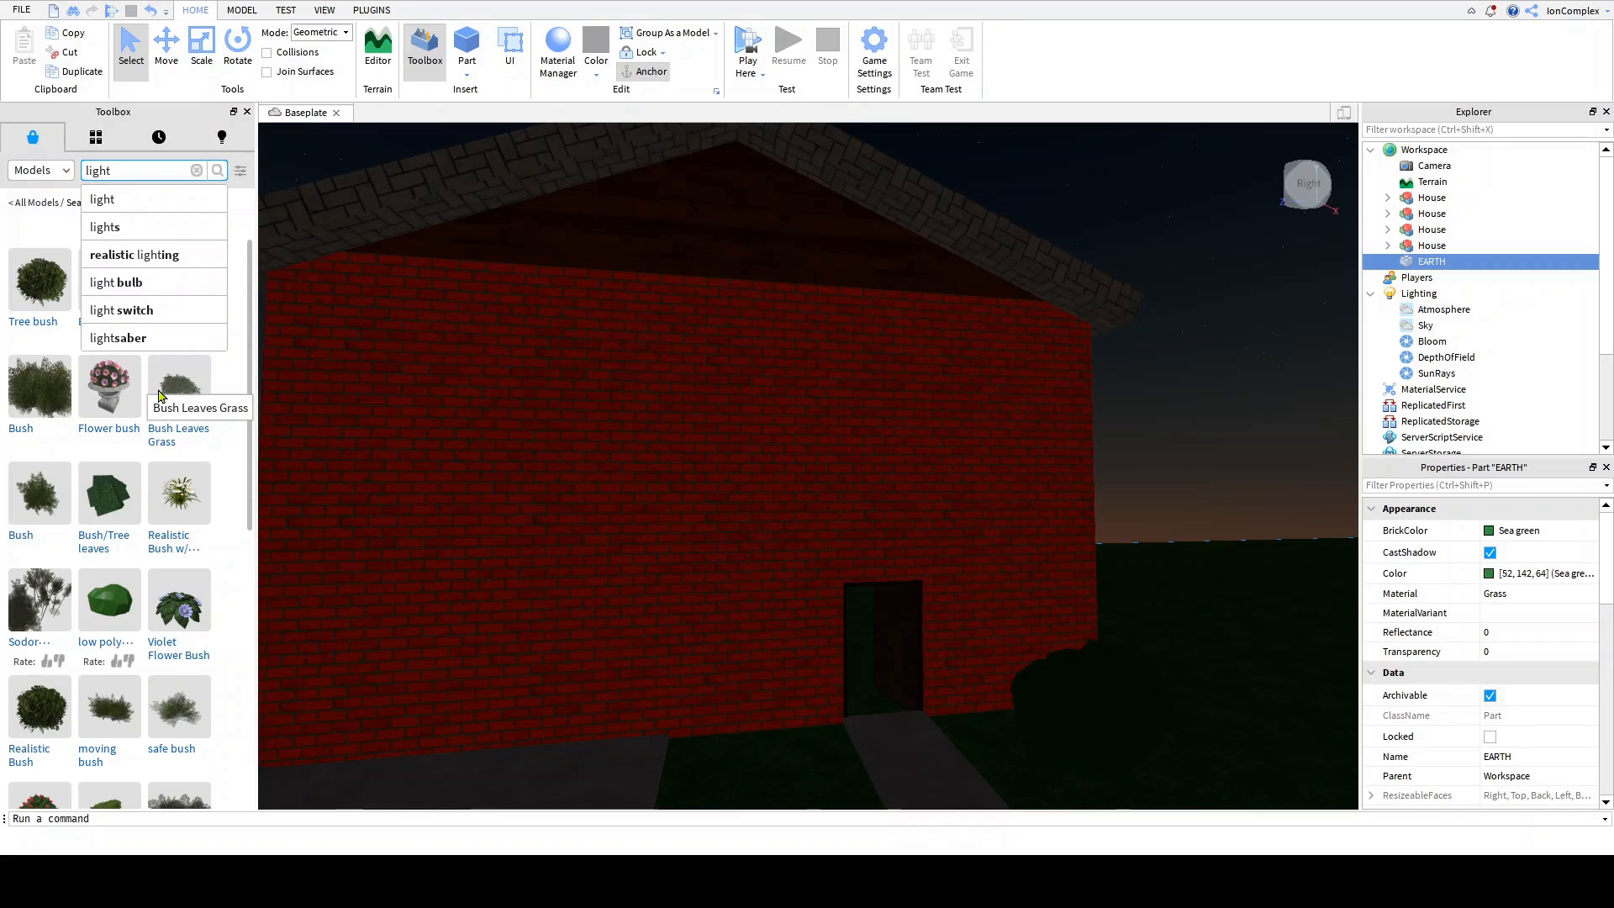
{"action": "key", "text": "Return"}
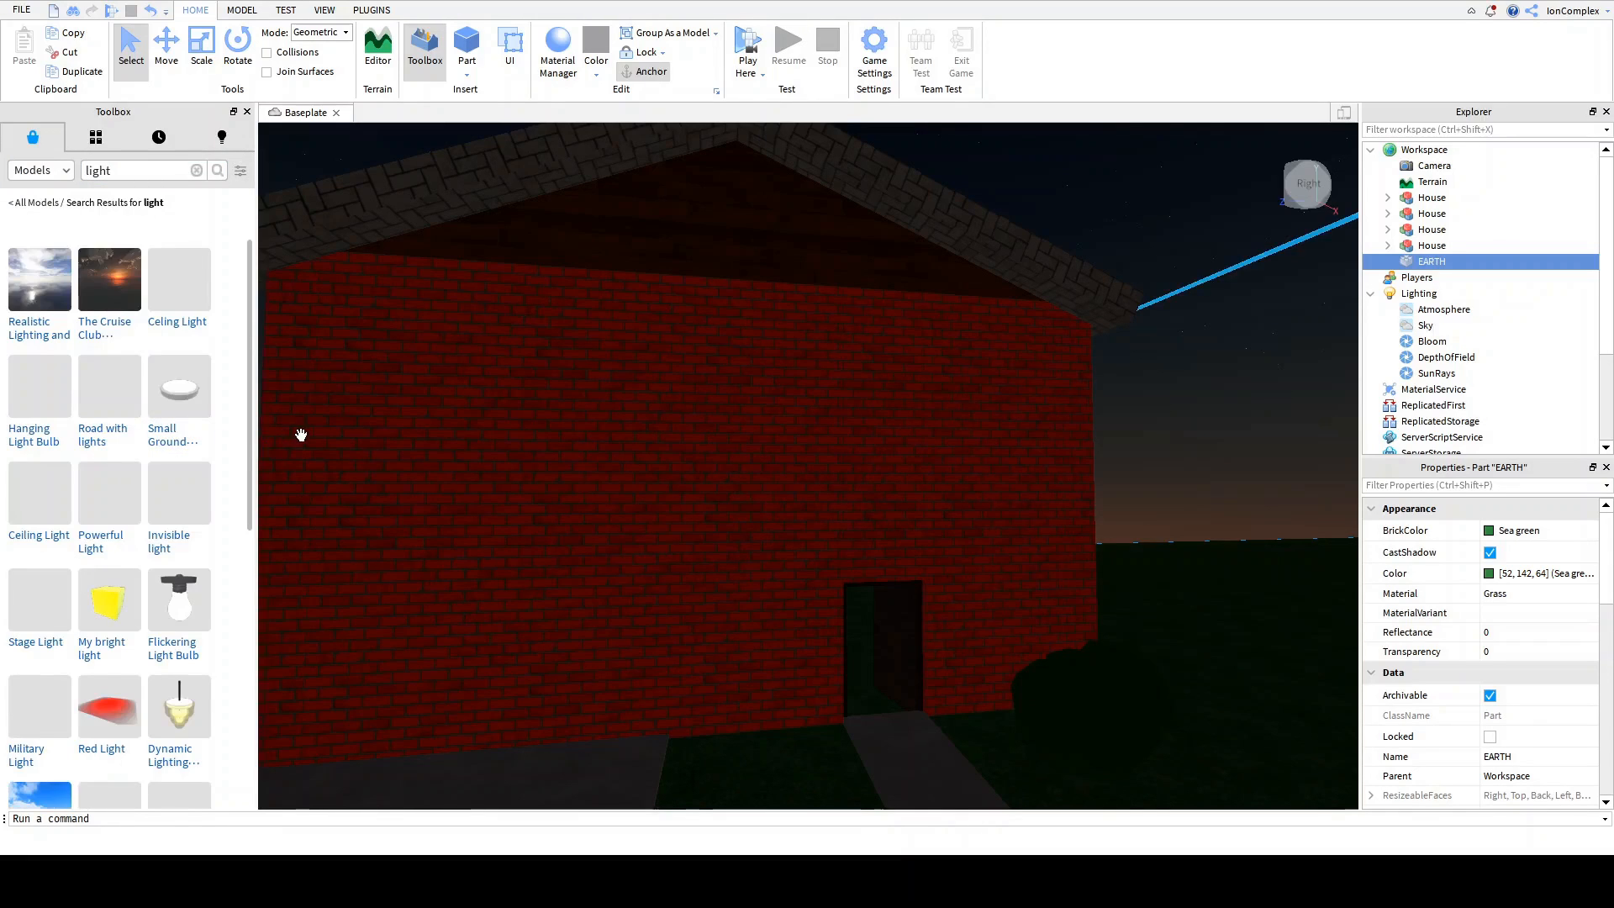
{"action": "right_click_drag", "start_coordinate": [464, 464], "coordinate": [457, 469]}
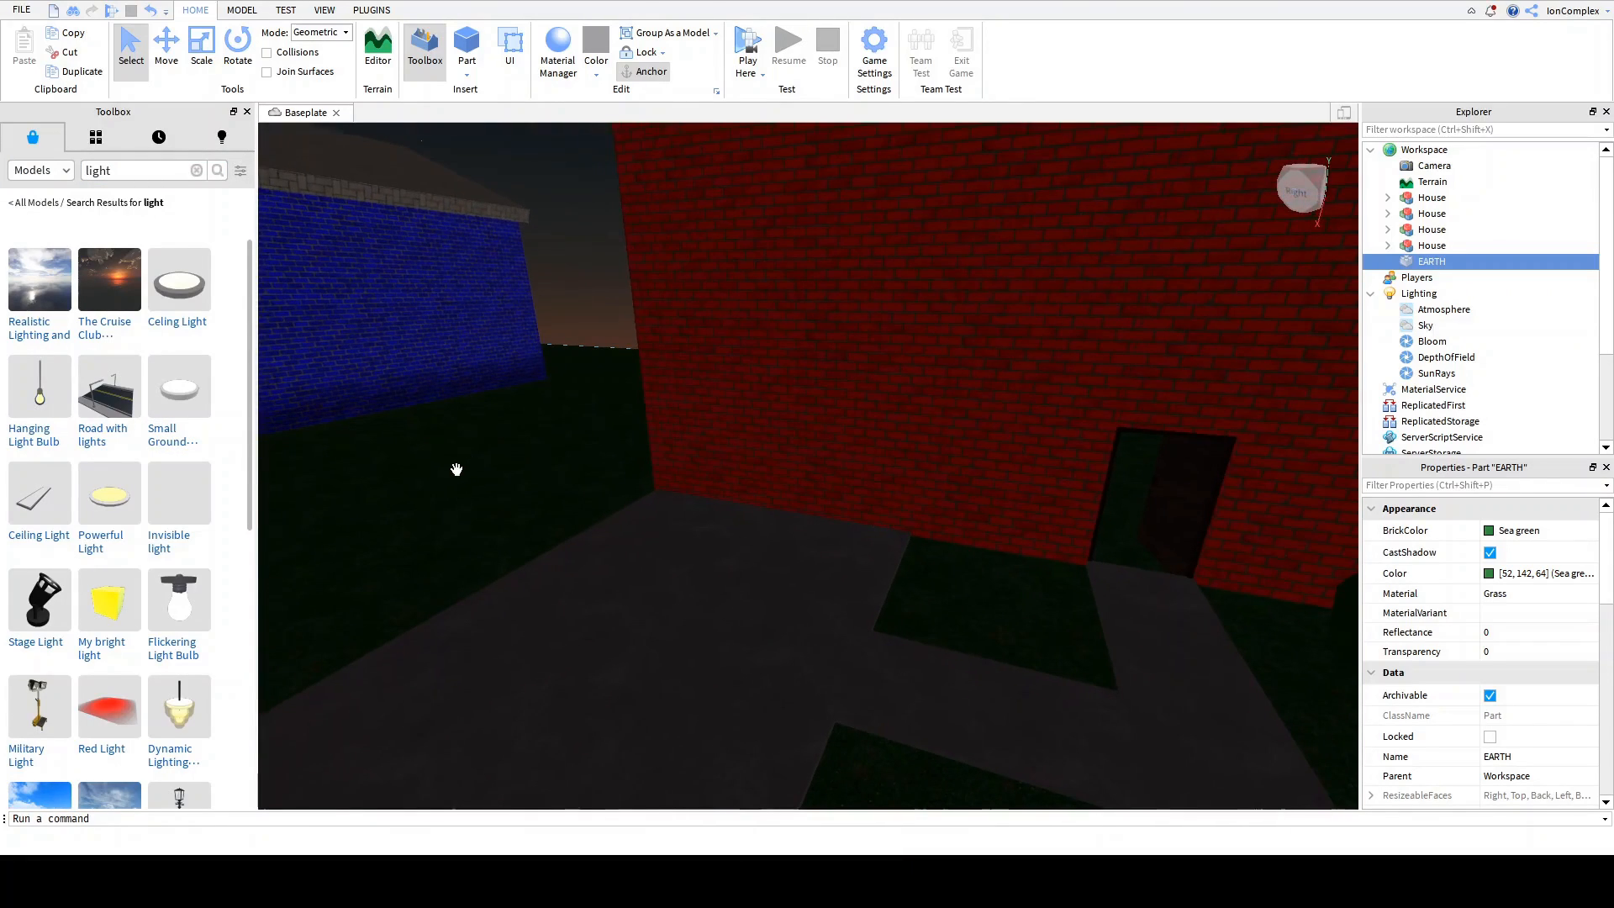
{"action": "scroll", "coordinate": [204, 476], "scroll_direction": "down", "scroll_amount": 3}
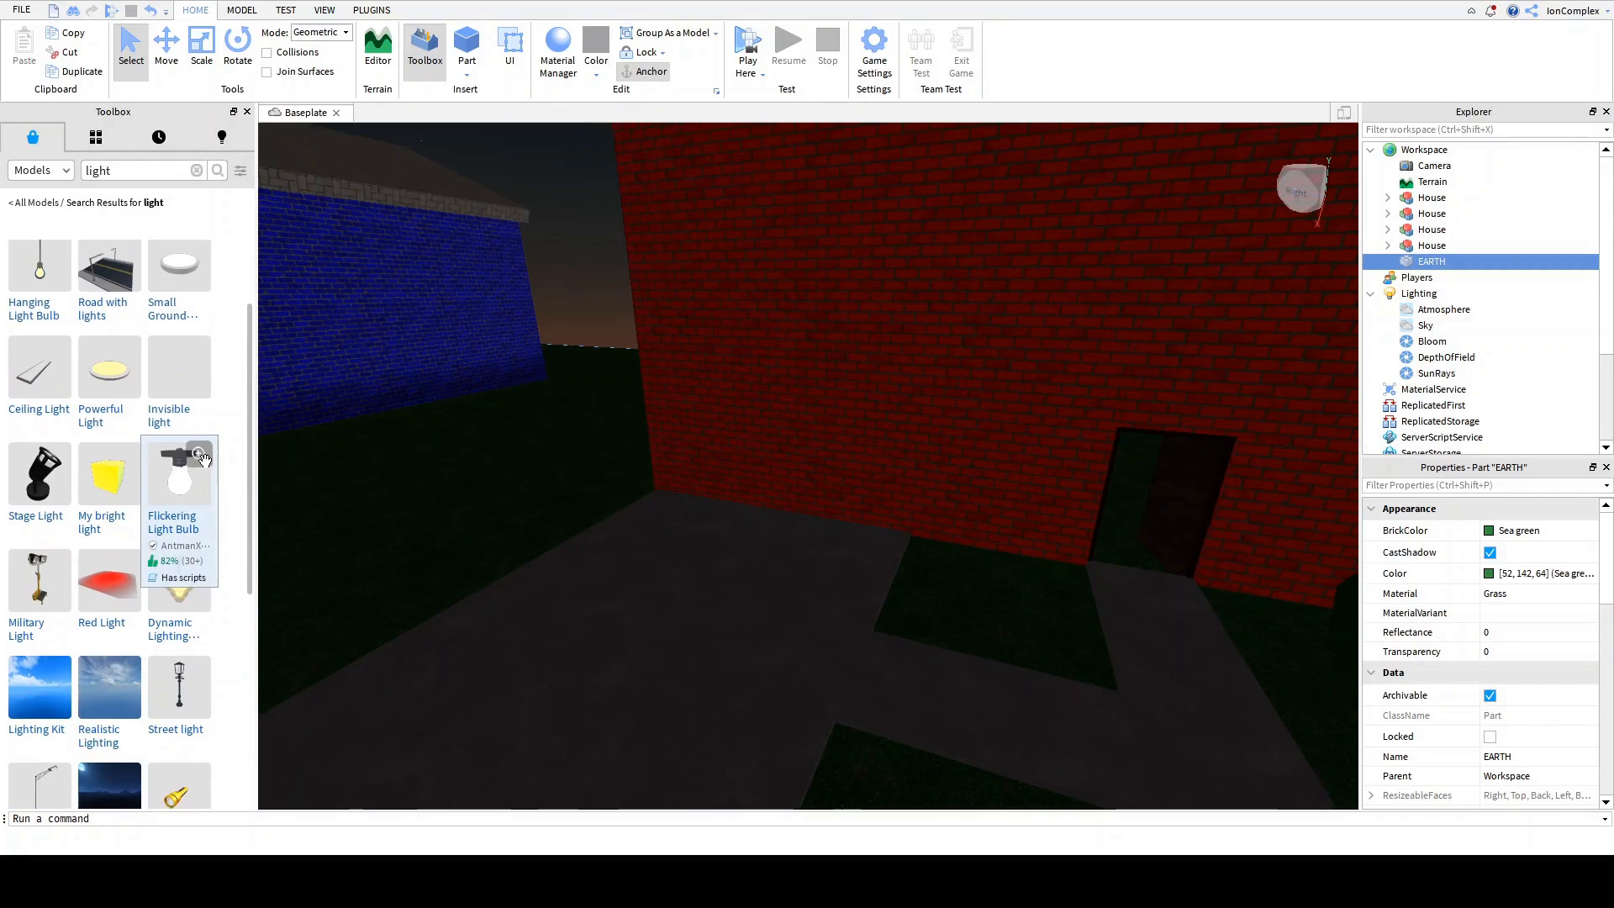
{"action": "scroll", "coordinate": [203, 458], "scroll_direction": "down", "scroll_amount": 3}
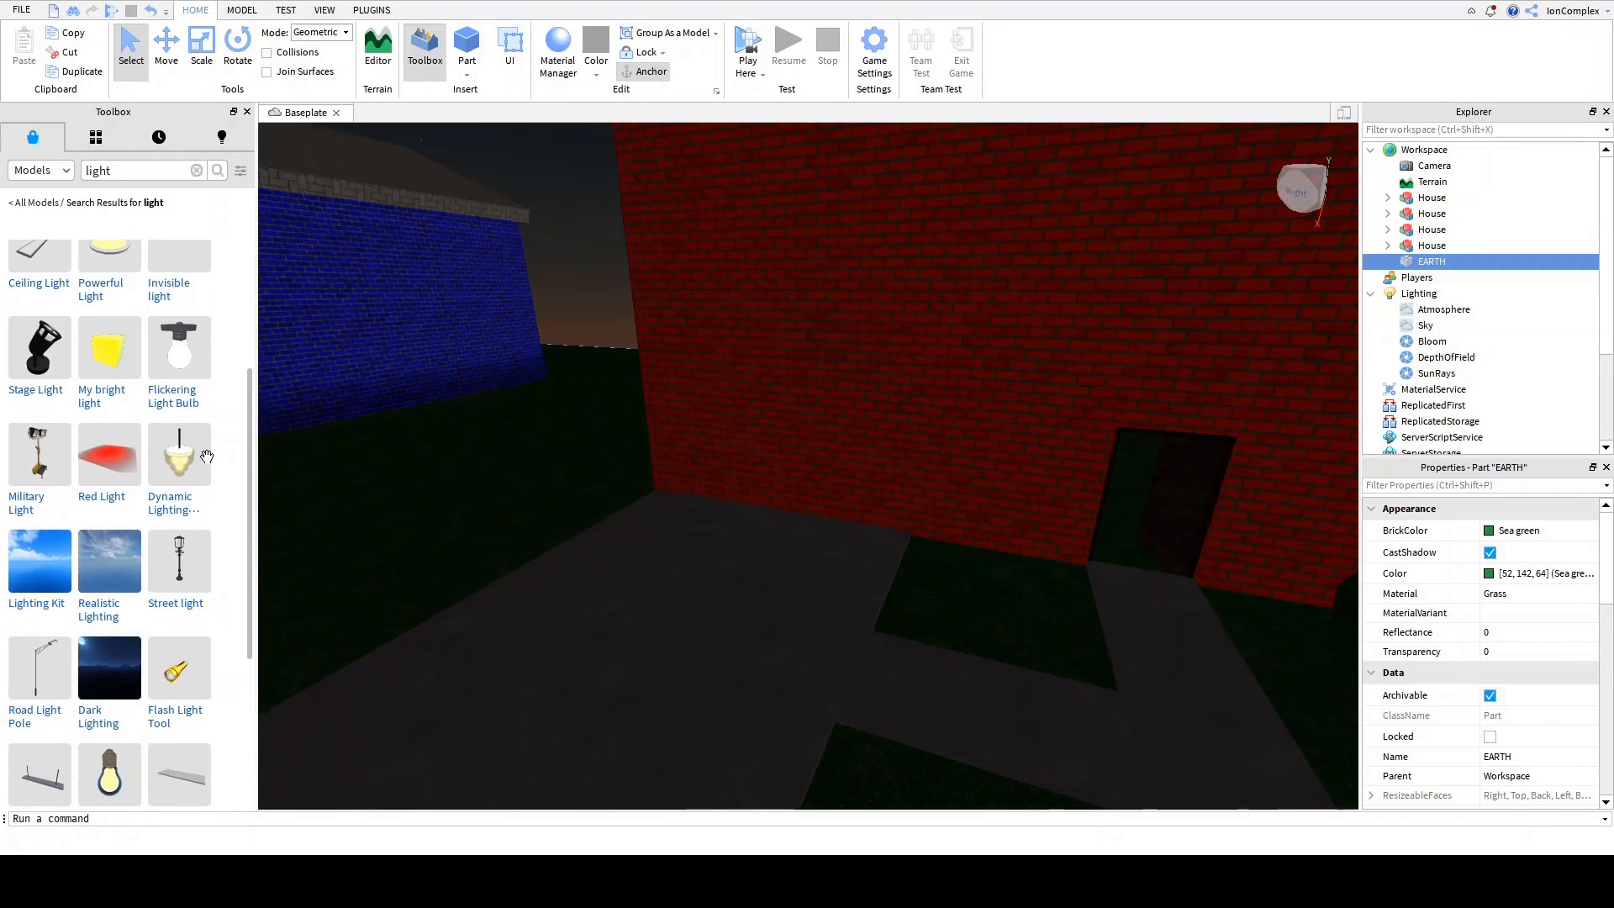
Step: Insert the Street light model and place it in front of the first red house, between its driveway and mailbox
{"action": "left_click", "coordinate": [183, 577]}
{"action": "key", "text": "s"}
{"action": "right_click_drag", "start_coordinate": [598, 522], "coordinate": [608, 511]}
{"action": "key", "text": "a"}
{"action": "left_click_drag", "start_coordinate": [838, 289], "coordinate": [448, 762]}
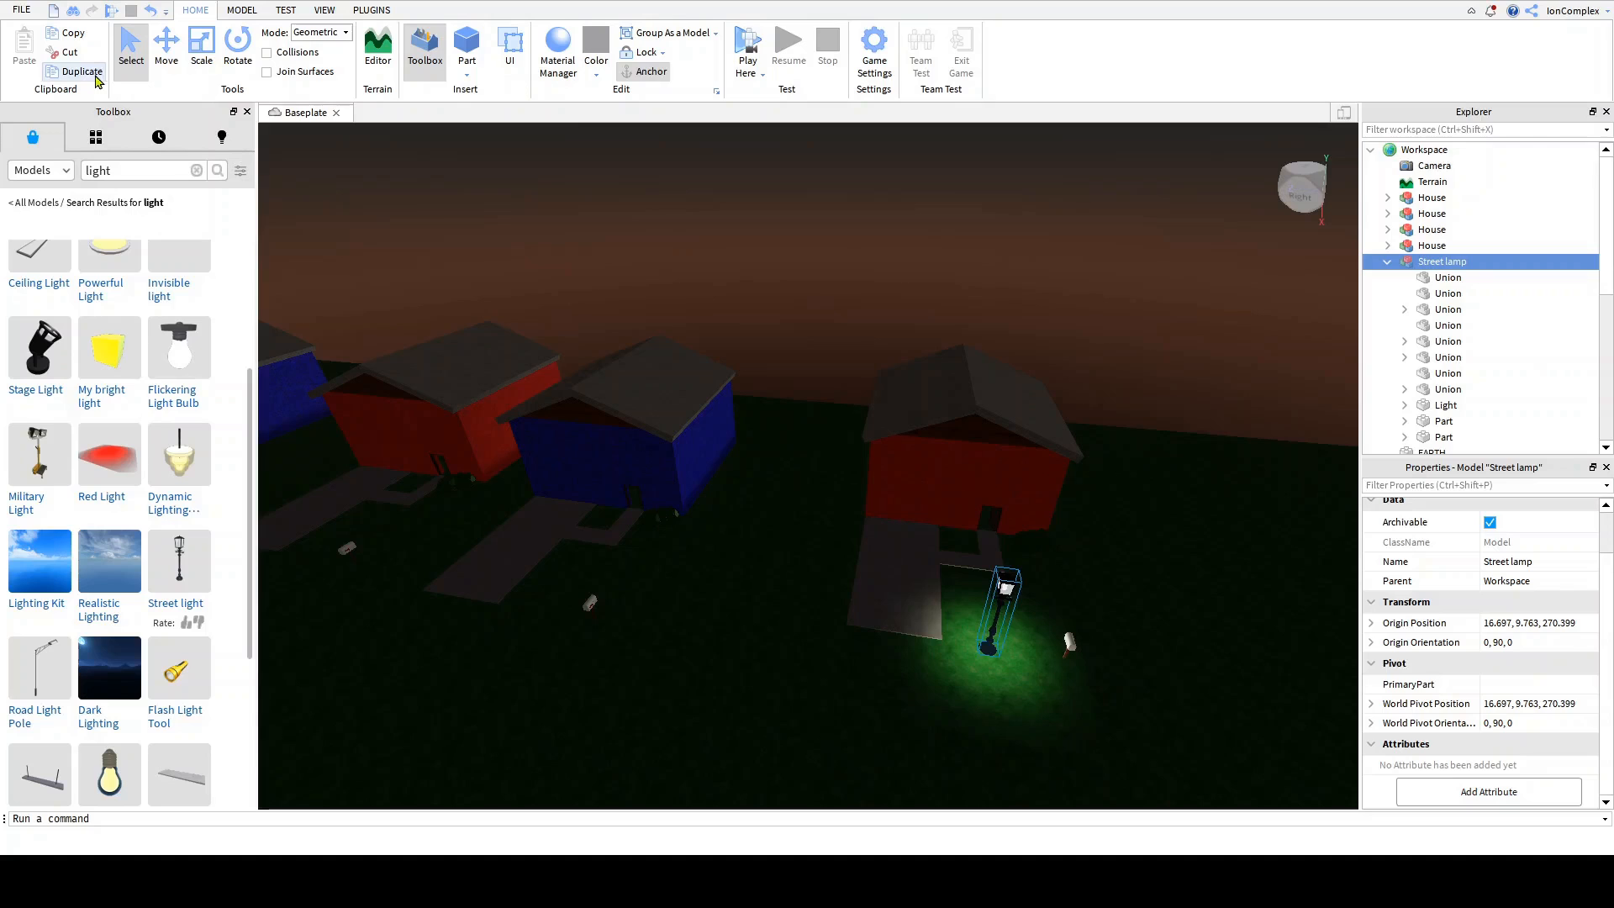
Step: Duplicate the street lamp and move the copy along the row and slightly sideways to stand in front of the neighbouring blue house
{"action": "key", "text": "ctrl+d"}
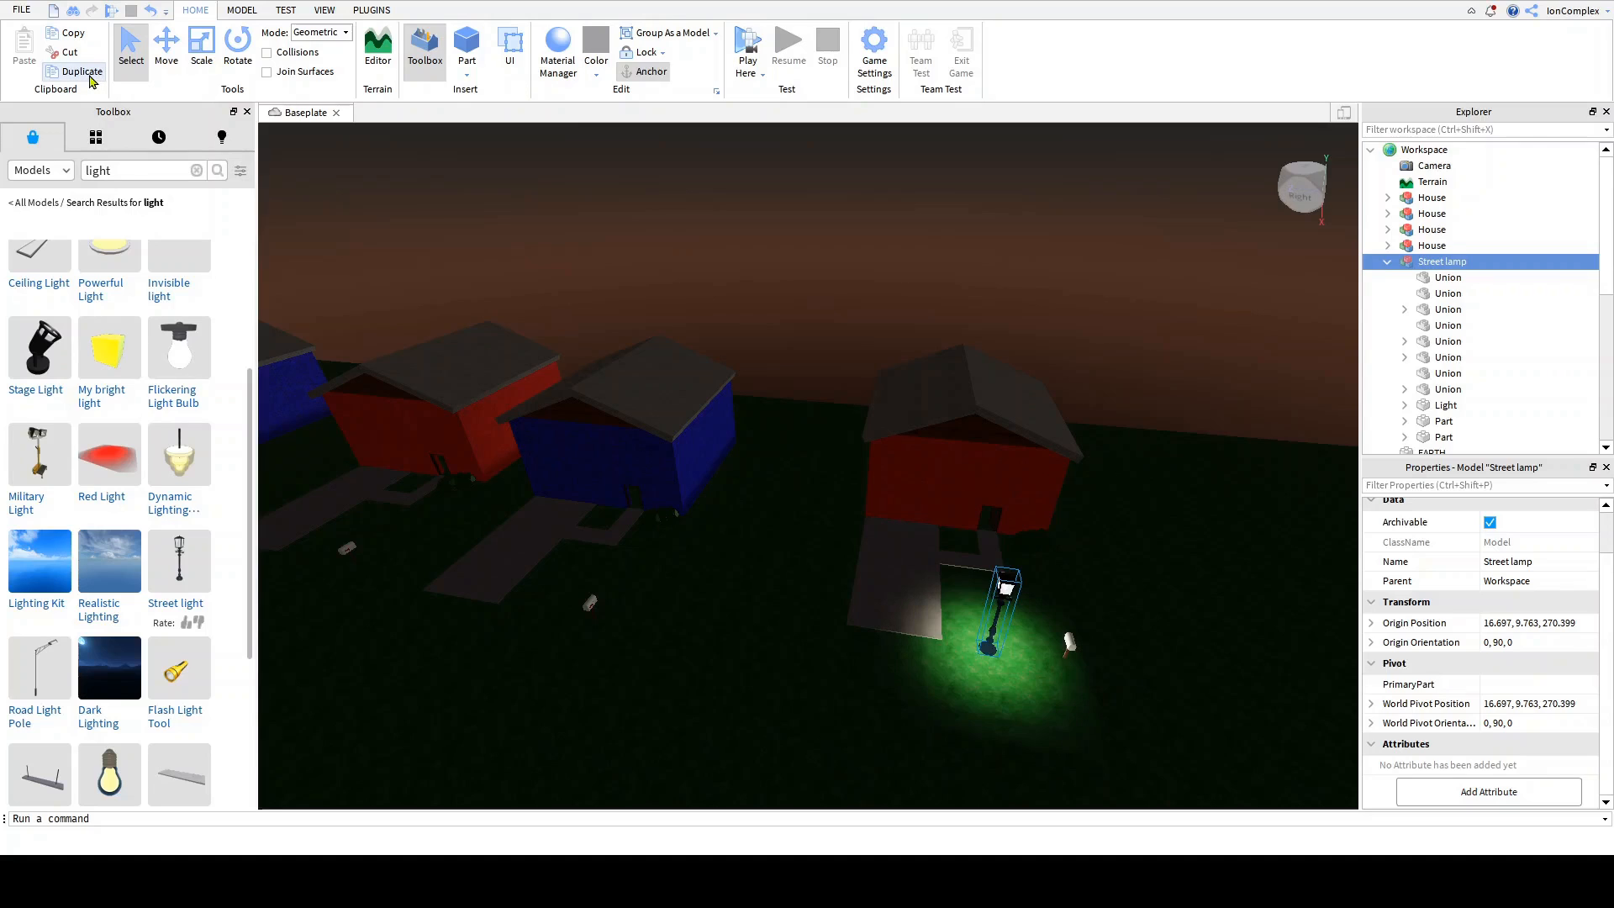
{"action": "left_click", "coordinate": [157, 53]}
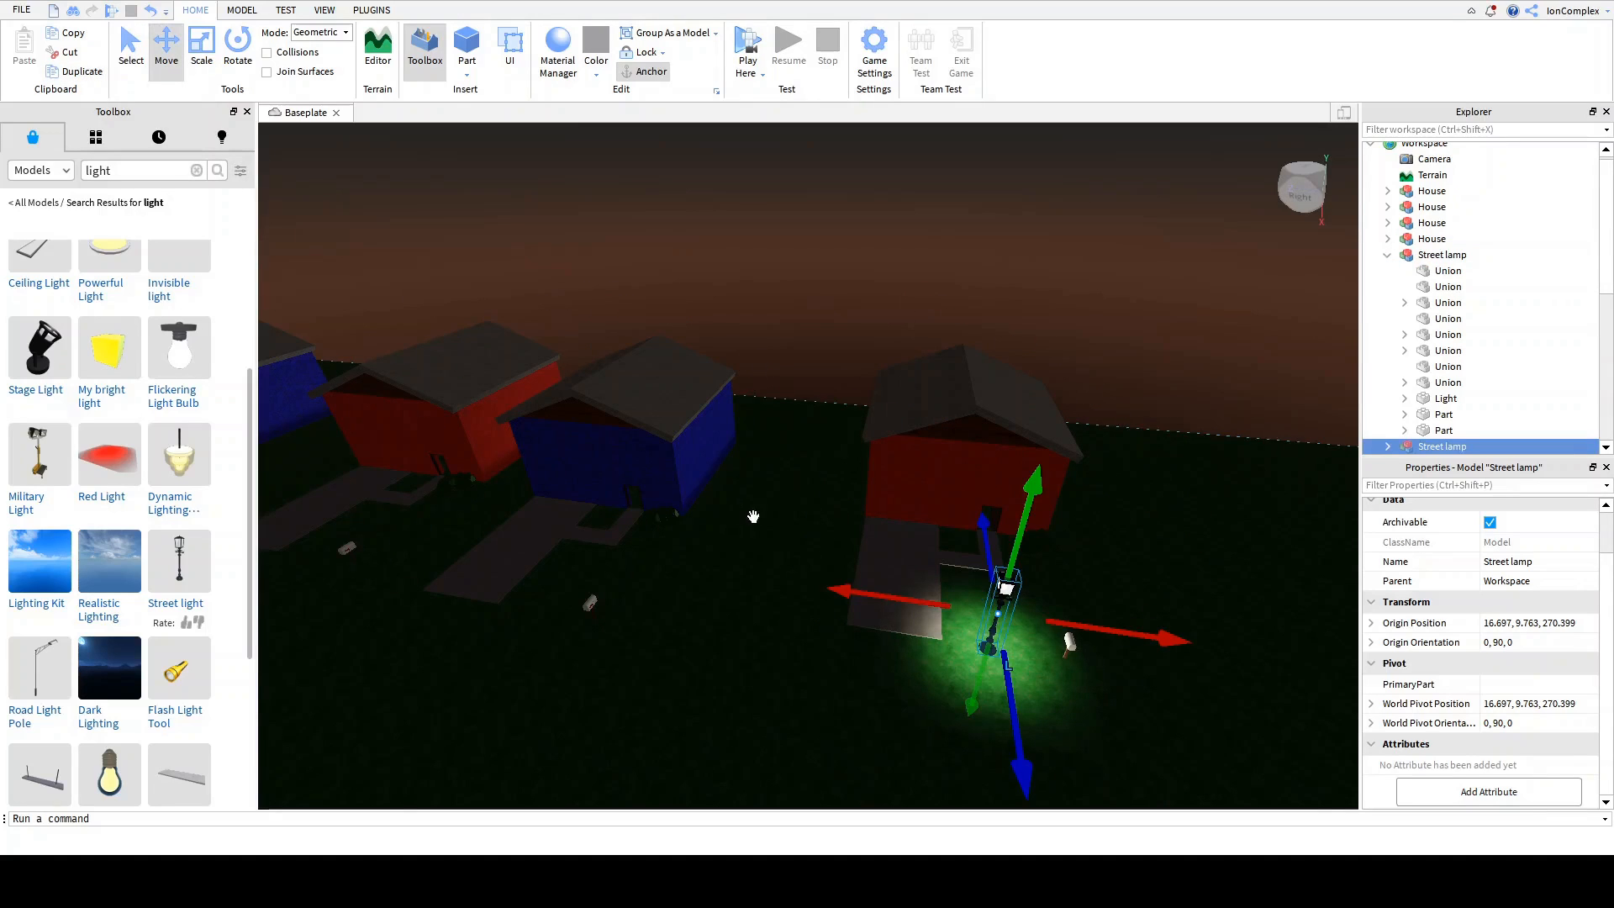
{"action": "left_click_drag", "start_coordinate": [838, 591], "coordinate": [431, 533]}
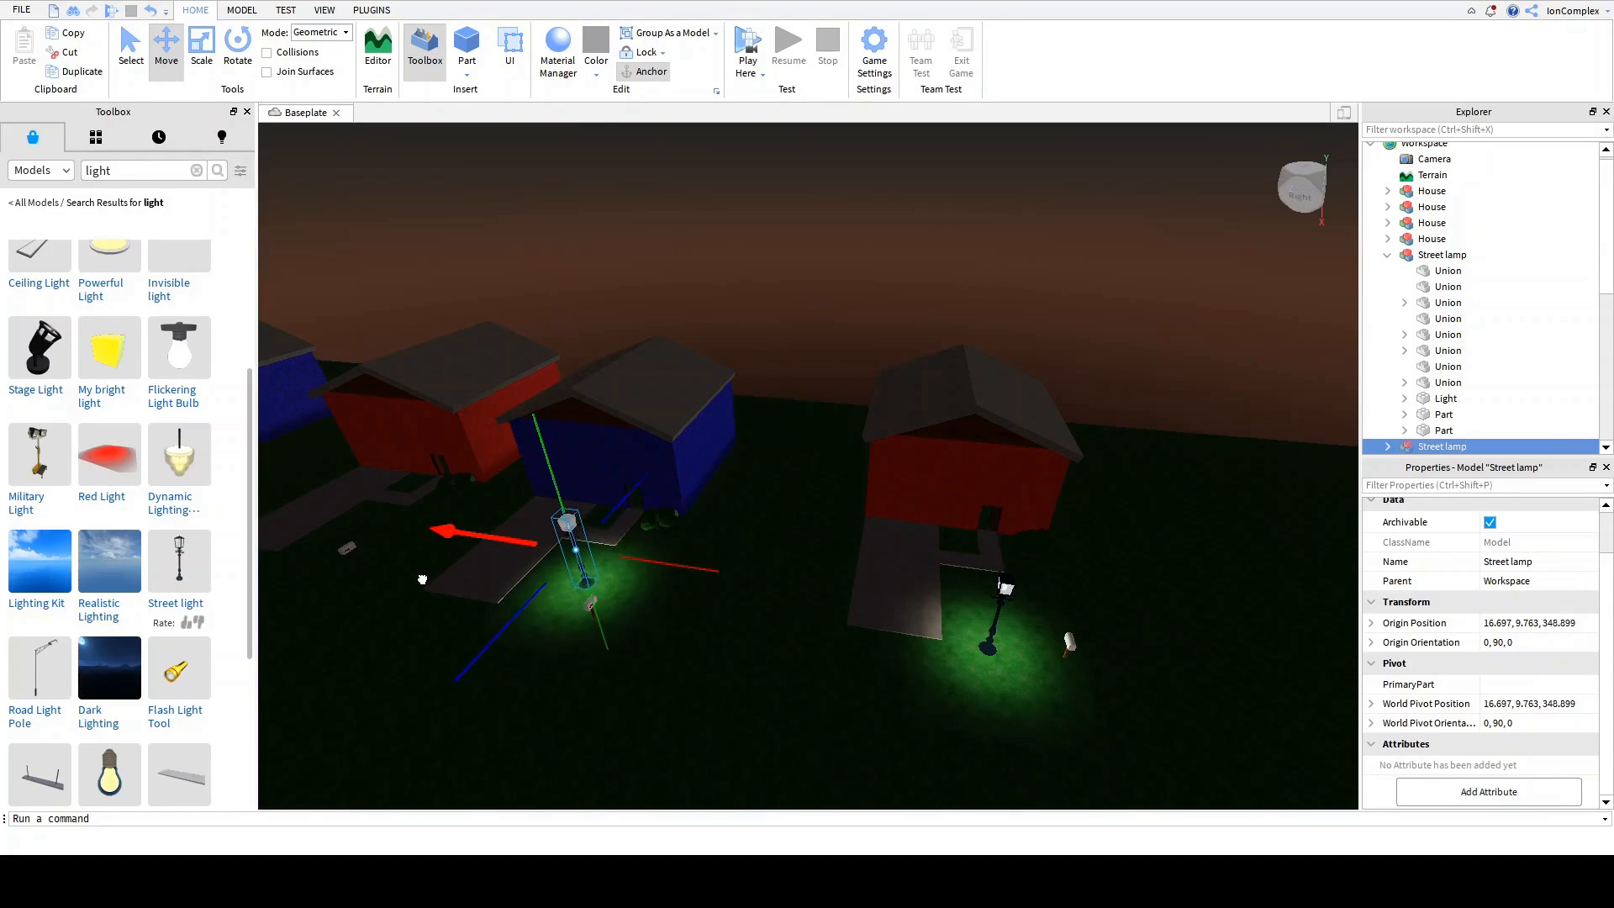
{"action": "left_click_drag", "start_coordinate": [473, 661], "coordinate": [436, 686]}
{"action": "key", "text": "a"}
{"action": "right_click_drag", "start_coordinate": [465, 666], "coordinate": [465, 666]}
{"action": "key", "text": "a"}
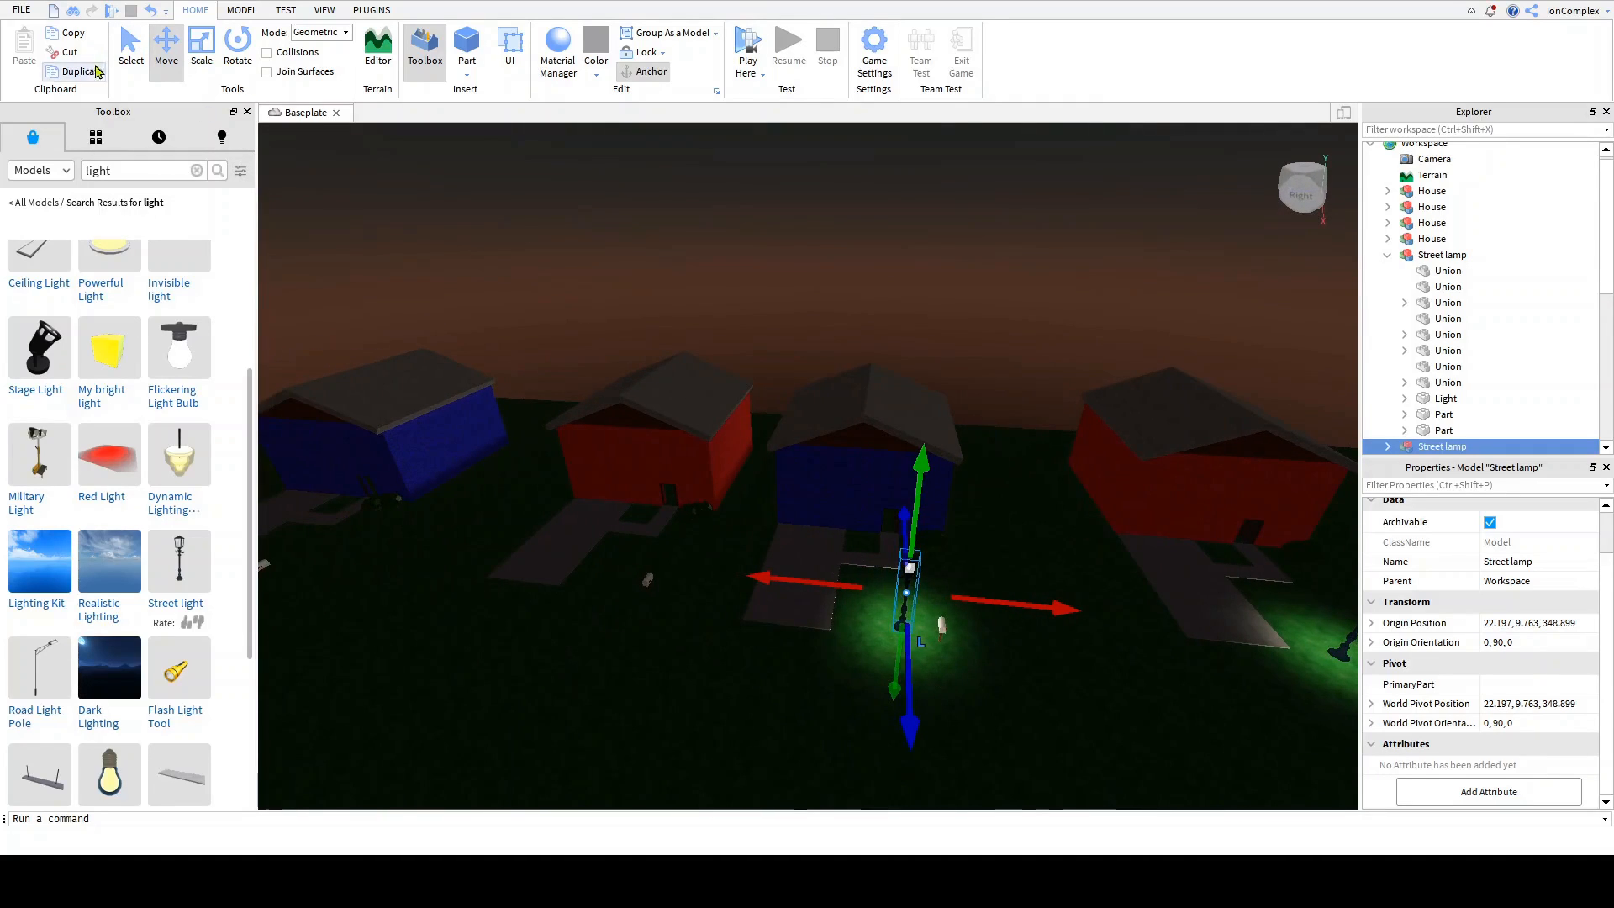
Step: Duplicate the street lamp for the second red house, place it beside the driveway, and duplicate it again for the last blue house
{"action": "left_click", "coordinate": [83, 71]}
{"action": "left_click_drag", "start_coordinate": [750, 565], "coordinate": [467, 547]}
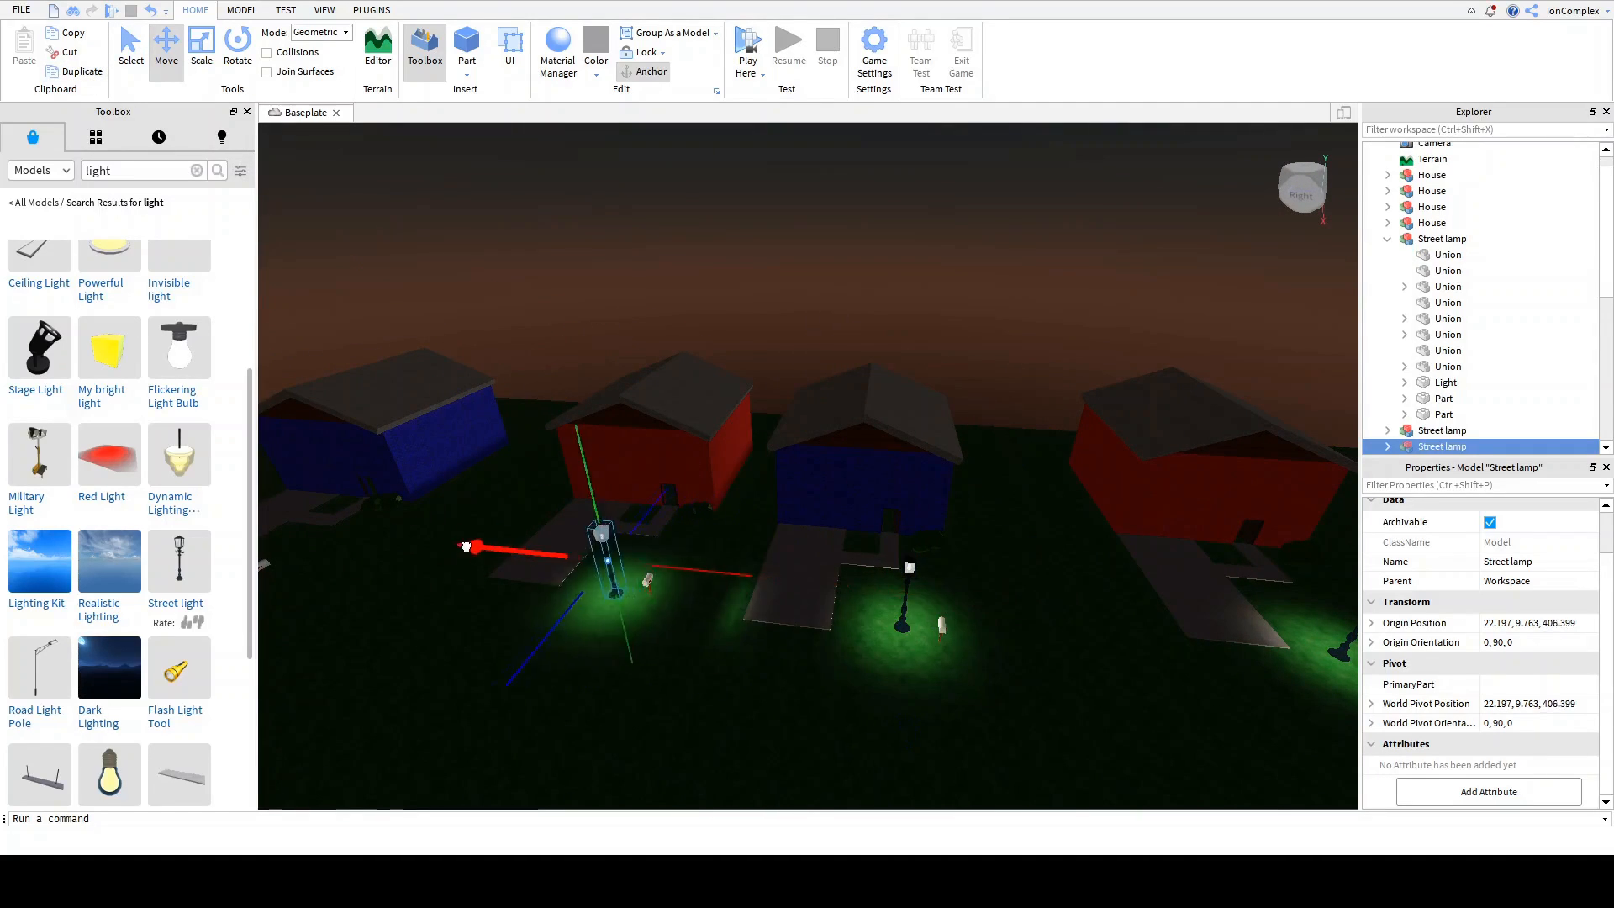
{"action": "key", "text": "f"}
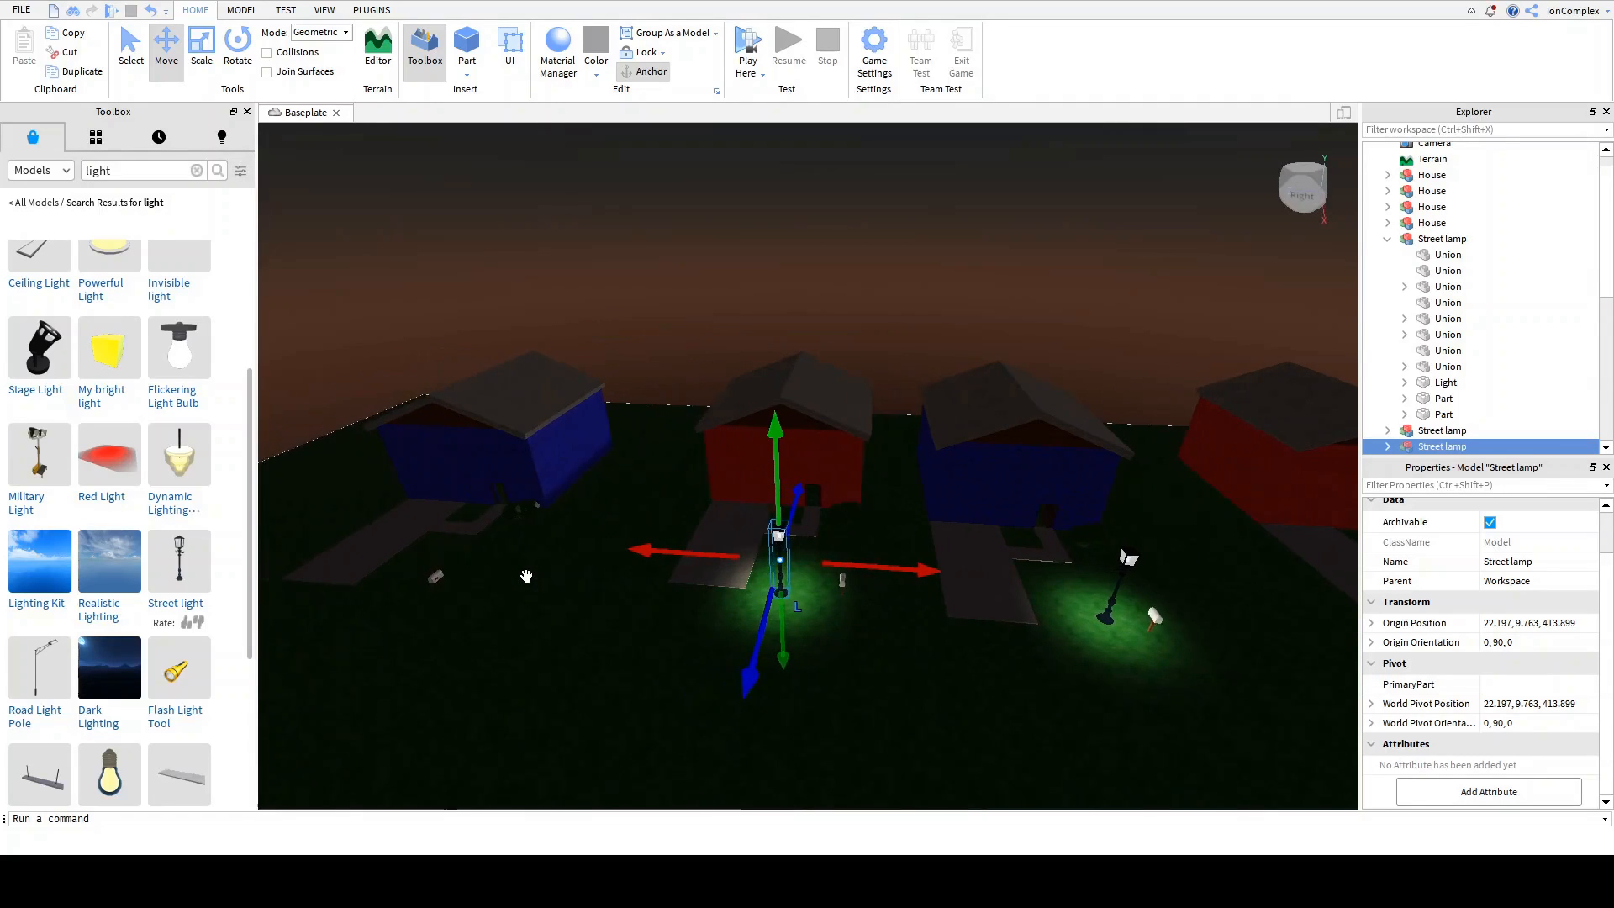
{"action": "left_click", "coordinate": [75, 74]}
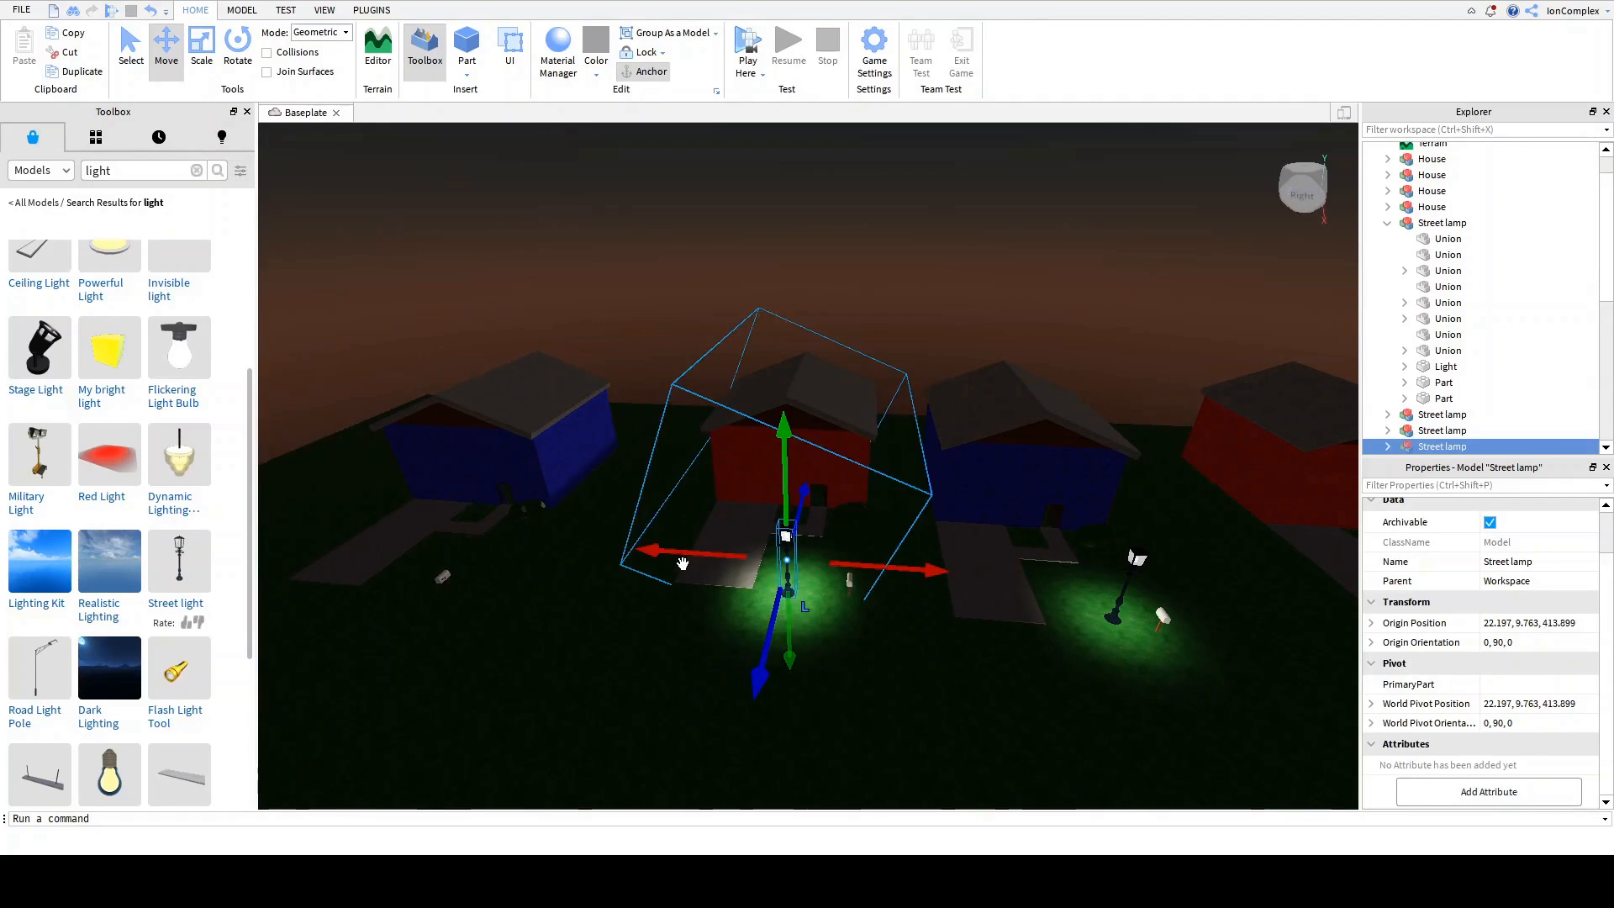
Step: Playtest the map and run the character across the lawn to the street lamp at the first red house
{"action": "key", "text": "F5"}
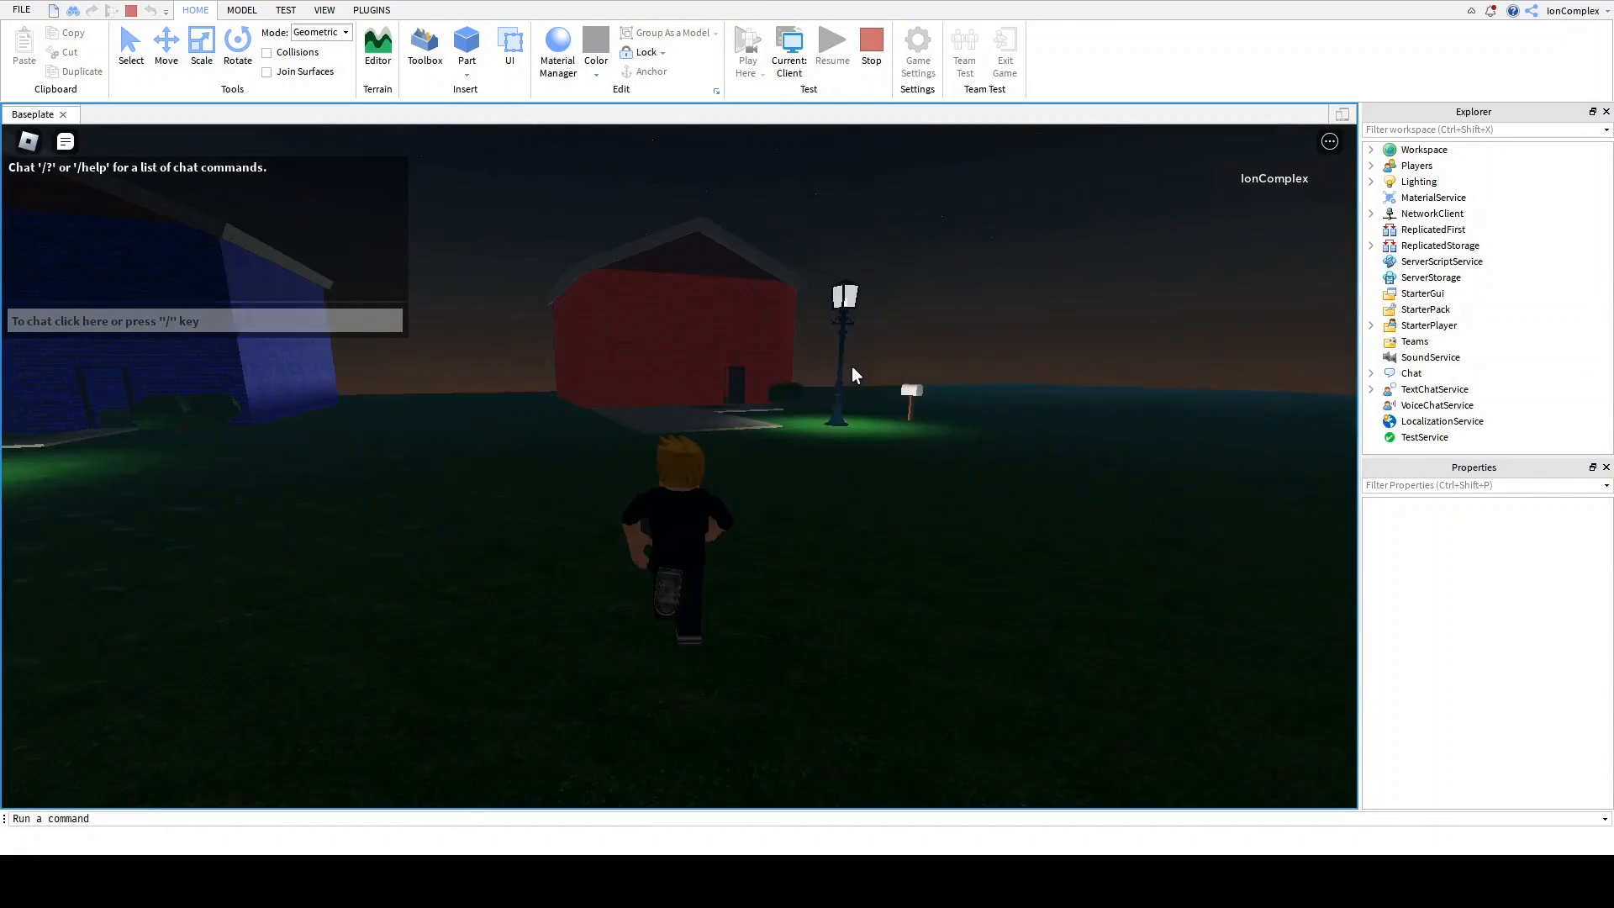
{"action": "key", "text": "w"}
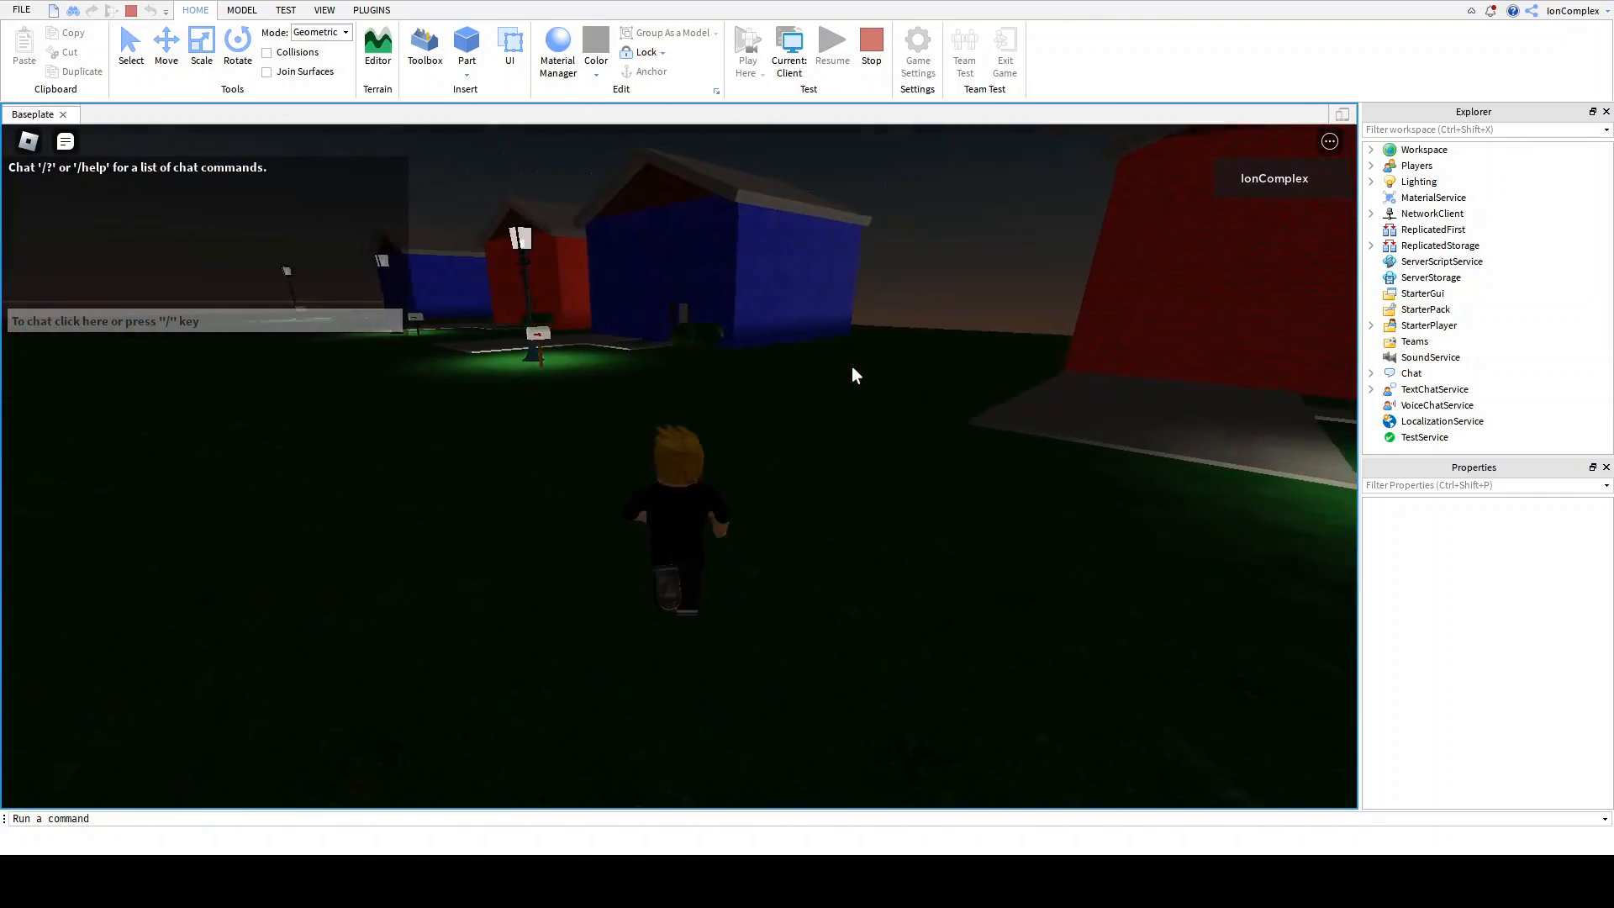
{"action": "key", "text": "d"}
{"action": "right_click_drag", "start_coordinate": [851, 366], "coordinate": [881, 366]}
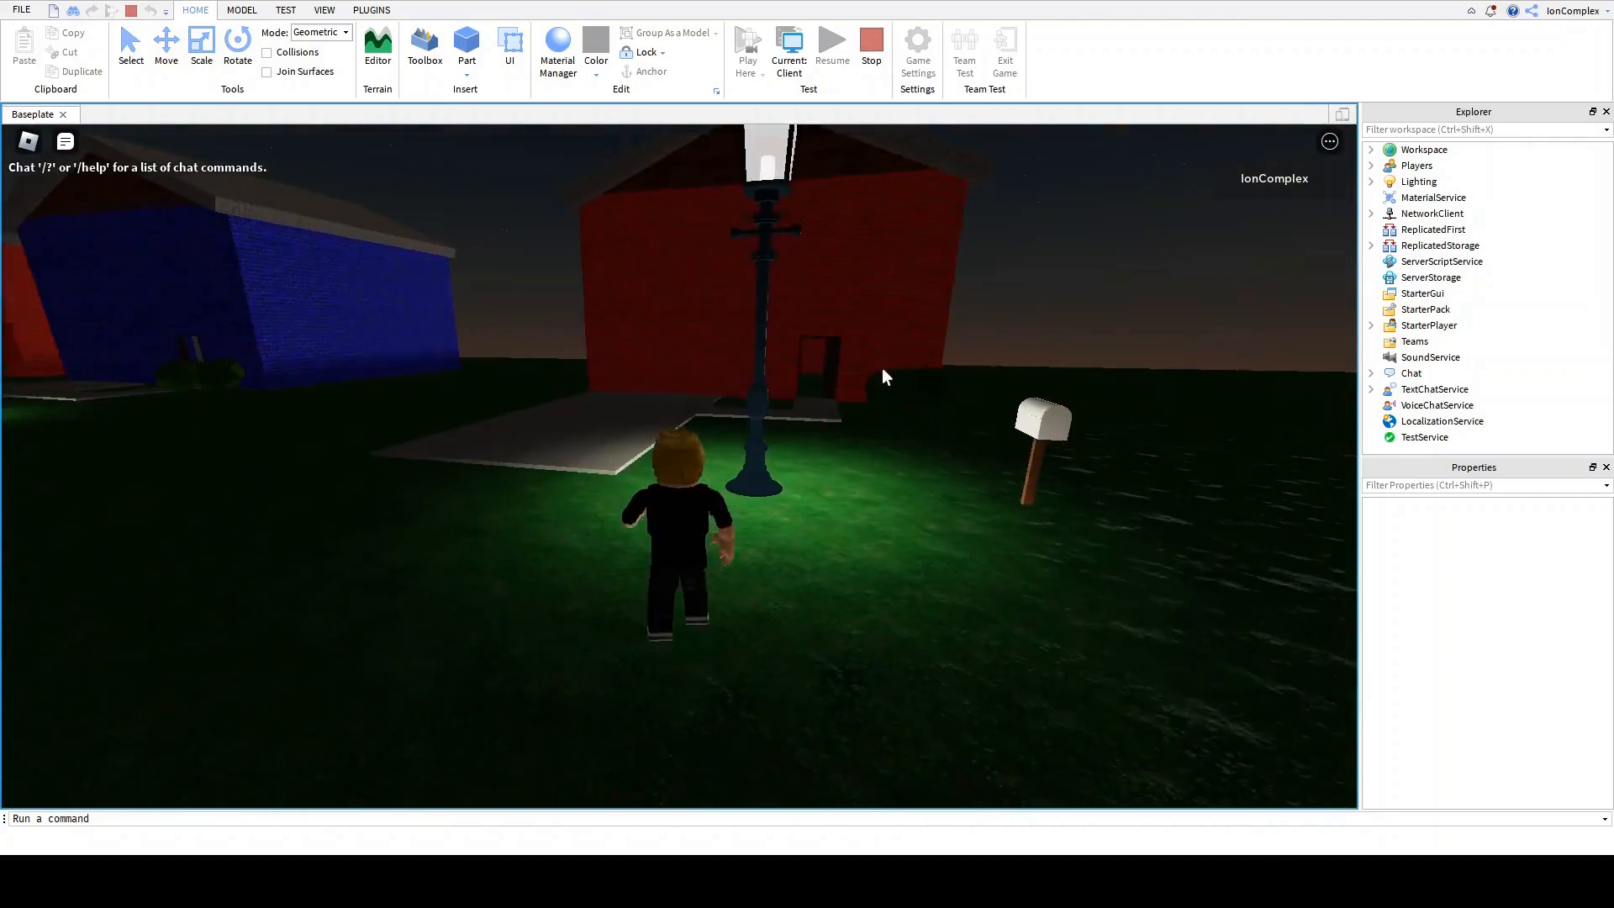
{"action": "scroll", "coordinate": [881, 366], "scroll_direction": "up", "scroll_amount": 5}
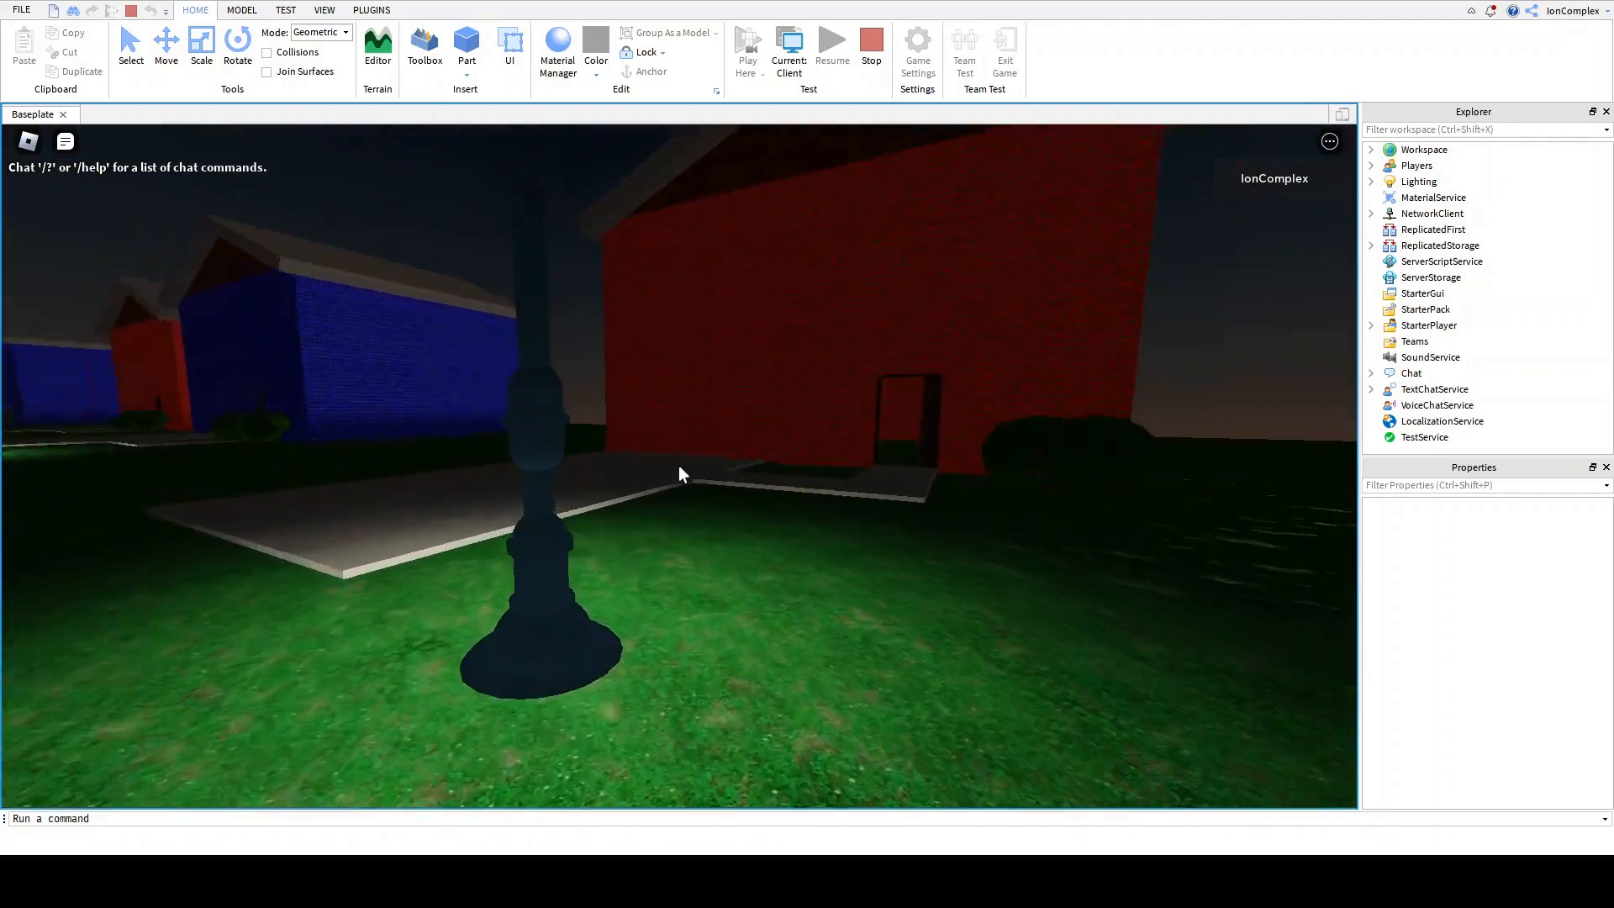
{"action": "key", "text": "w"}
Step: Walk around the lamp and through the red house's doorway in first person, end the playtest, and view the lit row of houses
{"action": "key", "text": "w"}
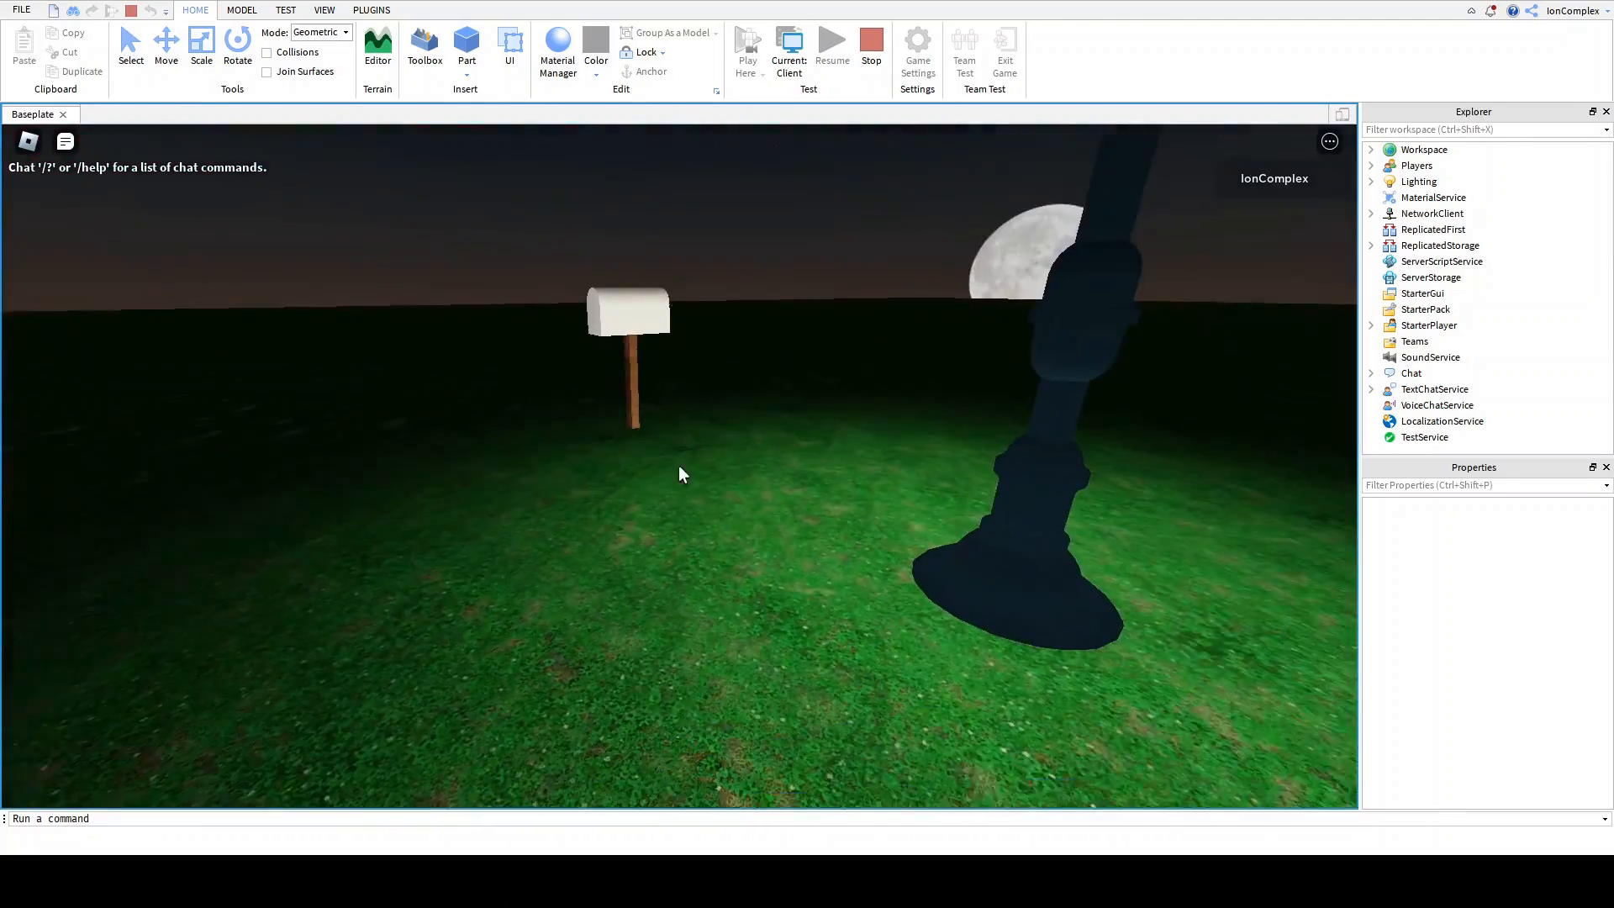
{"action": "key", "text": "w"}
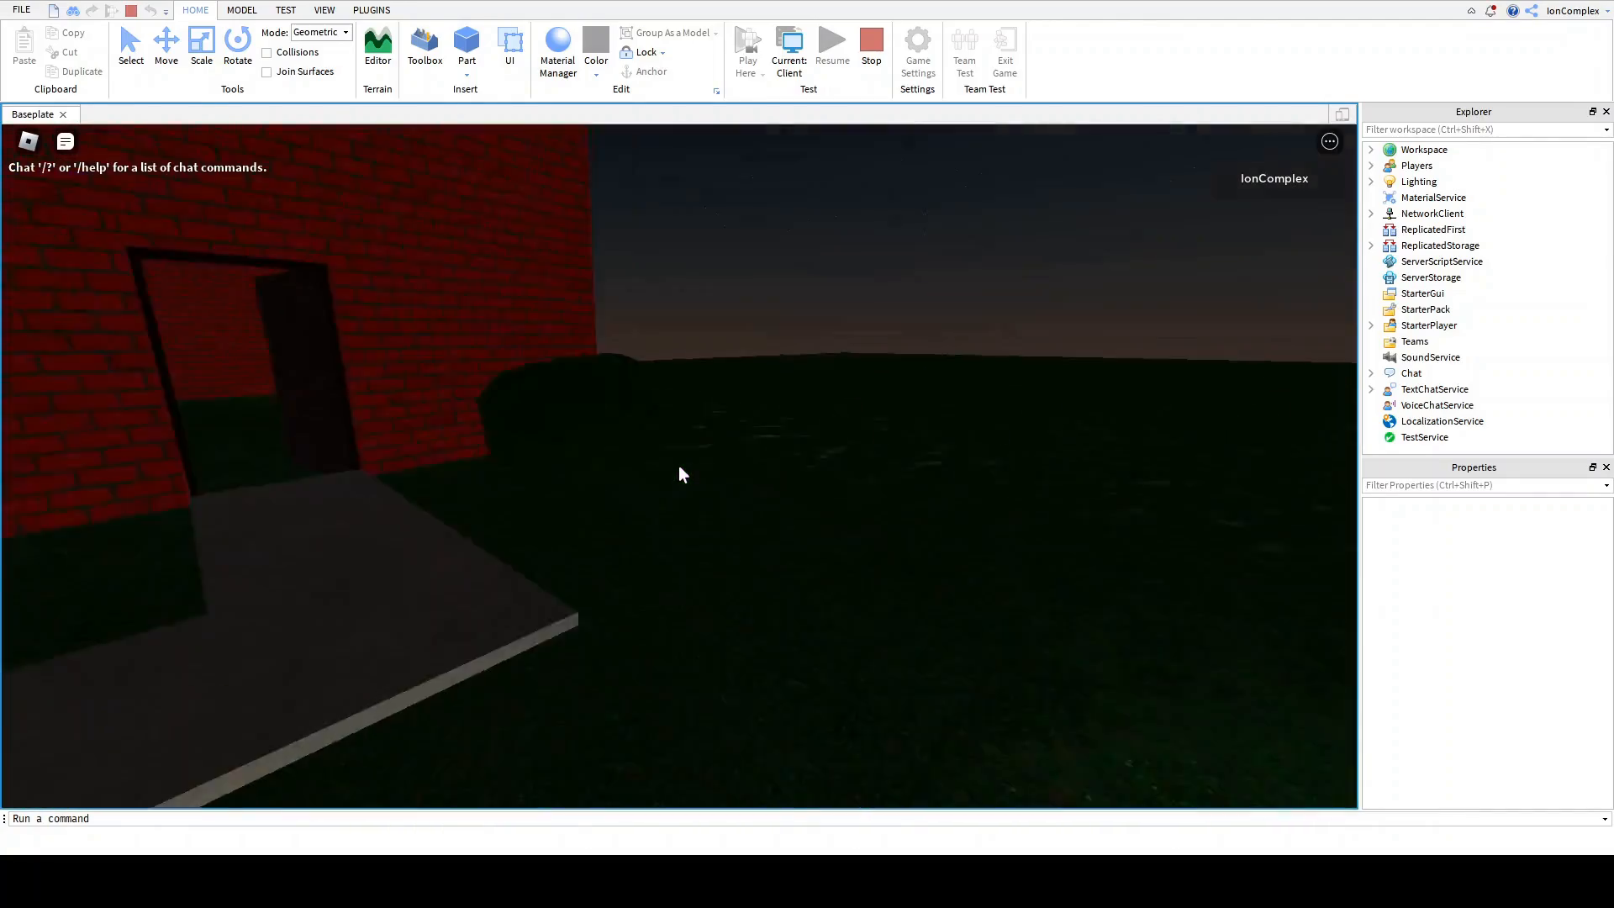
{"action": "key", "text": "w"}
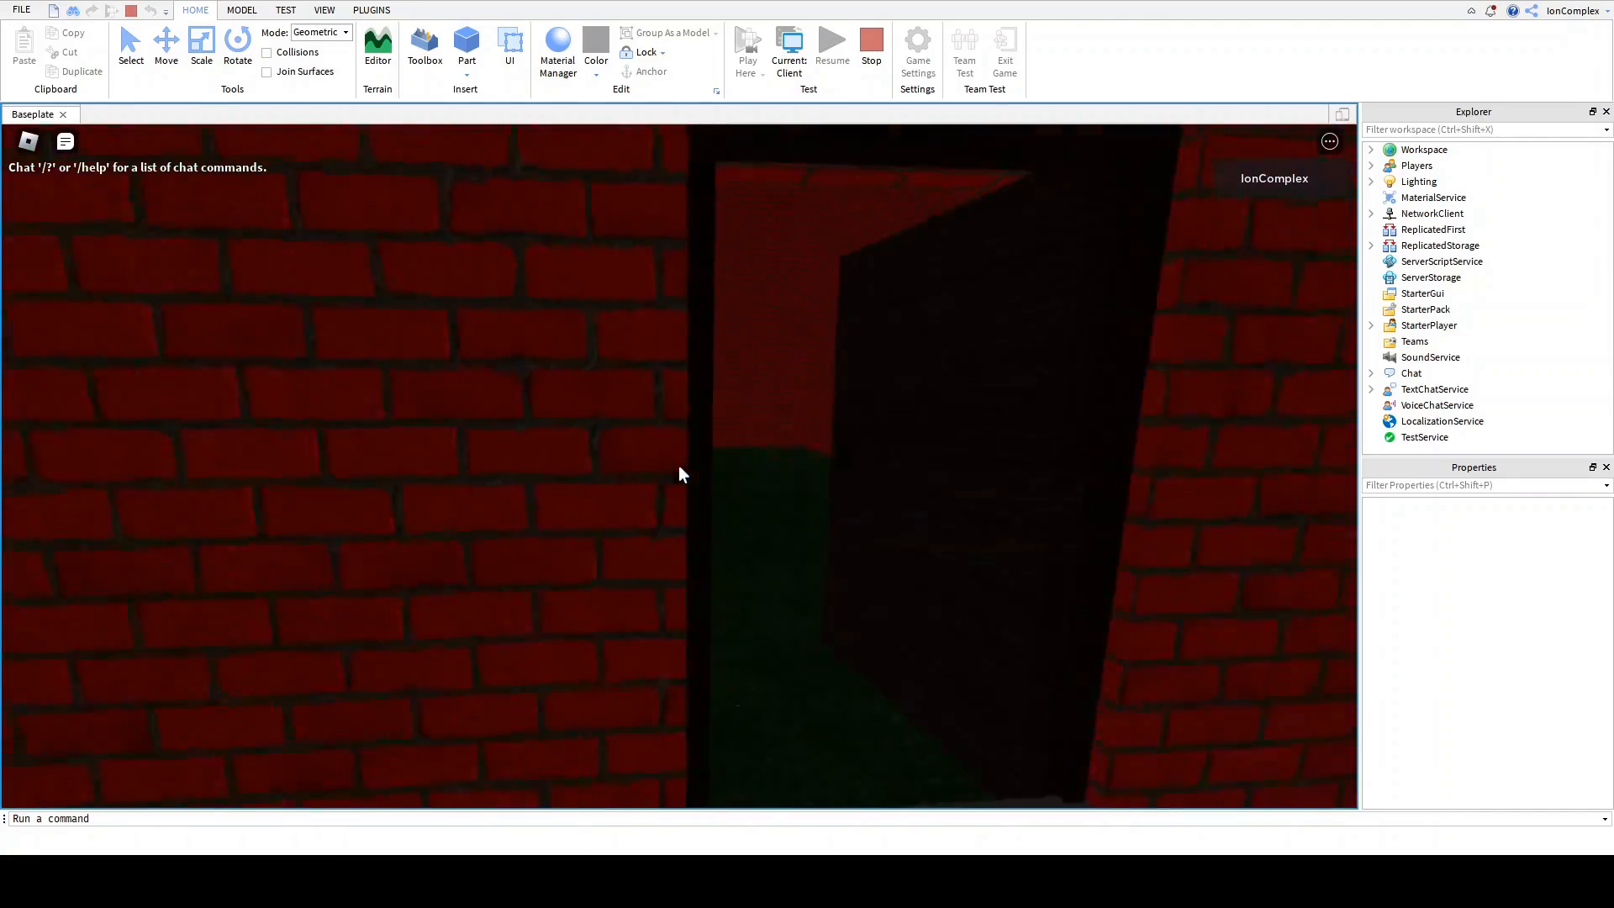
{"action": "key", "text": "w"}
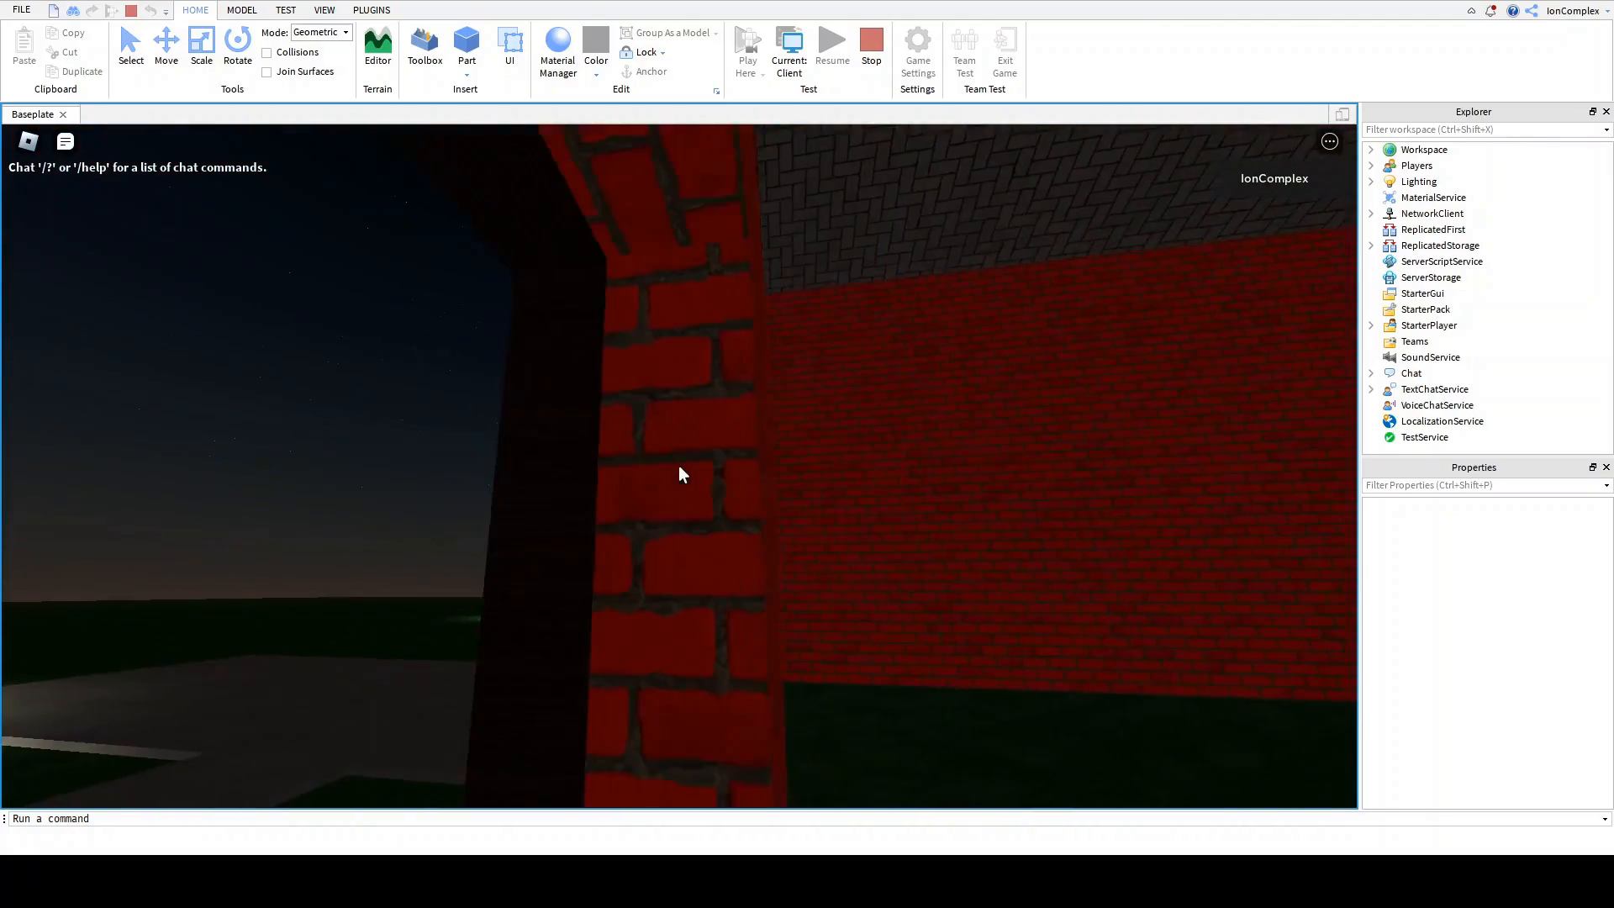
{"action": "key", "text": "w"}
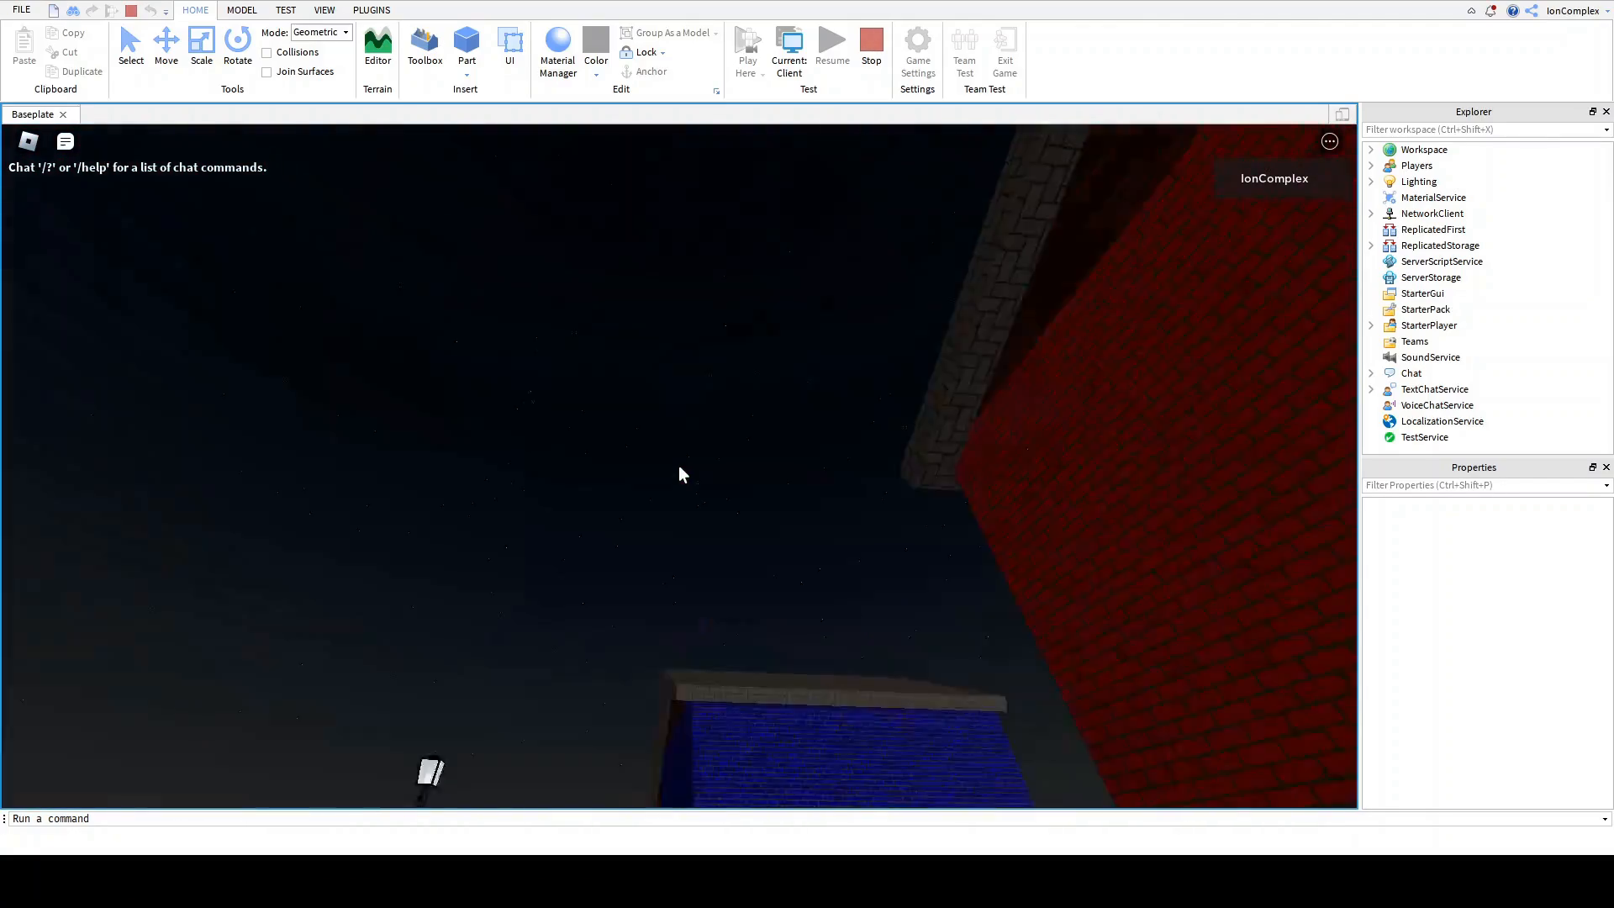
{"action": "key", "text": "s"}
{"action": "right_click_drag", "start_coordinate": [805, 417], "coordinate": [805, 417]}
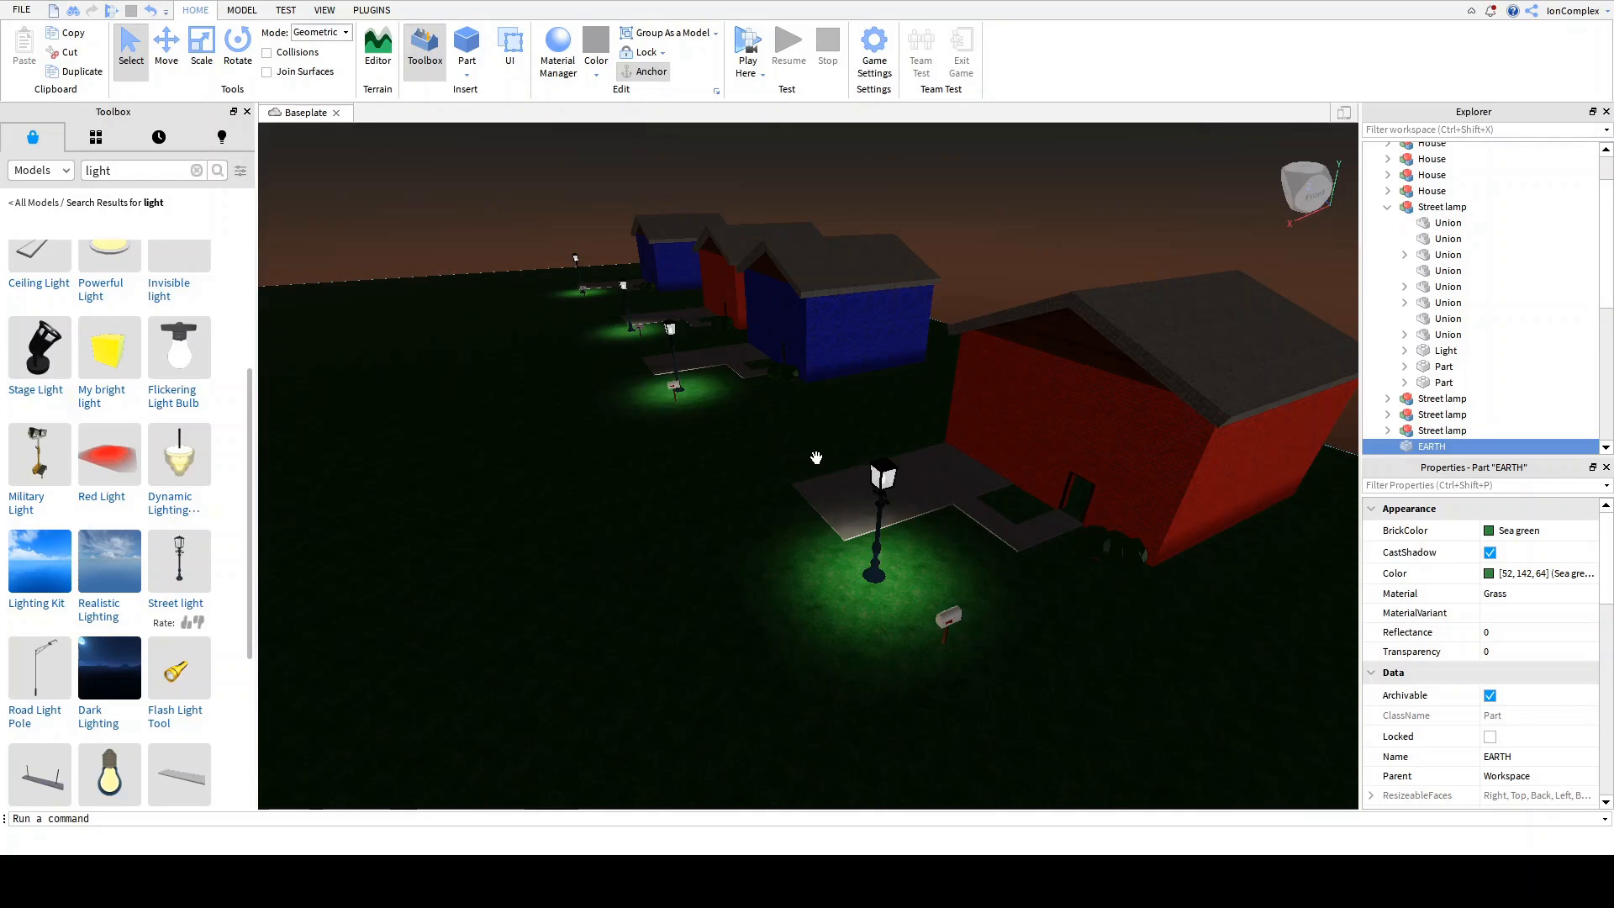
Step: Playtest the map at the edge of the ground behind the houses, run the character along it, and stop the test
{"action": "key", "text": "w"}
{"action": "right_click_drag", "start_coordinate": [793, 506], "coordinate": [792, 506]}
{"action": "key", "text": "w"}
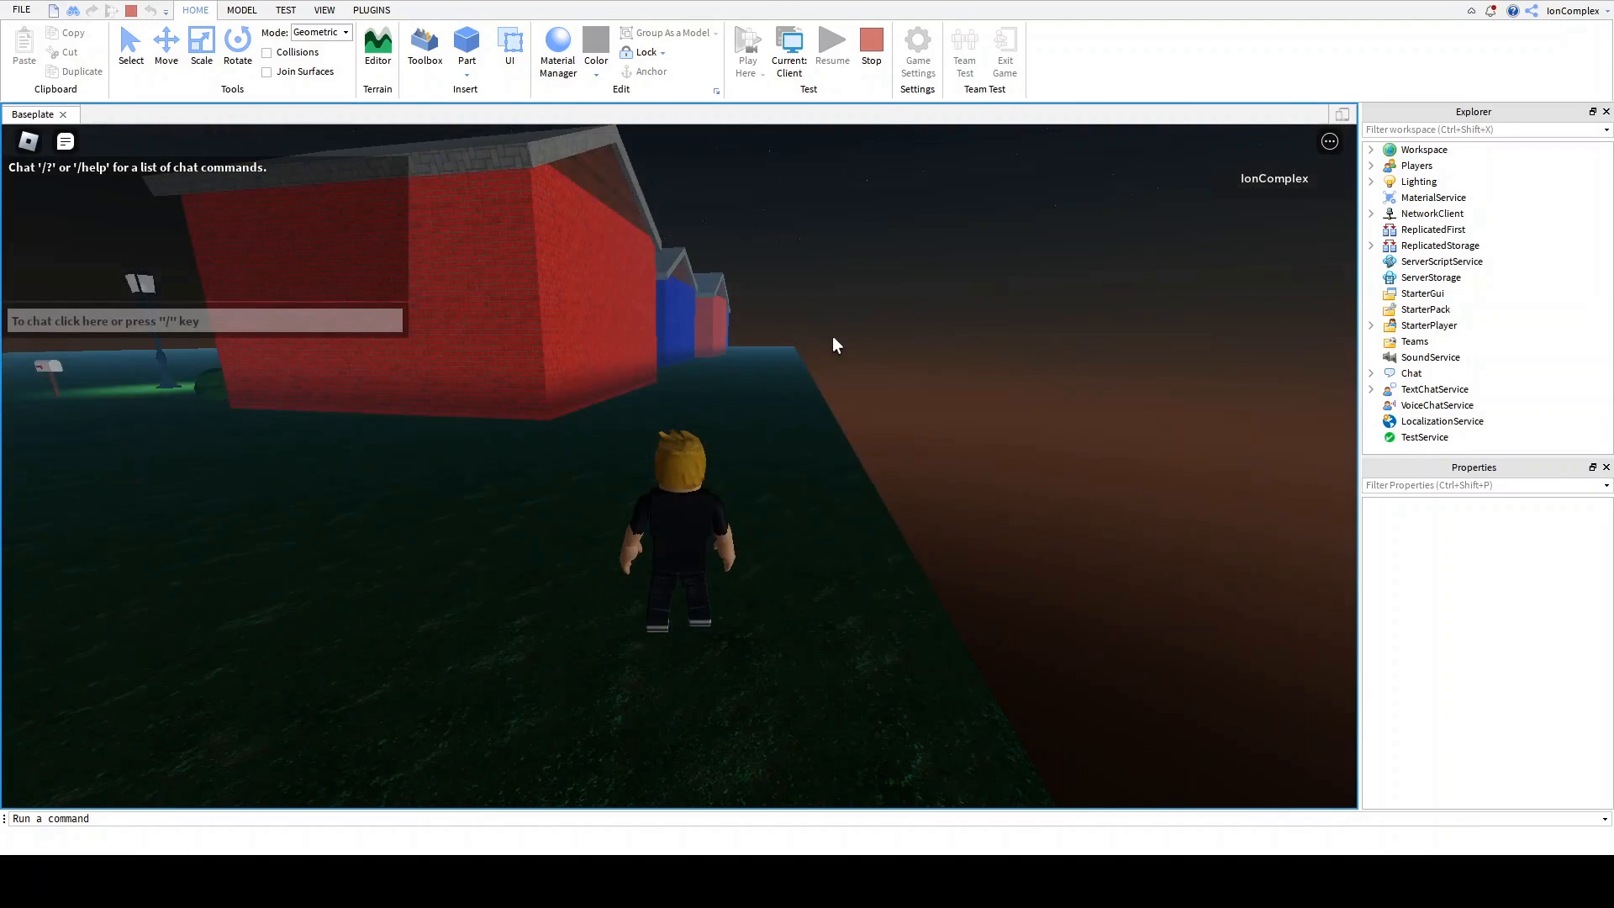
{"action": "right_click_drag", "start_coordinate": [833, 342], "coordinate": [832, 342]}
{"action": "key", "text": "w"}
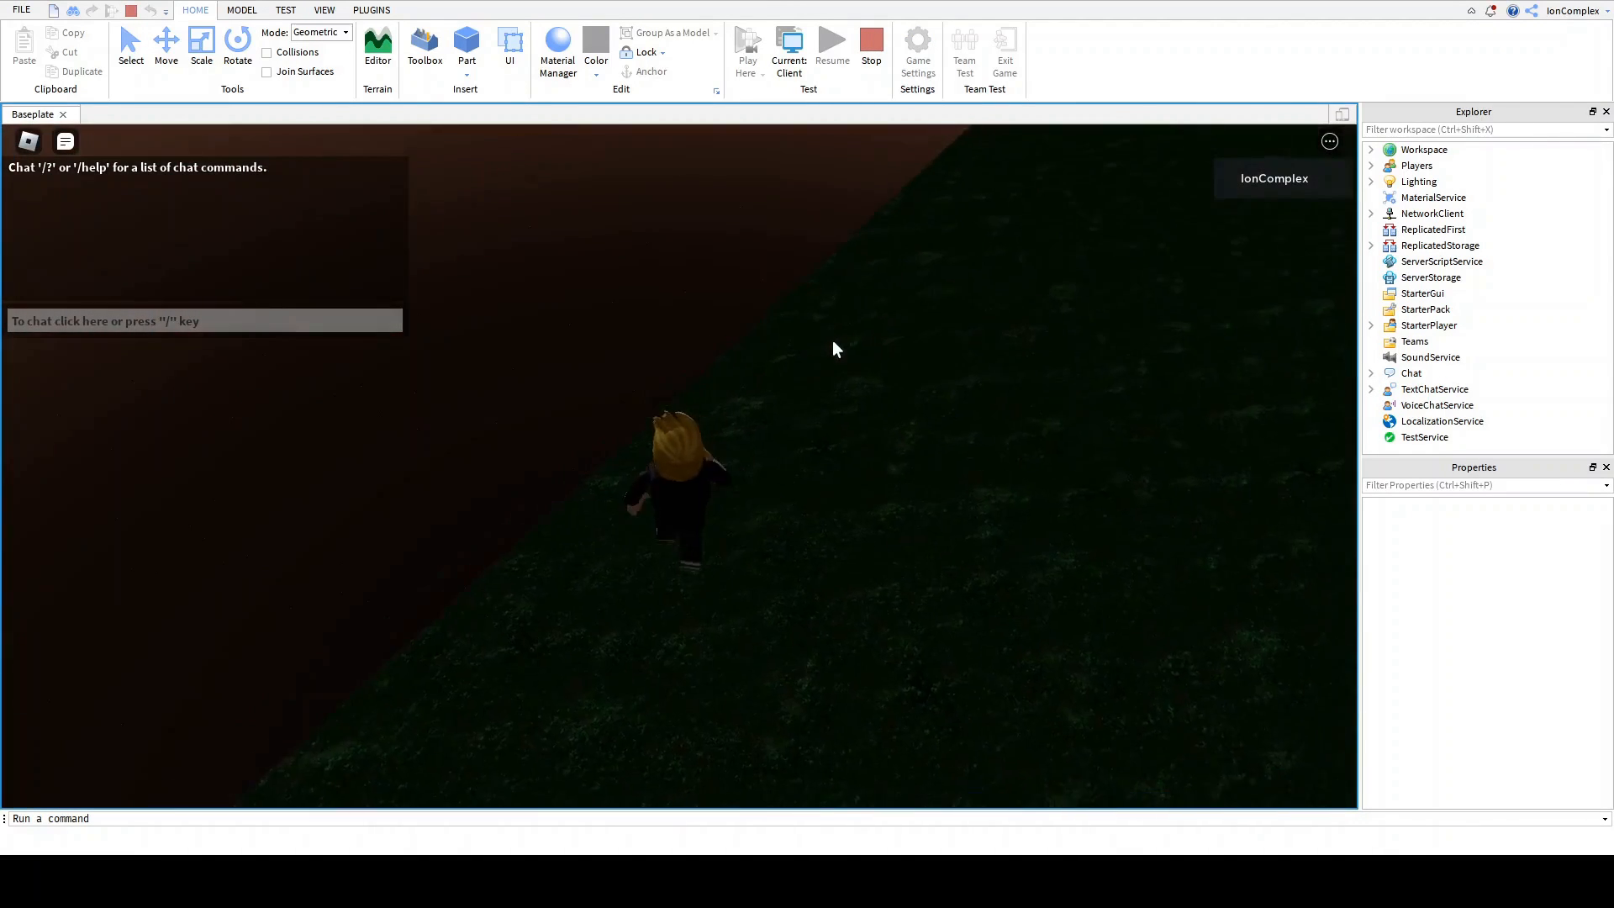
{"action": "key", "text": "shift+F5"}
Step: Collapse the expanded Street lamp model in the Explorer and switch the Lighting to bright daytime
{"action": "scroll", "coordinate": [1022, 285], "scroll_direction": "down", "scroll_amount": 5}
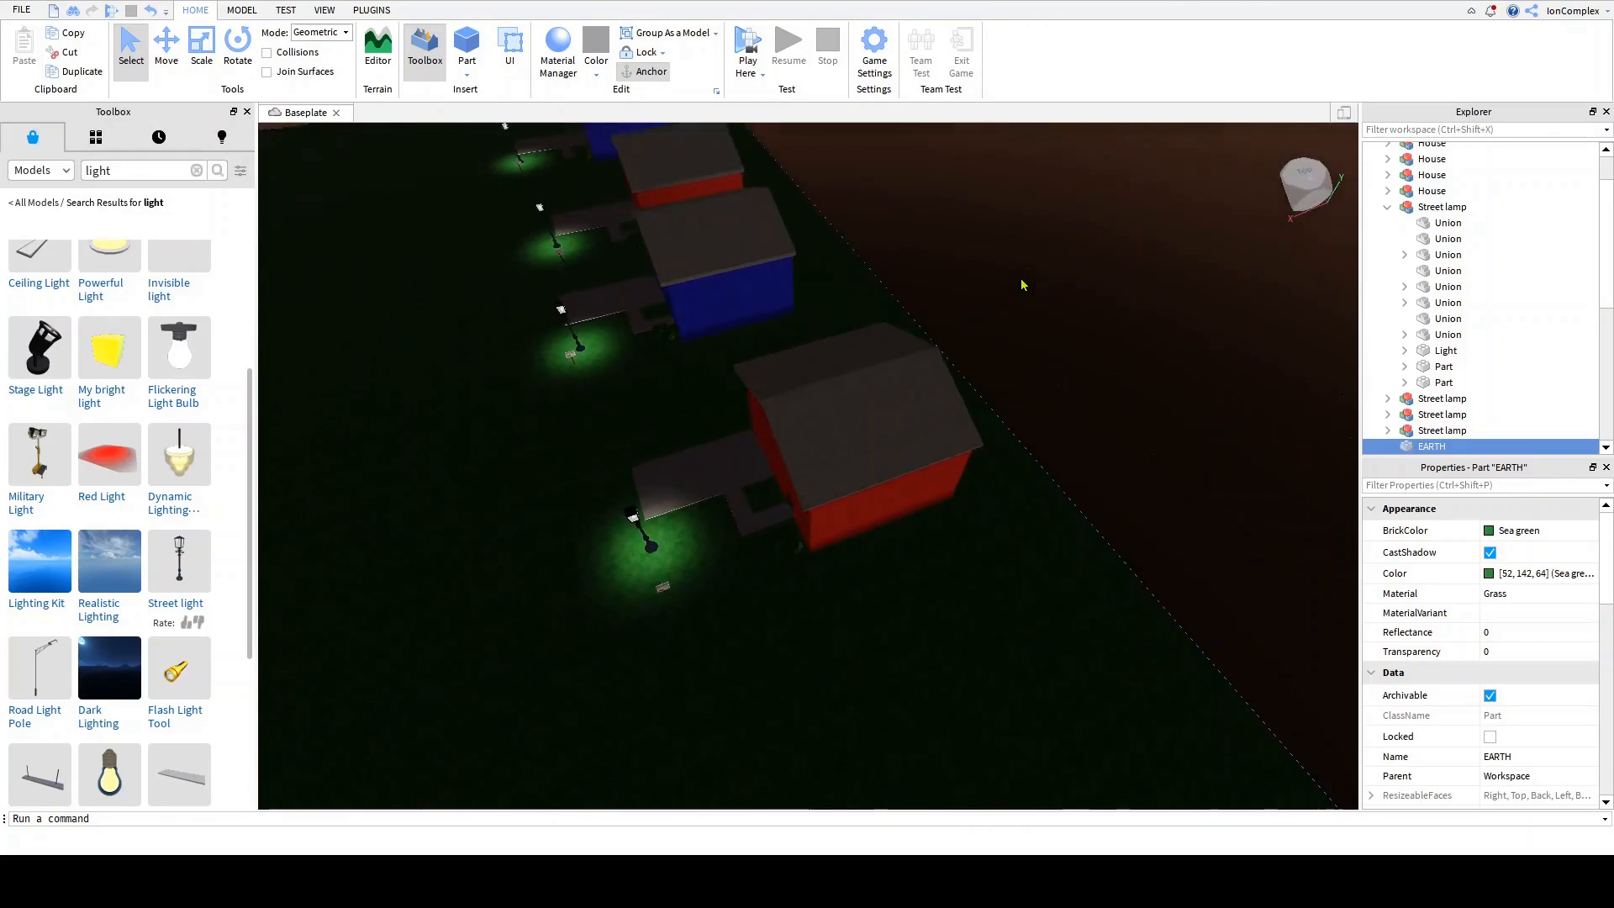
{"action": "right_click_drag", "start_coordinate": [1021, 285], "coordinate": [1024, 285]}
{"action": "left_click", "coordinate": [1387, 207]}
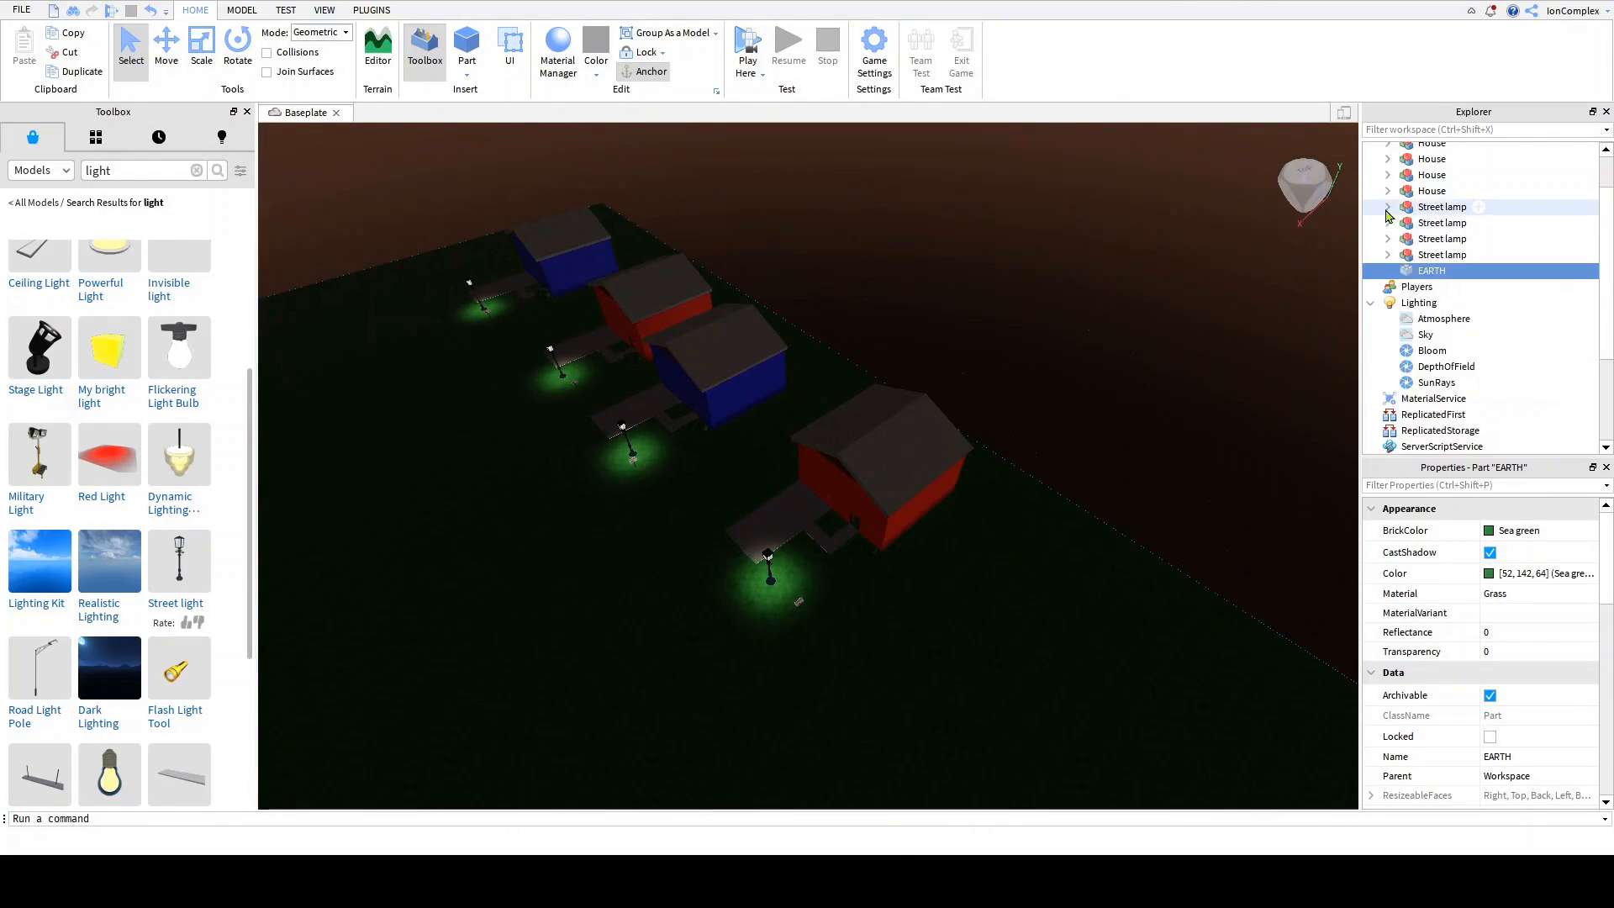
{"action": "scroll", "coordinate": [1428, 252], "scroll_direction": "up", "scroll_amount": 2}
{"action": "left_click", "coordinate": [1421, 358]}
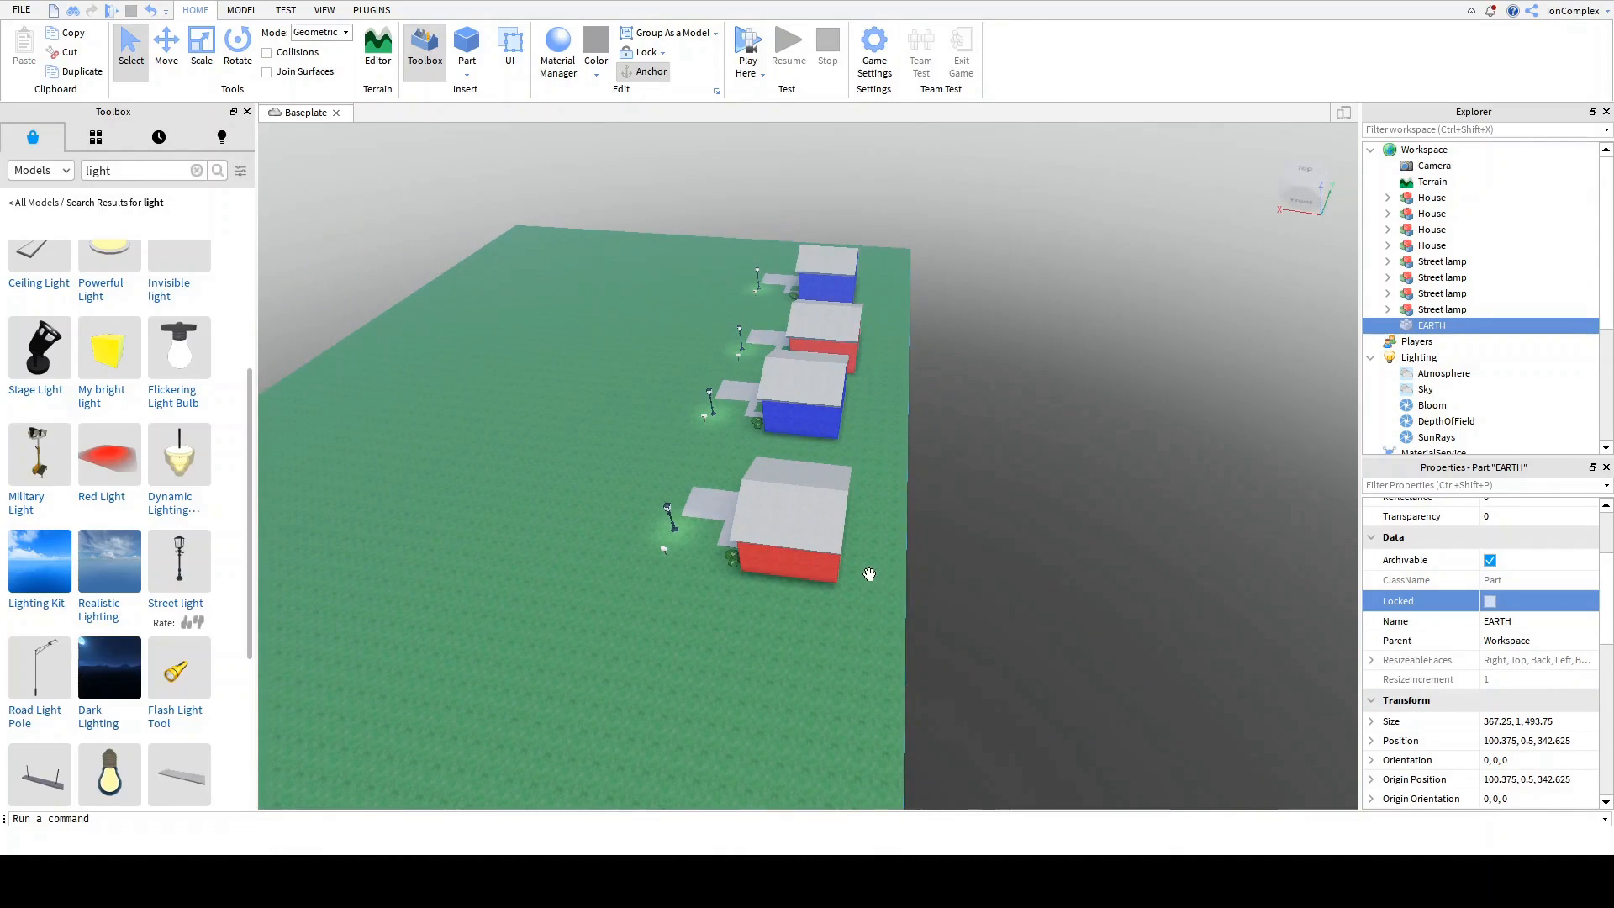
Step: Scale the EARTH part outward behind the houses to a size of 662.75, 1, 493.75
{"action": "left_click", "coordinate": [190, 65]}
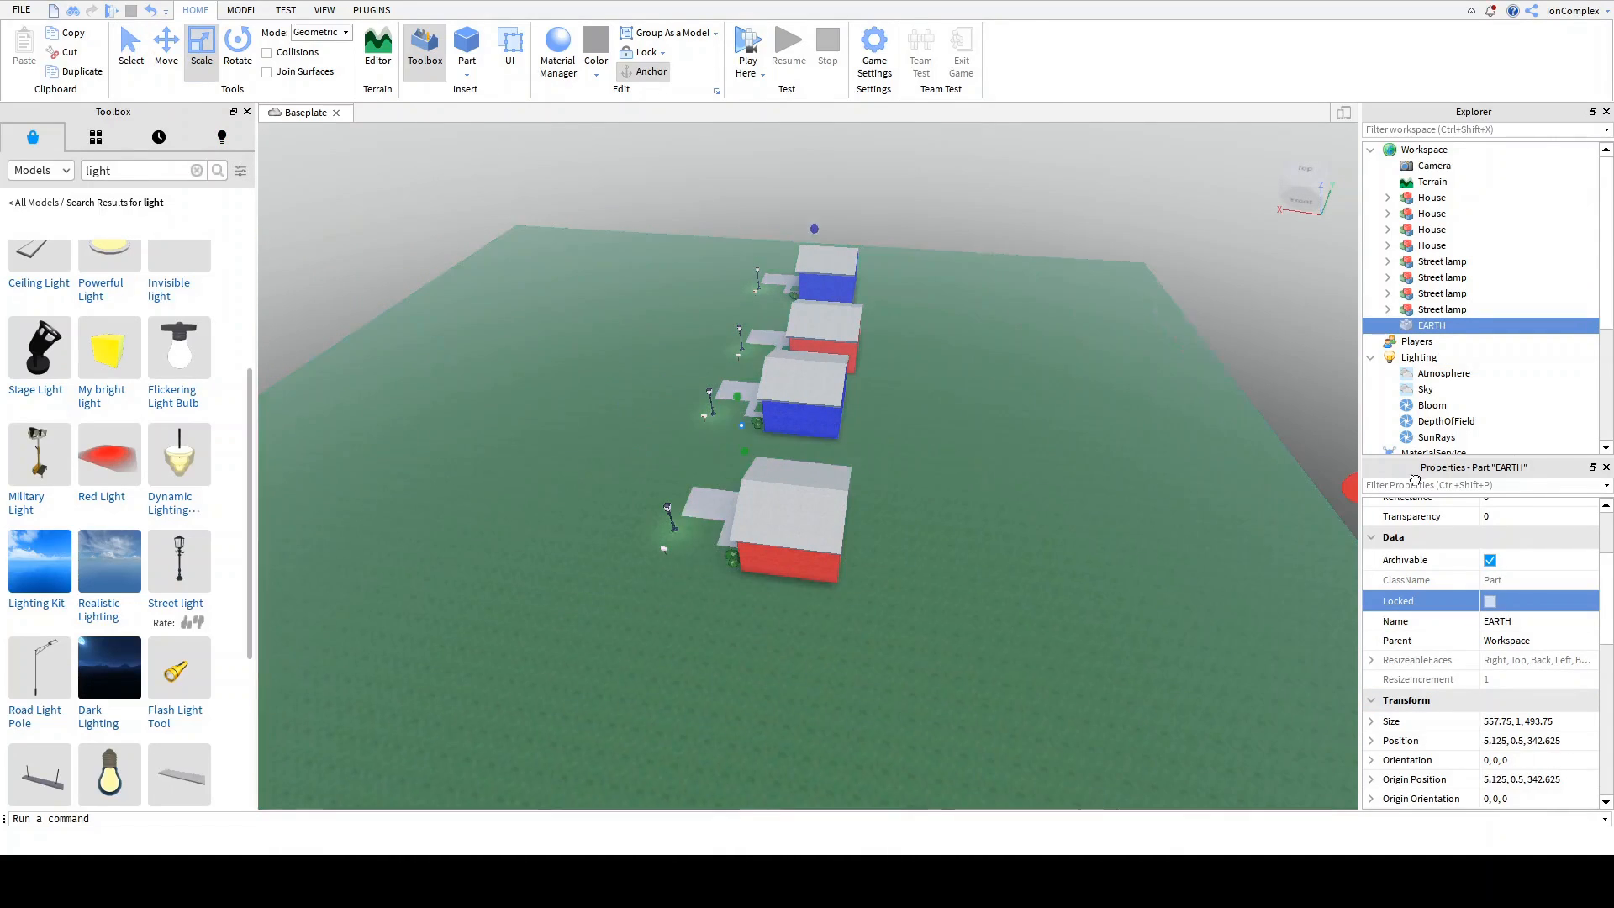
{"action": "right_click_drag", "start_coordinate": [1242, 457], "coordinate": [1118, 450]}
{"action": "left_click_drag", "start_coordinate": [1084, 313], "coordinate": [1218, 274]}
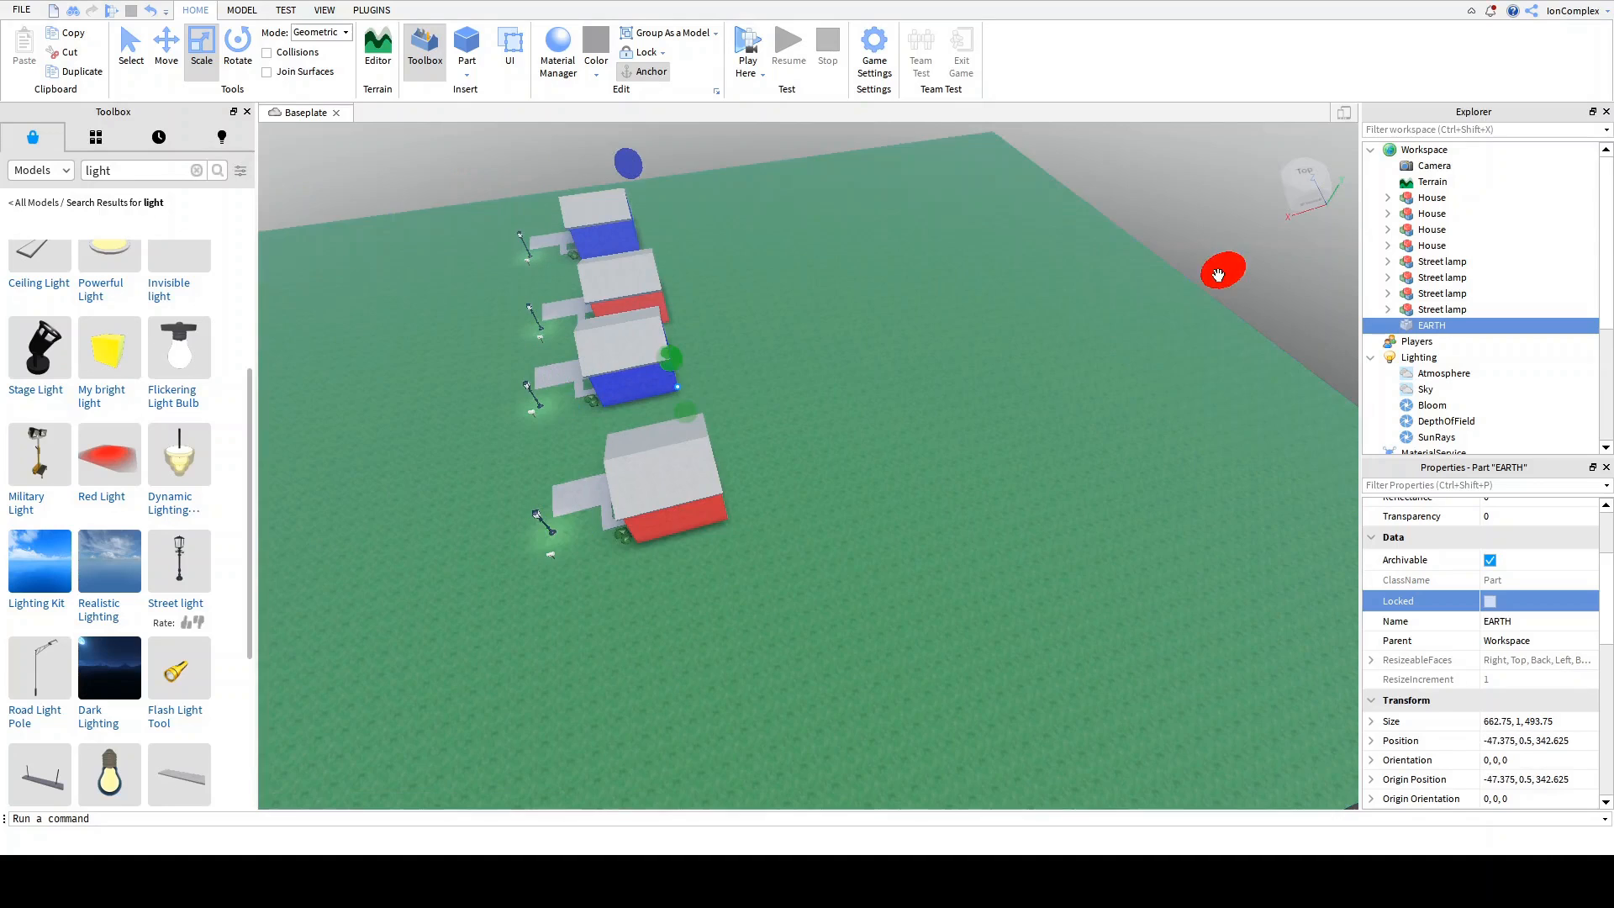
Step: Insert a new Part on the ground behind the houses, name it MapEdge, and enable Anchored
{"action": "scroll", "coordinate": [995, 348], "scroll_direction": "up", "scroll_amount": 3}
{"action": "right_click_drag", "start_coordinate": [995, 345], "coordinate": [994, 346]}
{"action": "left_click", "coordinate": [473, 56]}
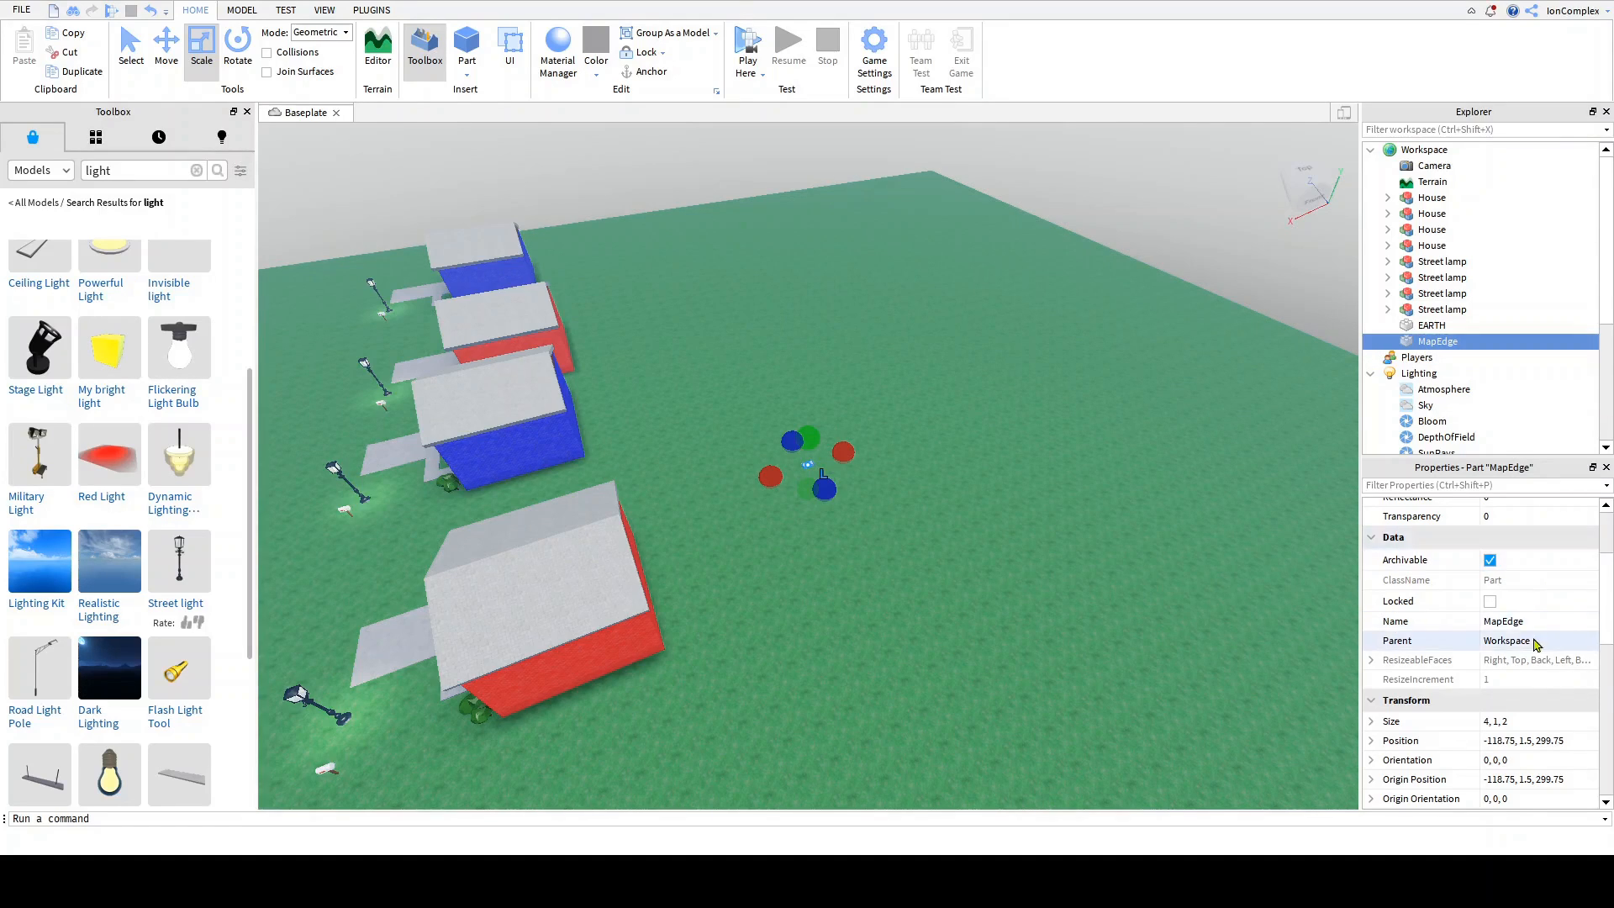
{"action": "scroll", "coordinate": [1509, 691], "scroll_direction": "down", "scroll_amount": 5}
{"action": "left_click", "coordinate": [1489, 687]}
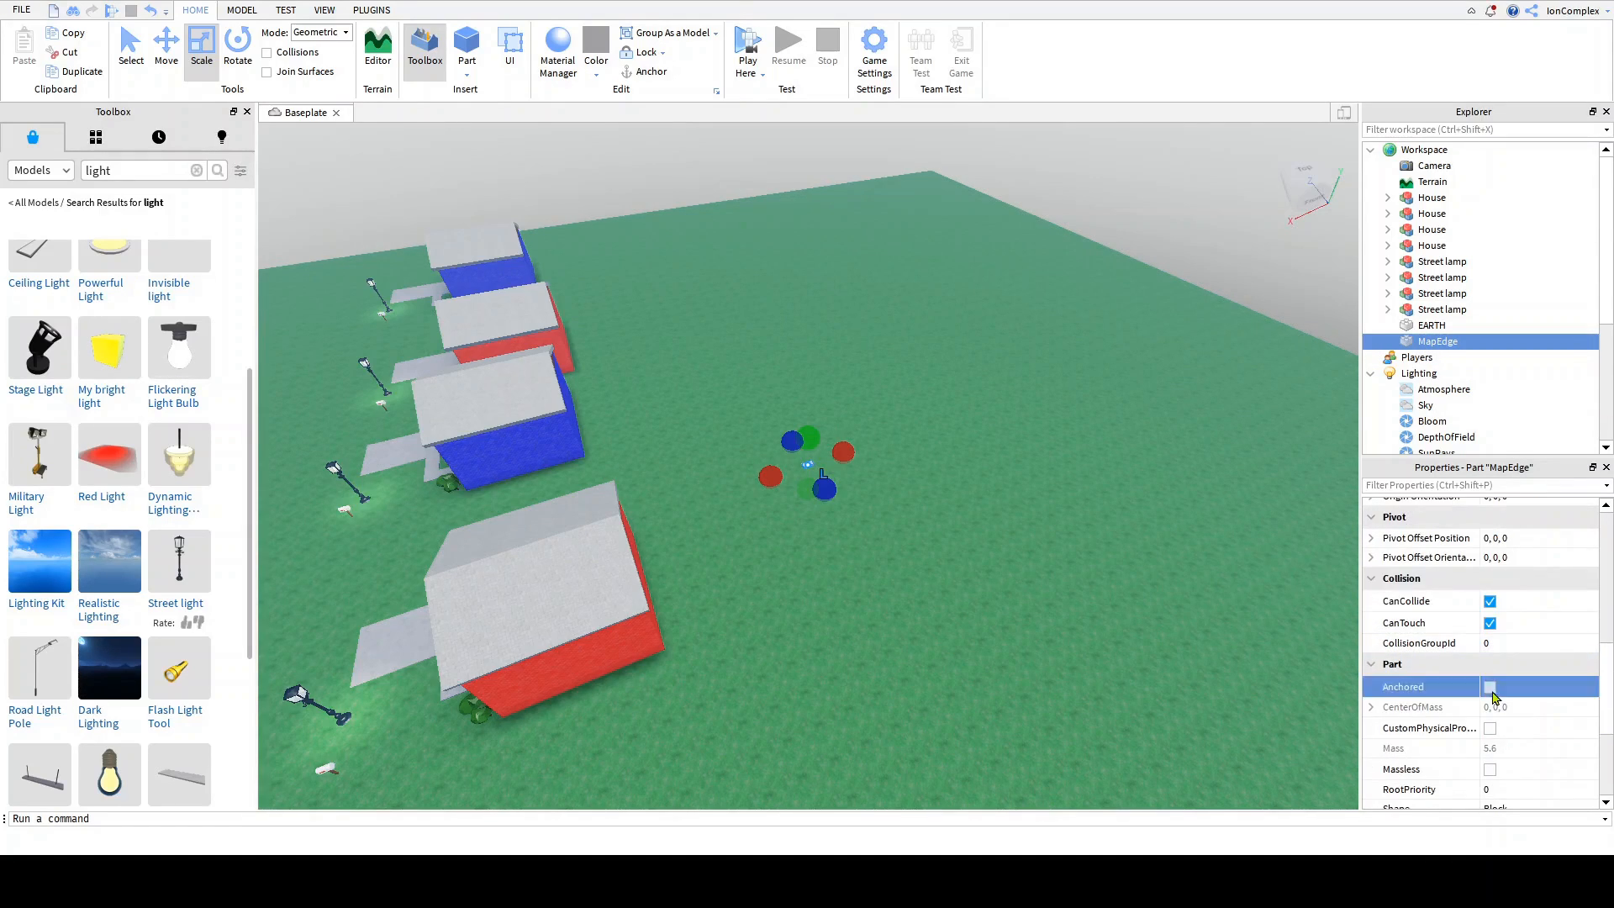
Step: Scale the MapEdge part into a long, tall wall running along the ground behind the row of houses
{"action": "scroll", "coordinate": [879, 511], "scroll_direction": "up", "scroll_amount": 3}
{"action": "right_click_drag", "start_coordinate": [879, 511], "coordinate": [877, 507]}
{"action": "left_click_drag", "start_coordinate": [694, 516], "coordinate": [264, 391]}
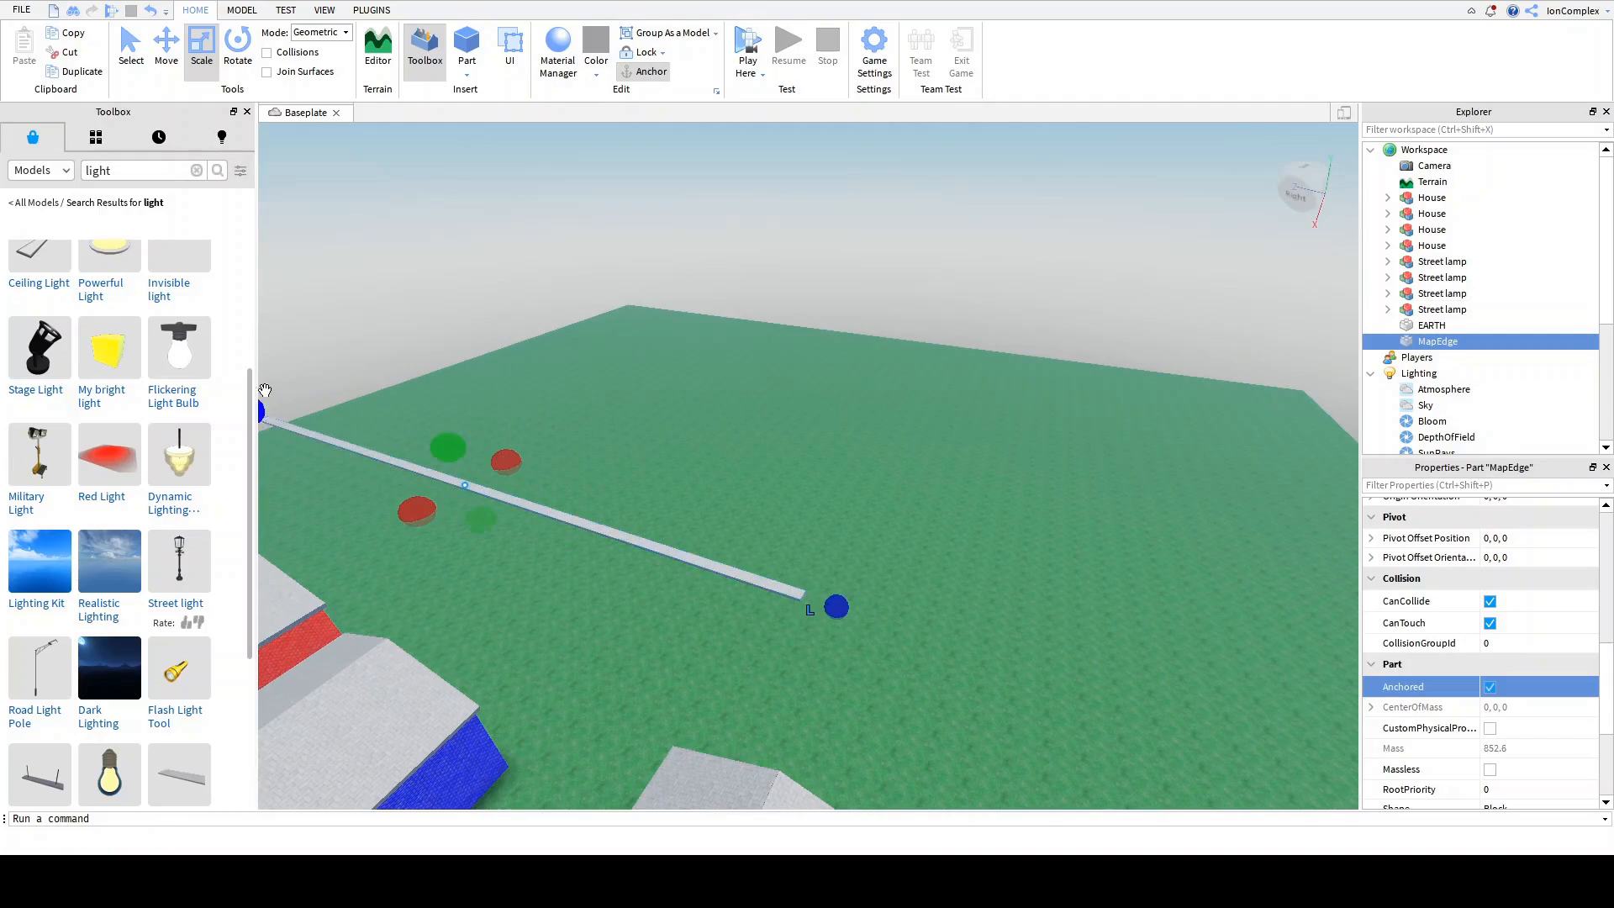
{"action": "left_click_drag", "start_coordinate": [836, 603], "coordinate": [1248, 736]}
{"action": "right_click_drag", "start_coordinate": [883, 606], "coordinate": [867, 596]}
{"action": "left_click_drag", "start_coordinate": [872, 549], "coordinate": [1104, 480]}
{"action": "right_click_drag", "start_coordinate": [966, 593], "coordinate": [941, 596]}
{"action": "left_click_drag", "start_coordinate": [881, 519], "coordinate": [908, 193]}
Step: Set the Transparency of the MapEdge wall to 1
{"action": "right_click_drag", "start_coordinate": [833, 476], "coordinate": [867, 473]}
{"action": "scroll", "coordinate": [1496, 606], "scroll_direction": "up", "scroll_amount": 5}
{"action": "left_click", "coordinate": [1502, 652]}
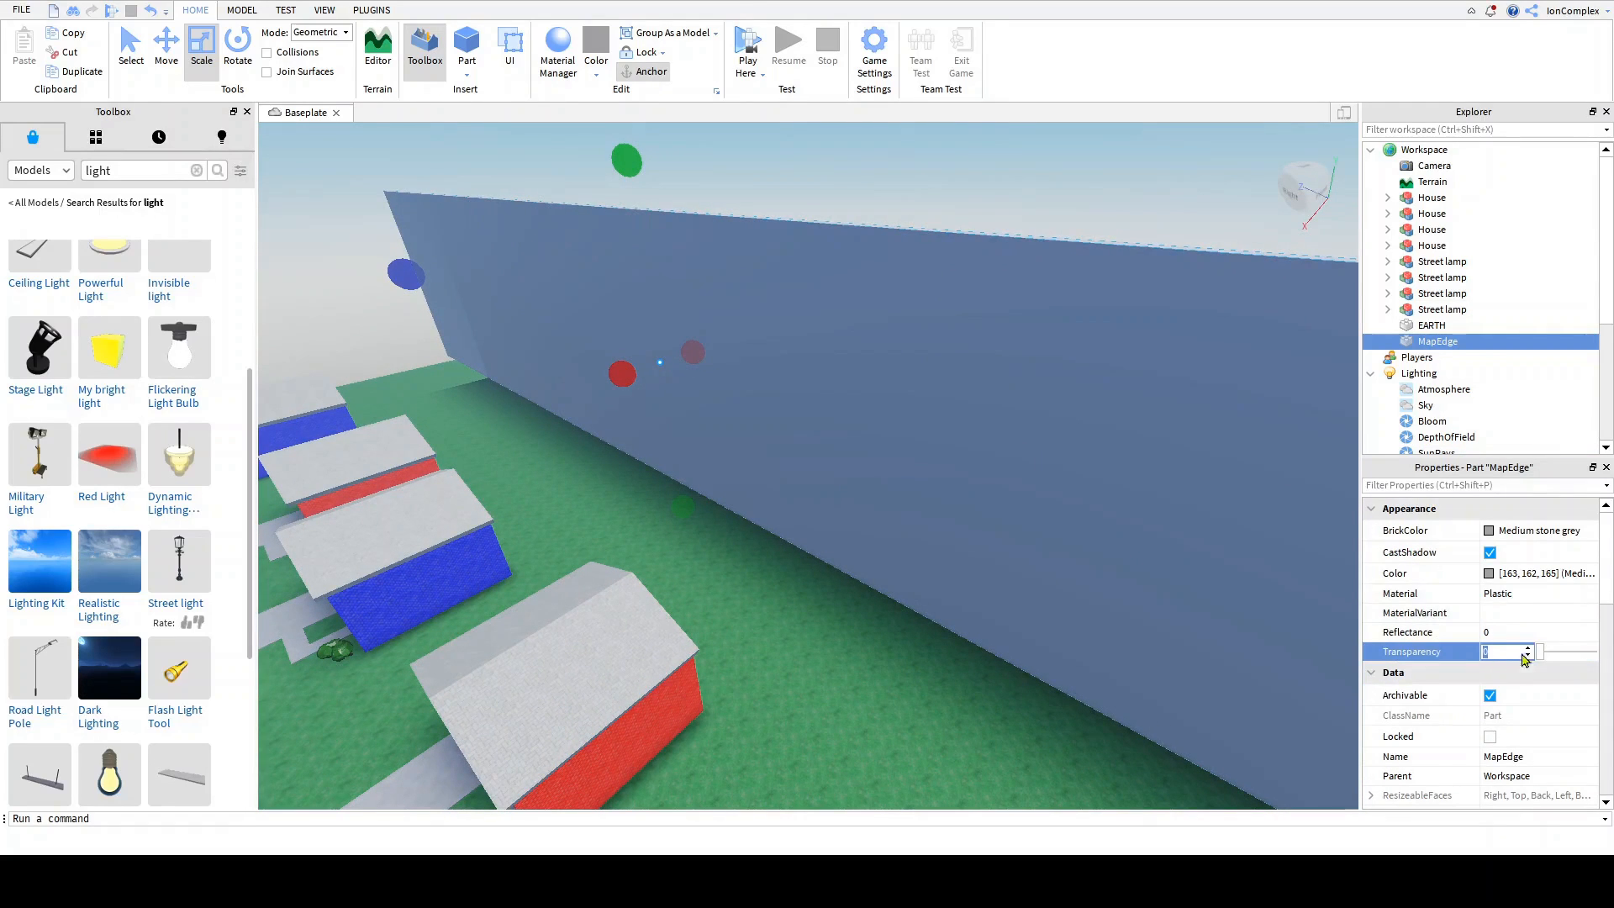
{"action": "left_click_drag", "start_coordinate": [1539, 653], "coordinate": [1611, 658]}
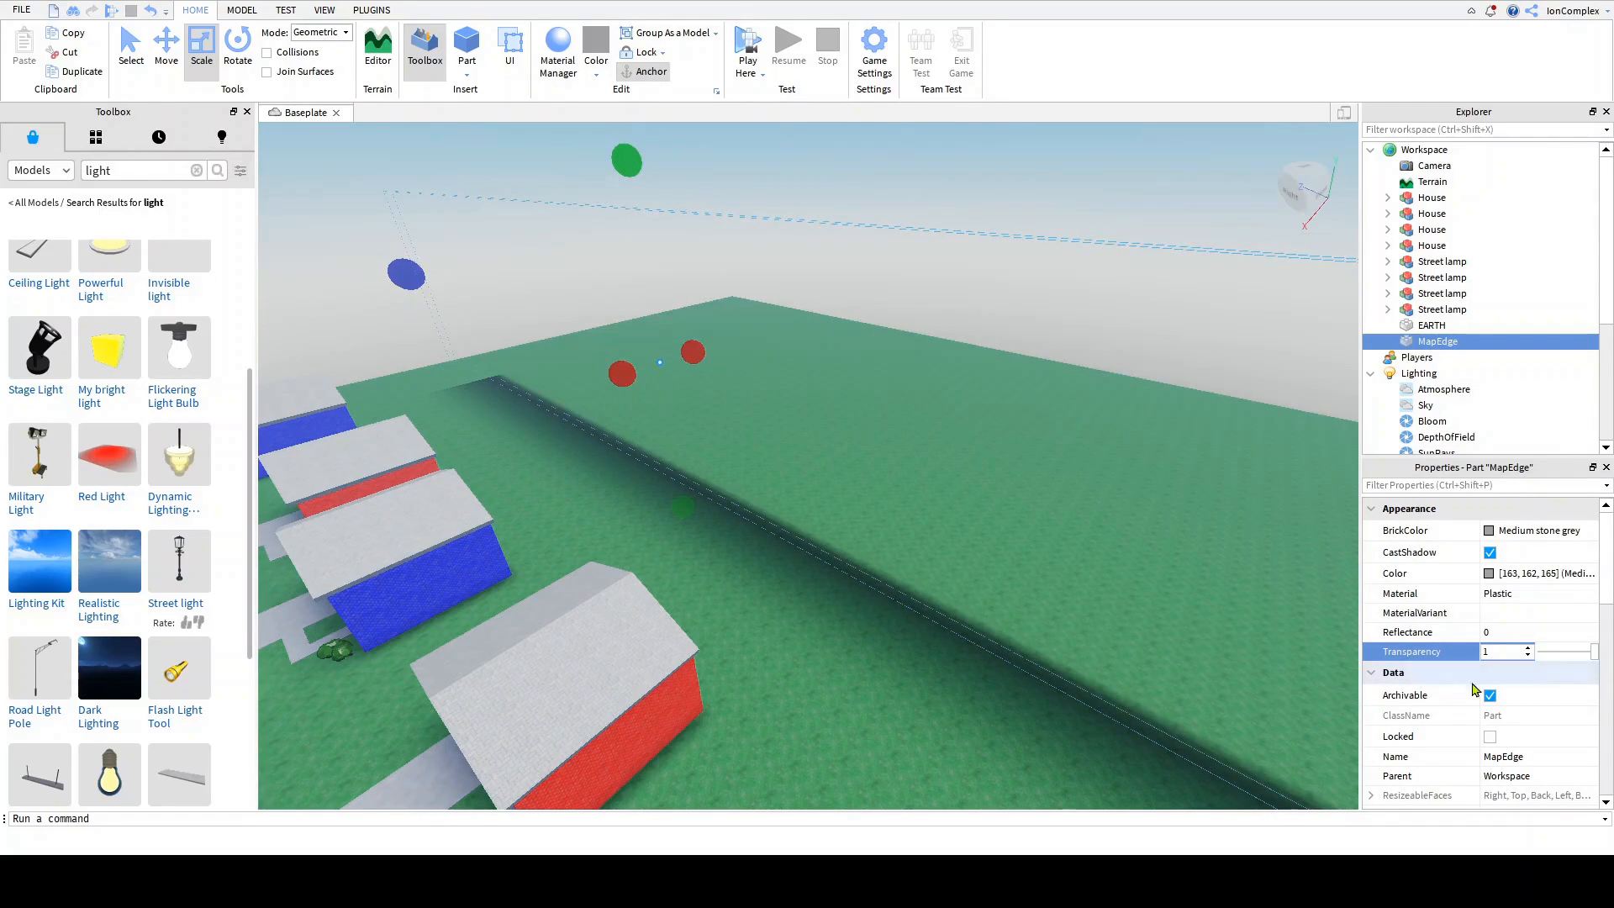
Step: Playtest the map from the current view and walk the character toward the transparent MapEdge wall
{"action": "left_click", "coordinate": [747, 44]}
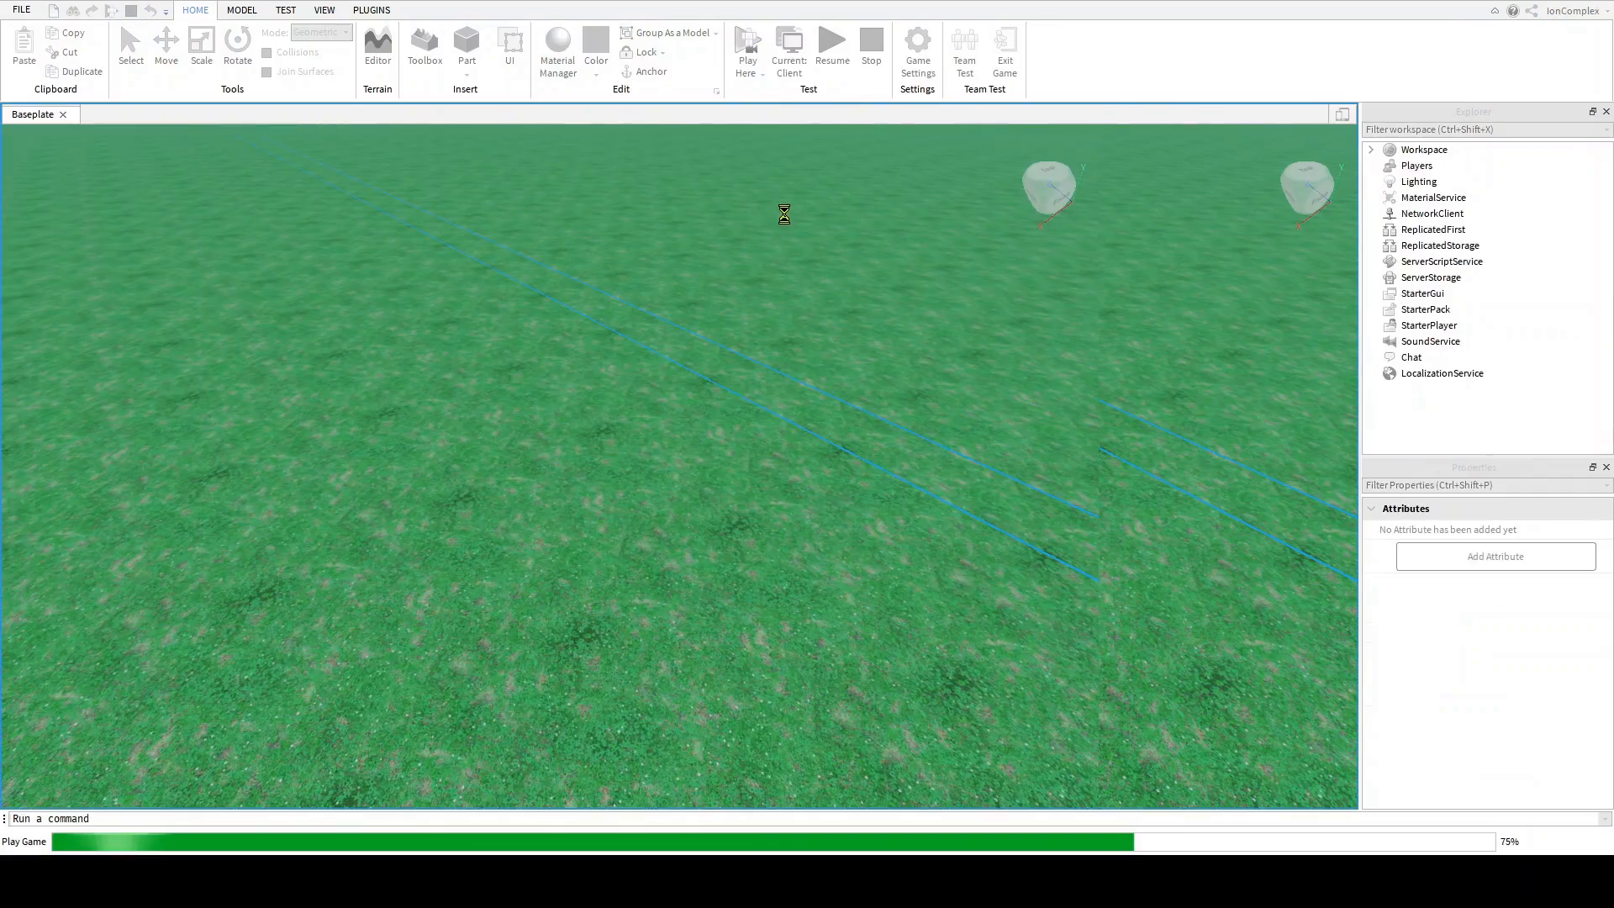
{"action": "key", "text": "w"}
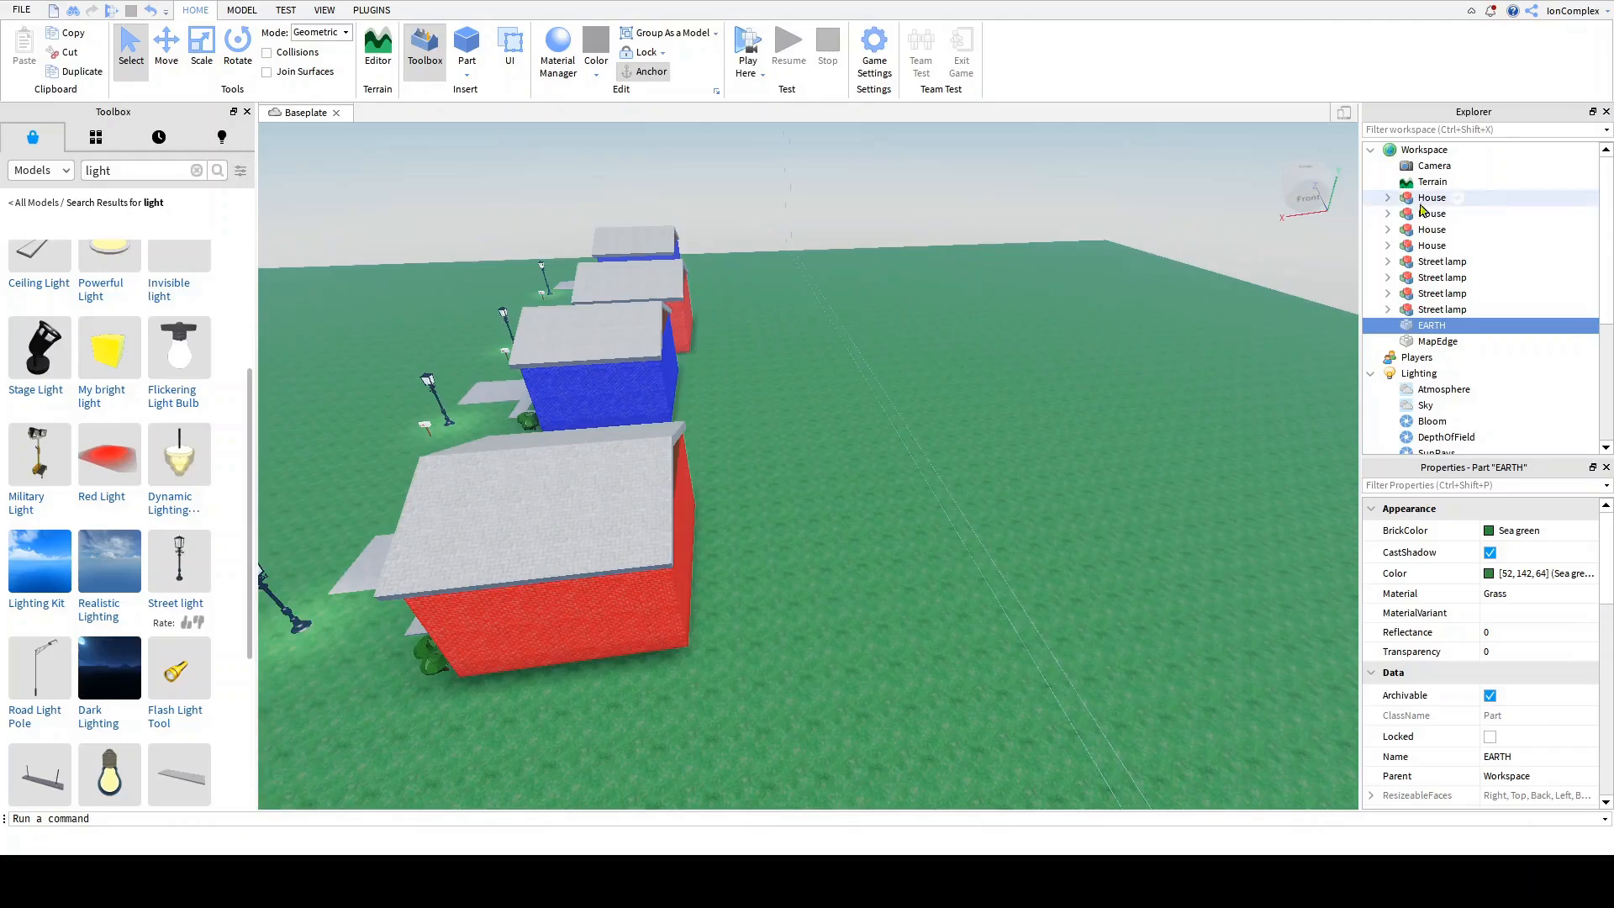
Step: Duplicate the four House models and place the copies across the grass, opposite the backs of the original row
{"action": "left_click", "coordinate": [1435, 202]}
{"action": "left_click", "coordinate": [1435, 248], "text": "shift"}
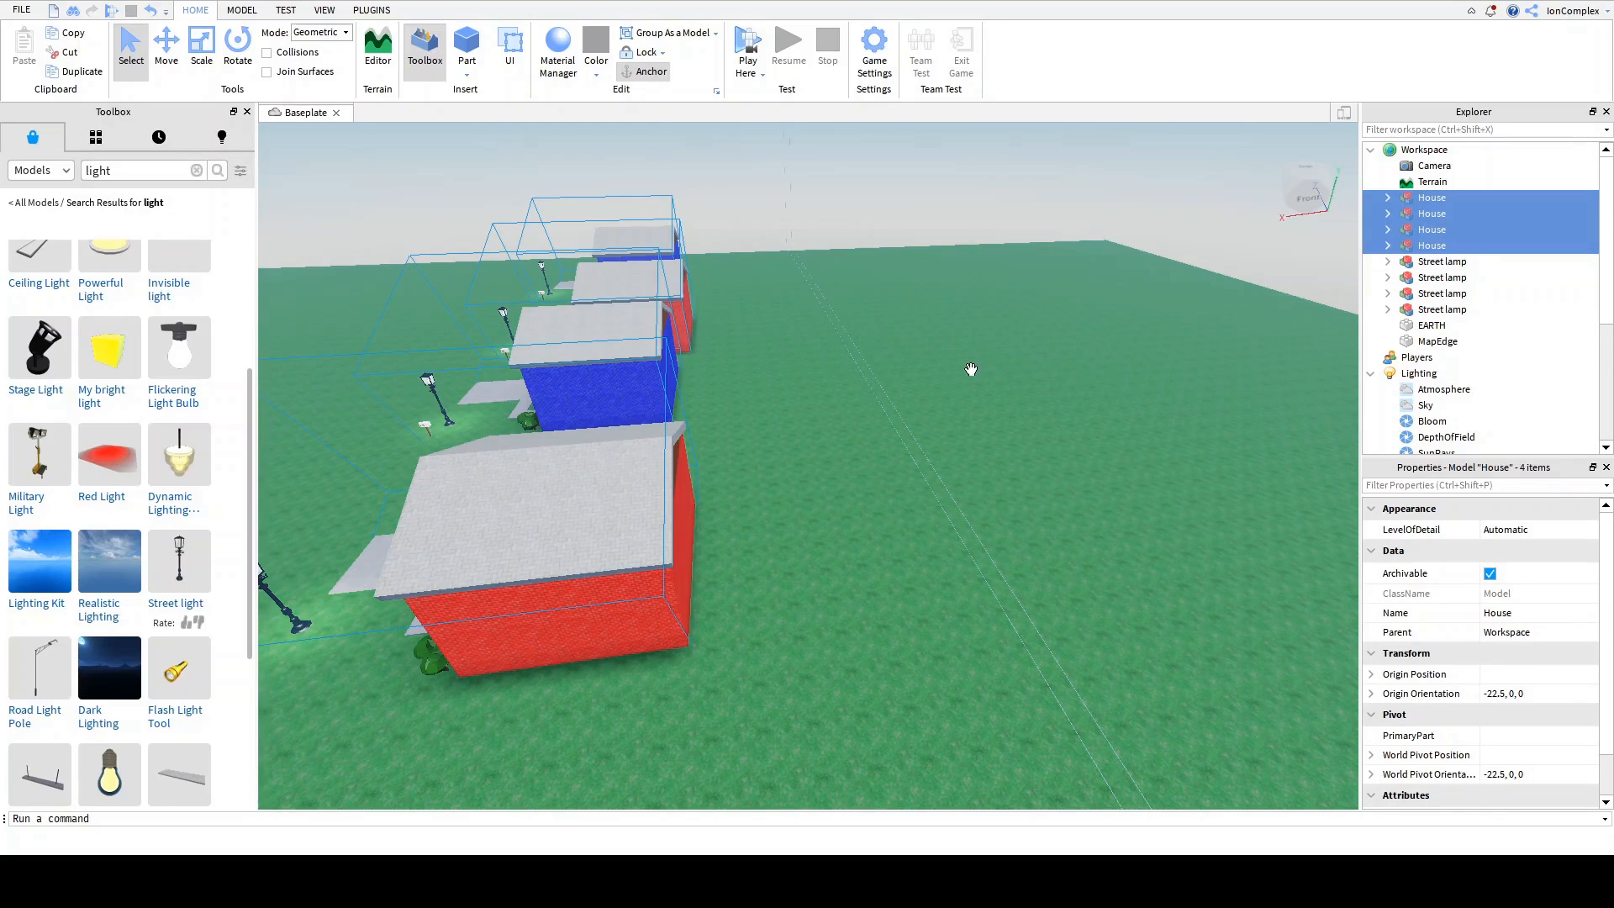
{"action": "scroll", "coordinate": [971, 370], "scroll_direction": "down", "scroll_amount": 5}
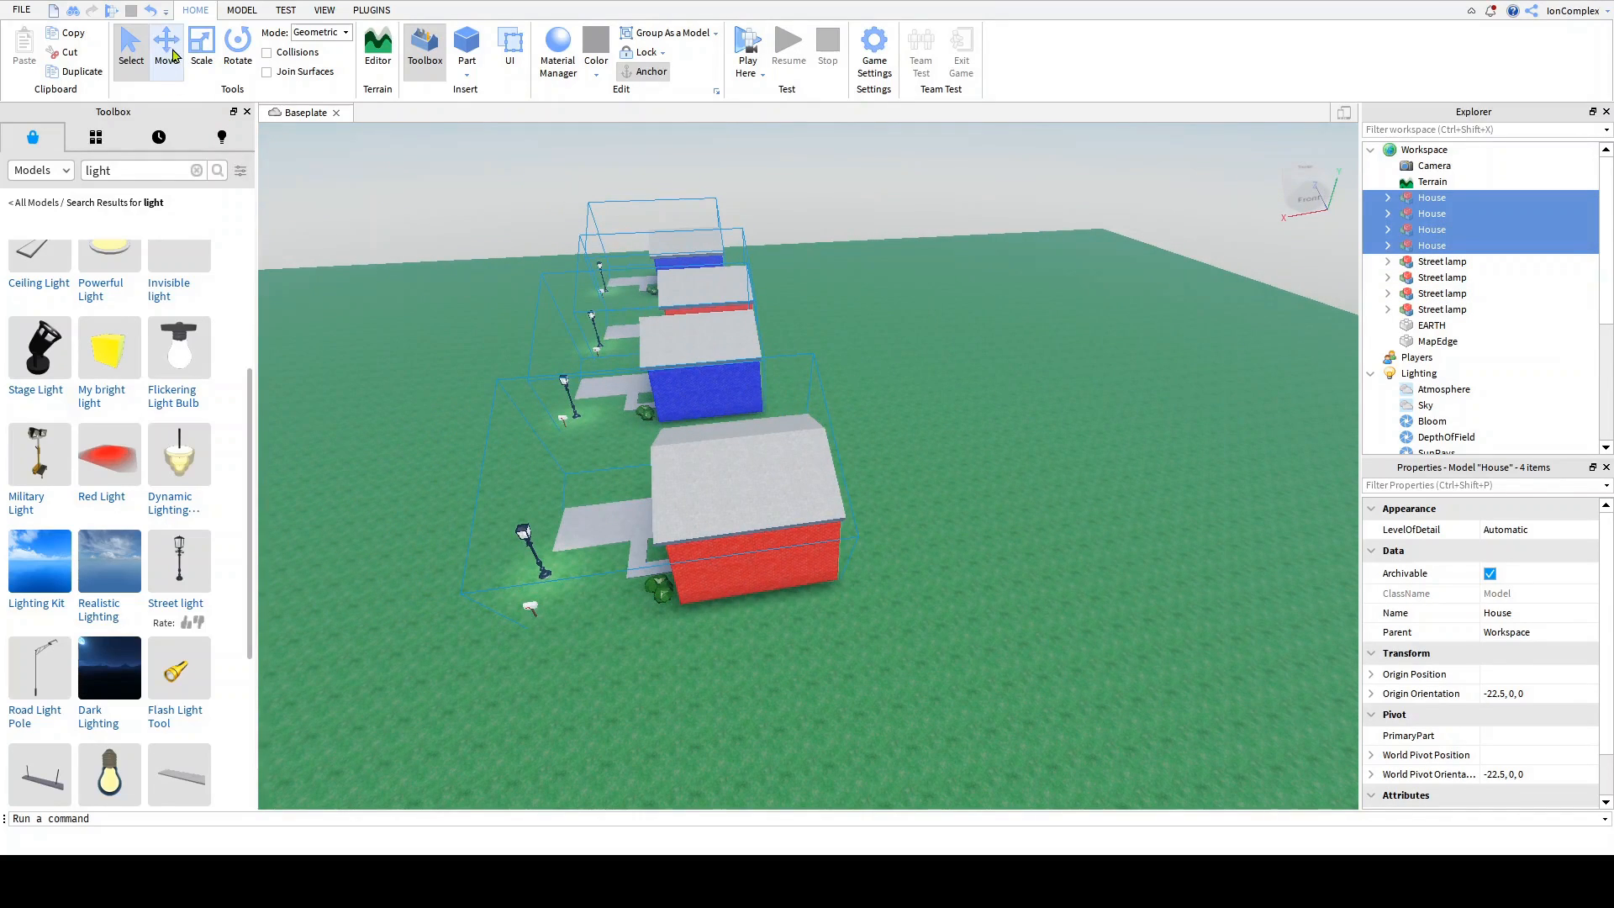
{"action": "left_click", "coordinate": [81, 72]}
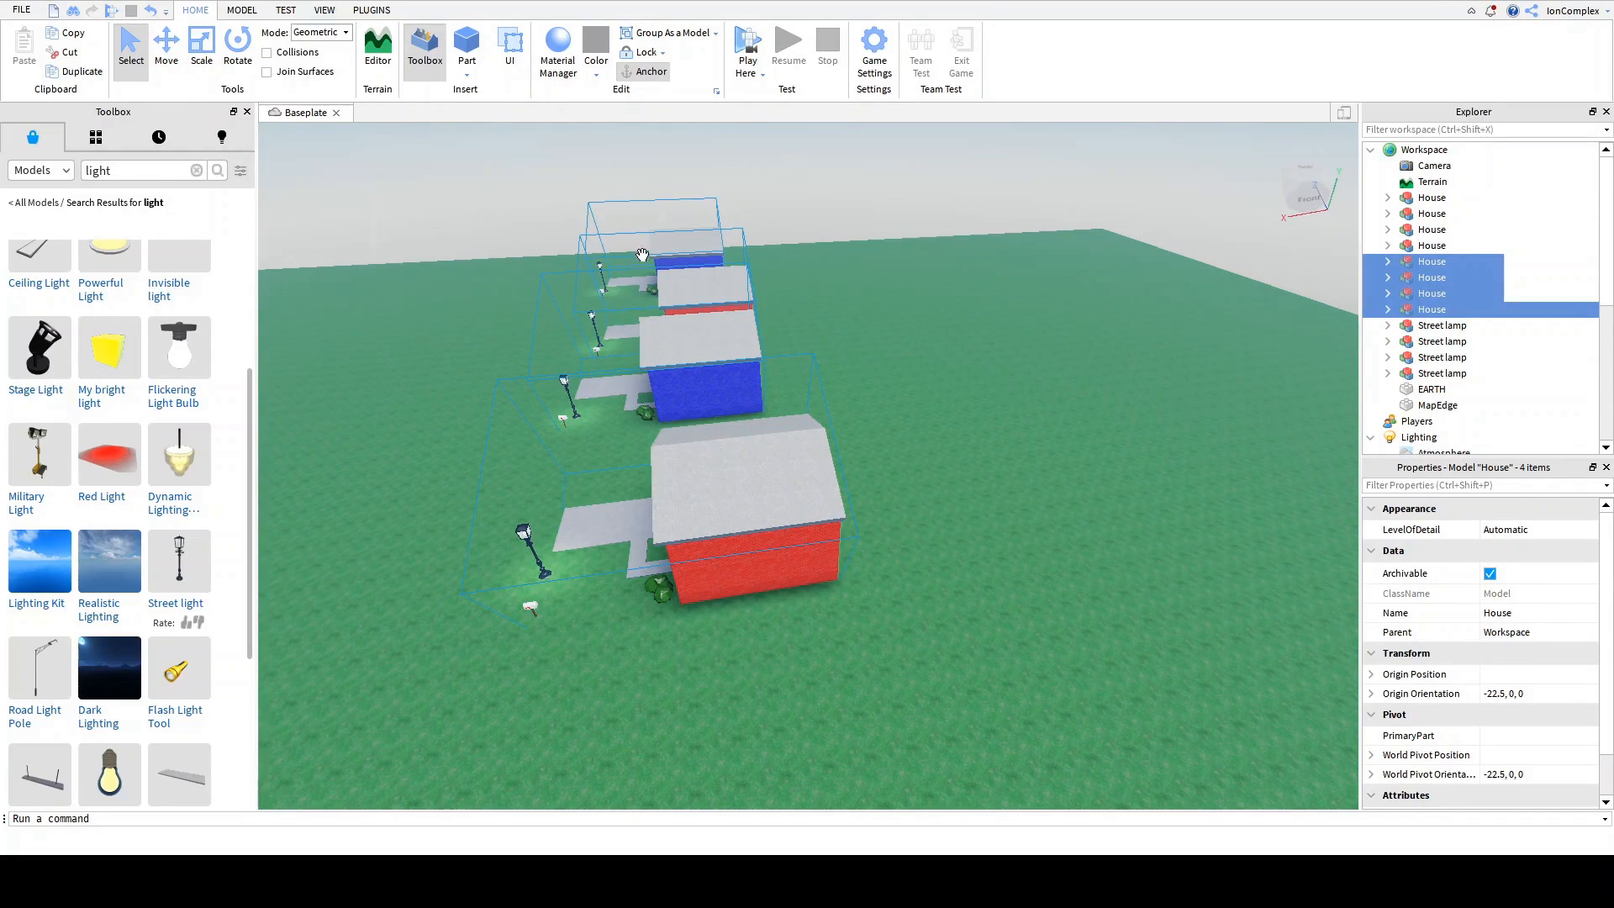
{"action": "right_click_drag", "start_coordinate": [1165, 337], "coordinate": [1134, 356]}
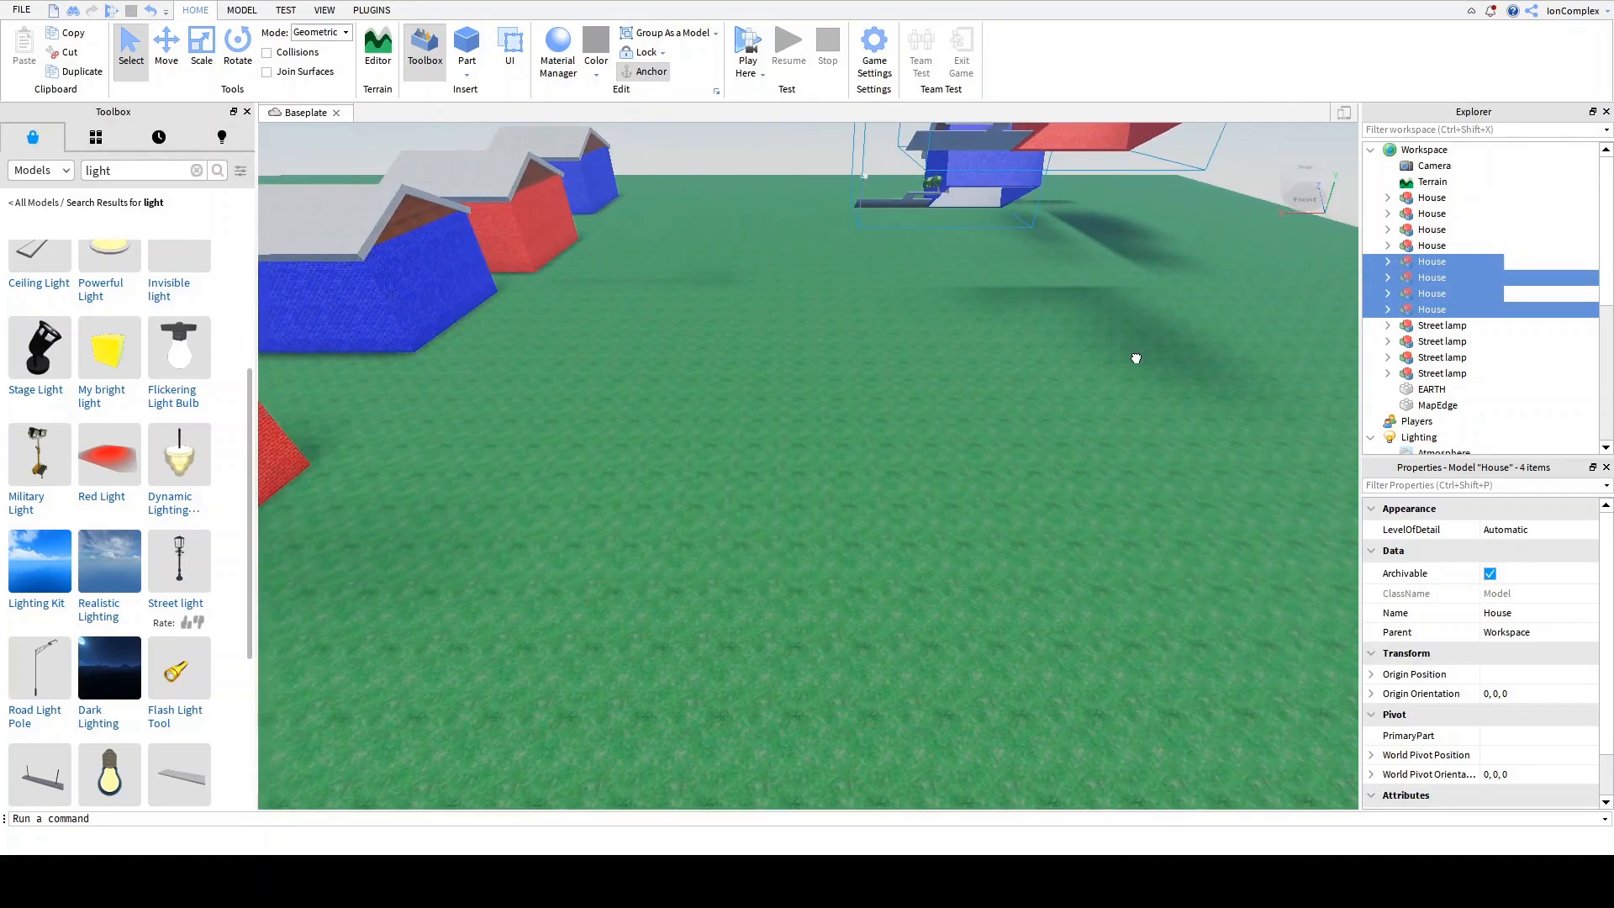
{"action": "right_click_drag", "start_coordinate": [562, 166], "coordinate": [561, 166]}
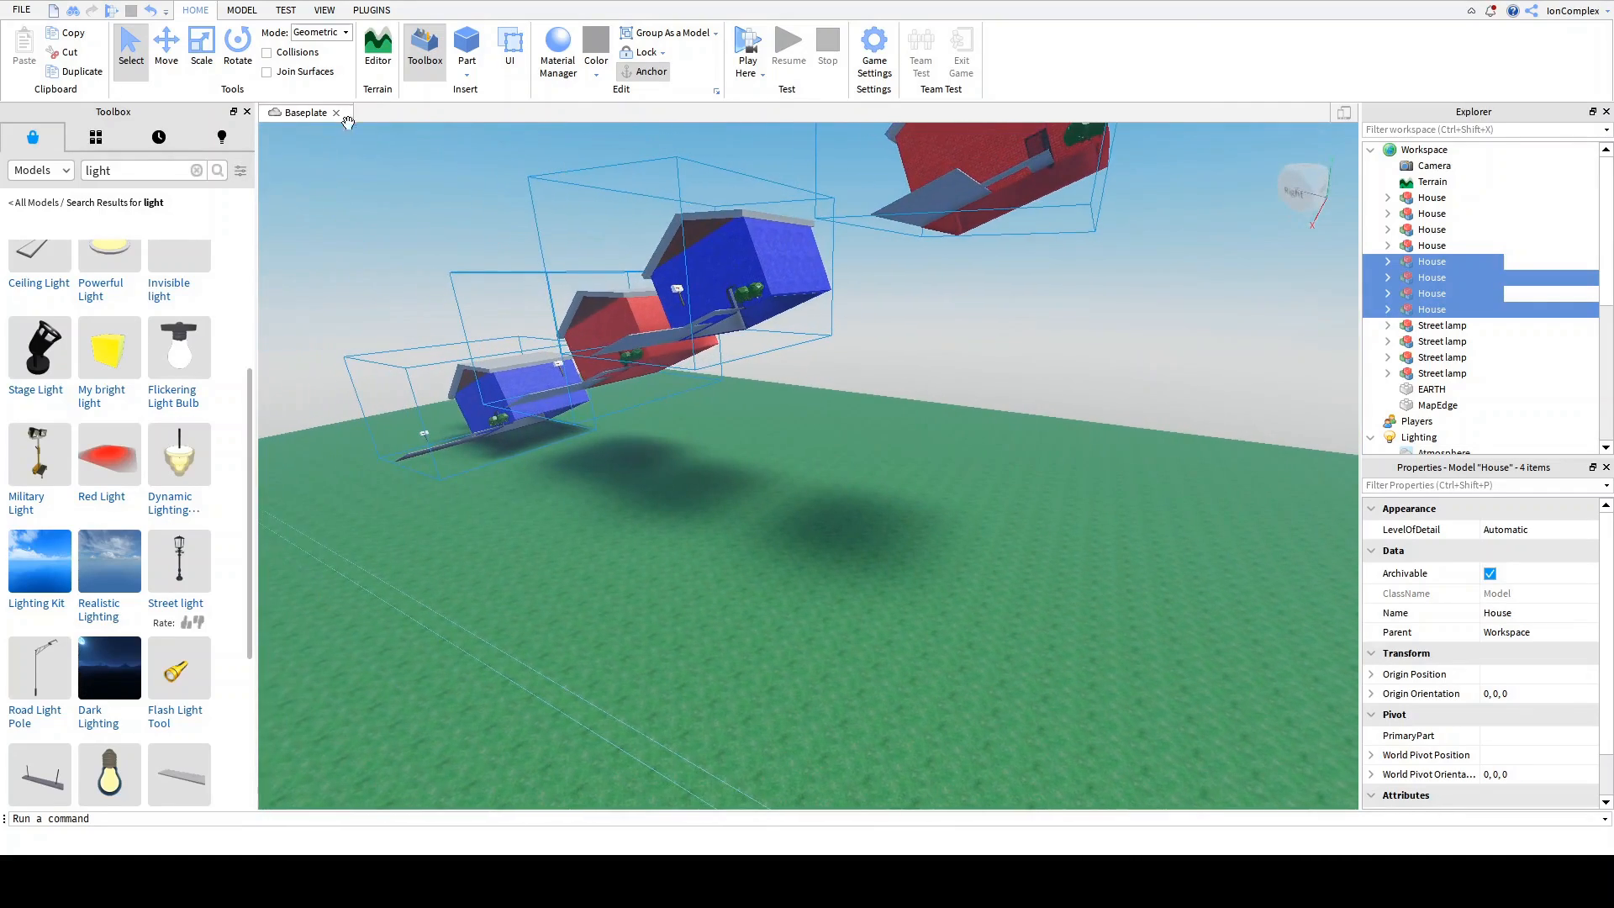
Step: Turn the four copied houses 180 degrees so their backs face the original row, and lower them onto the ground
{"action": "left_click", "coordinate": [238, 43]}
{"action": "left_click_drag", "start_coordinate": [766, 312], "coordinate": [544, 302]}
{"action": "right_click_drag", "start_coordinate": [543, 302], "coordinate": [543, 301]}
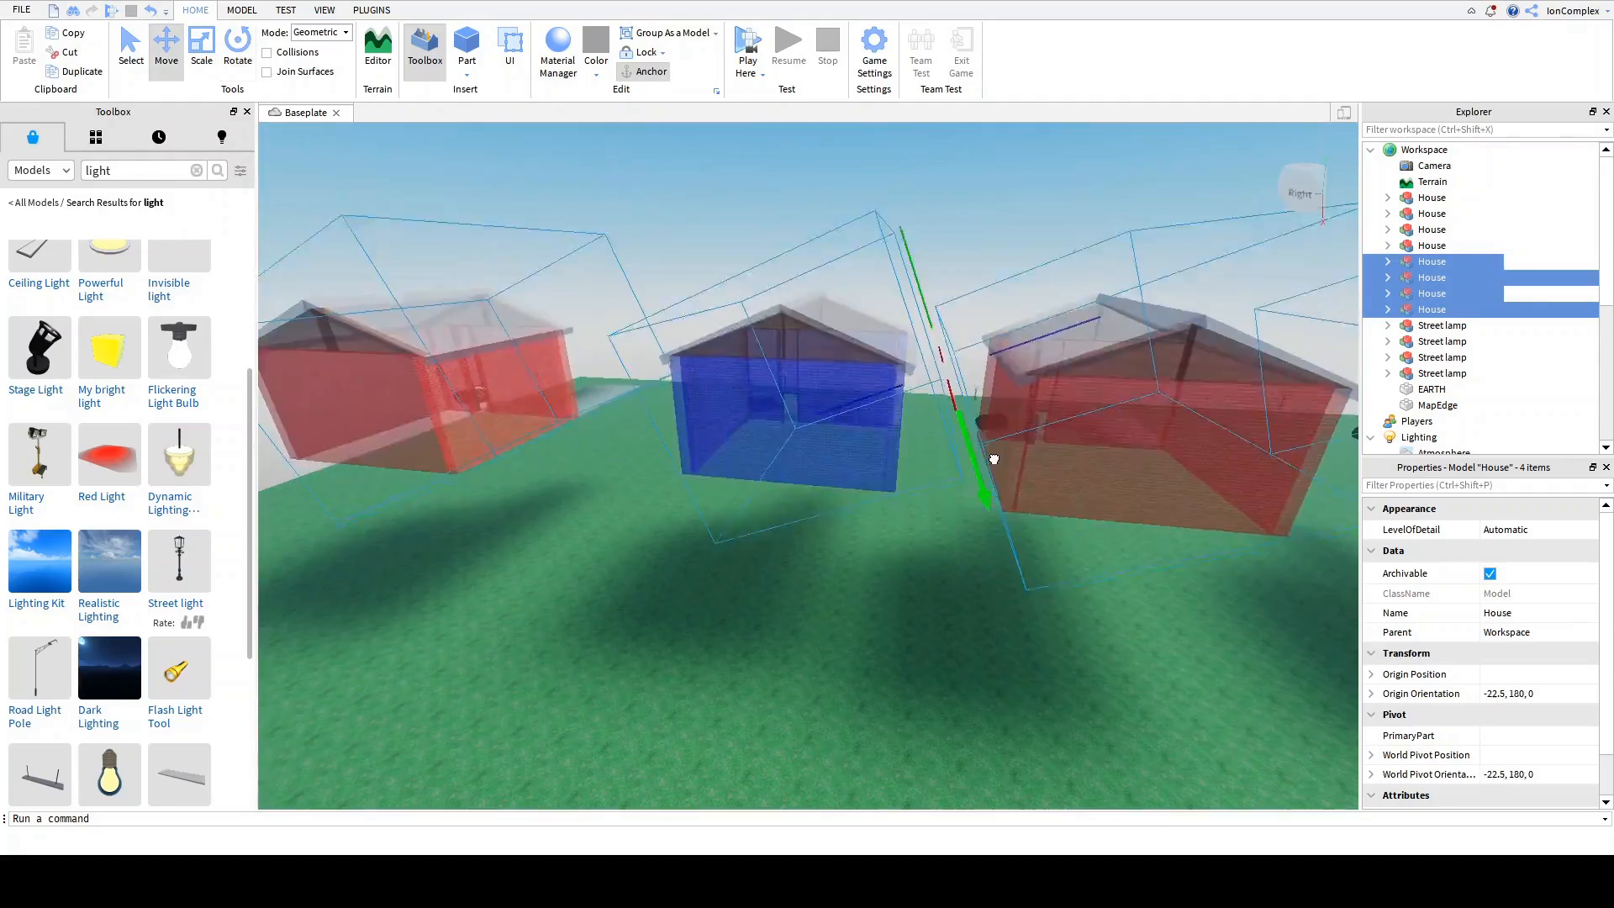
{"action": "left_click_drag", "start_coordinate": [992, 458], "coordinate": [1051, 562]}
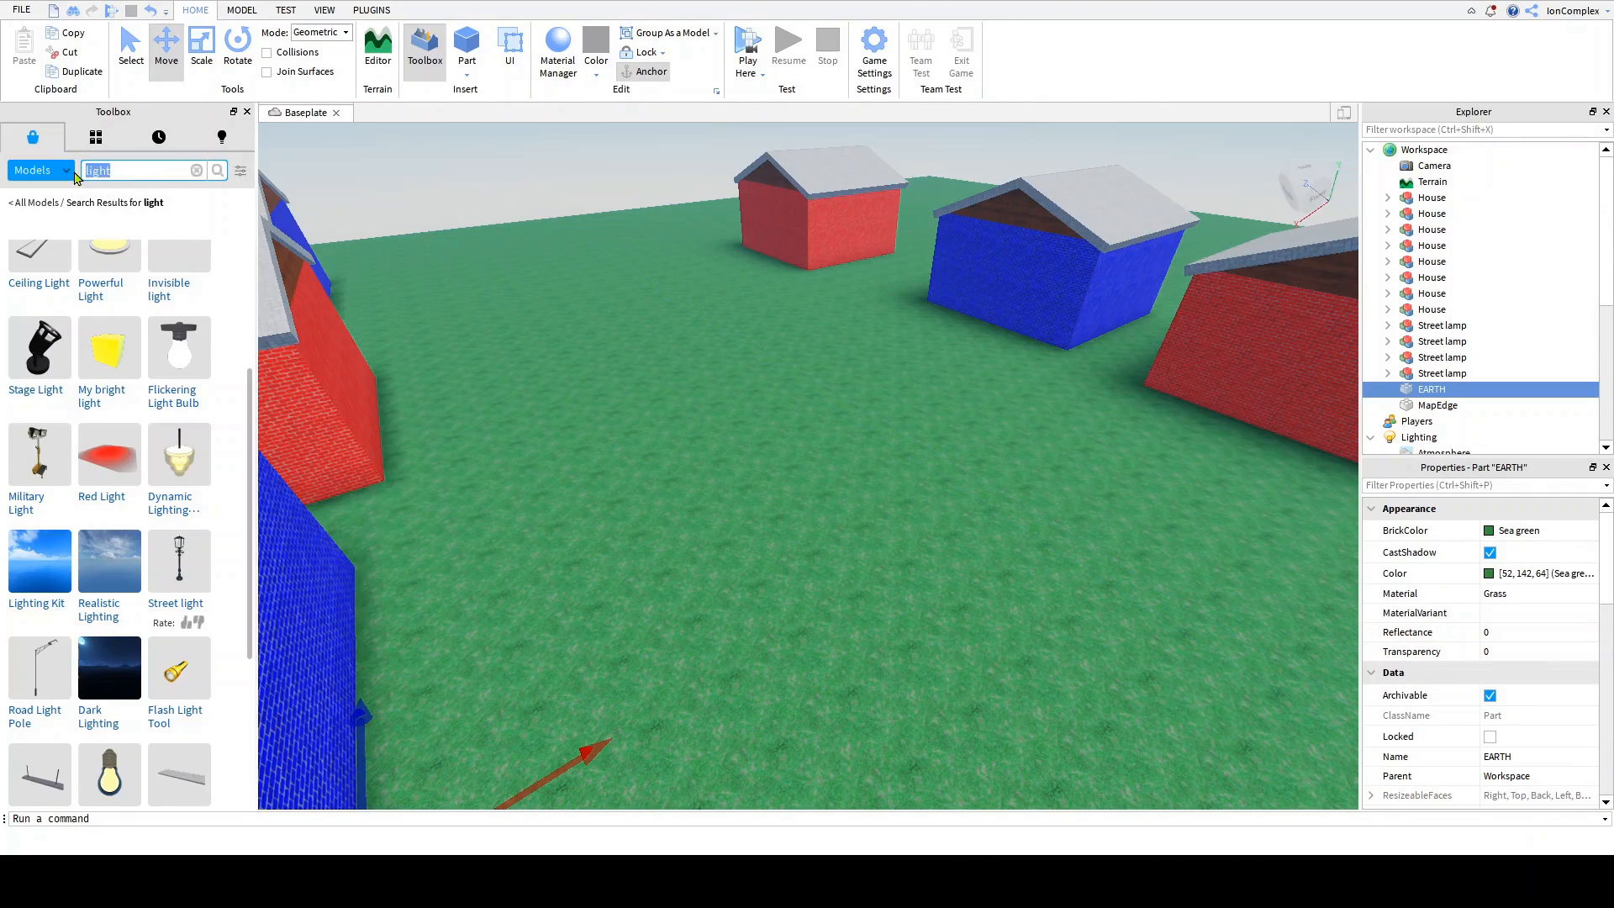
Step: Find a plank model with the search "wooden fence", insert it, and position it on the grass between the two house rows
{"action": "type", "text": "wooden fence"}
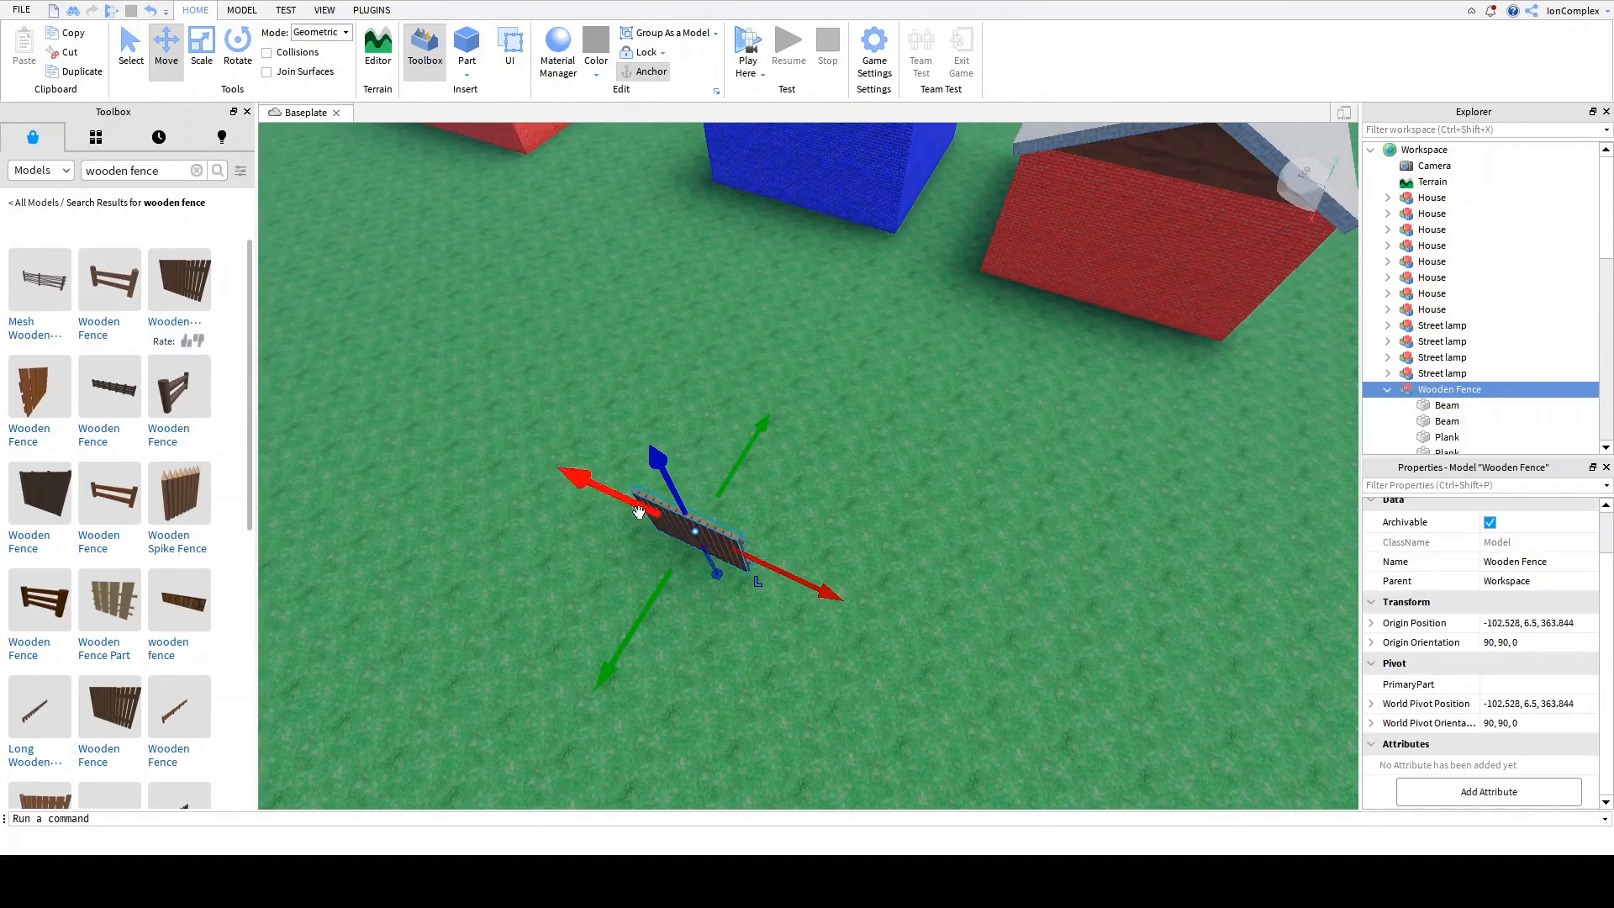
{"action": "left_click_drag", "start_coordinate": [682, 538], "coordinate": [711, 423]}
{"action": "right_click_drag", "start_coordinate": [861, 490], "coordinate": [744, 397]}
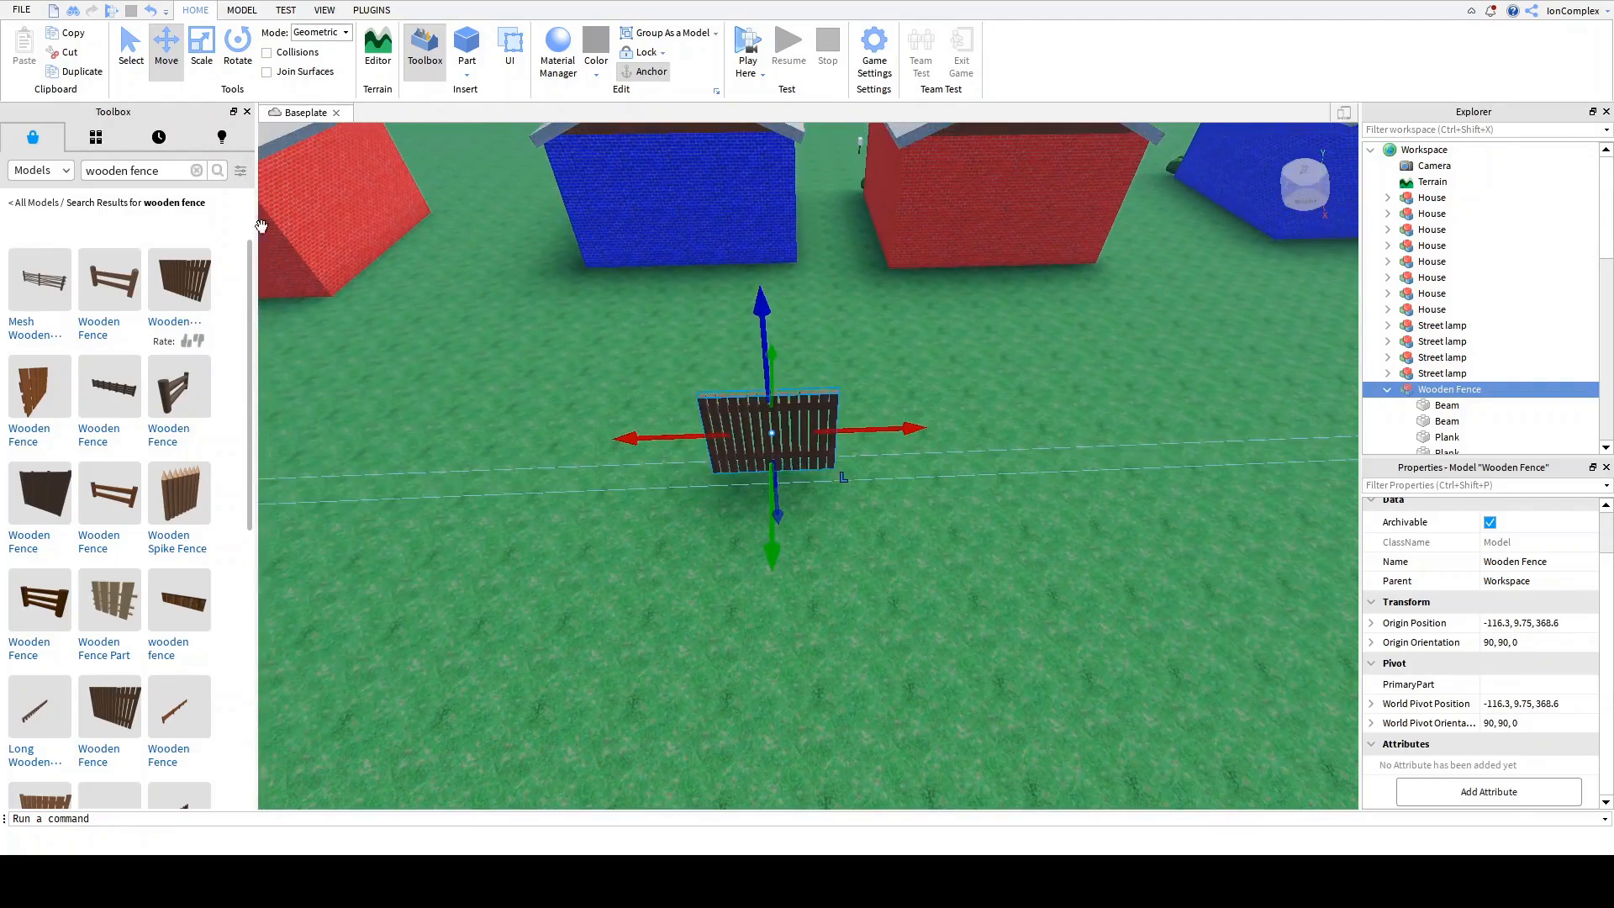
Step: Duplicate the Wooden Fence sections repeatedly and line the copies up end to end as one long fence between the house rows
{"action": "left_click", "coordinate": [72, 73]}
{"action": "left_click_drag", "start_coordinate": [918, 425], "coordinate": [1050, 437]}
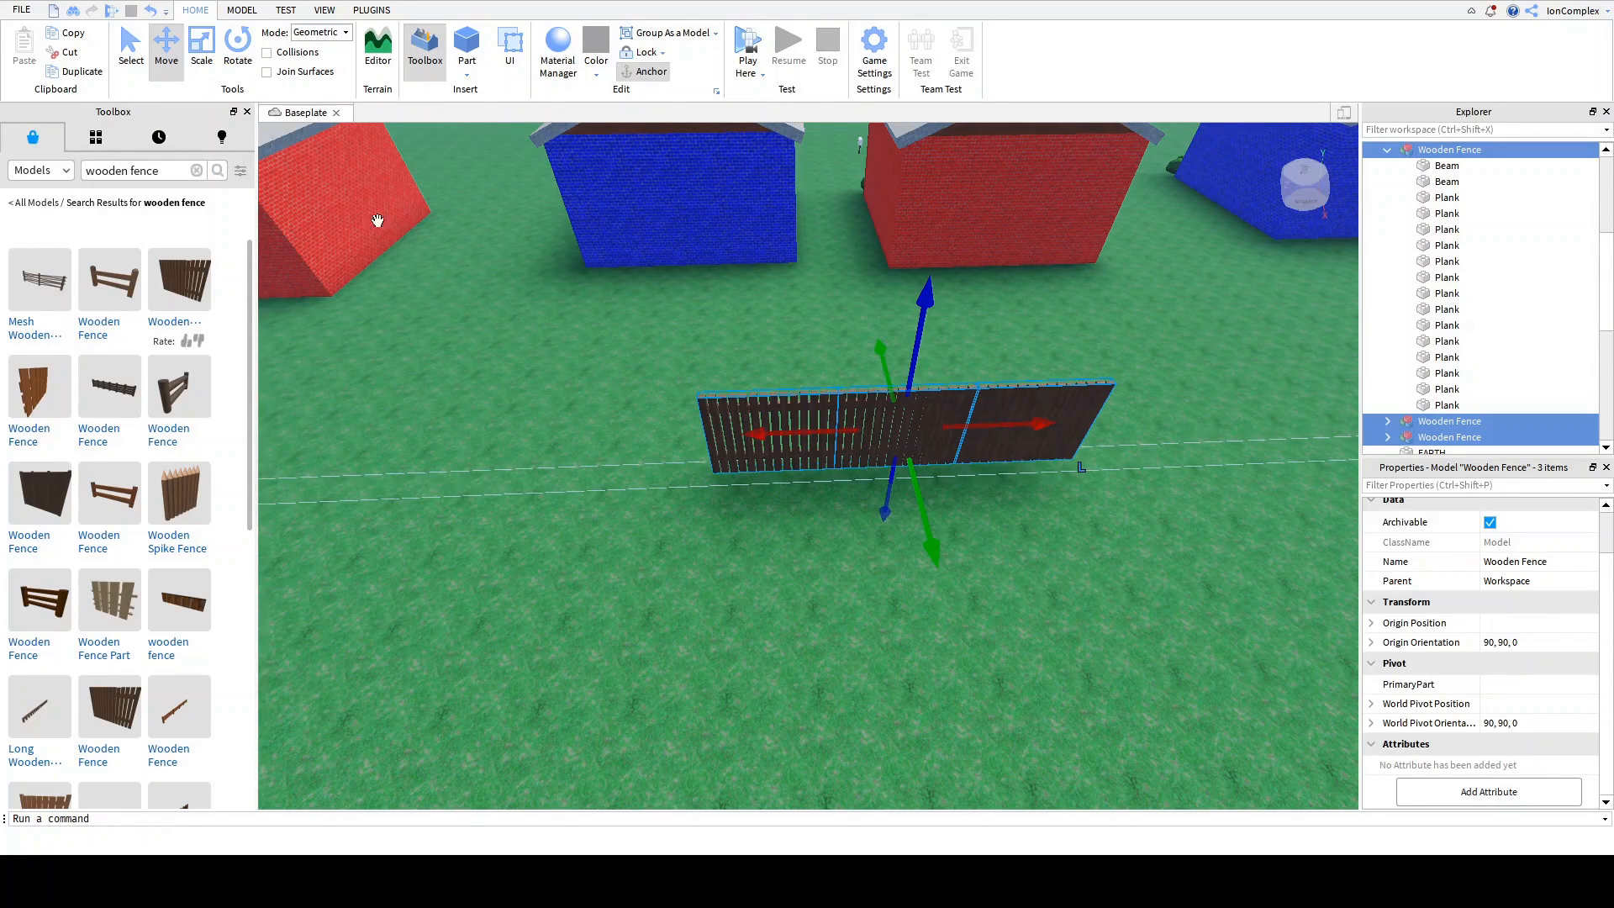
{"action": "left_click", "coordinate": [84, 73]}
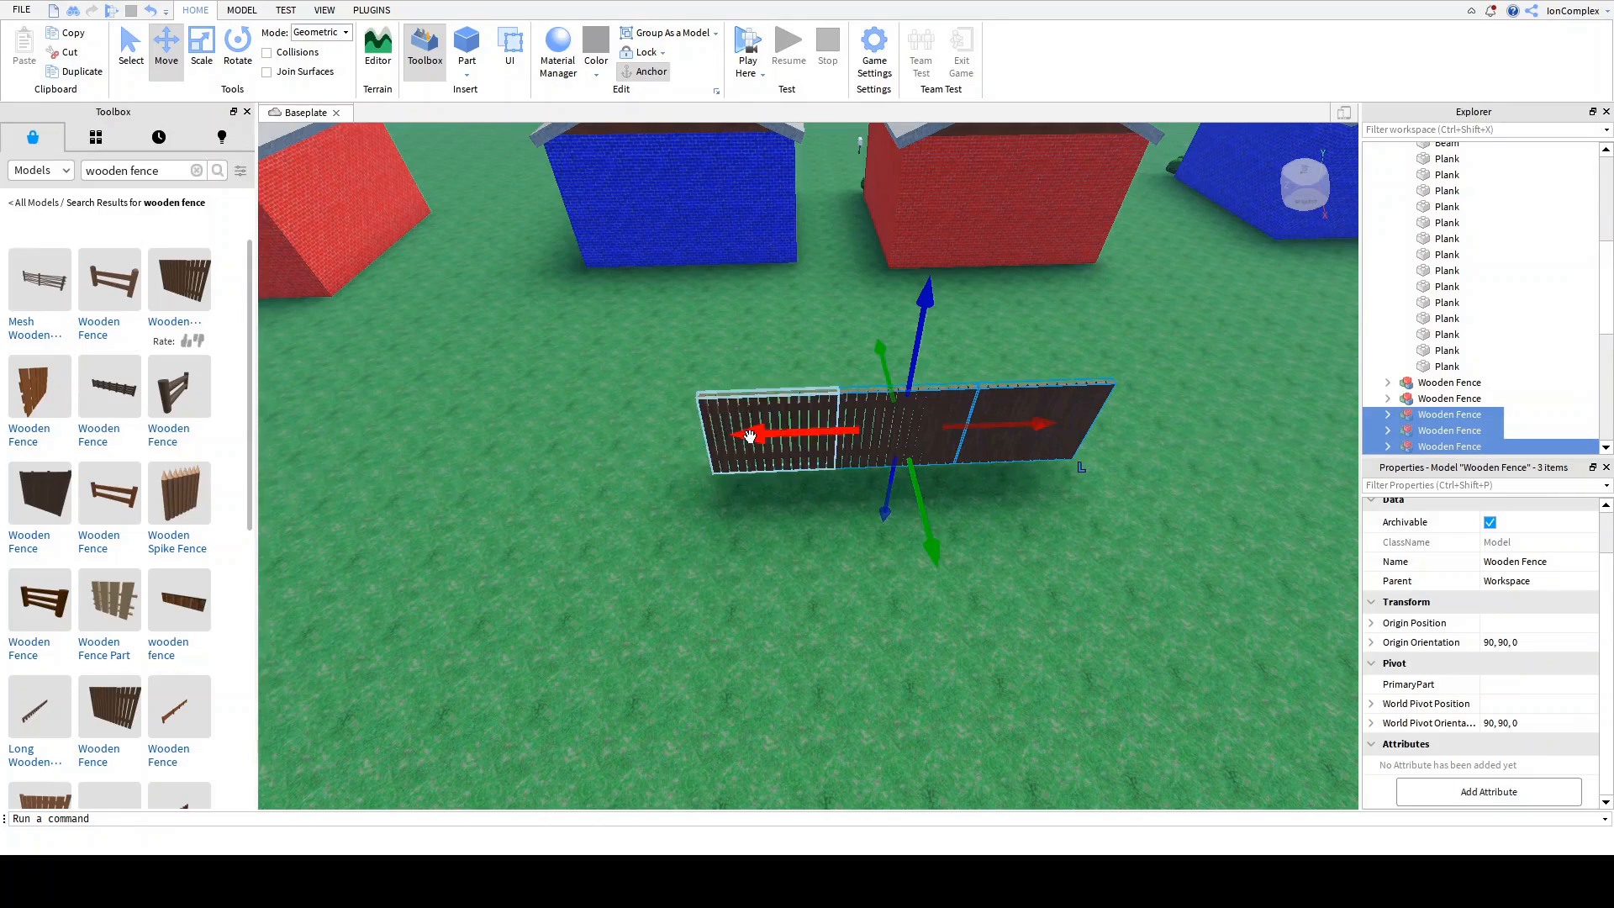
{"action": "left_click_drag", "start_coordinate": [750, 436], "coordinate": [353, 454]}
{"action": "left_click_drag", "start_coordinate": [353, 454], "coordinate": [317, 457]}
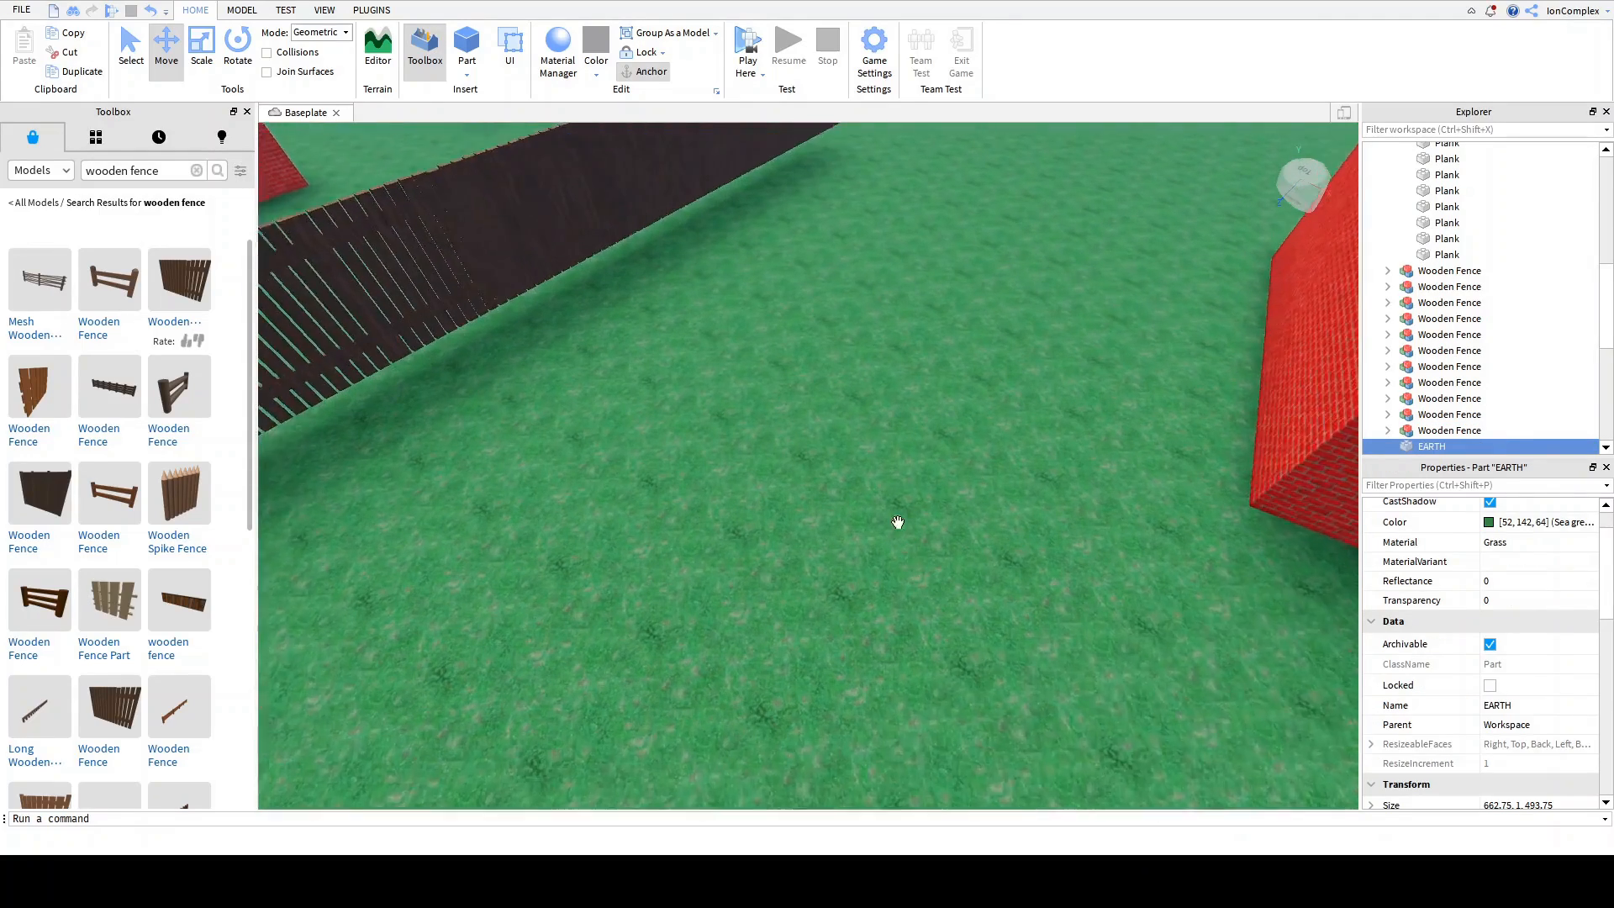
Step: Playtest from the grass near the fence, walking and jumping the character around the houses to check the fenced boundary
{"action": "right_click_drag", "start_coordinate": [897, 522], "coordinate": [731, 280]}
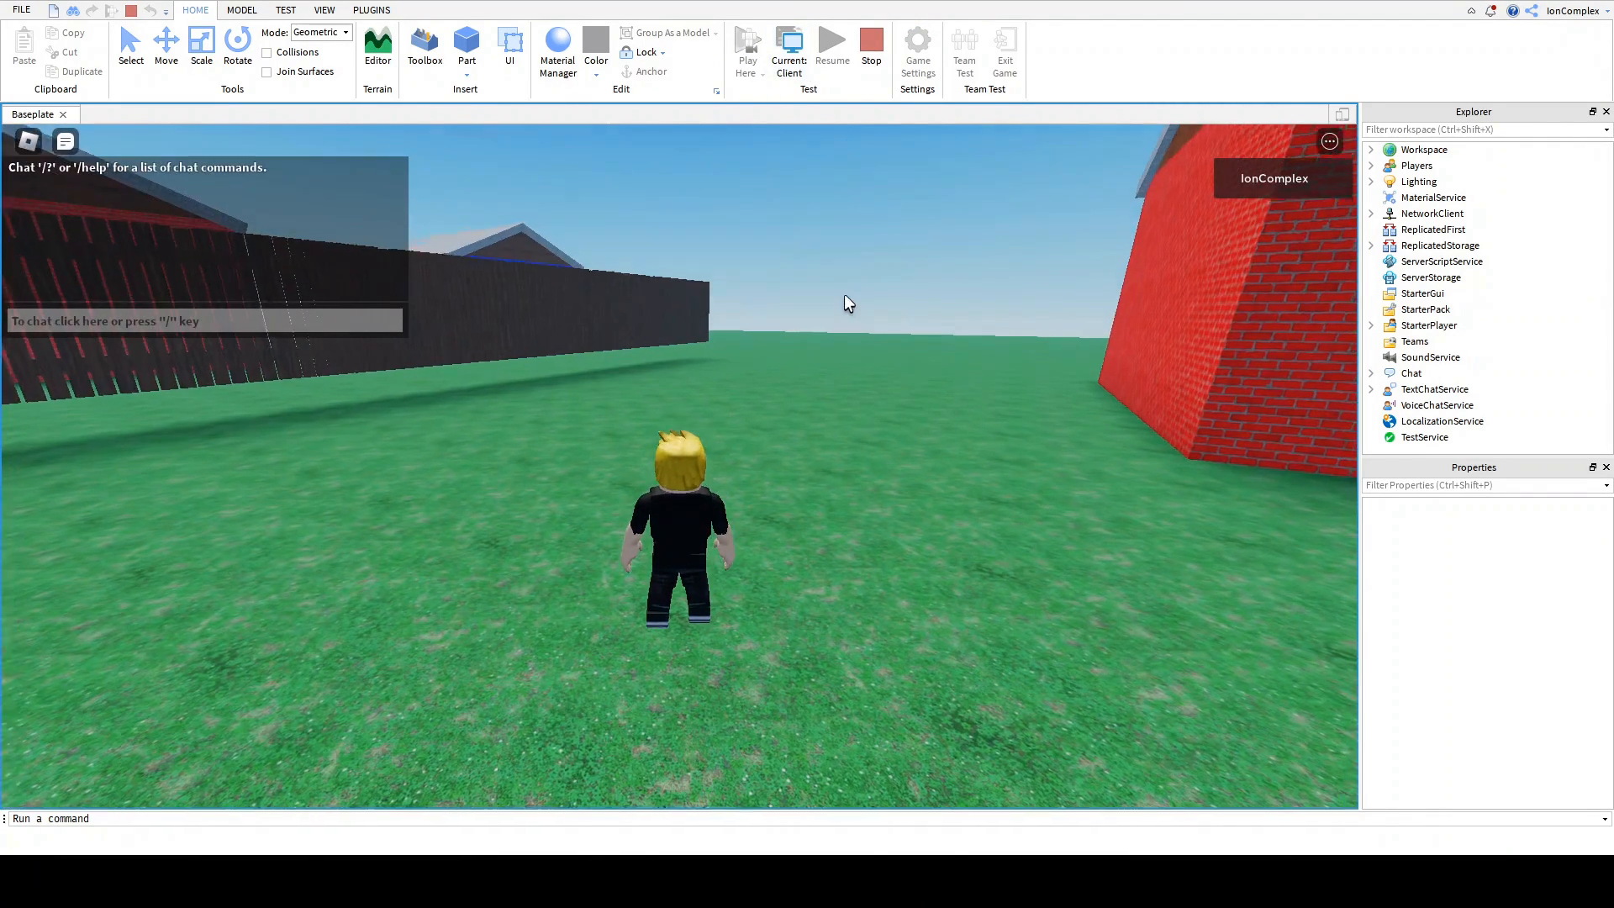
{"action": "key", "text": "w"}
{"action": "right_click_drag", "start_coordinate": [844, 294], "coordinate": [843, 348]}
{"action": "key", "text": "space"}
{"action": "key", "text": "w"}
{"action": "key", "text": "space"}
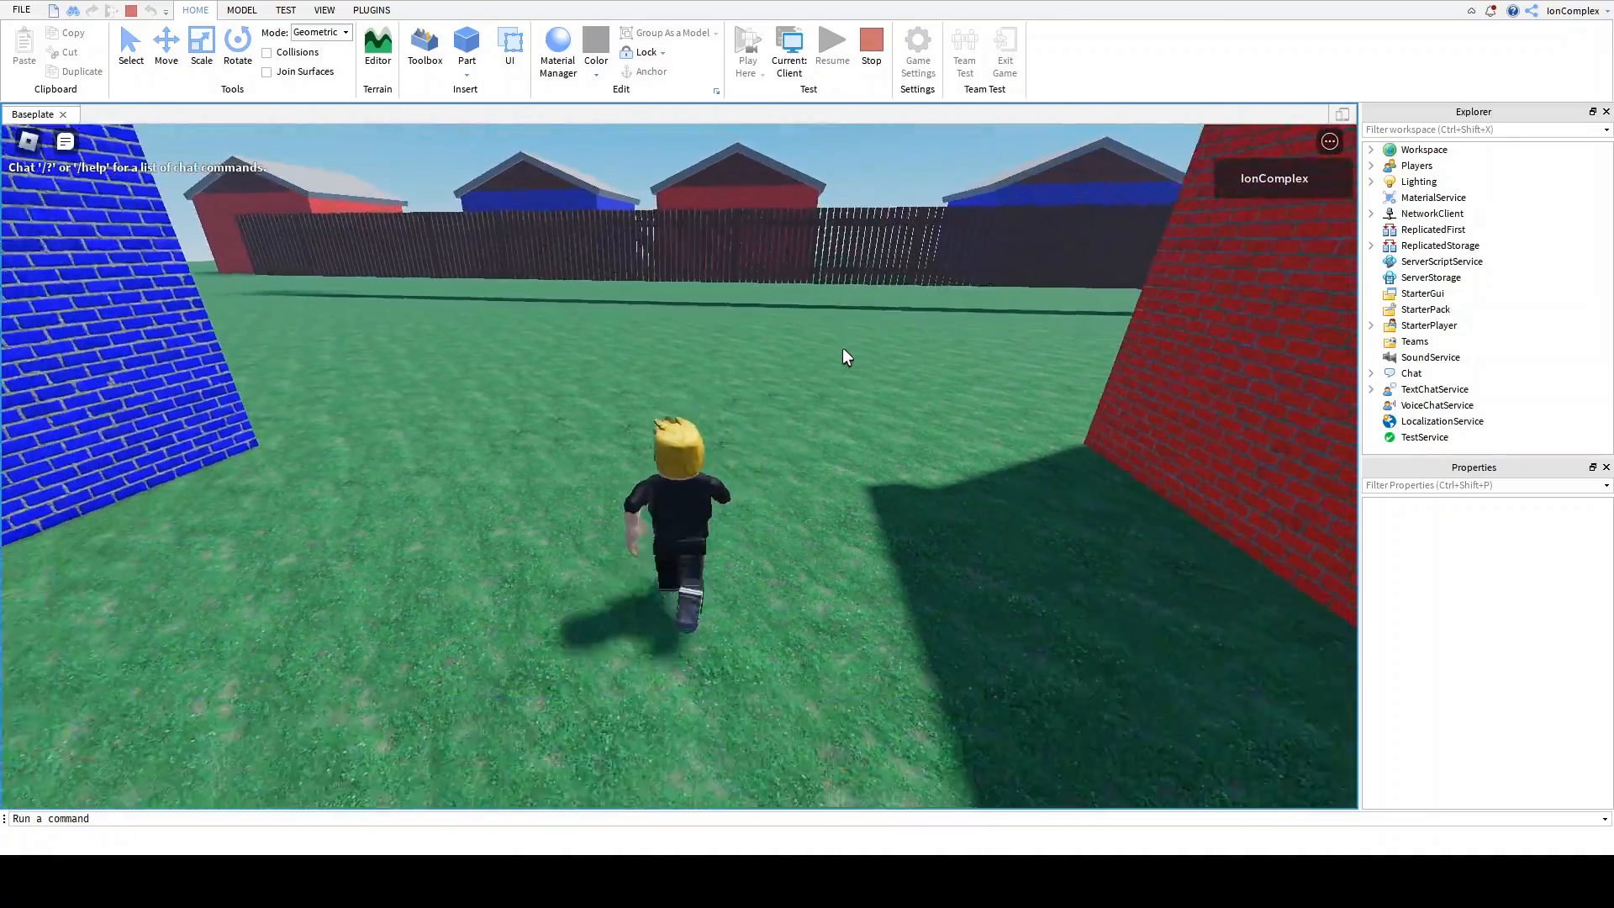
{"action": "key", "text": "s"}
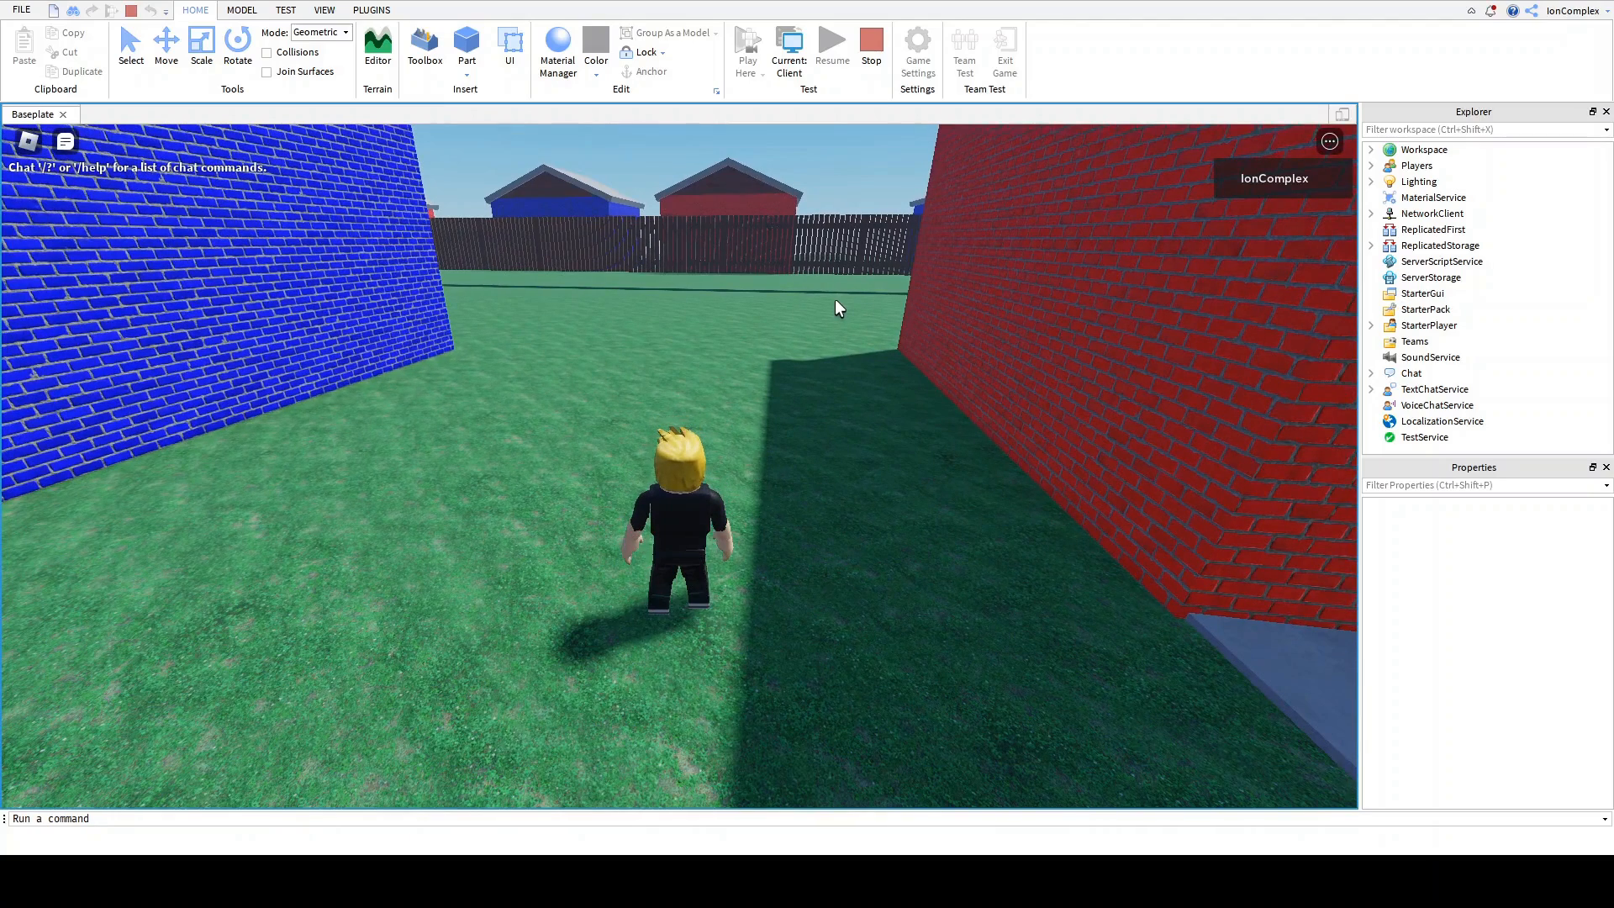